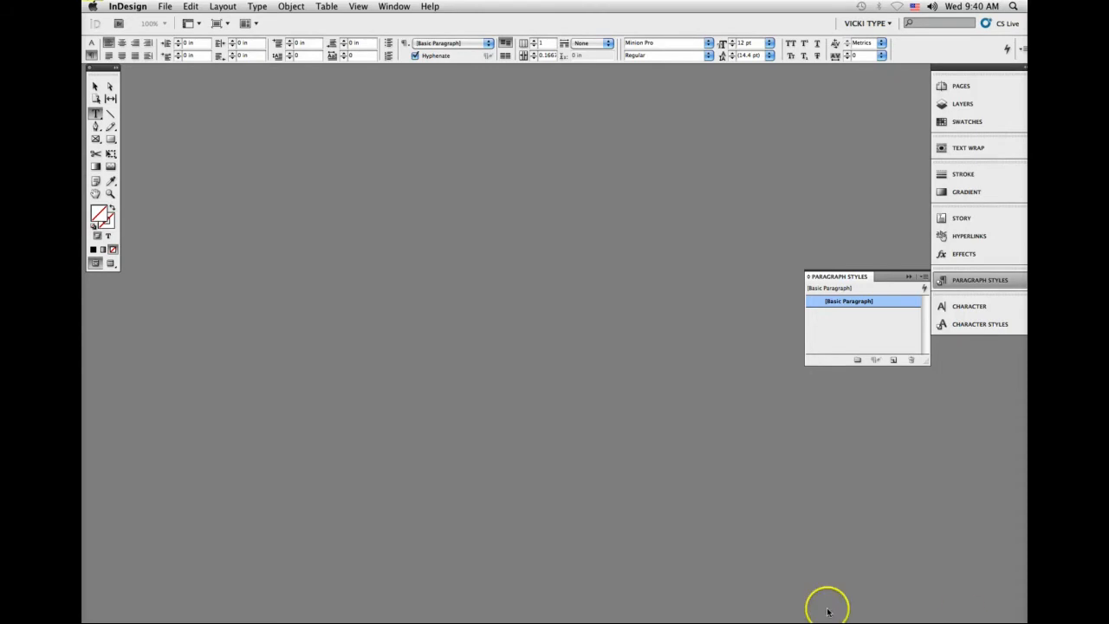
Step: Open 05 CS5 Student Handout.pdf from the Work folder's 5 Artwork and Resources subfolder and enlarge its window beside the file list
click(494, 614)
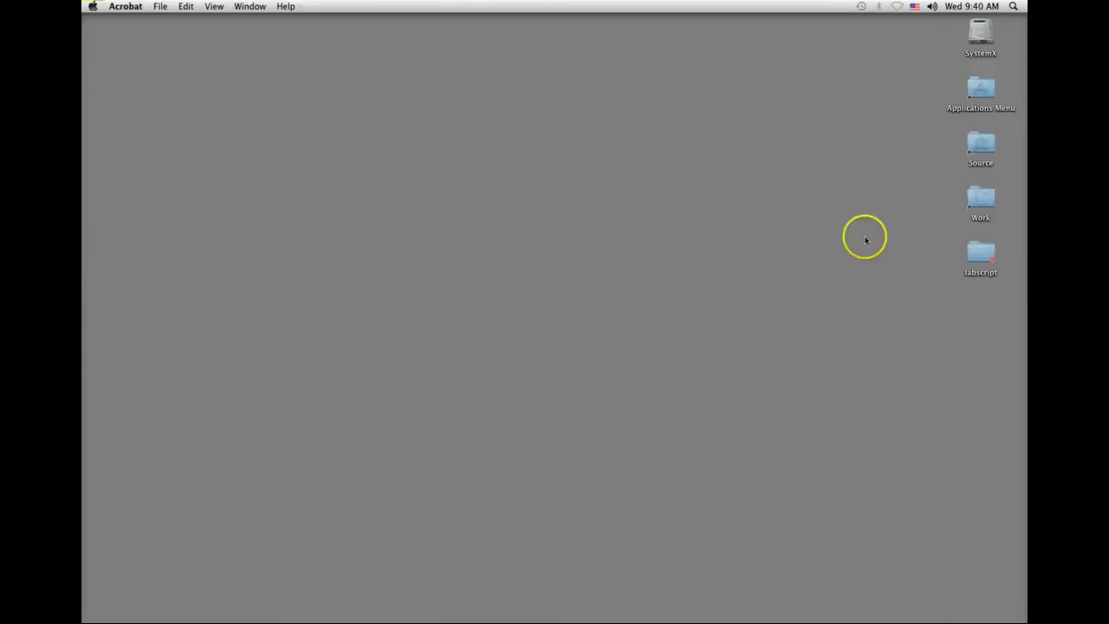
double_click(980, 198)
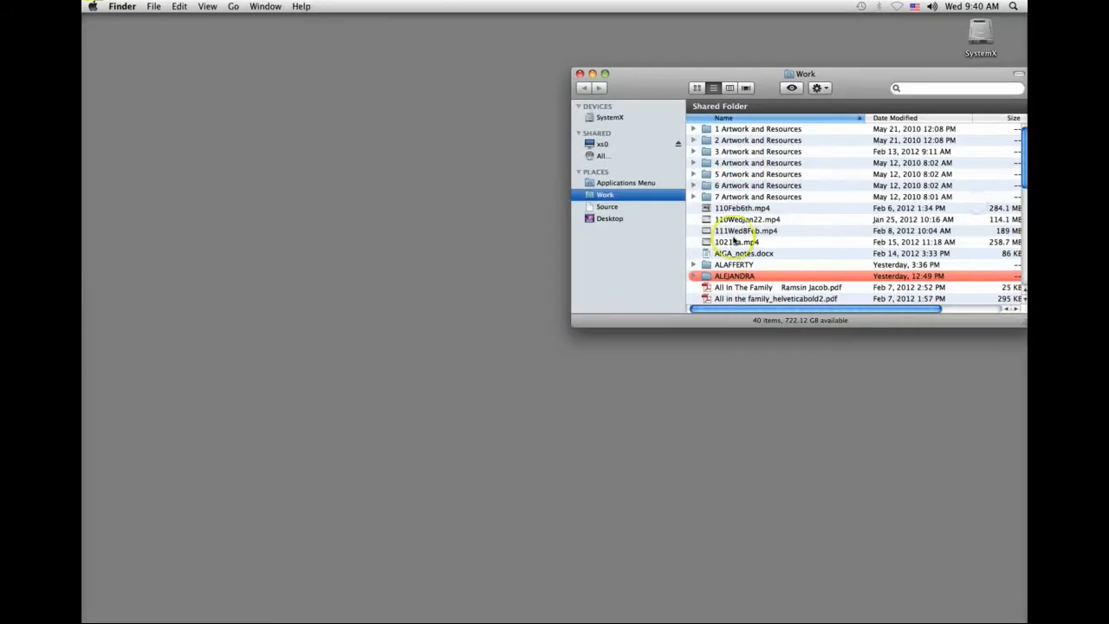
double_click(737, 174)
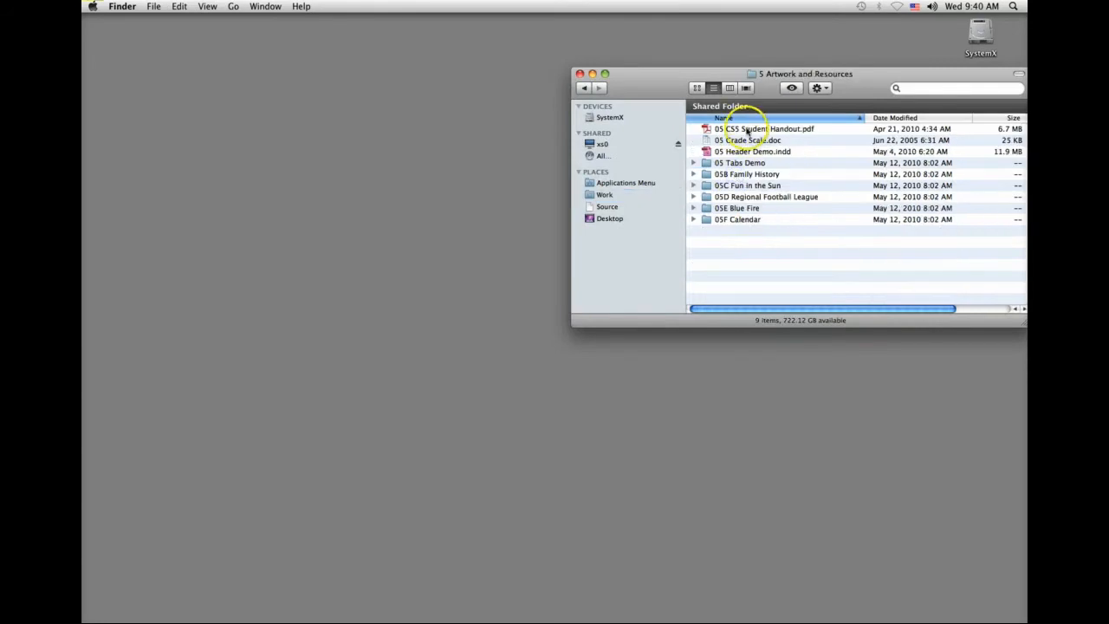
double_click(741, 129)
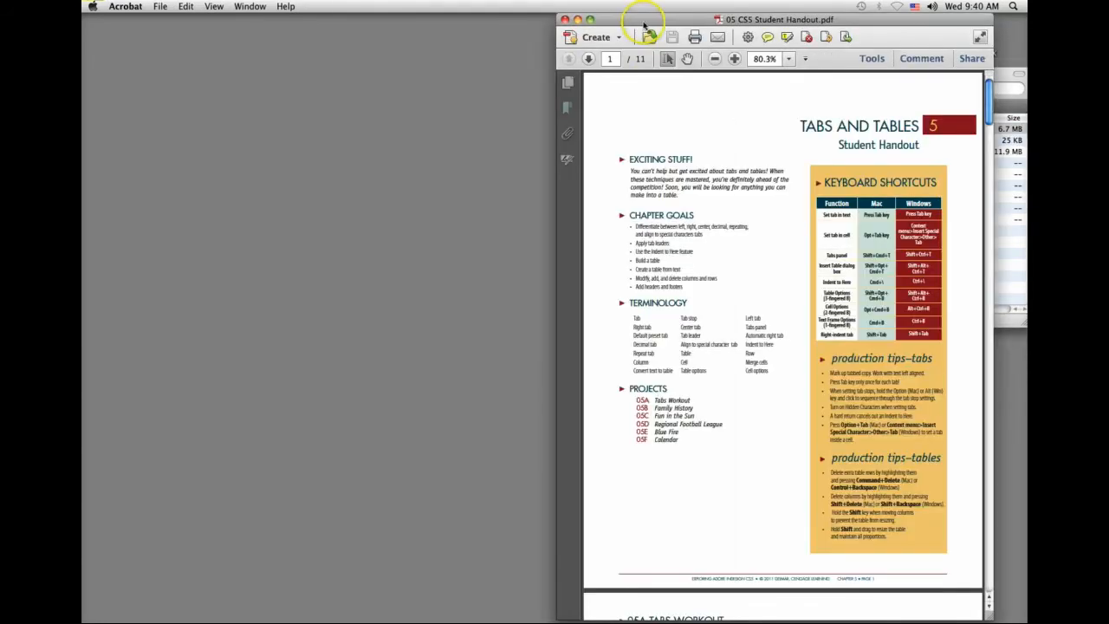
drag(650, 19, 319, 6)
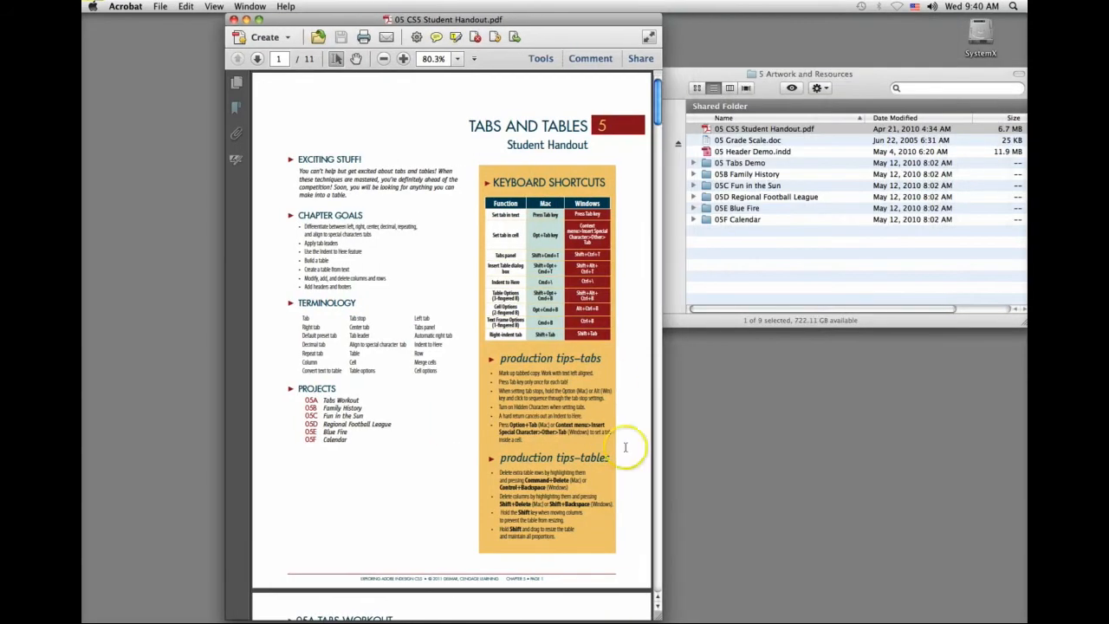
drag(658, 614, 788, 613)
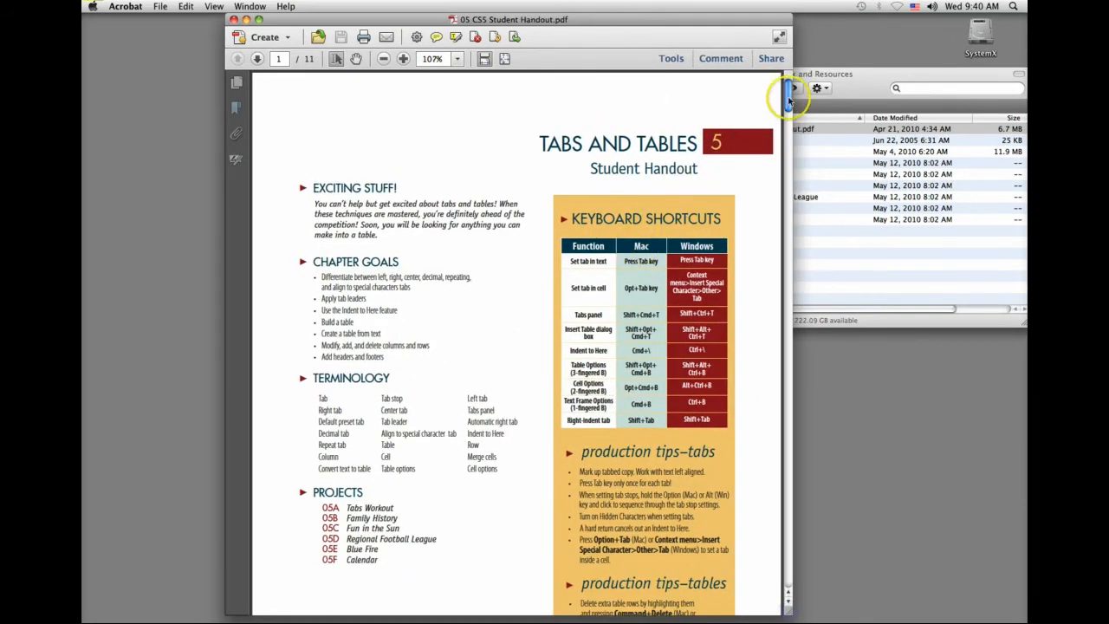
Step: Review the handout's overview page and the 05A Tabs Workout exercises on page 2
drag(788, 96, 786, 150)
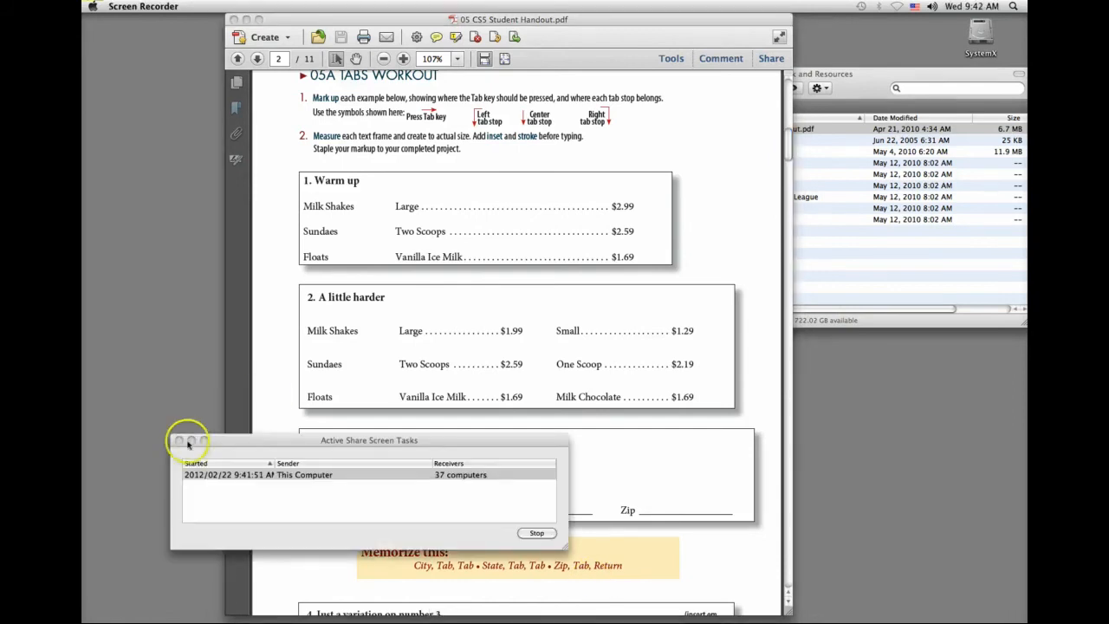
click(189, 439)
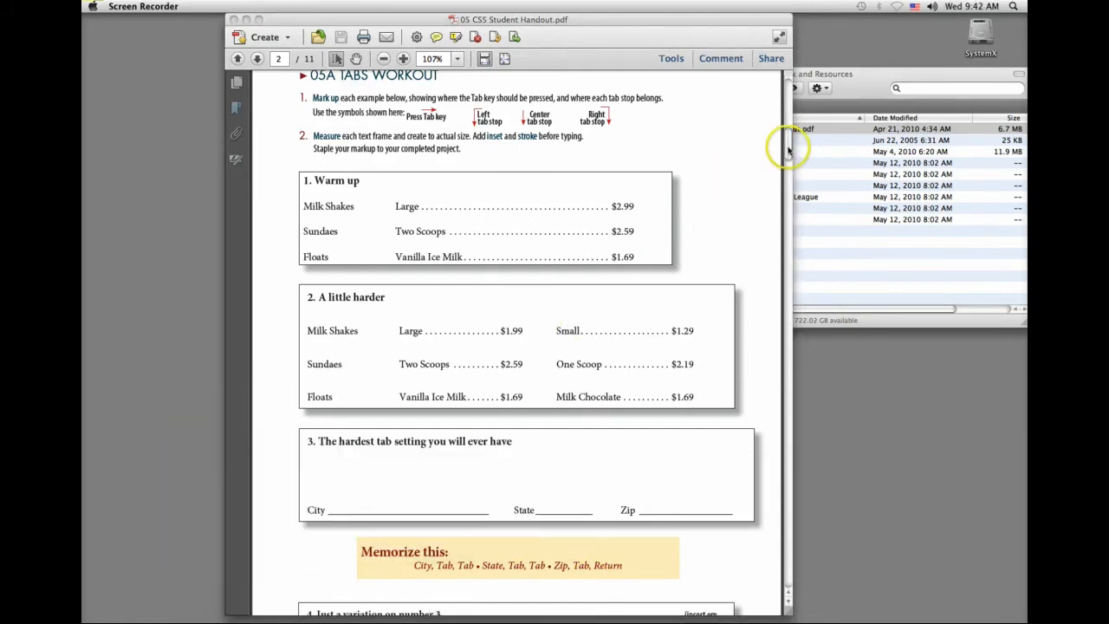
drag(786, 144, 788, 103)
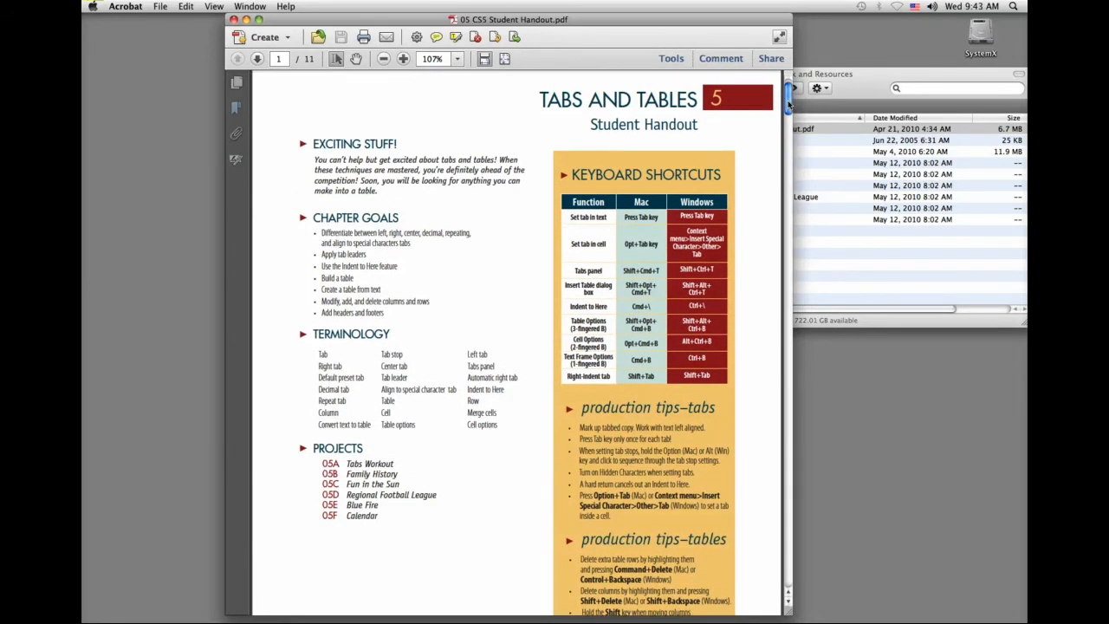
drag(788, 103, 785, 153)
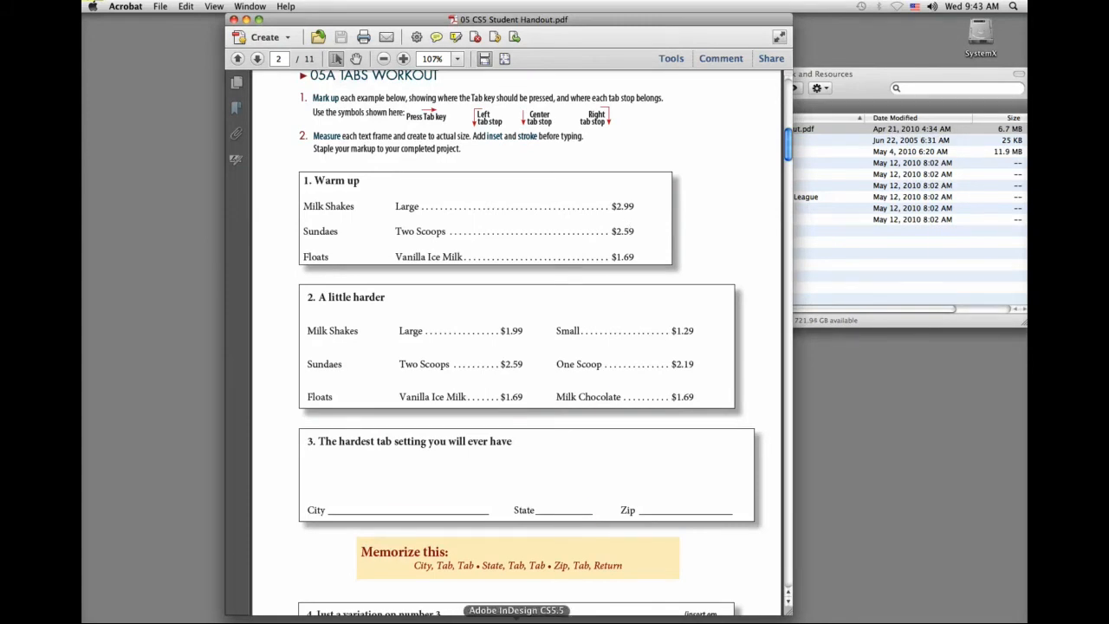
Step: Switch to InDesign and create a new Letter-size print document with the default preset
click(516, 620)
key(super+n)
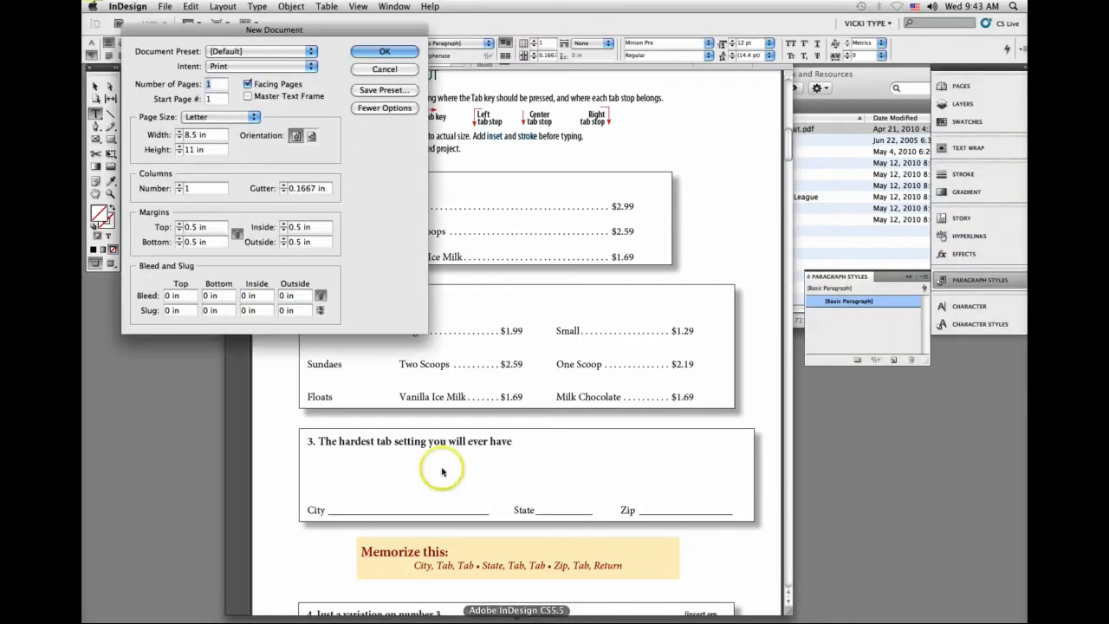
click(381, 51)
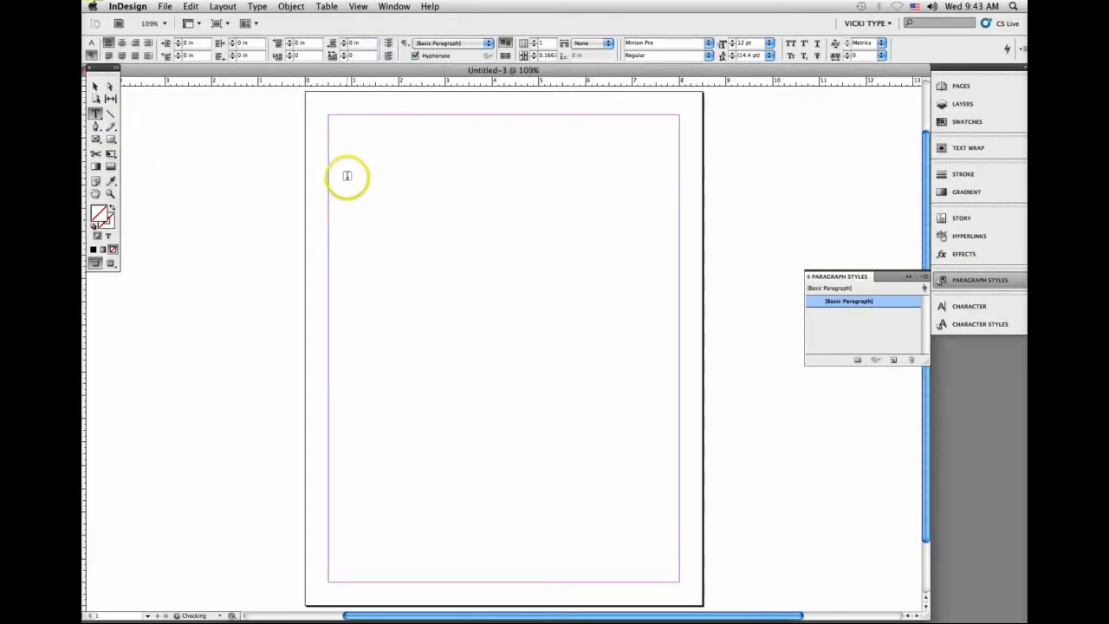
Step: Copy the "1. Warm up" exercise text from the handout into a new InDesign text frame about 7.2 by 2.2 in
click(511, 620)
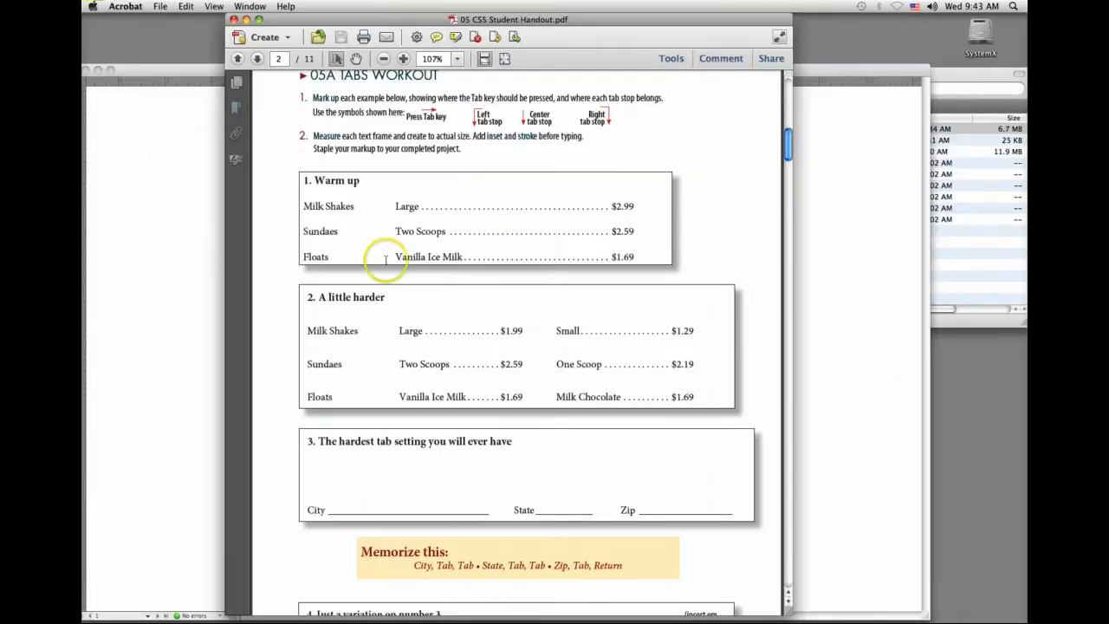
drag(301, 180, 638, 255)
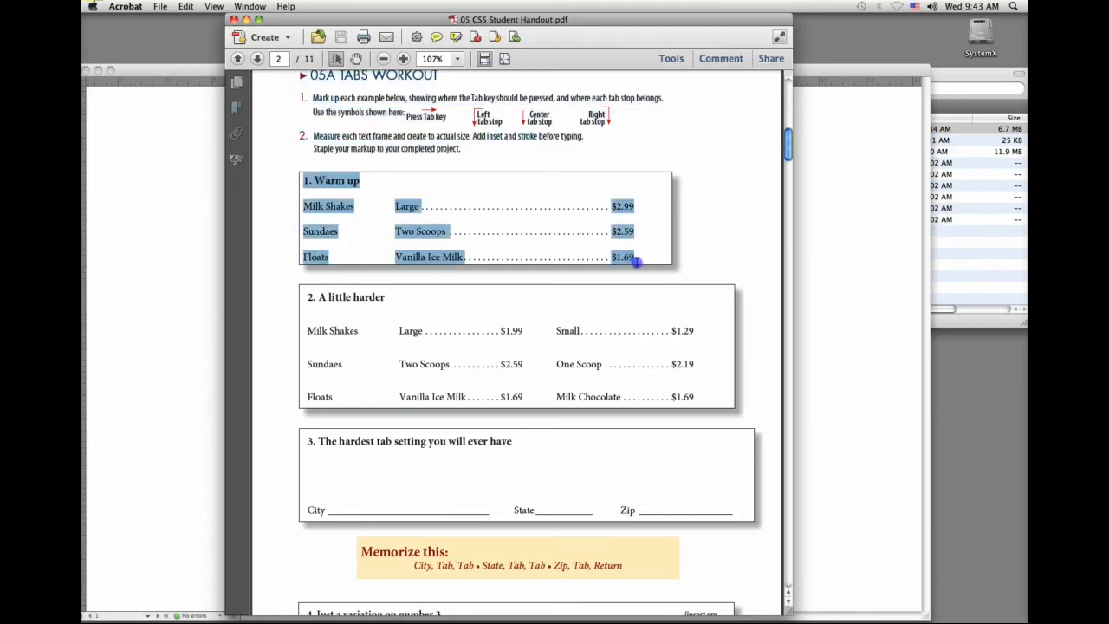
click(516, 619)
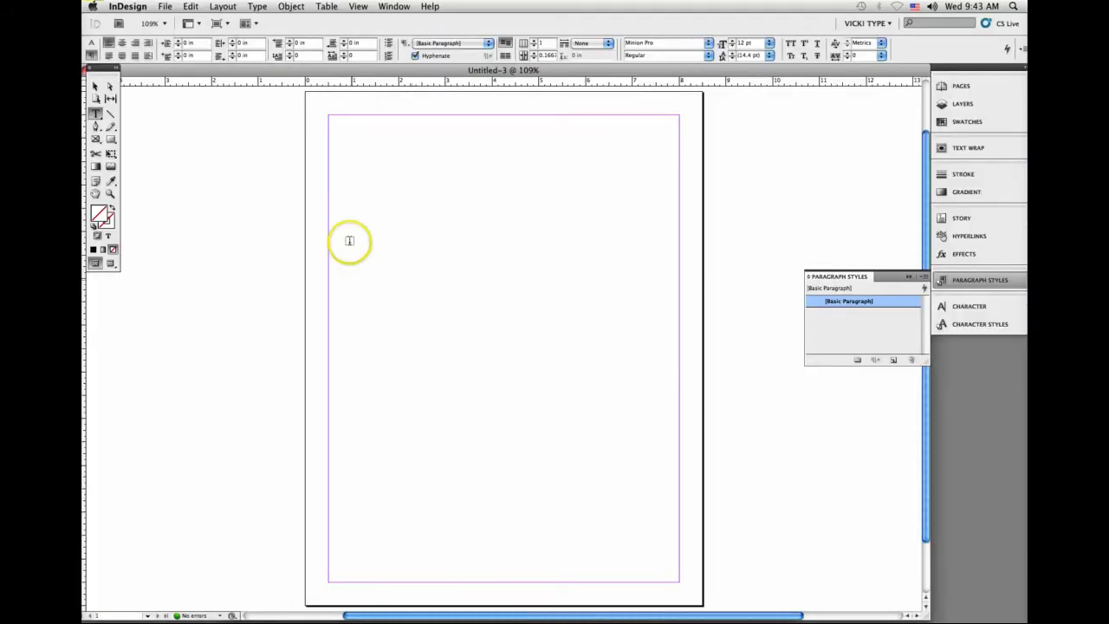
drag(334, 190, 668, 293)
key(super+v)
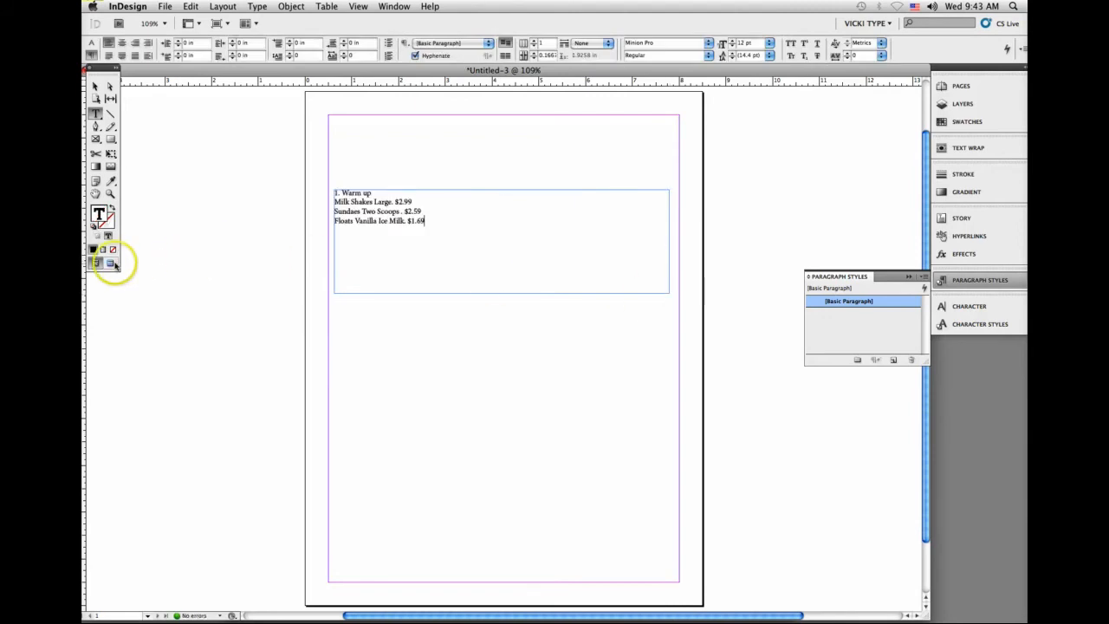
Step: Shrink the text frame to about 4.5 in wide by 1.5 in high and collapse the Paragraph Styles panel
click(110, 194)
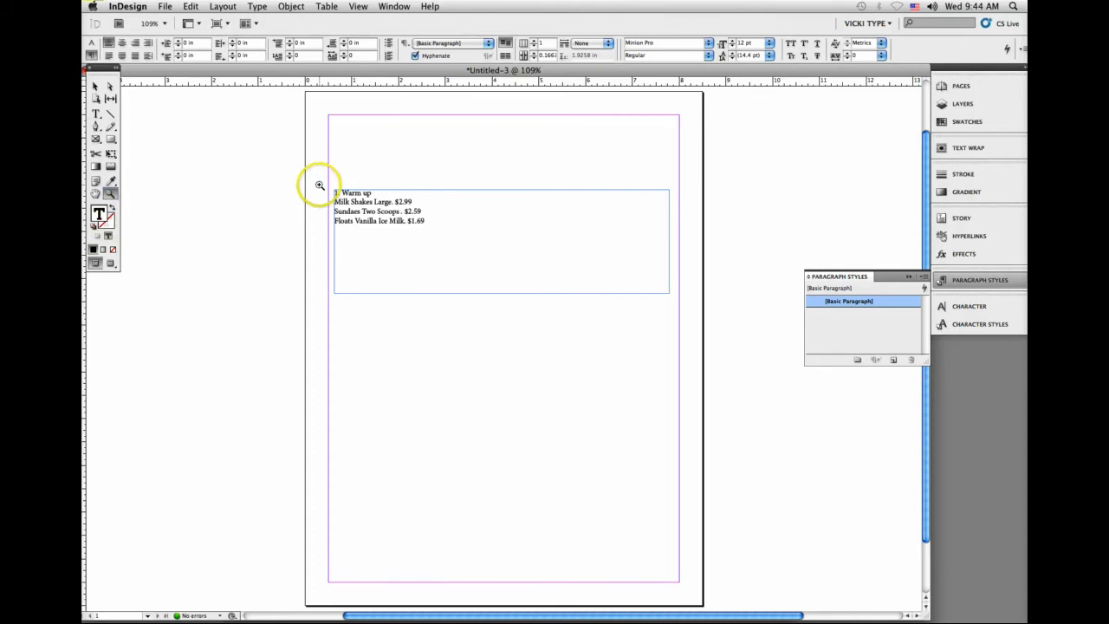
click(94, 87)
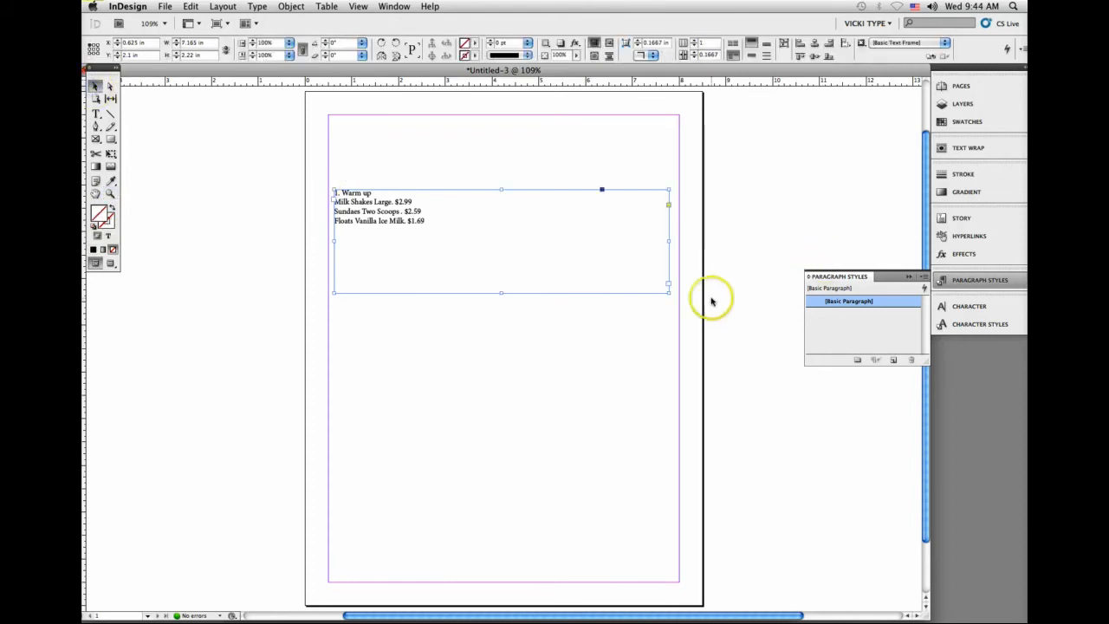
drag(658, 290, 544, 258)
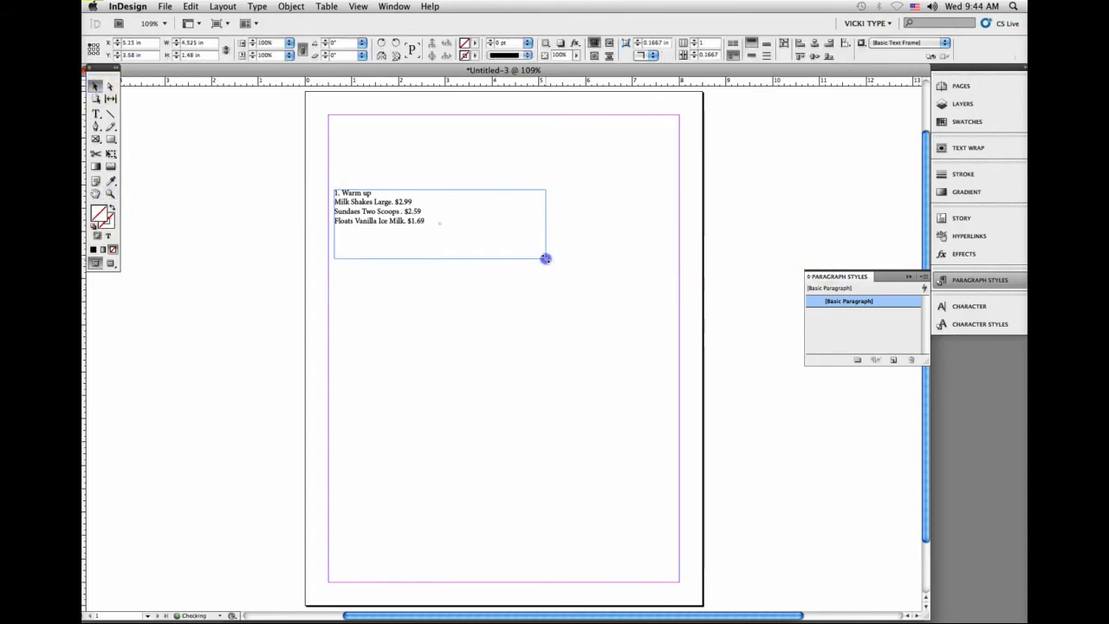
click(110, 194)
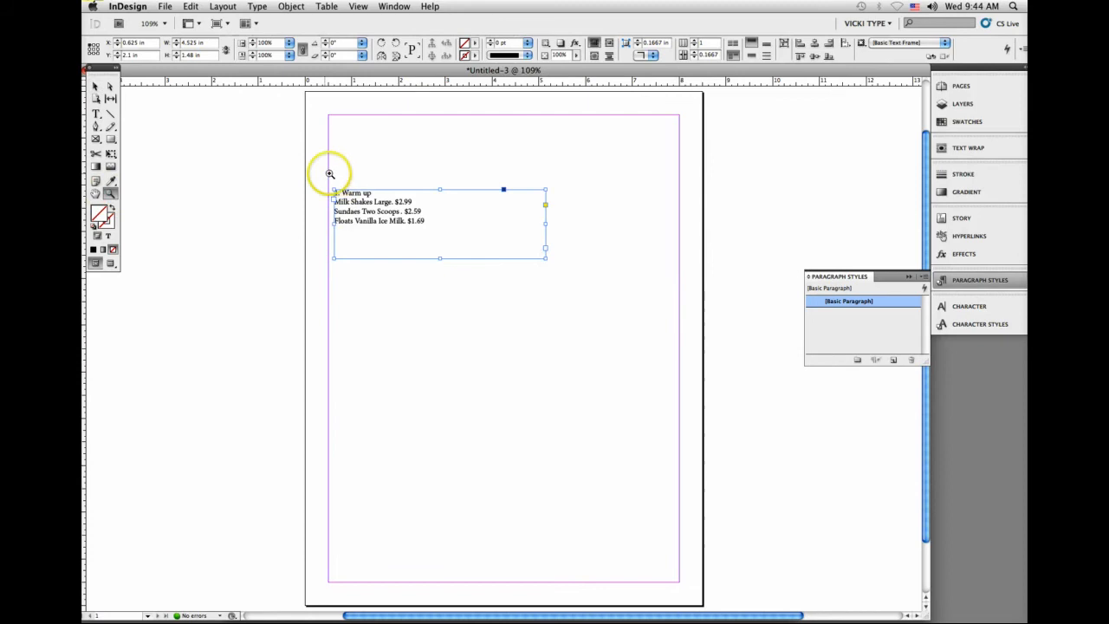
drag(311, 181, 573, 285)
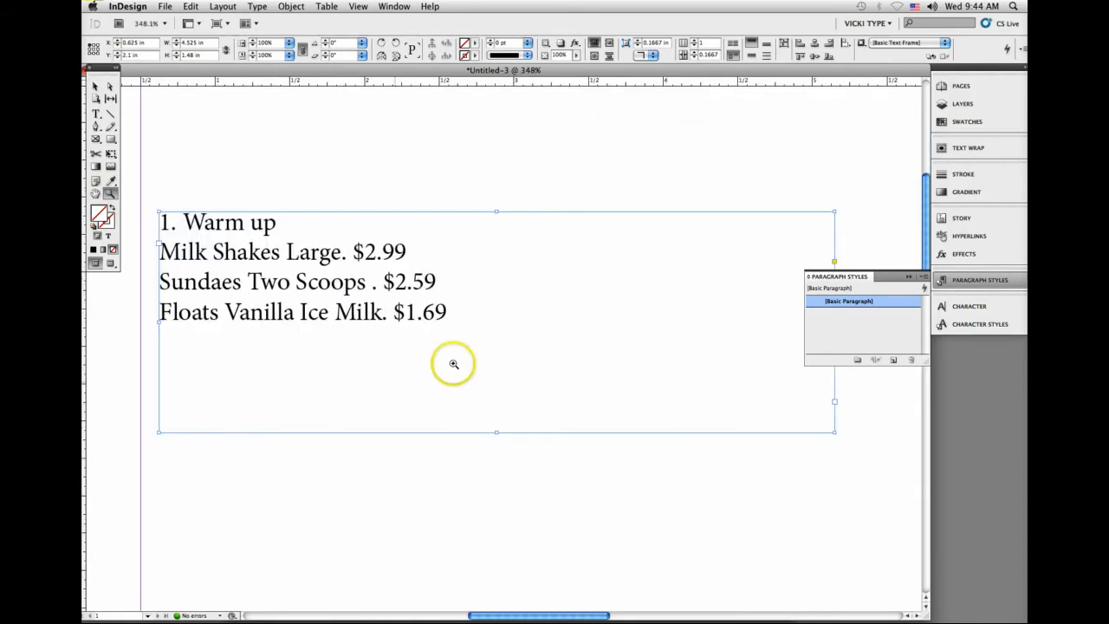
click(906, 280)
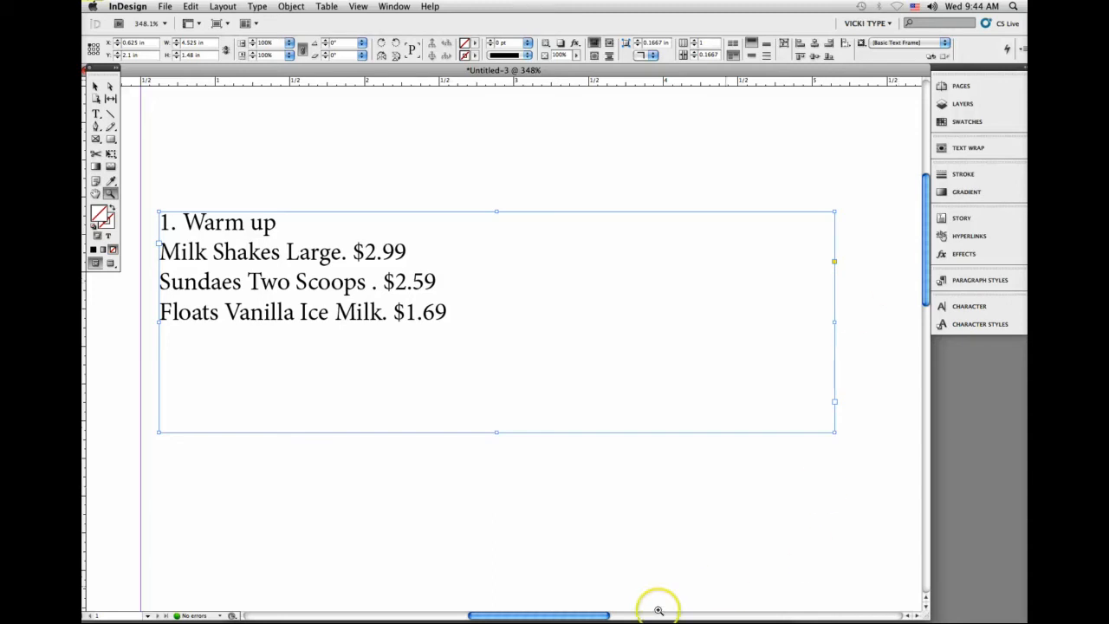
Step: Check the Warm up exercise in the handout, then delete the number "1." before "Warm up" in the InDesign text frame
click(504, 618)
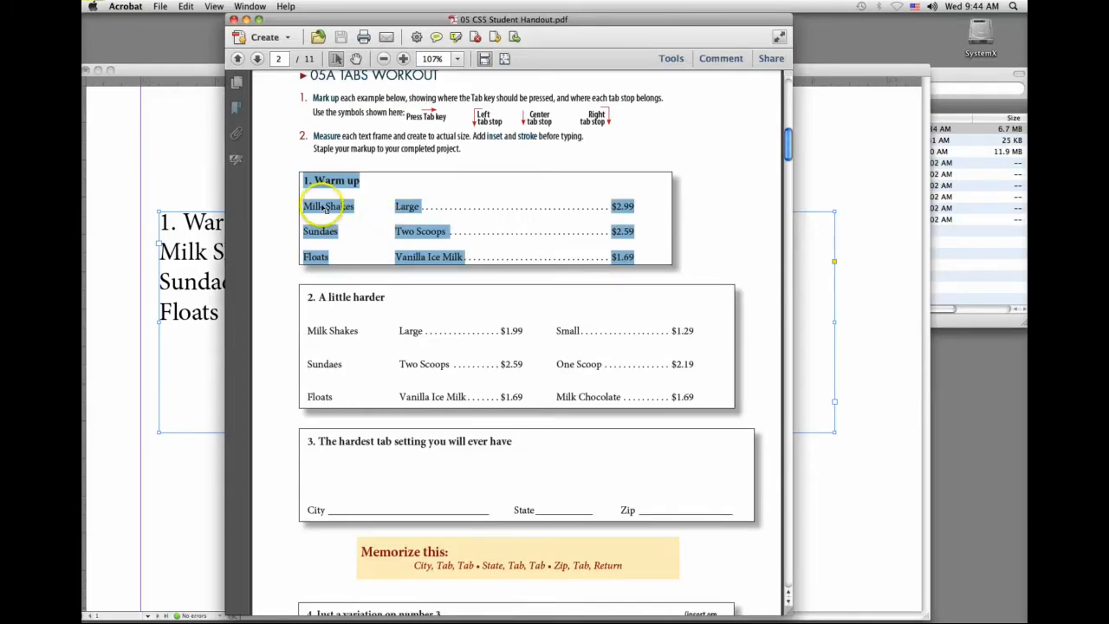
click(399, 212)
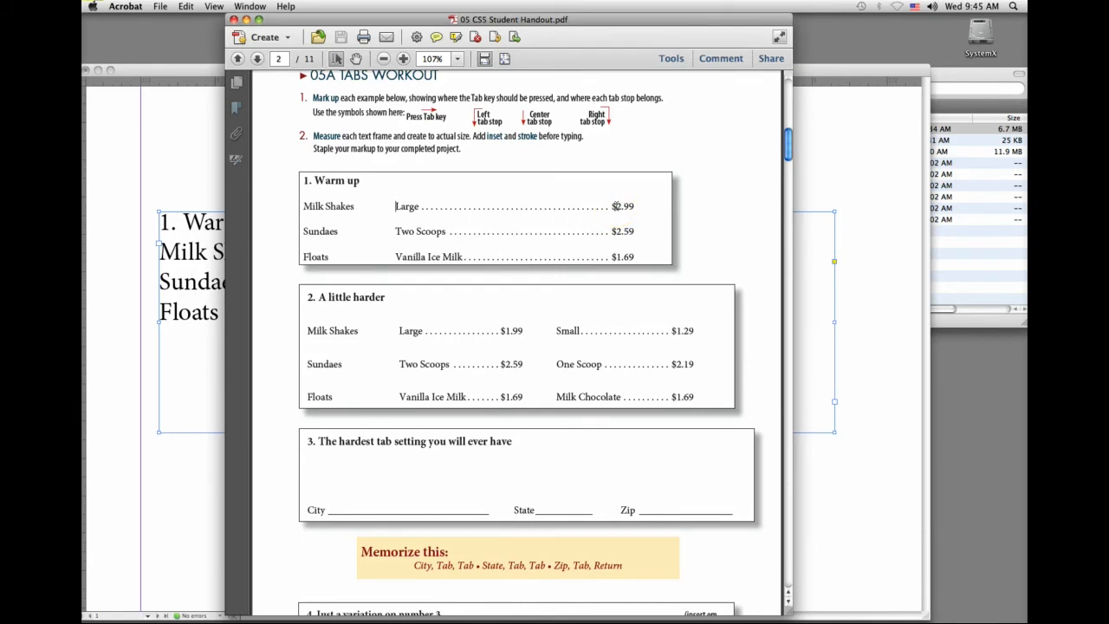
click(185, 221)
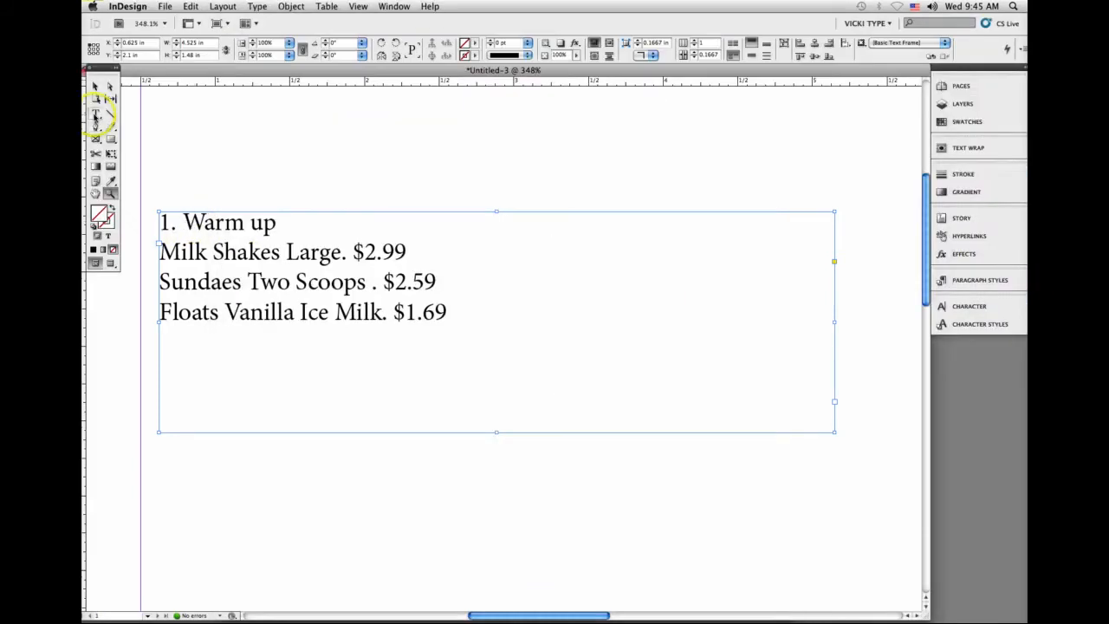
click(97, 113)
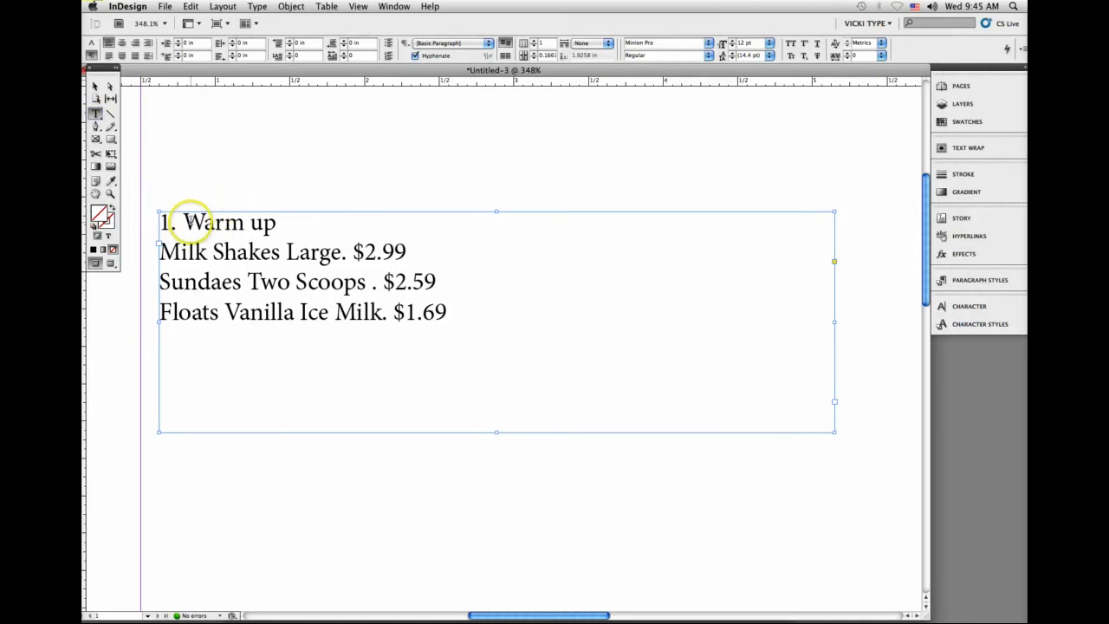
drag(183, 222, 141, 220)
key(BackSpace)
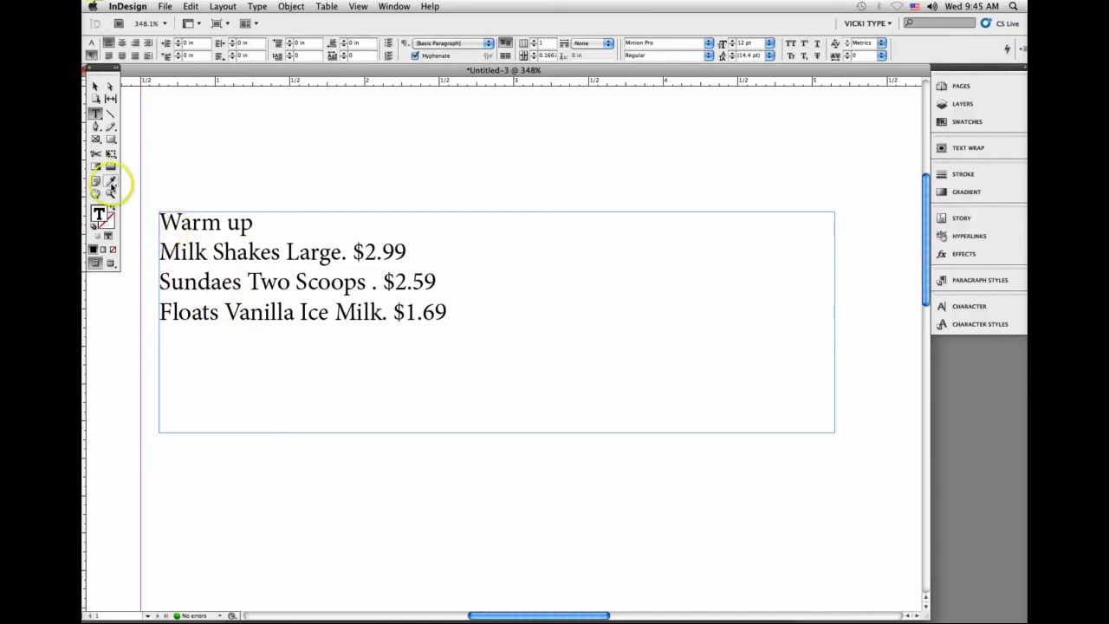
Step: Place three vertical ruler guides across the text frame at about 1.45, 1.75 and 4.05 in, undoing a misplaced one at 3 in
drag(86, 262, 285, 268)
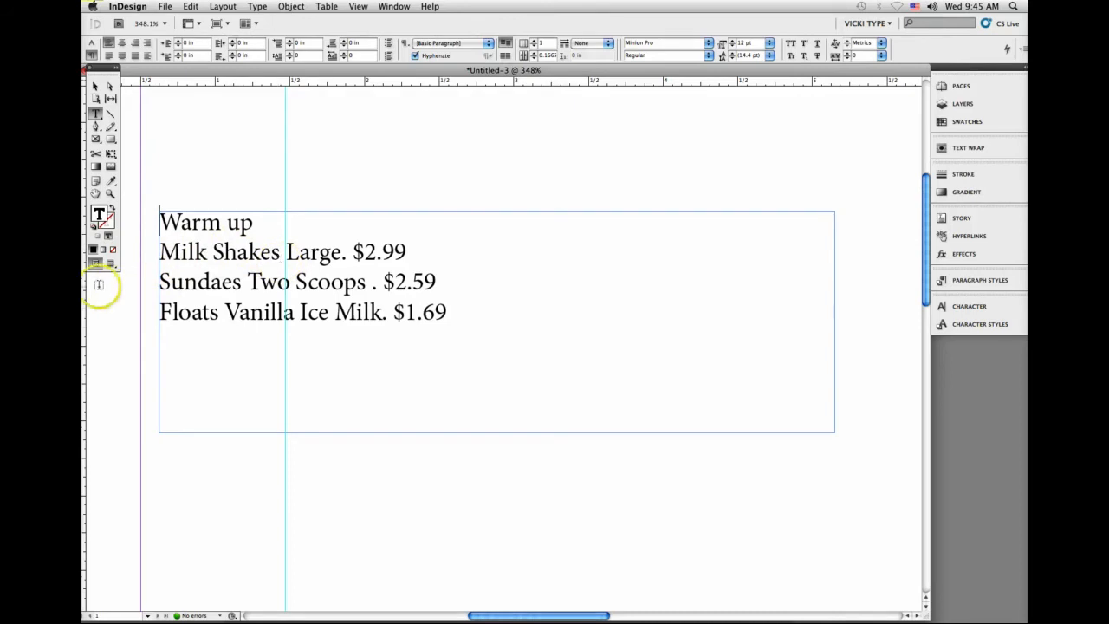
drag(90, 297, 328, 305)
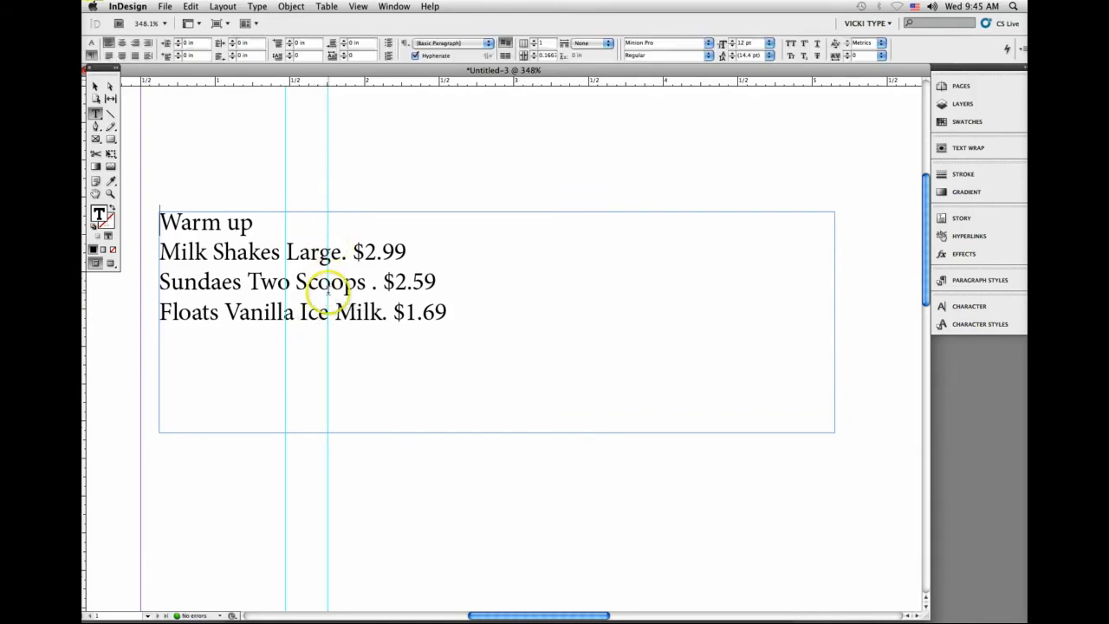
drag(86, 310, 515, 295)
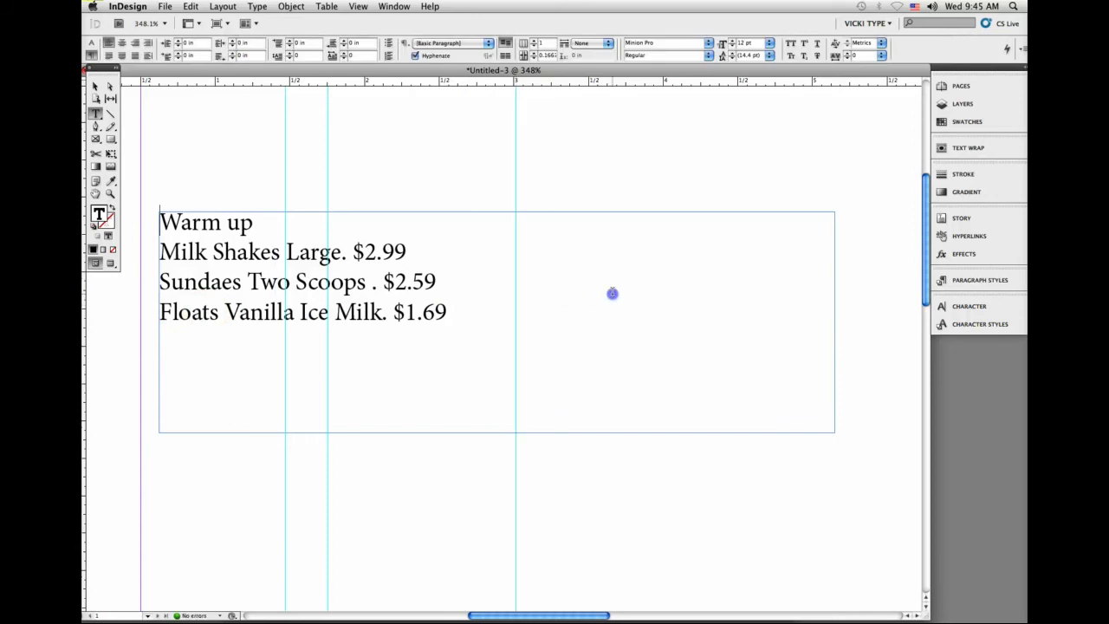
click(508, 304)
key(super+z)
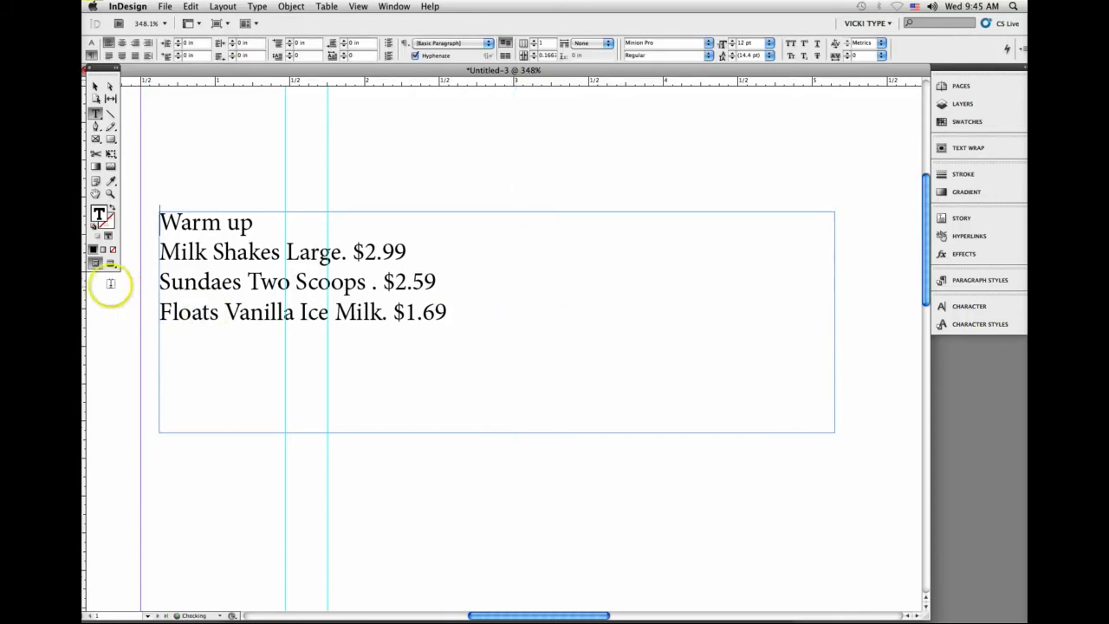
drag(99, 289, 673, 269)
Step: Change the Milk Shakes price to $12.99 in the pasted Warm up list
click(365, 251)
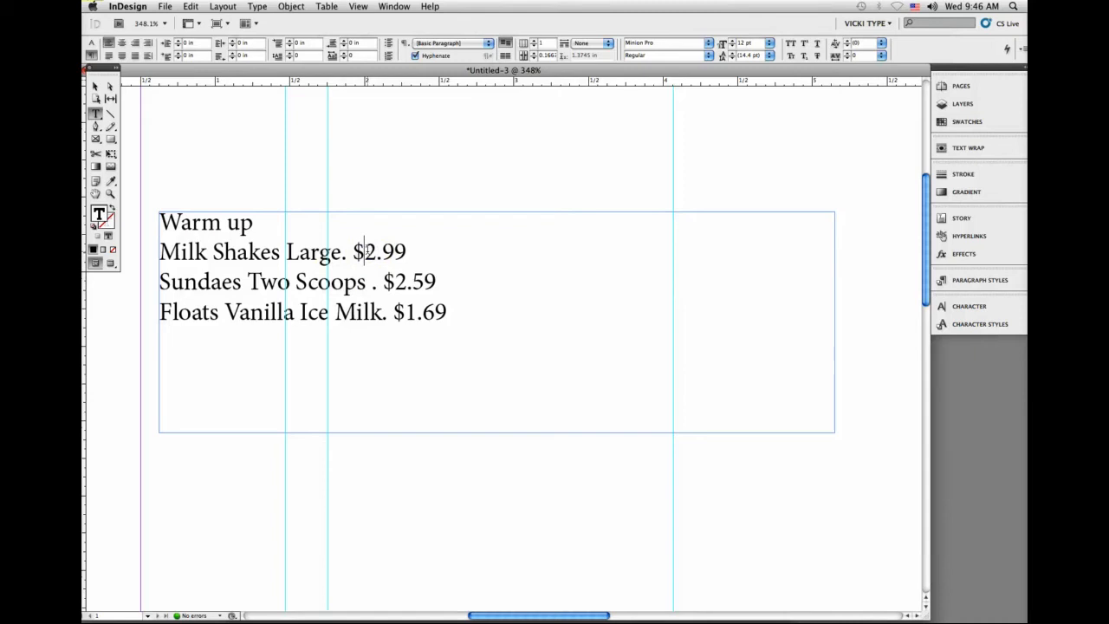
text(1)
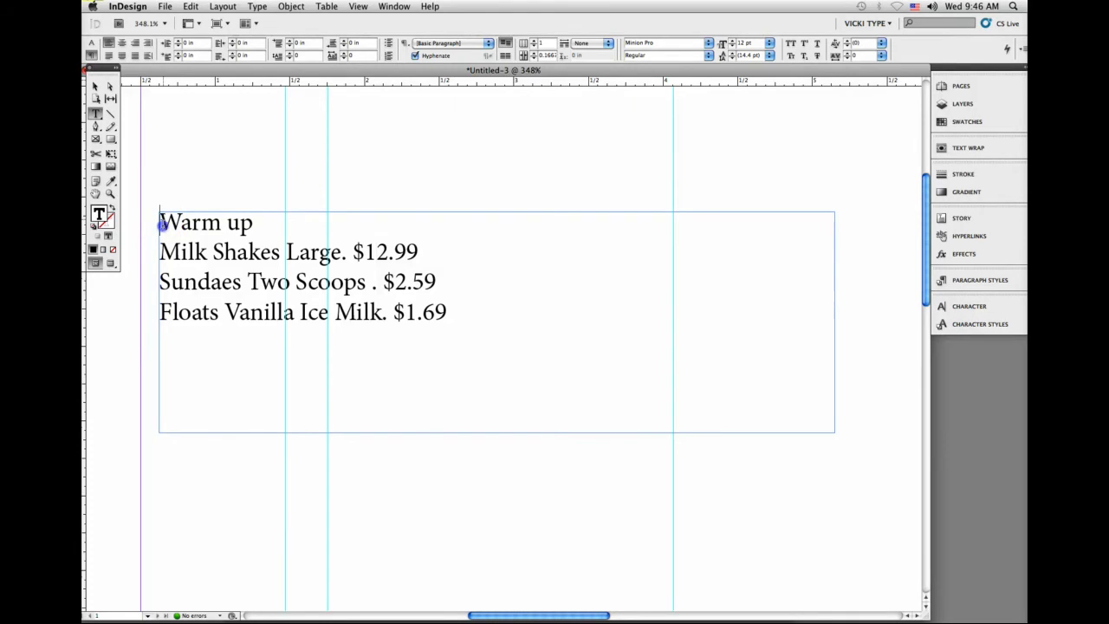
drag(162, 221, 157, 371)
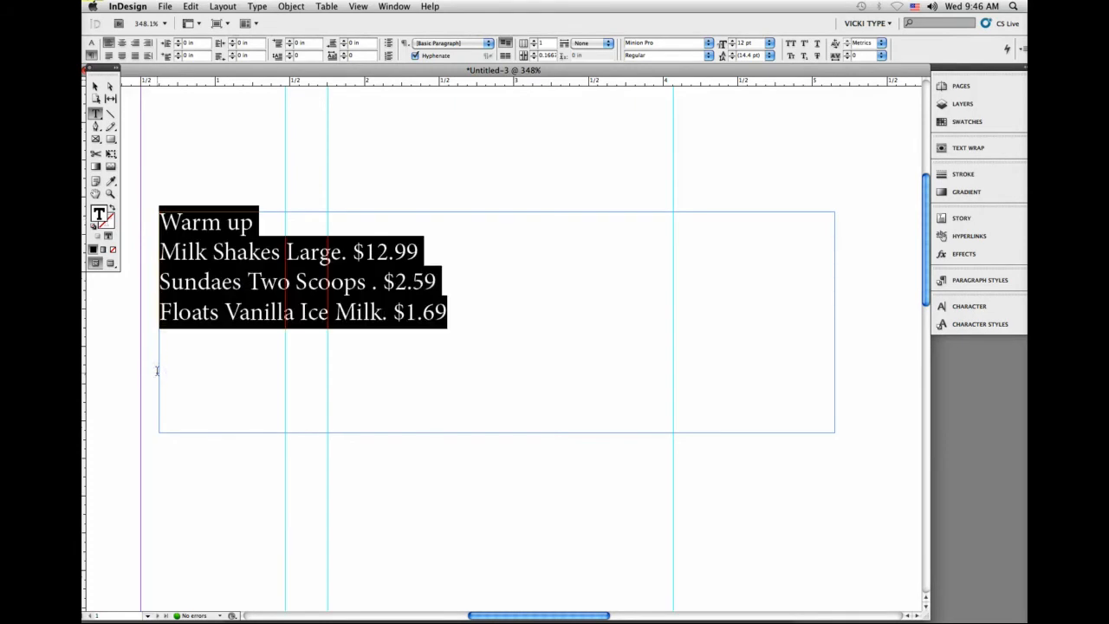
click(212, 250)
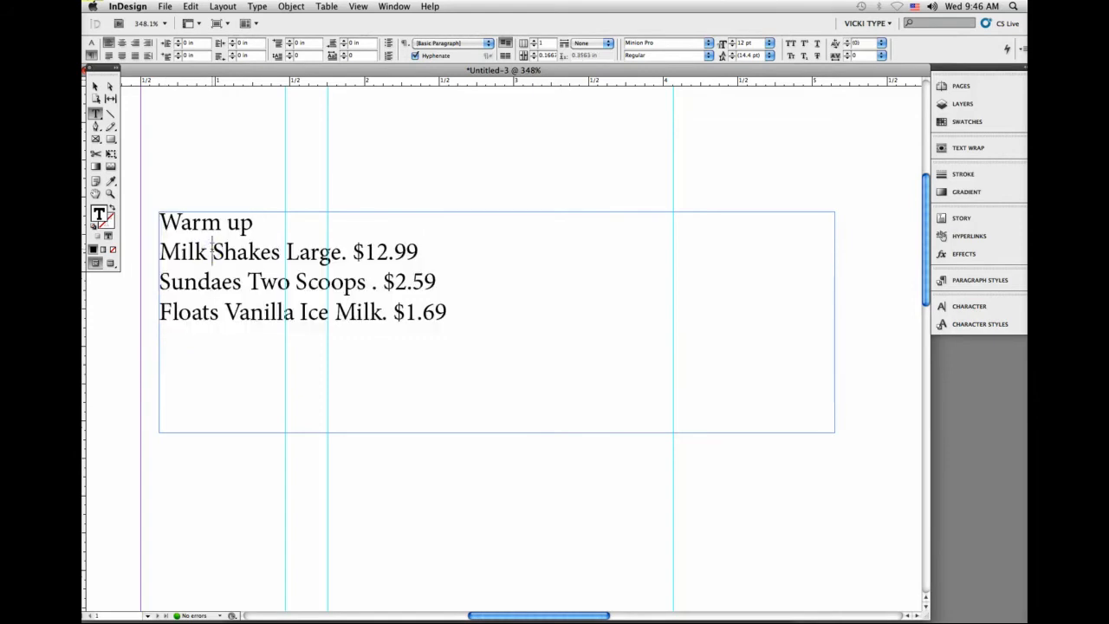
Step: In the Milk Shakes line, insert tab characters before "Large", before the dollar sign and before "12.99"
click(159, 223)
click(159, 223)
click(291, 252)
key(Tab)
click(376, 252)
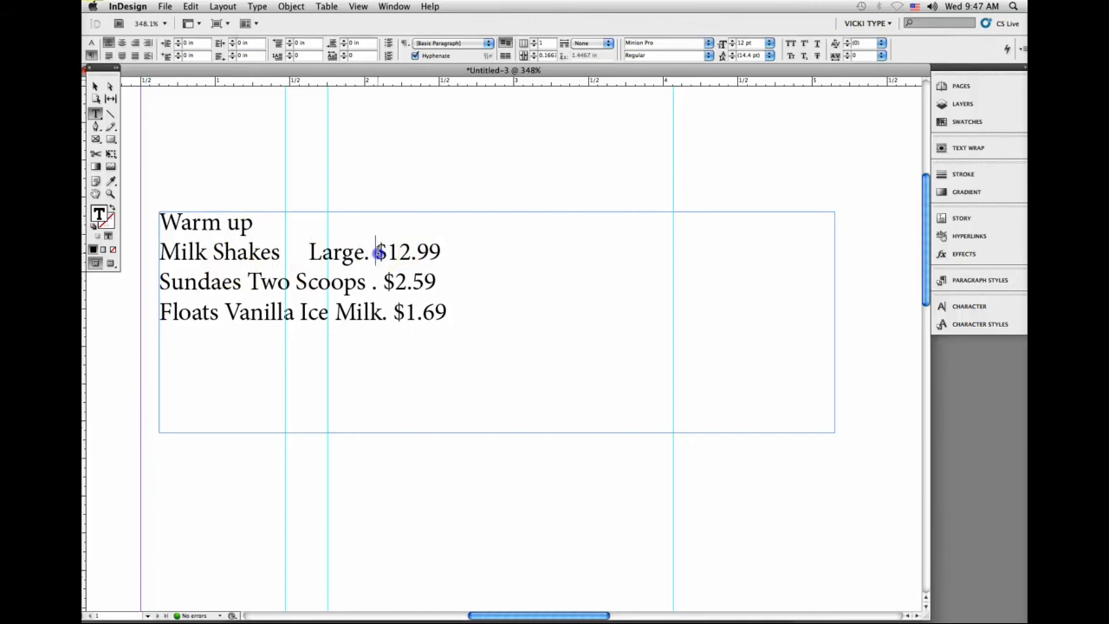
key(Tab)
click(398, 245)
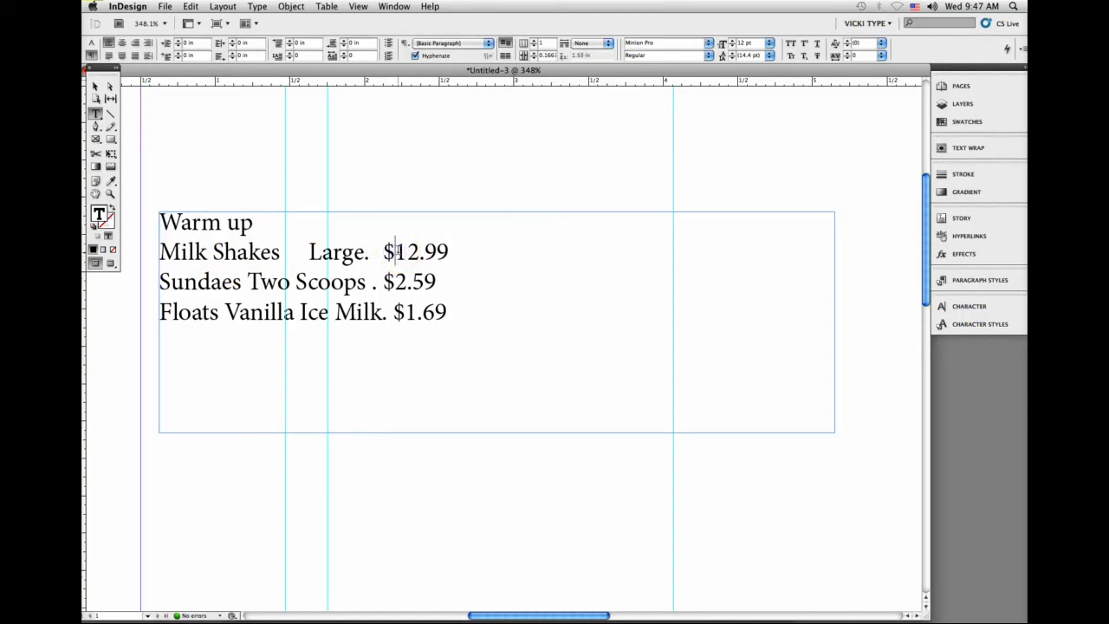
key(Tab)
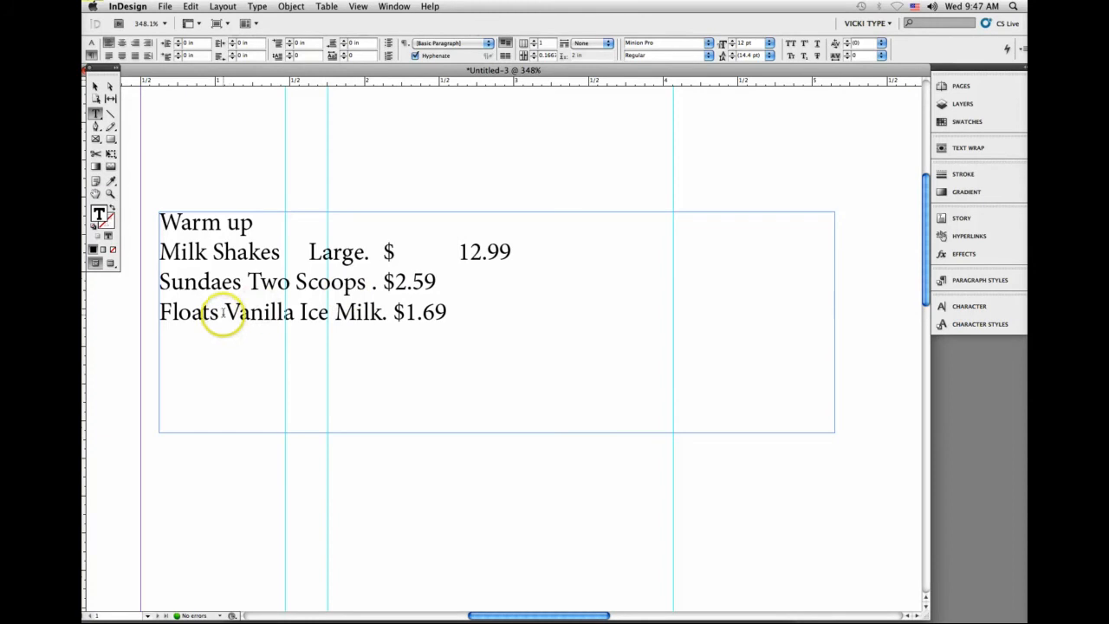
Step: Show hidden characters and insert tab characters in the Sundaes line before "Two Scoops", the dollar sign and "2.59"
click(258, 6)
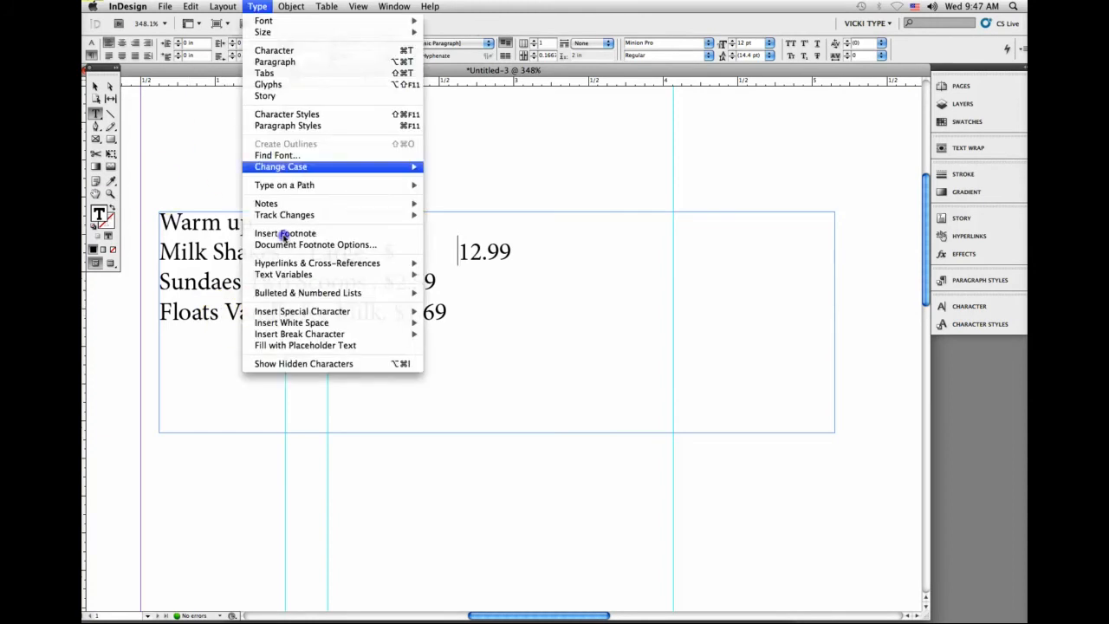
click(297, 364)
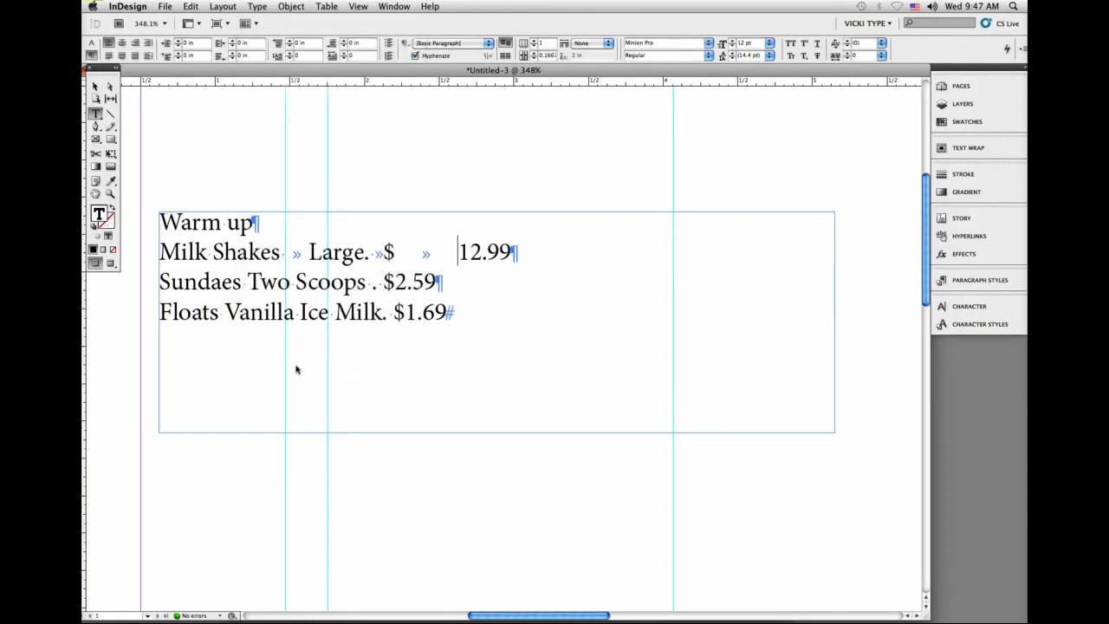
click(249, 281)
key(Tab)
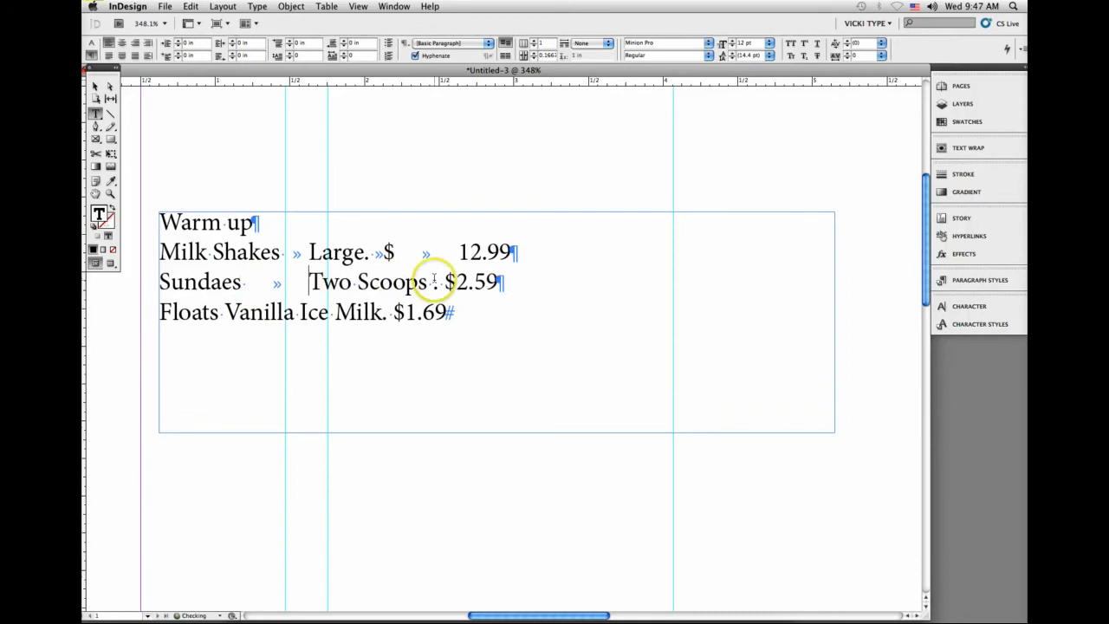
click(443, 282)
key(Tab)
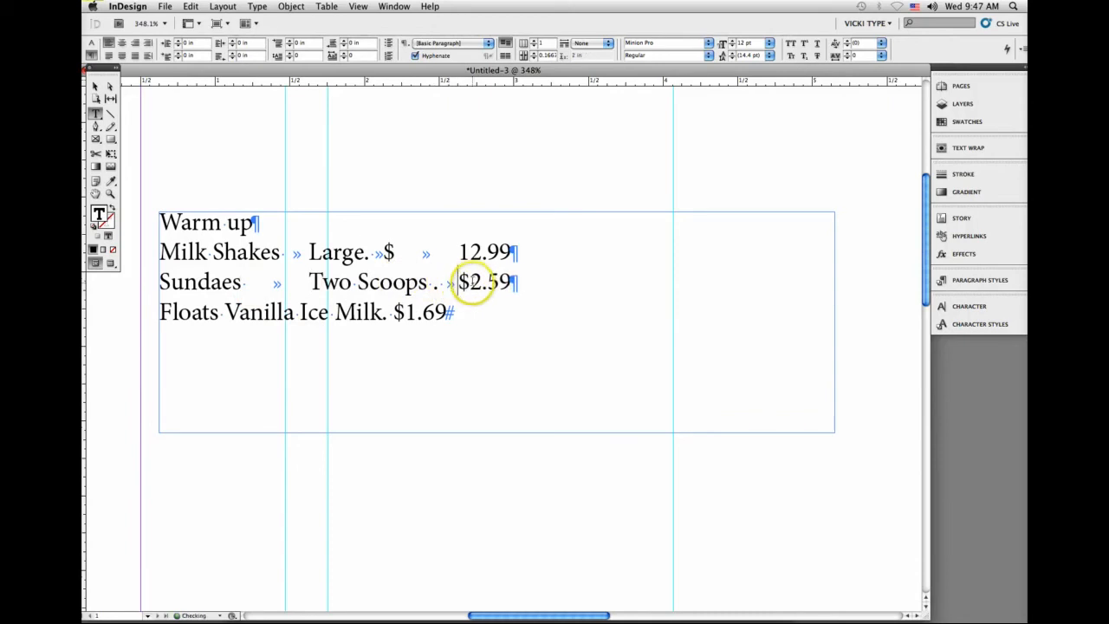
click(469, 281)
key(Tab)
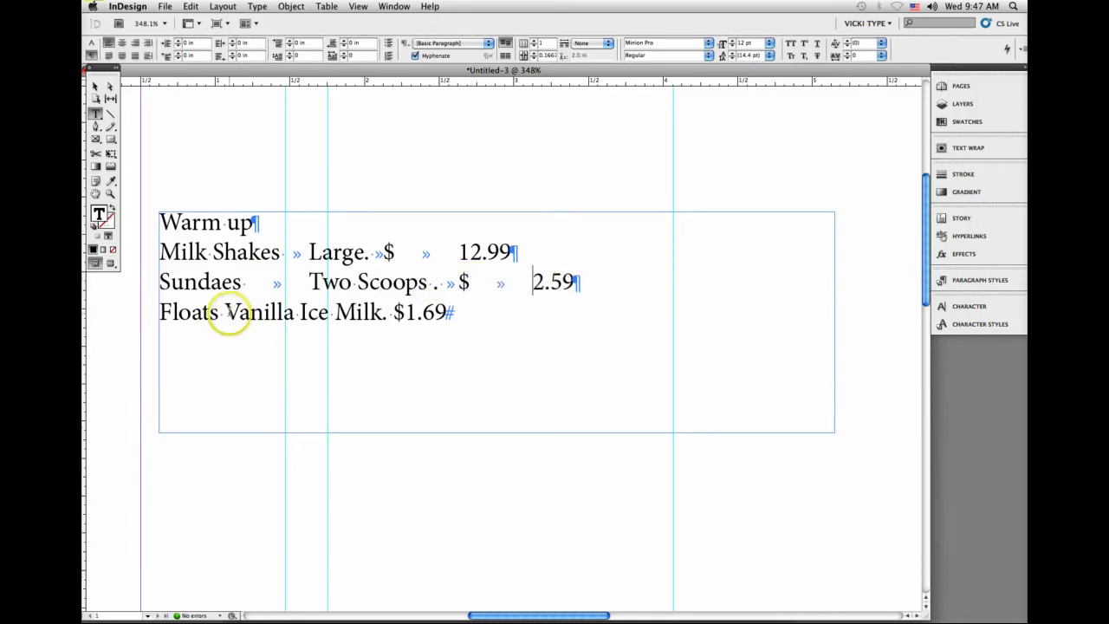
Step: In the Floats line, insert tab characters before "Vanilla Ice Milk", before the dollar sign and before "1.69"
click(226, 314)
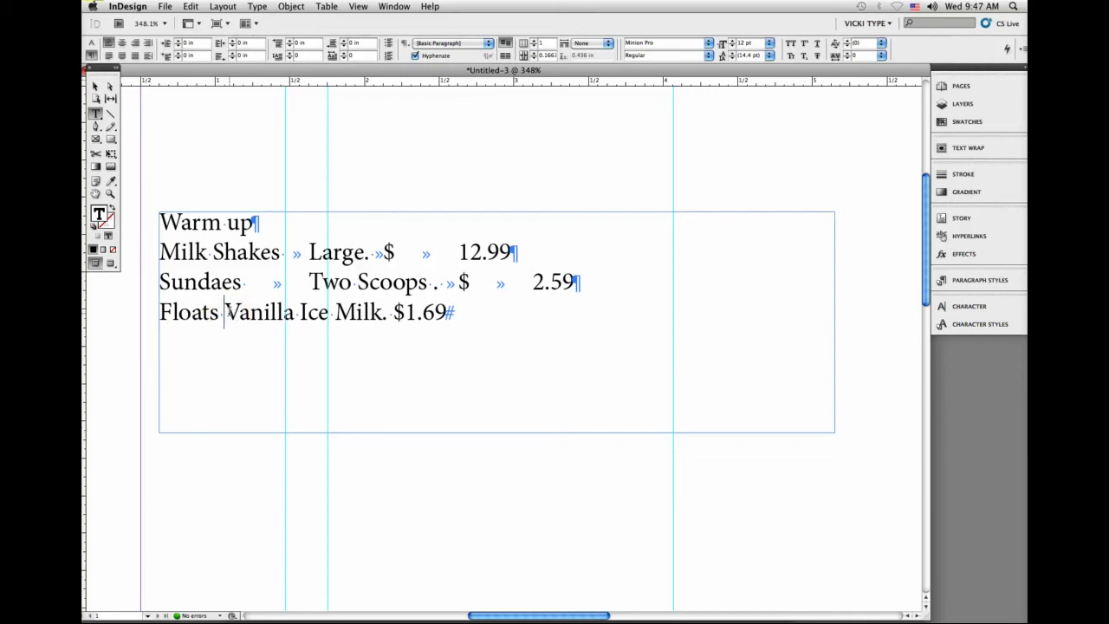
key(Tab)
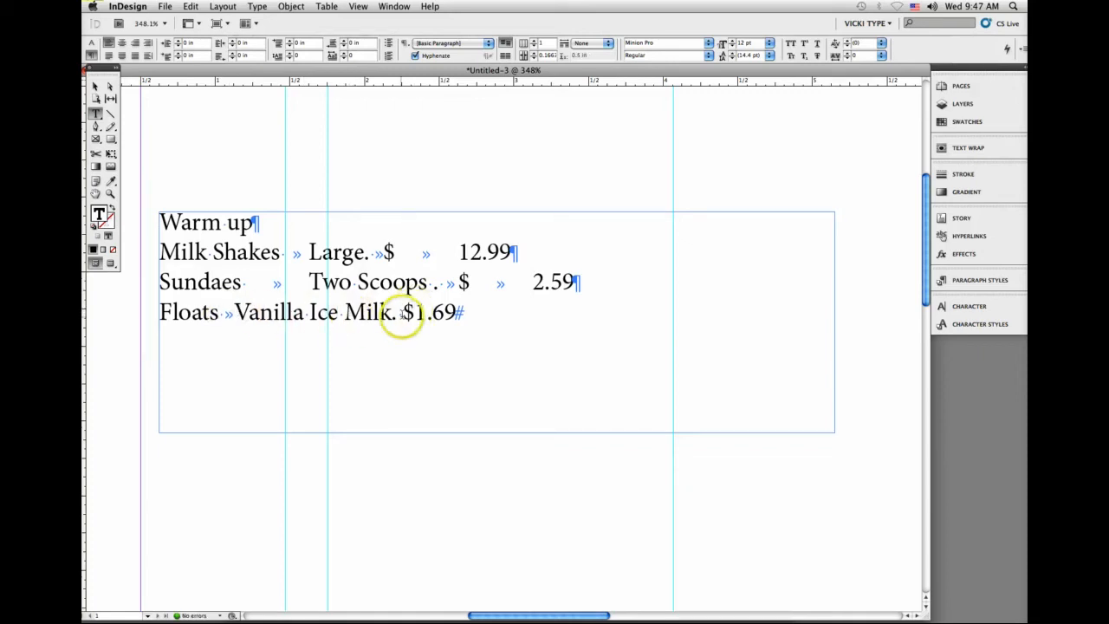
click(401, 313)
key(Tab)
click(459, 313)
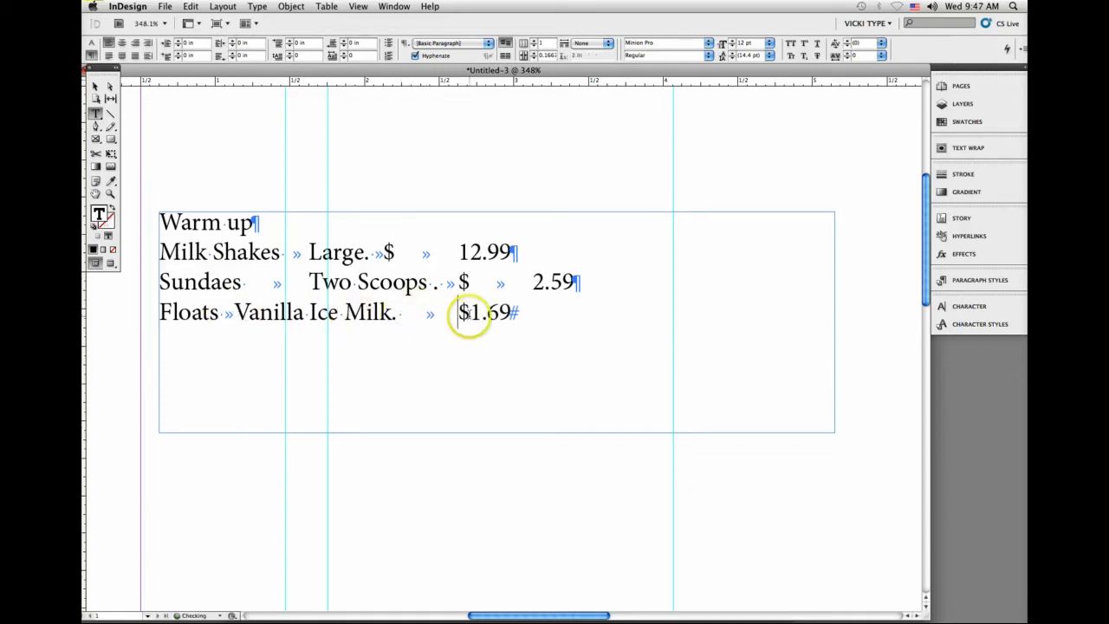
click(469, 314)
key(Tab)
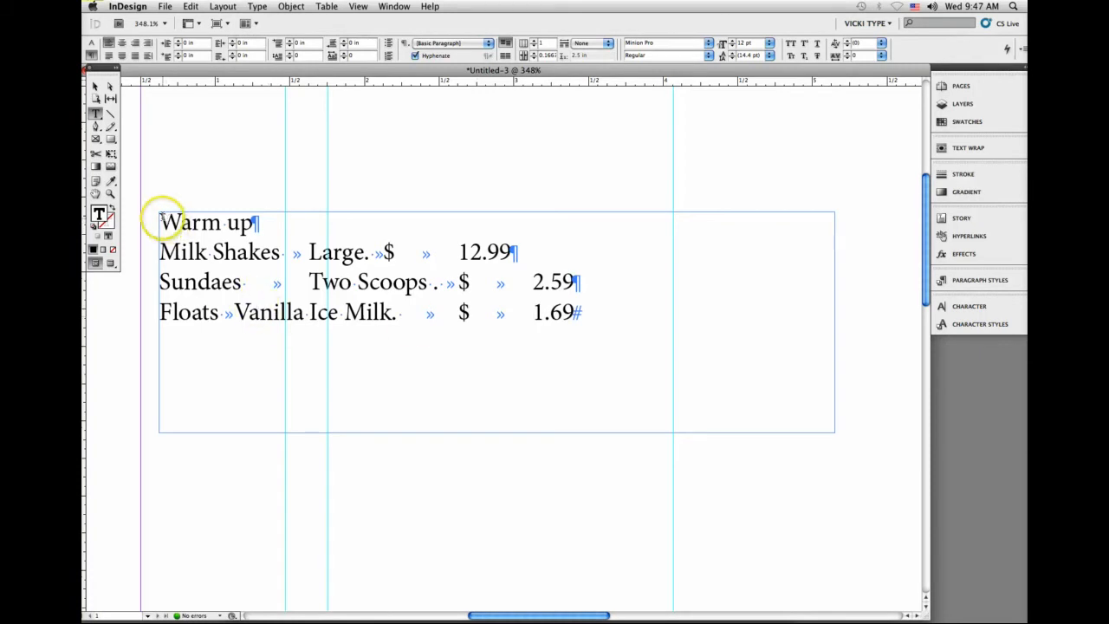
Step: Select all the Warm up text, show its tab settings and place a left tab stop at 1.1389 in
drag(158, 219, 153, 351)
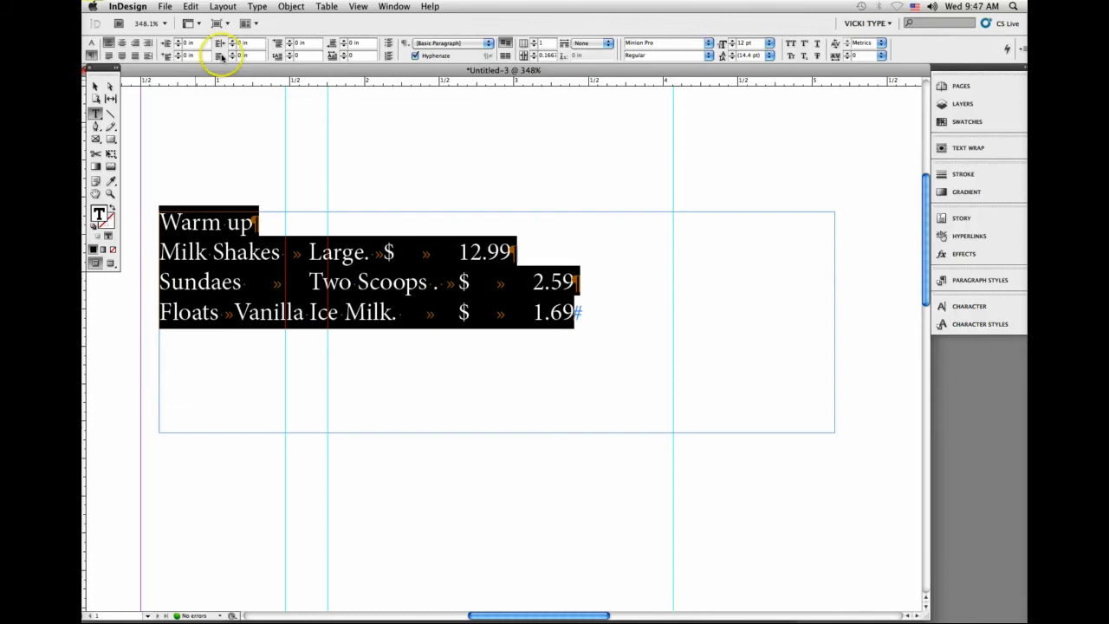
click(257, 6)
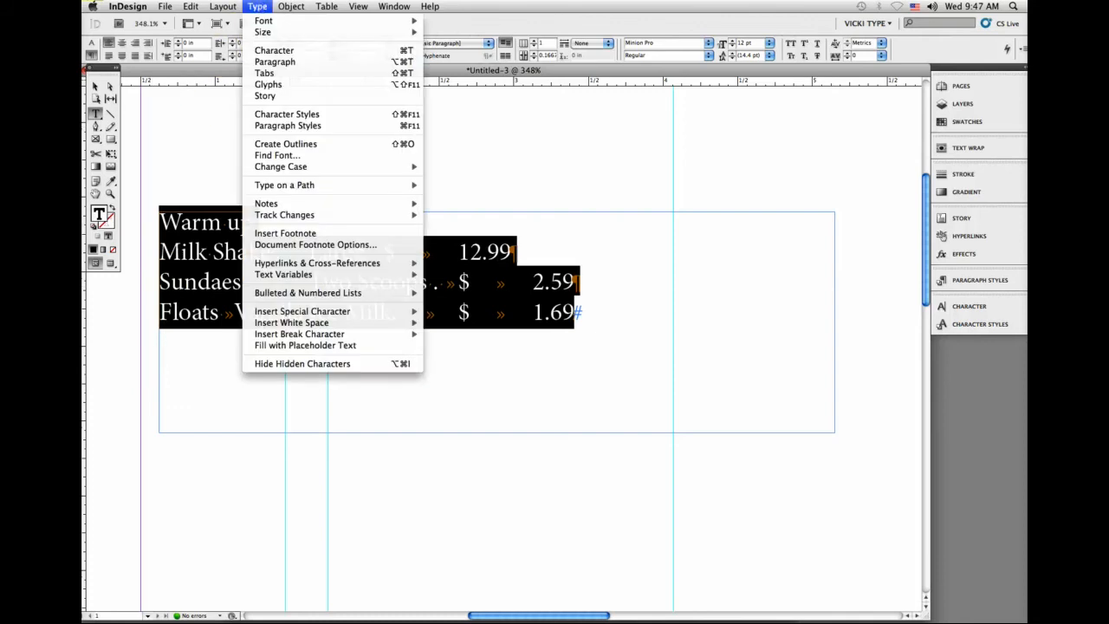
click(273, 74)
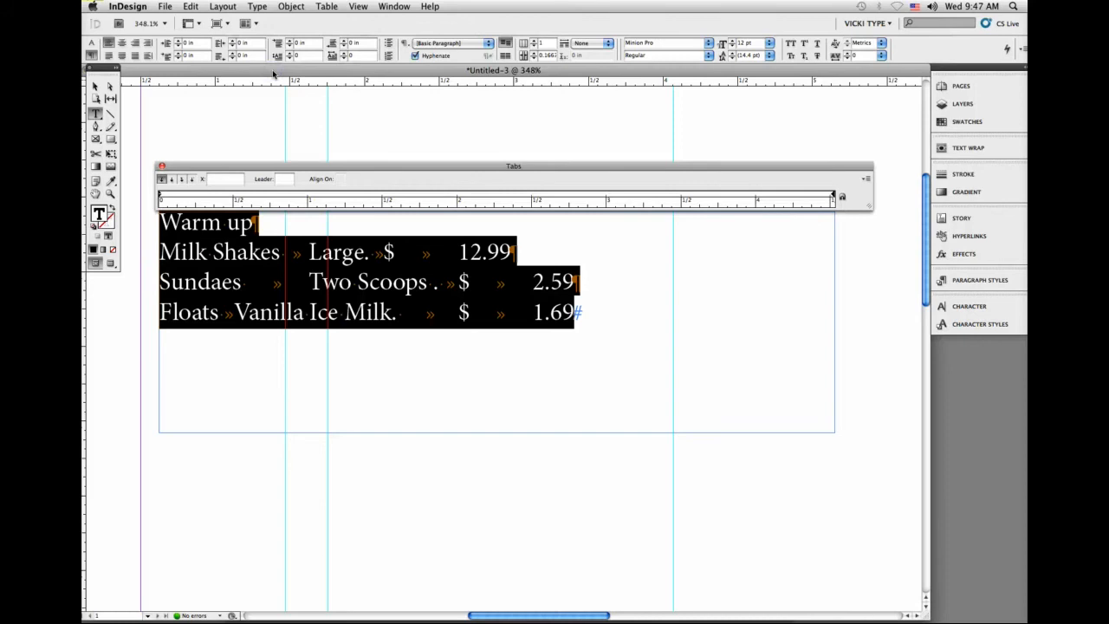
click(170, 184)
click(286, 180)
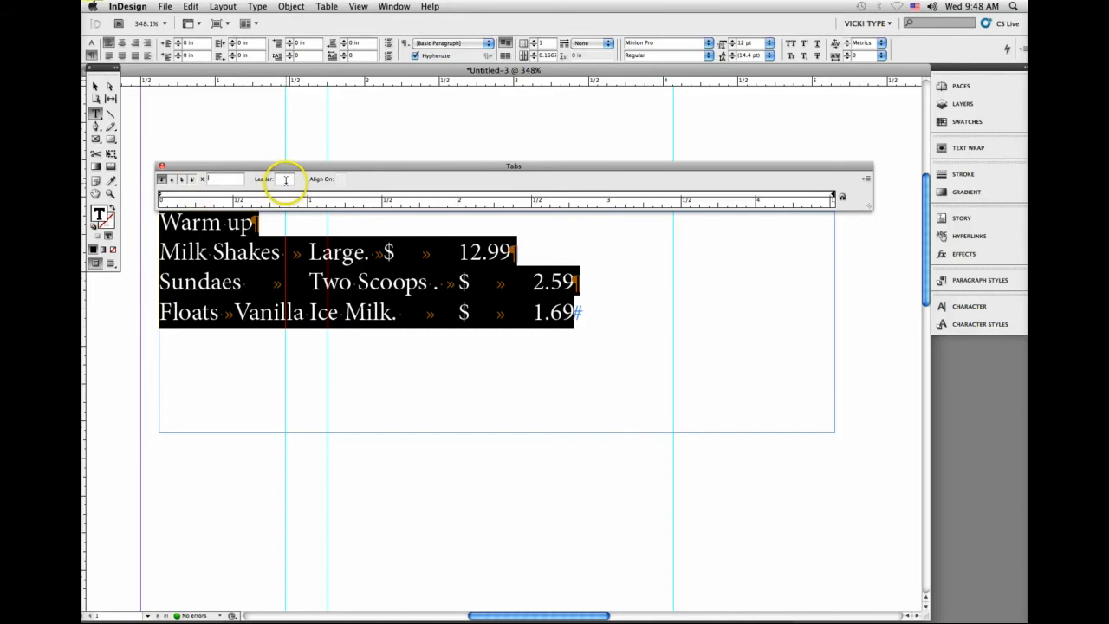
click(227, 182)
click(161, 179)
click(347, 202)
click(330, 197)
click(329, 198)
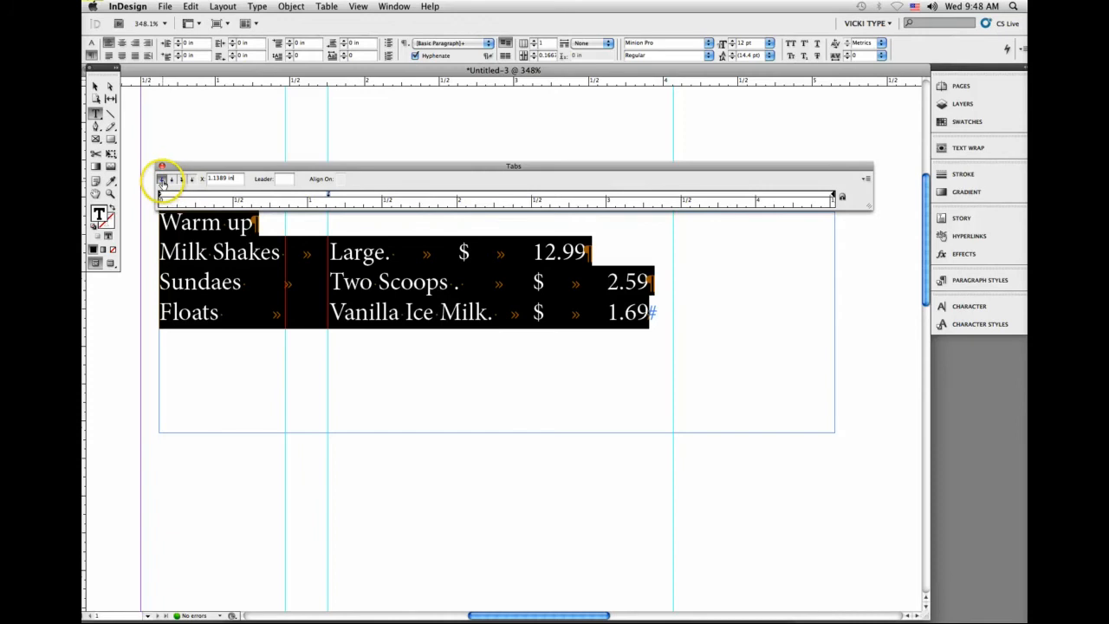
Step: Add a left tab stop at 3.4444 in for the dollar signs and a decimal tab stop at 3.6667 in for the amounts
click(674, 198)
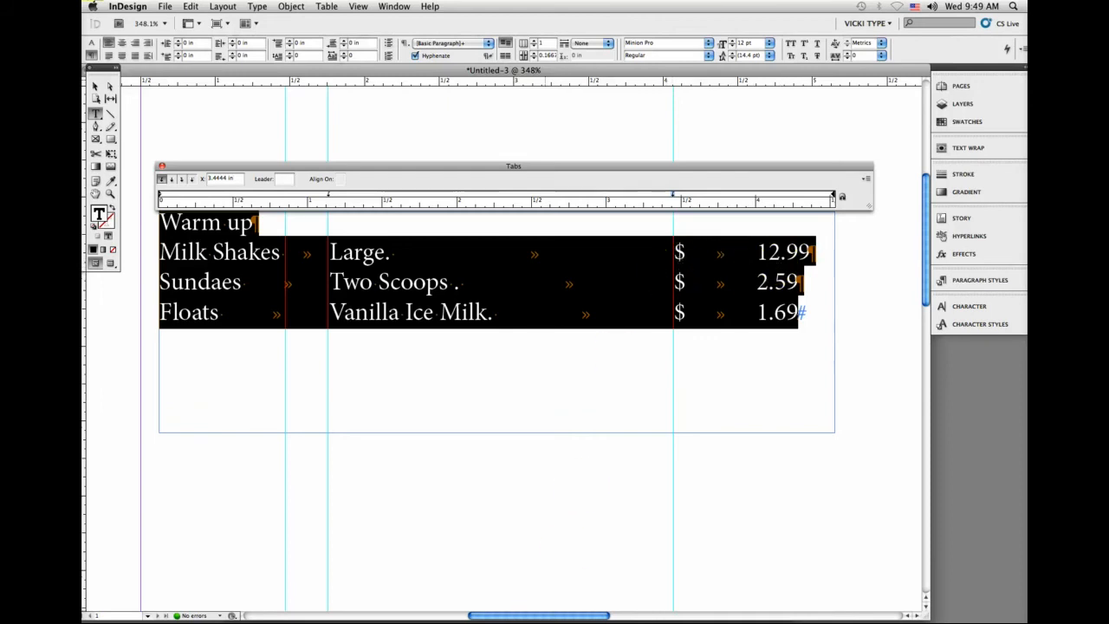
click(502, 619)
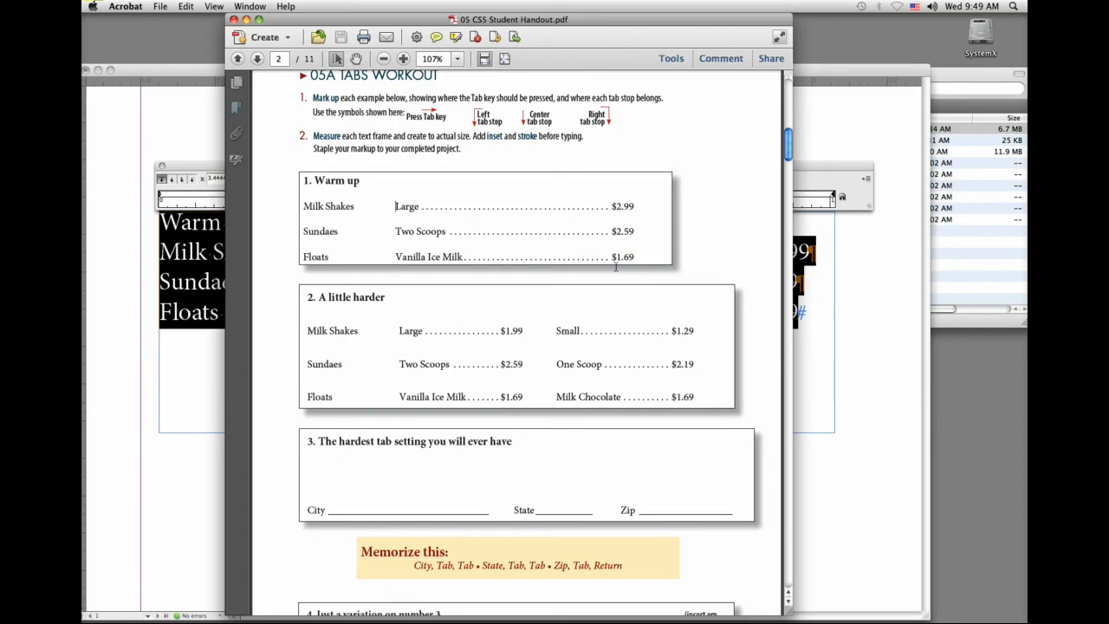
click(818, 280)
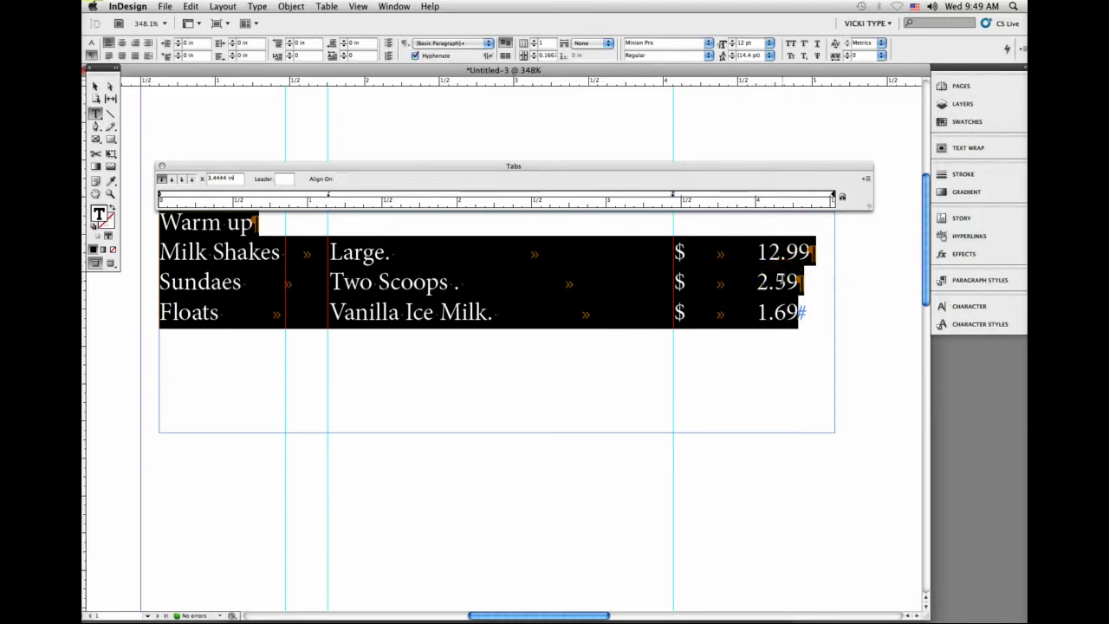
click(707, 197)
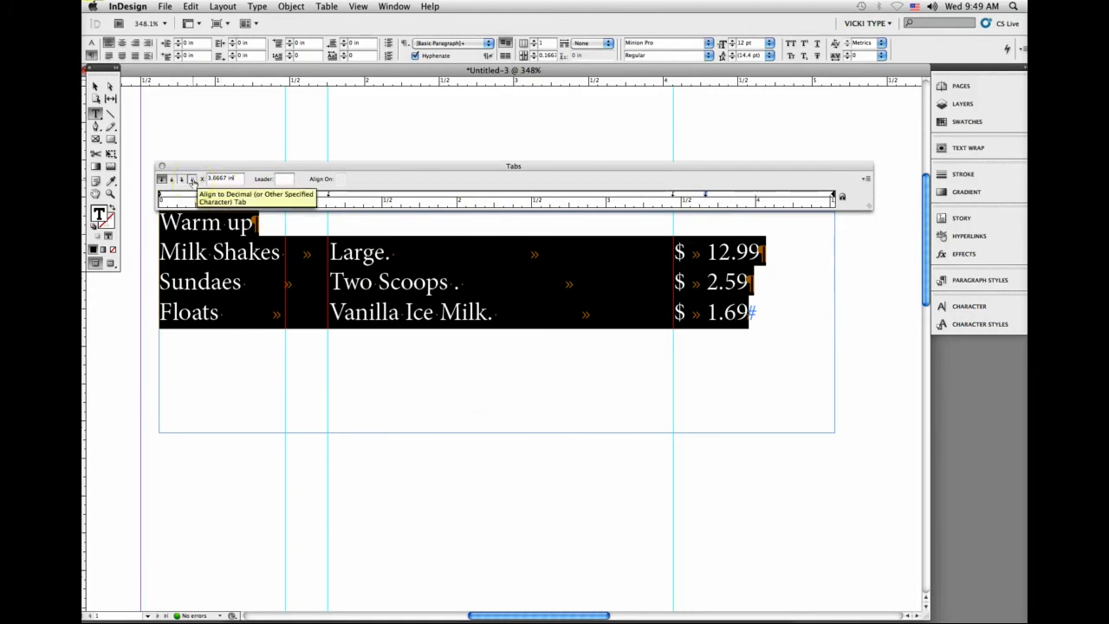
click(193, 180)
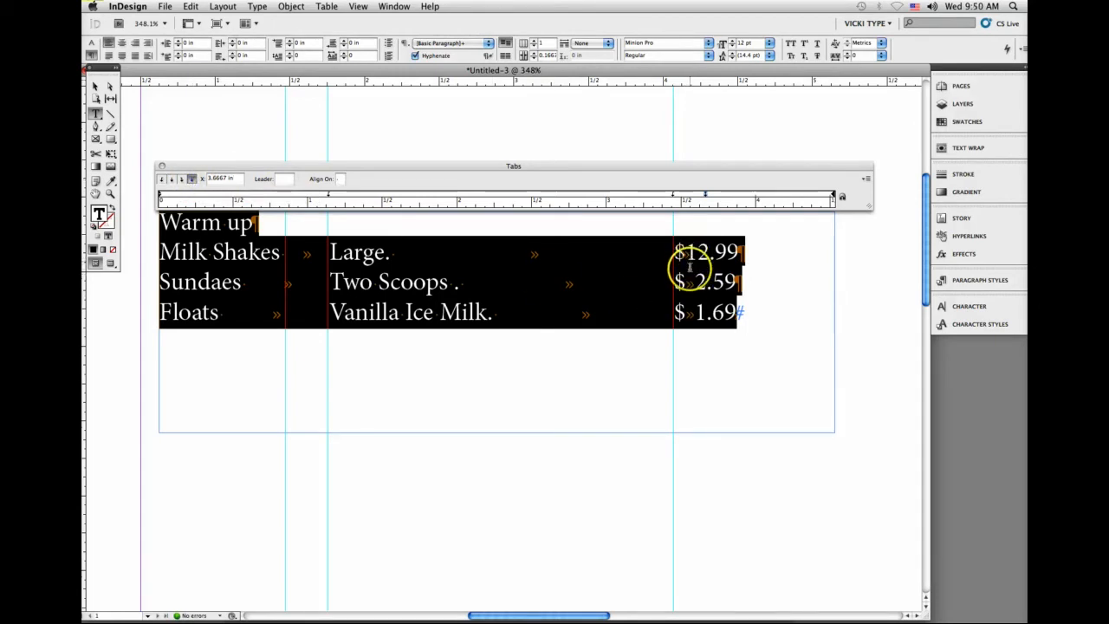
Step: Preview the tabbed list without guides and hidden characters, with the text frame deselected
click(110, 265)
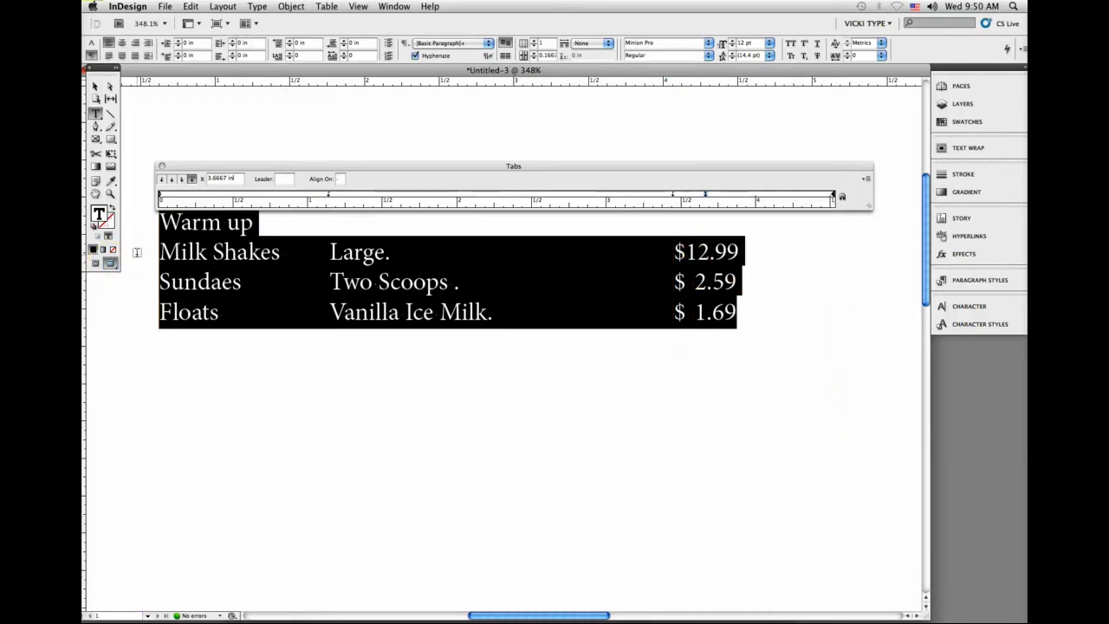
click(95, 87)
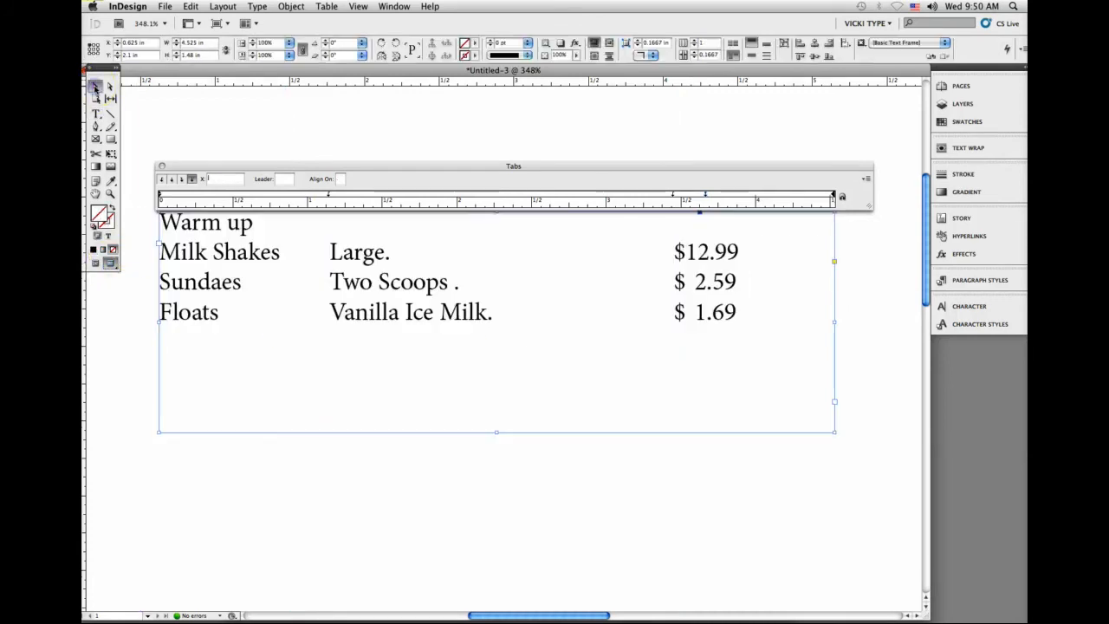
click(132, 246)
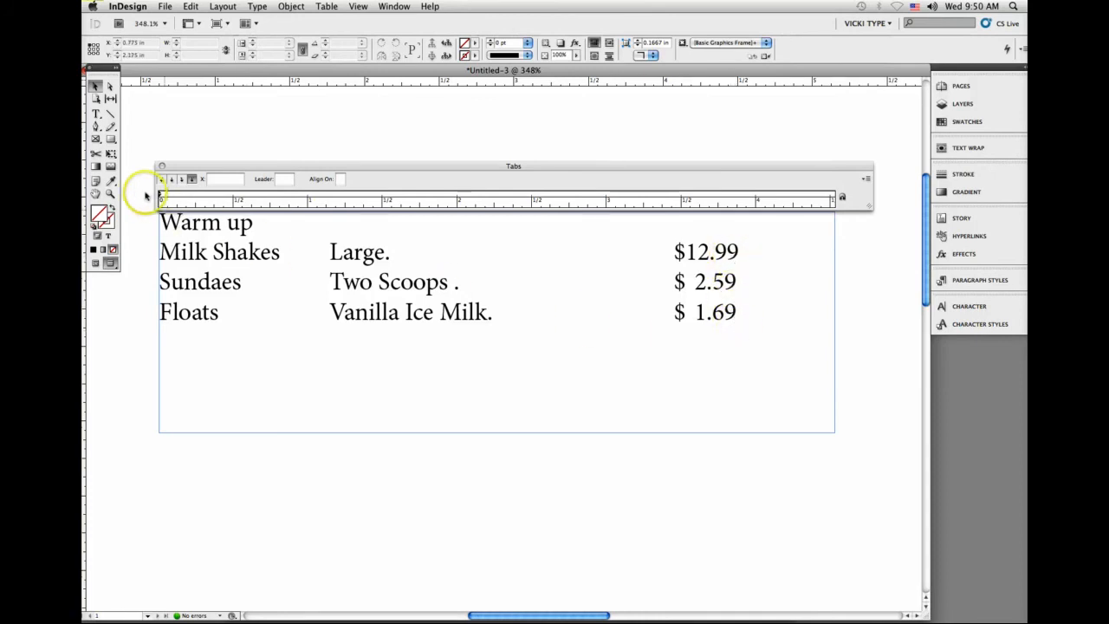
Step: Reselect all the list text and move the decimal tab stop for the amounts to 3.7083 in
click(96, 115)
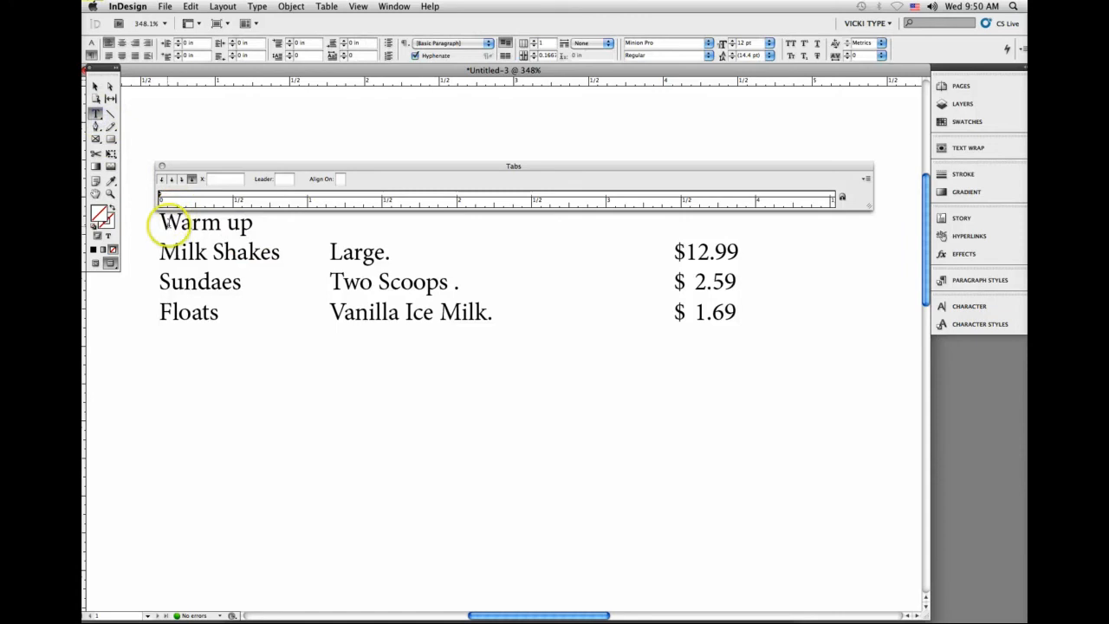
drag(170, 223, 620, 341)
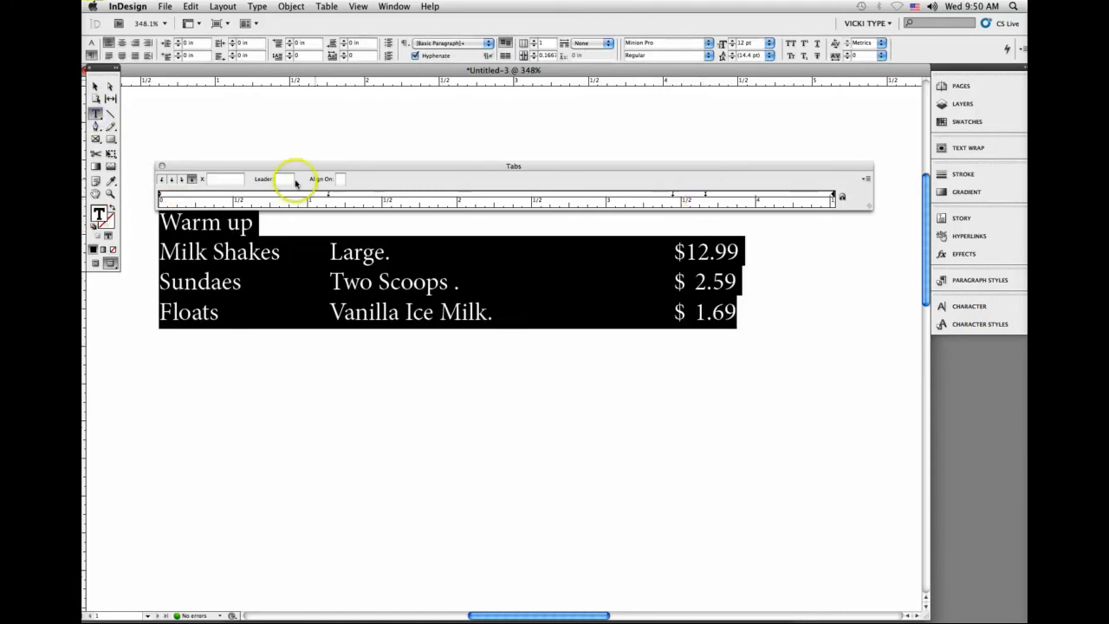
click(191, 180)
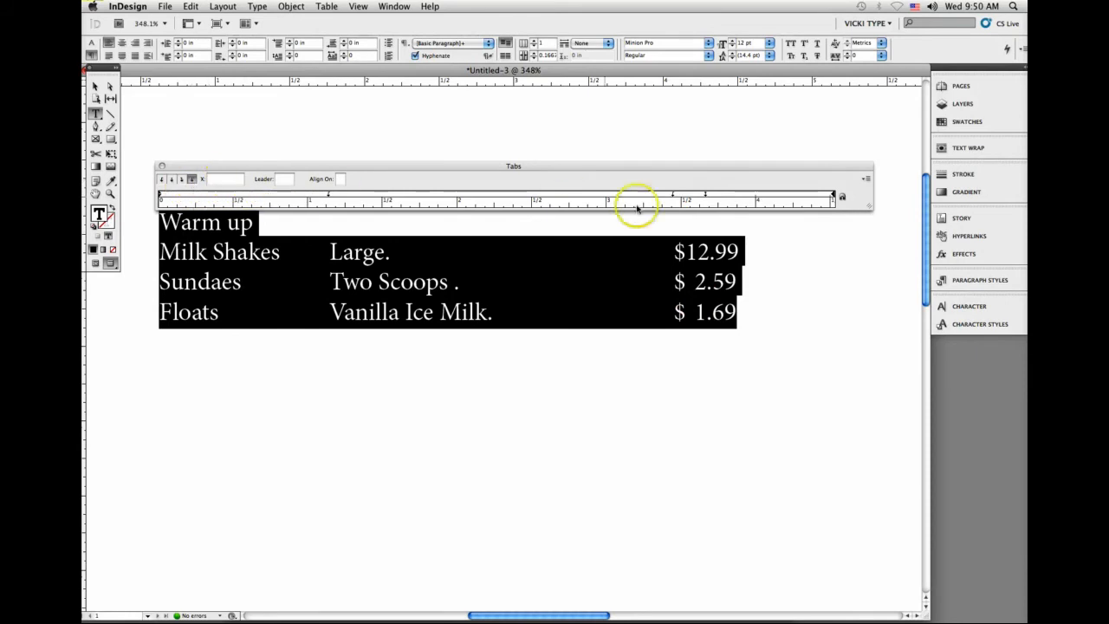
click(706, 197)
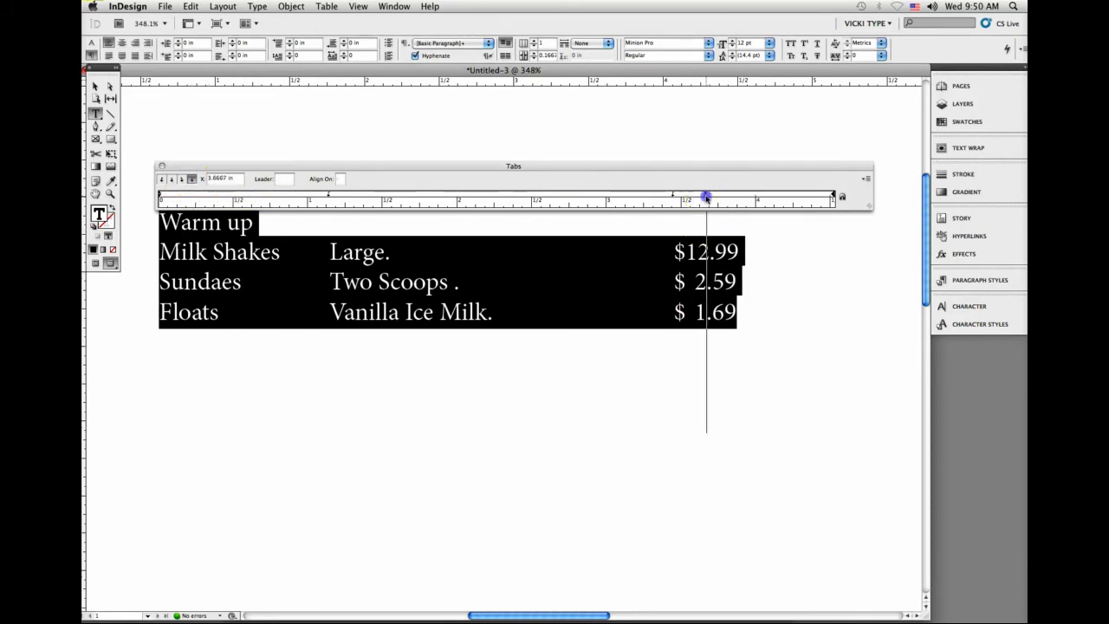
drag(706, 198, 713, 199)
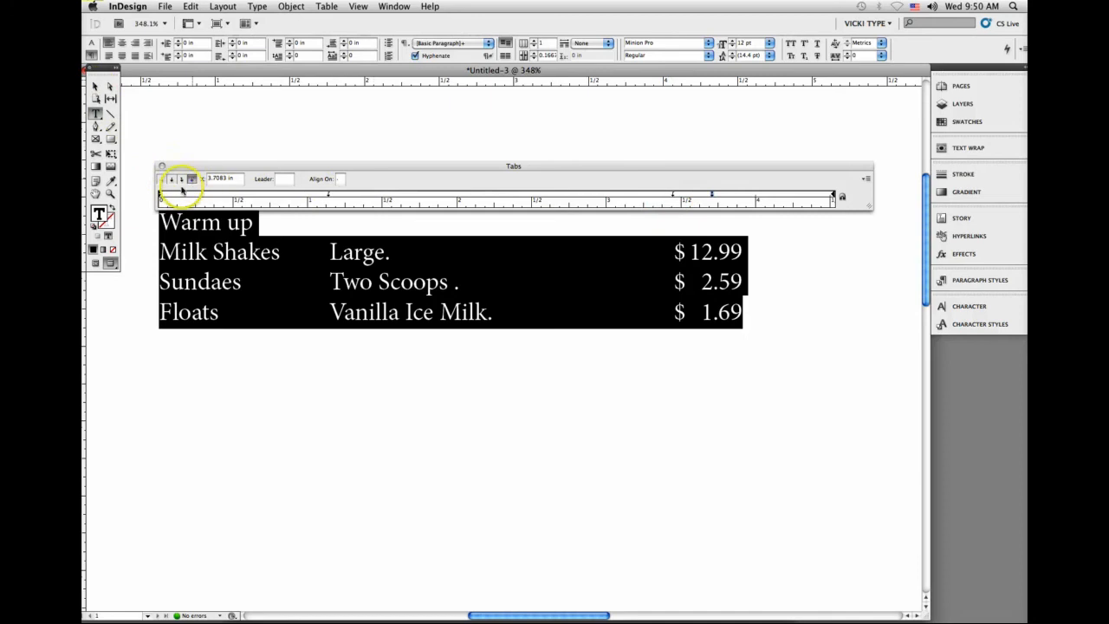
Step: Apply a period leader to the left tab stop at 3.4444 in, before the dollar signs
click(672, 196)
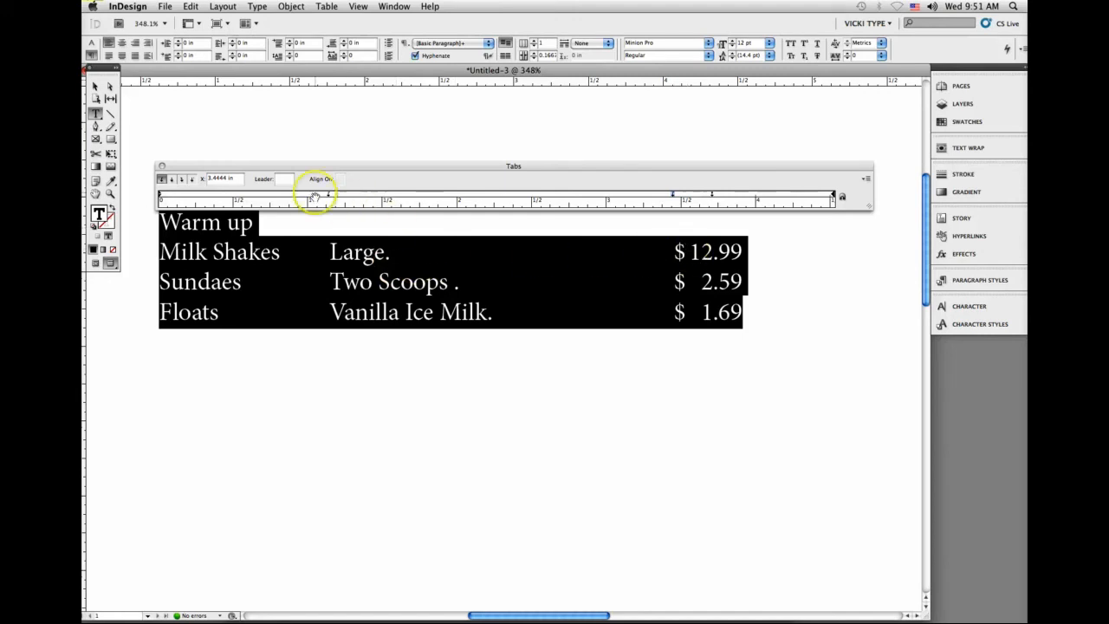
click(284, 178)
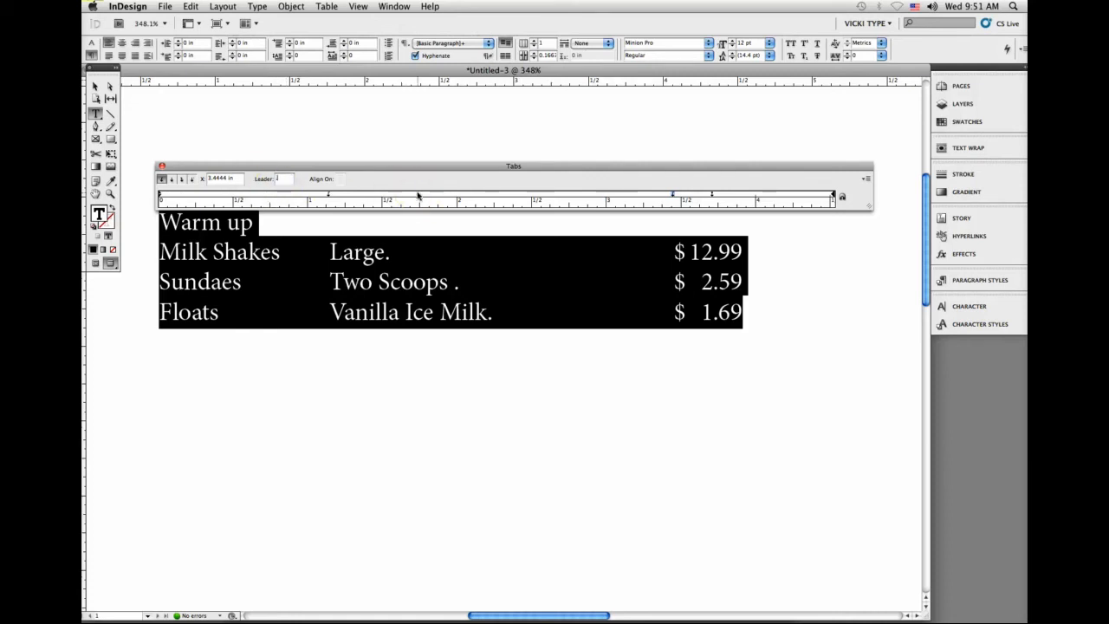
key(Return)
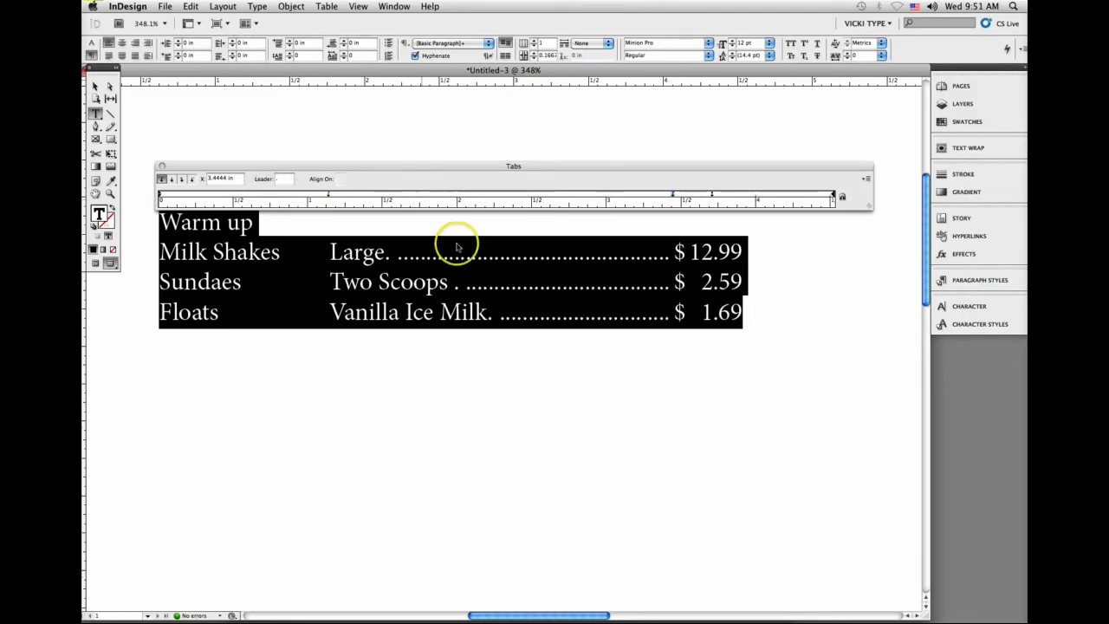
Step: Delete the extra periods and spaces typed after Vanilla Ice Milk, Two Scoops and Large
click(487, 313)
drag(487, 317, 491, 317)
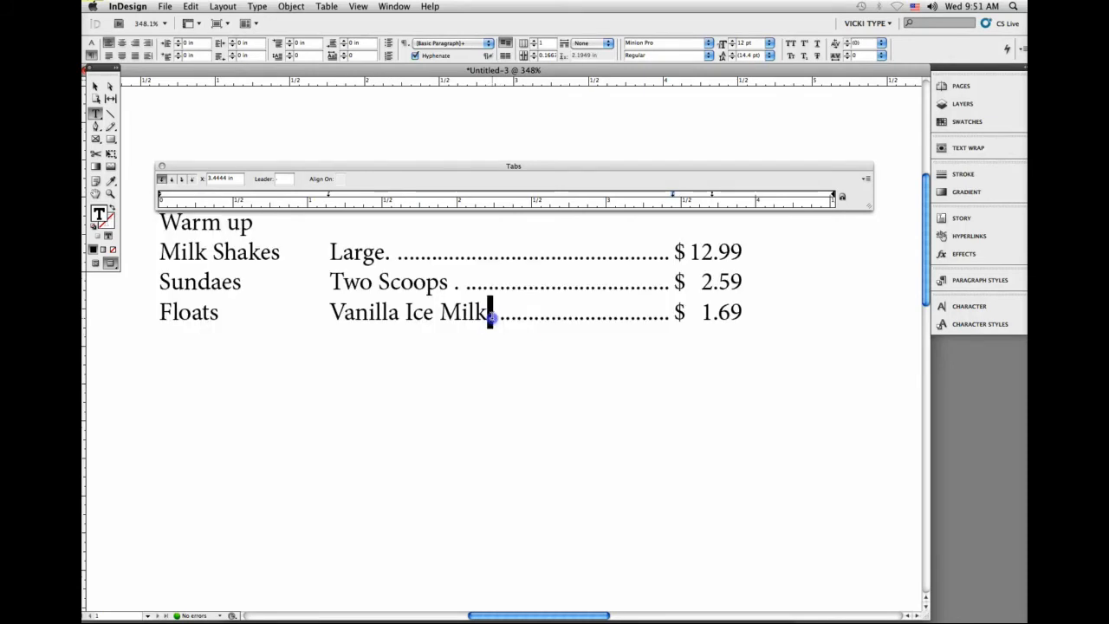
key(BackSpace)
key(BackSpace)
drag(447, 286, 464, 286)
key(BackSpace)
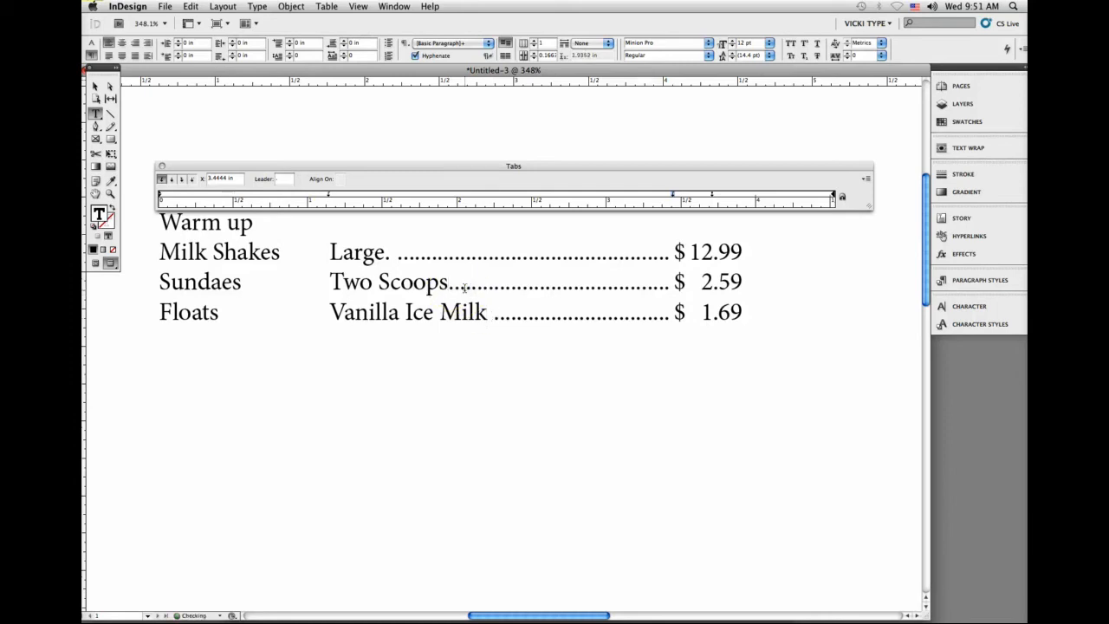
drag(494, 317, 486, 314)
key(BackSpace)
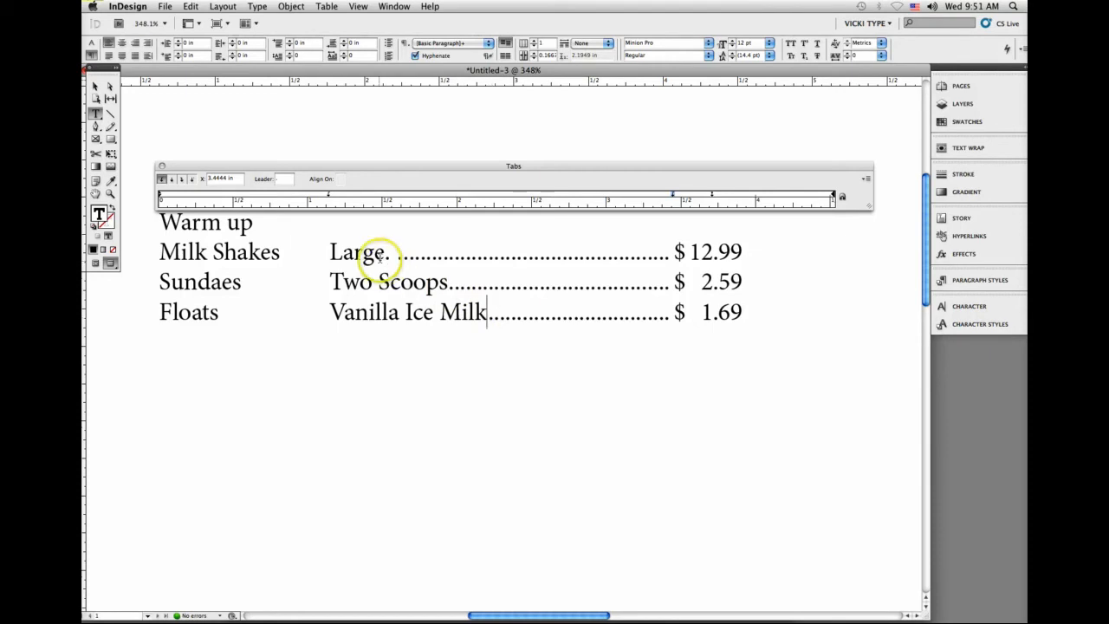
drag(379, 257, 395, 257)
key(BackSpace)
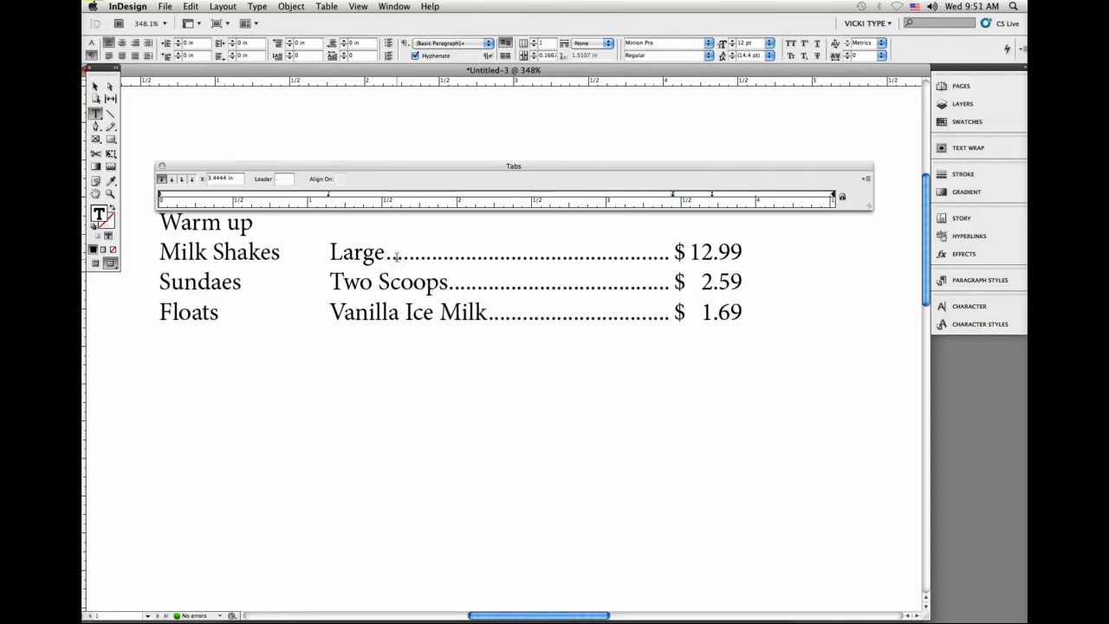
Step: Hide the tab settings and close the price list document without saving it
click(162, 166)
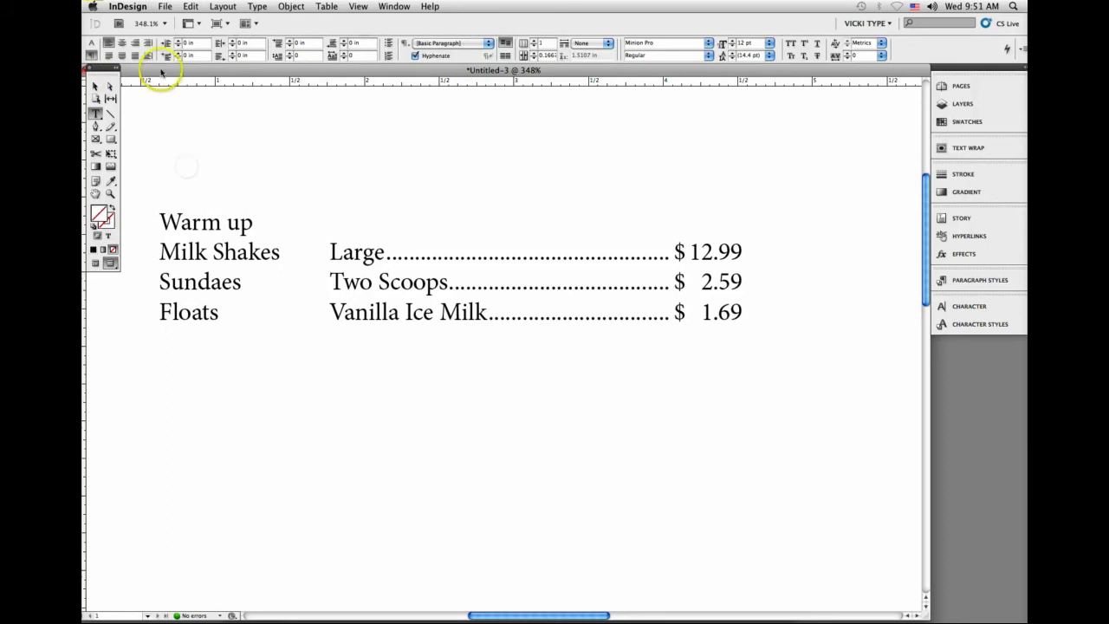
drag(161, 71, 202, 75)
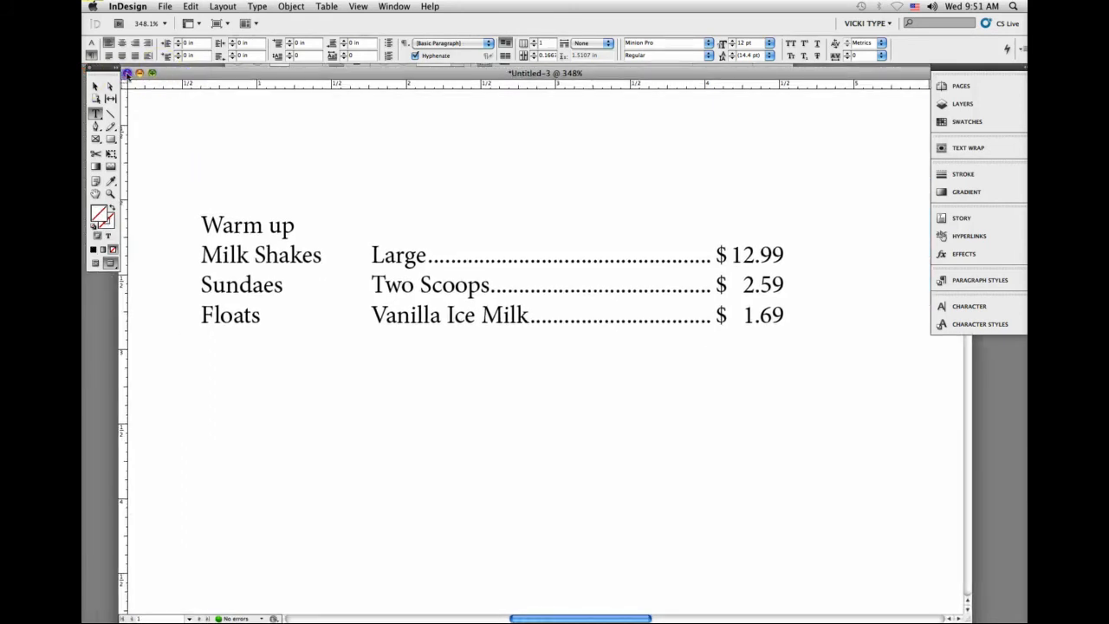
click(126, 72)
click(506, 186)
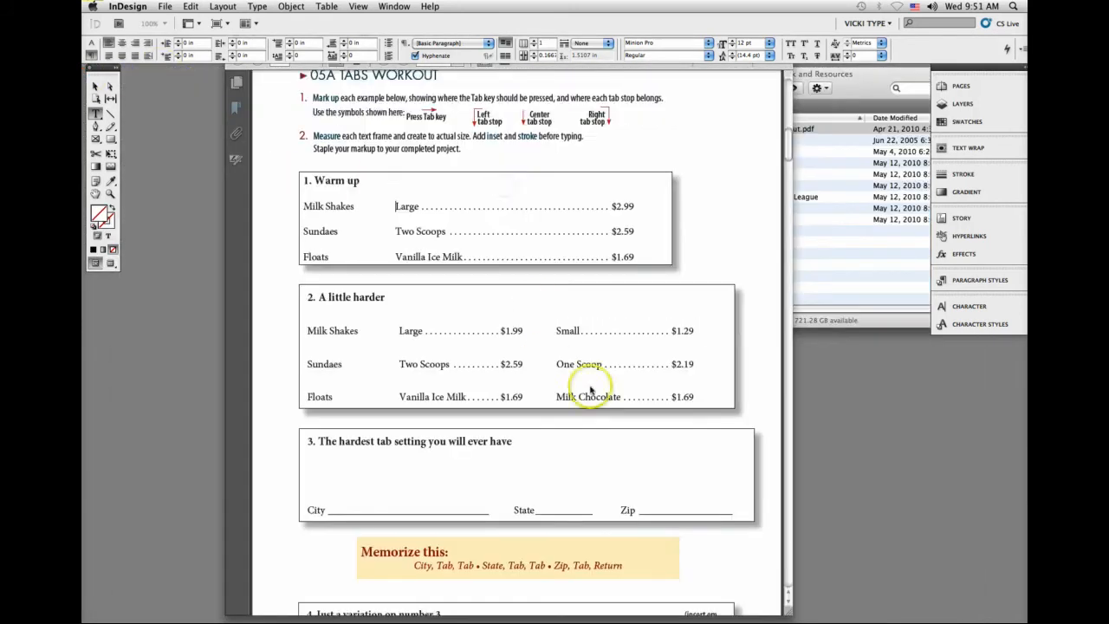
Step: Examine the 05B Family History instructions and sample layout in the handout
scroll(681, 485, down, 5)
scroll(681, 482, down, 8)
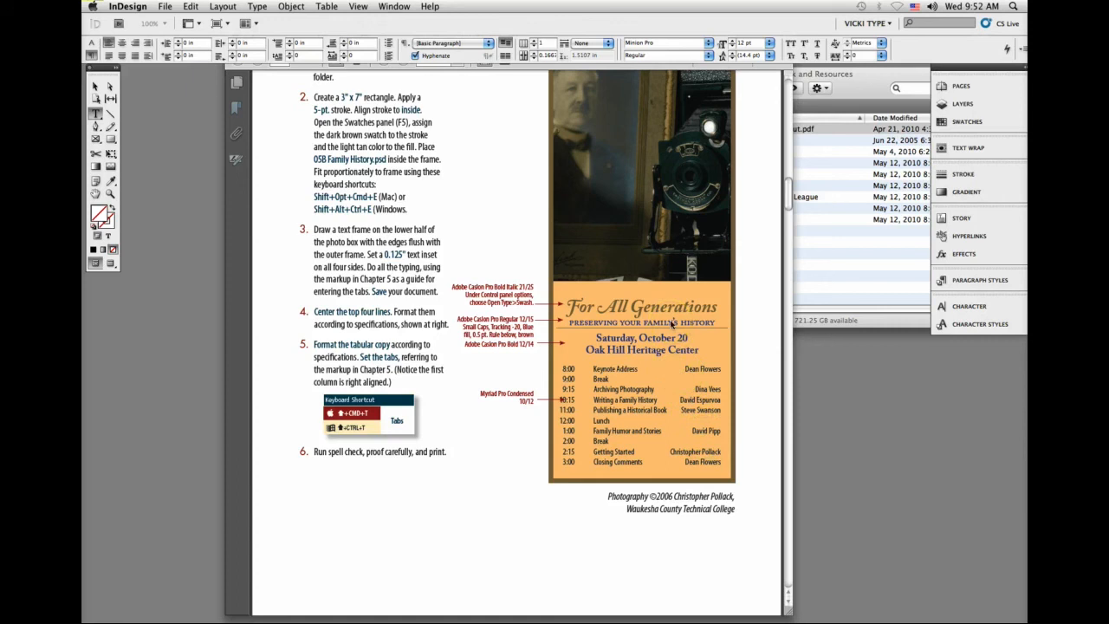
scroll(671, 323, up, 3)
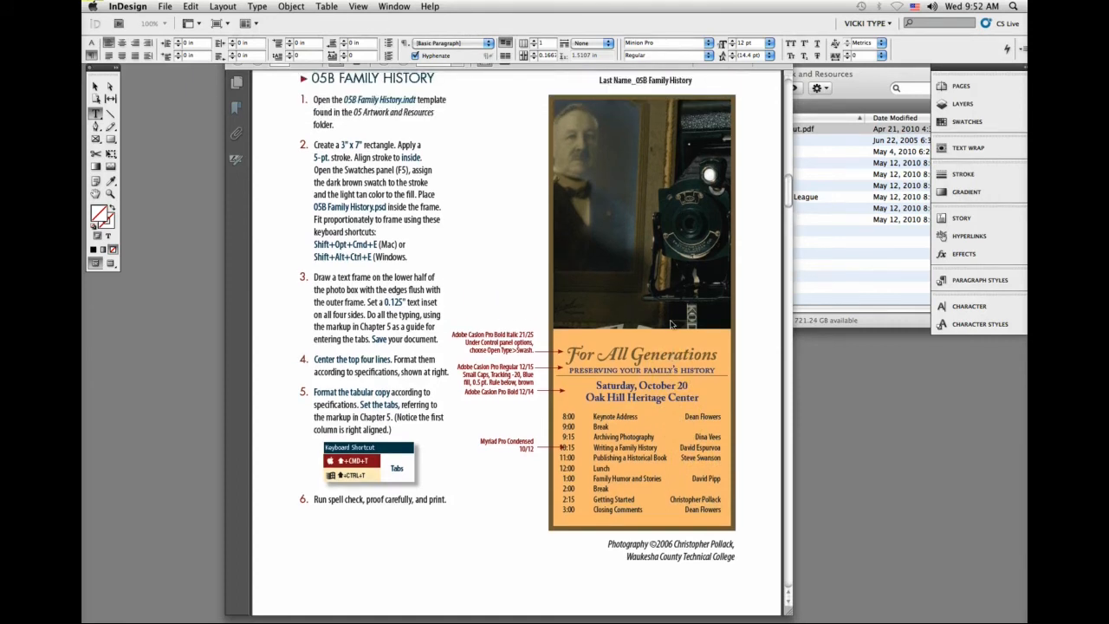
Step: Switch to Finder, expand the 05 Tabs Demo and 05B Family History folders, and open the 05B Family History.indt template
click(811, 271)
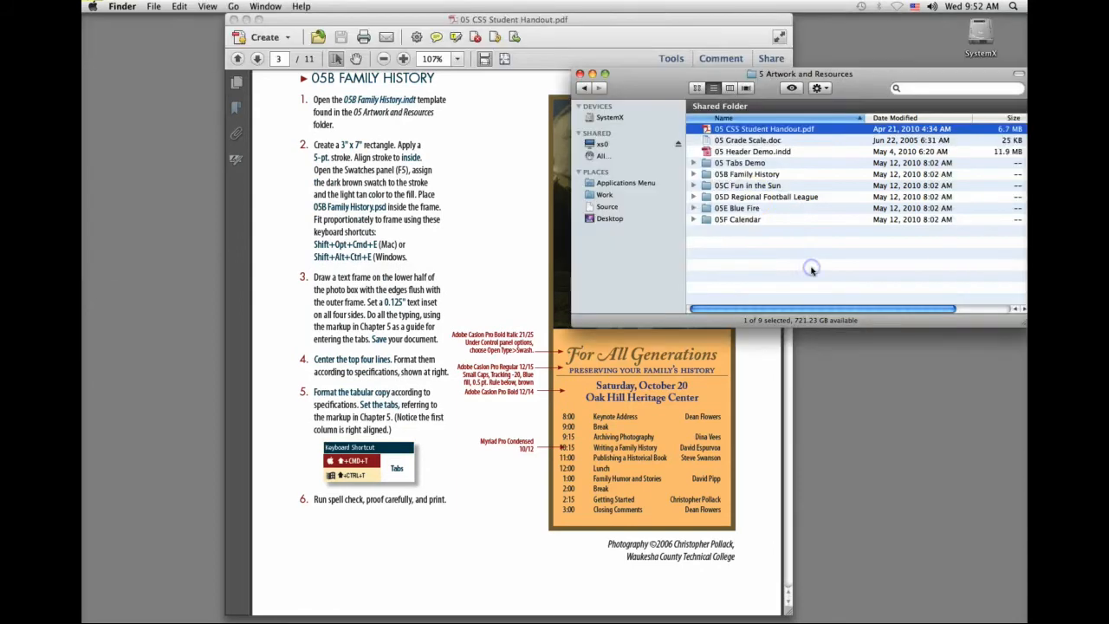
click(693, 163)
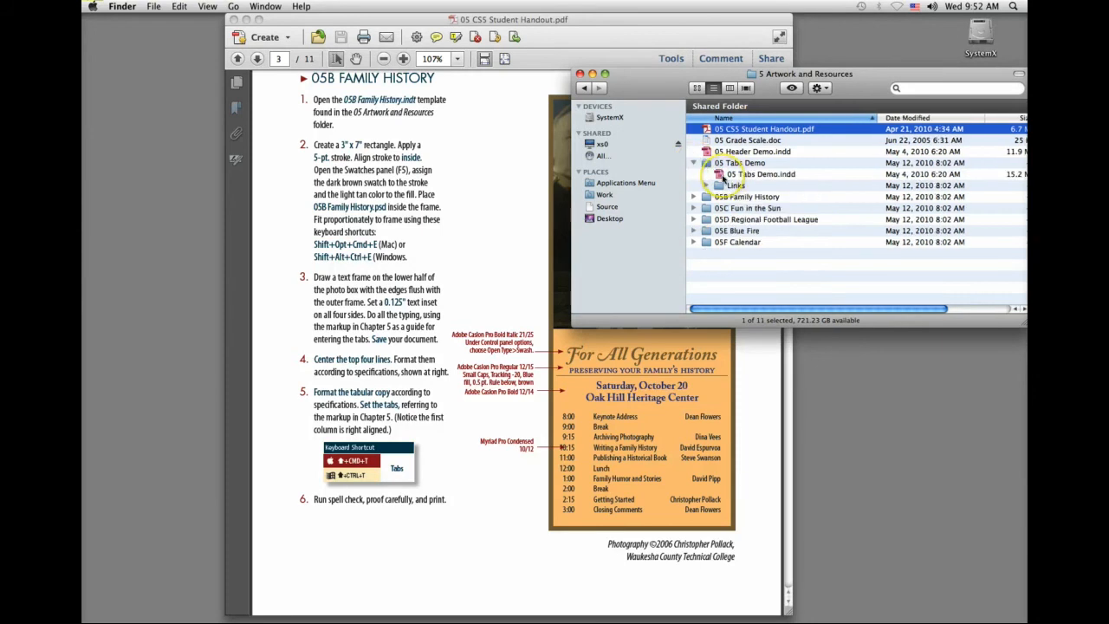
click(693, 197)
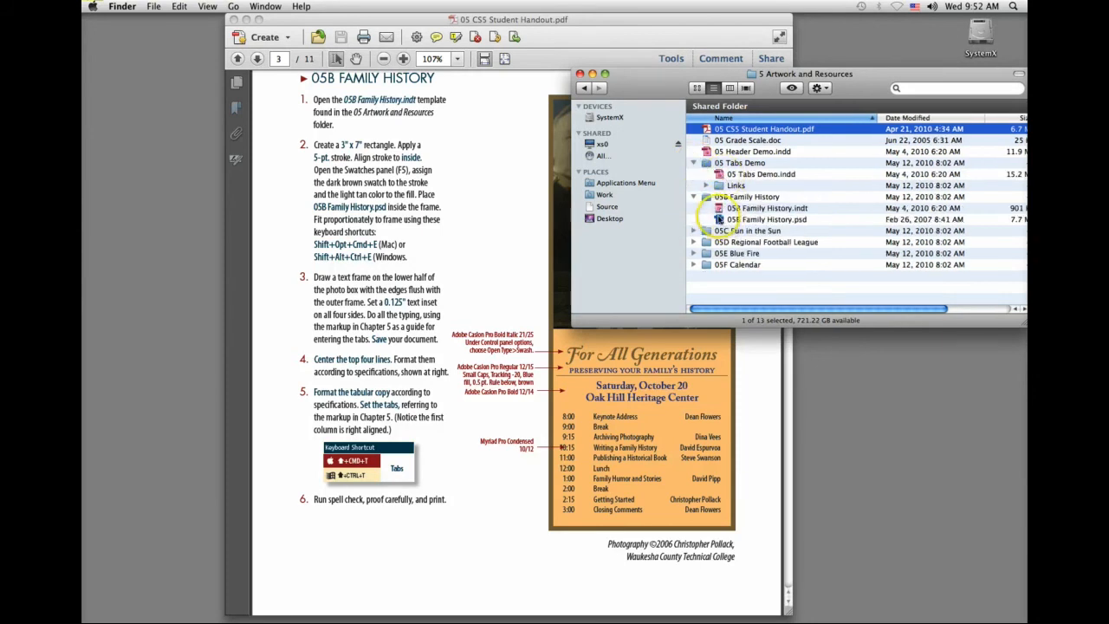
double_click(718, 209)
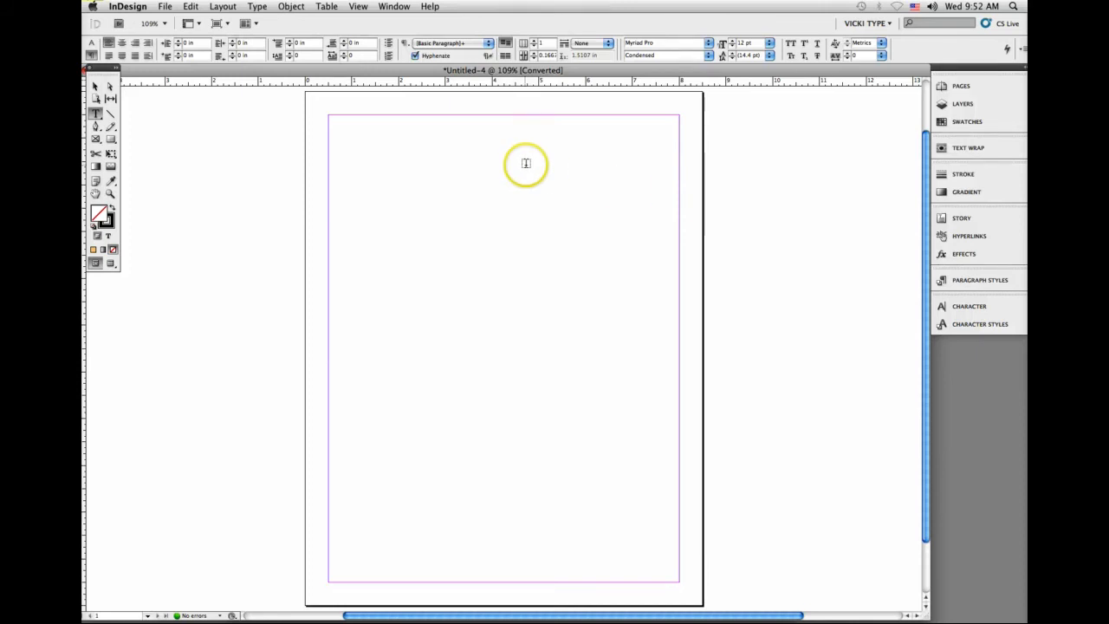
Step: Close the untitled document made from the template without saving and switch back to the student handout in Acrobat
key(super+w)
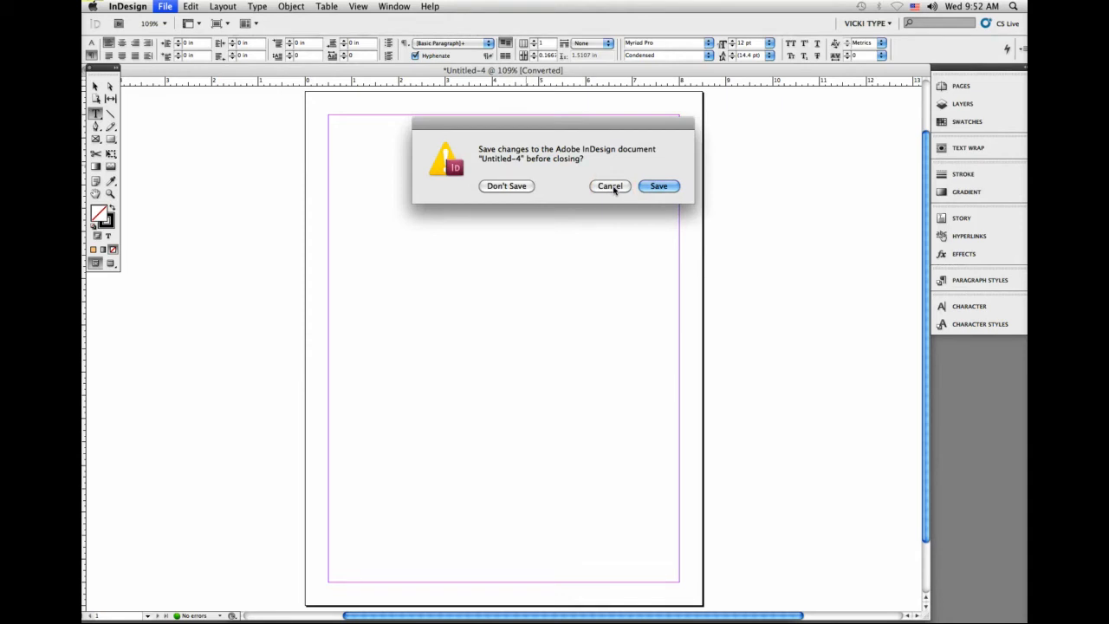
click(611, 186)
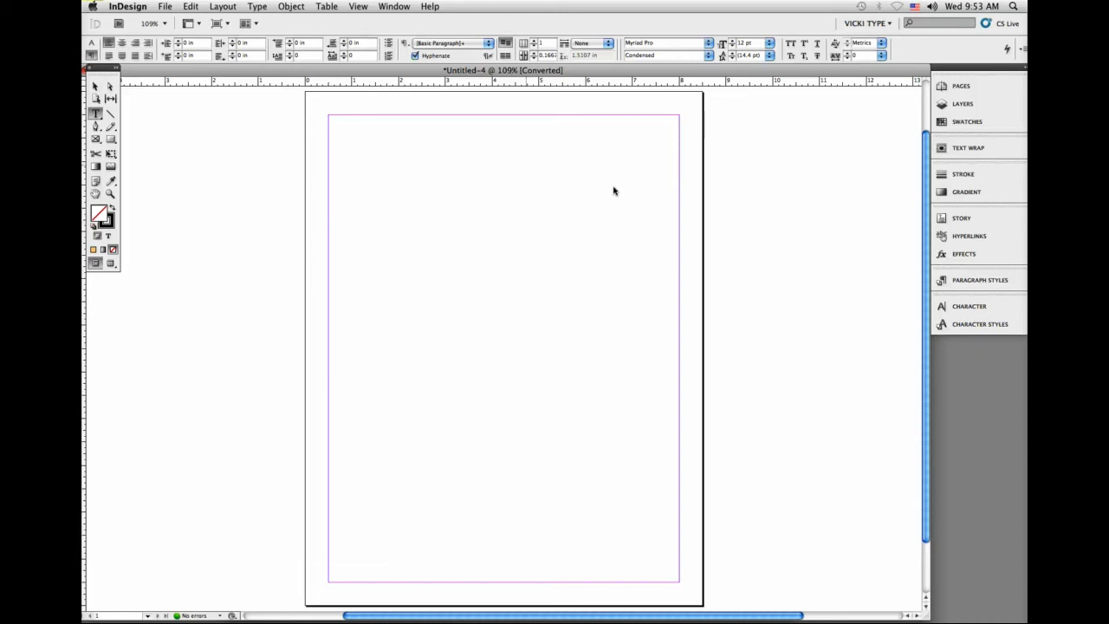
key(super+w)
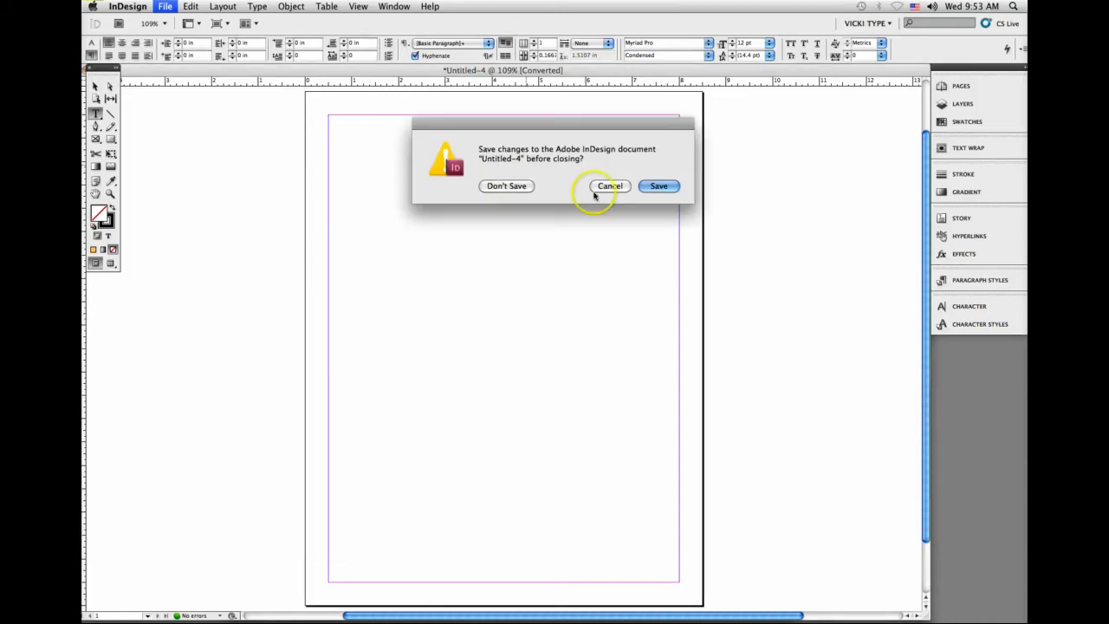
click(512, 185)
click(756, 398)
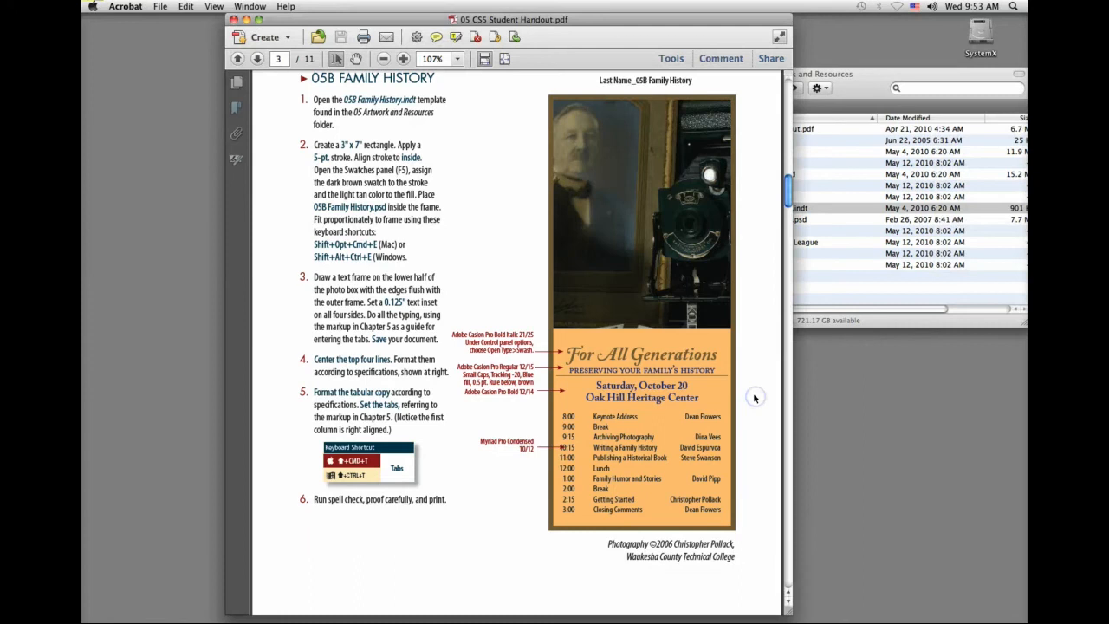
click(488, 261)
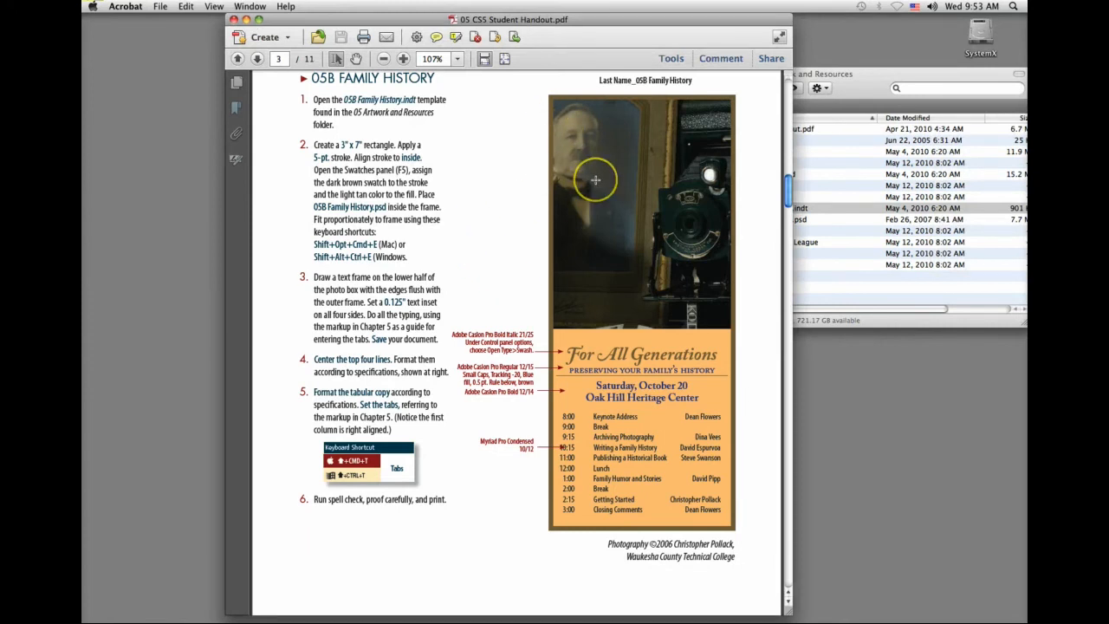
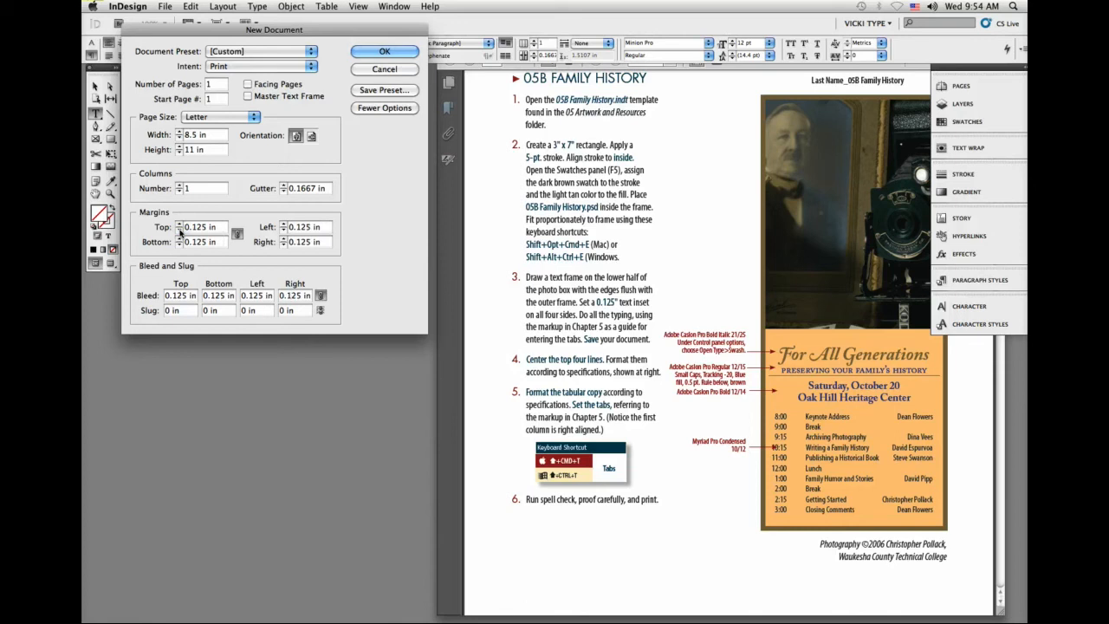
Step: Create a 3 by 7 in document with 0.25 in margins, and narrow its window so the handout sample stays in view
click(179, 225)
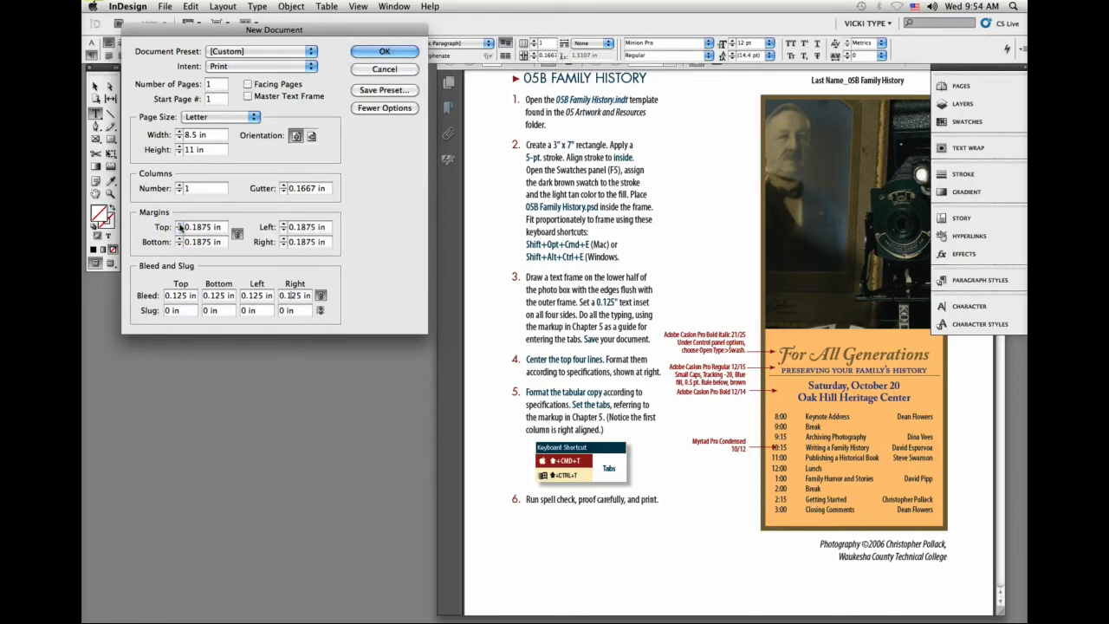
click(179, 224)
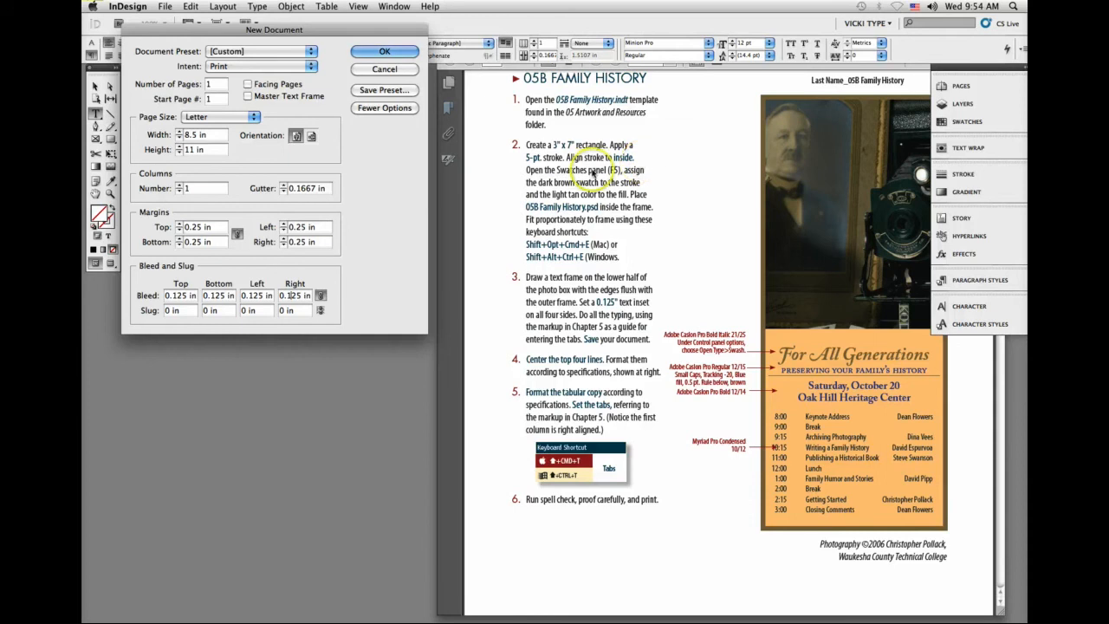
click(198, 135)
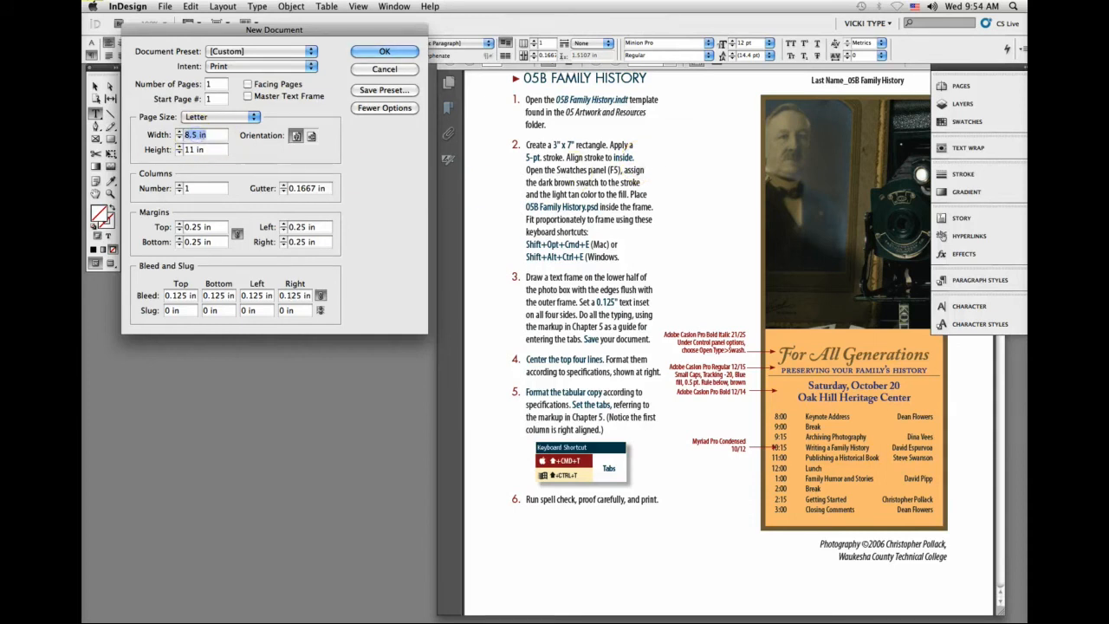
text(3)
click(192, 149)
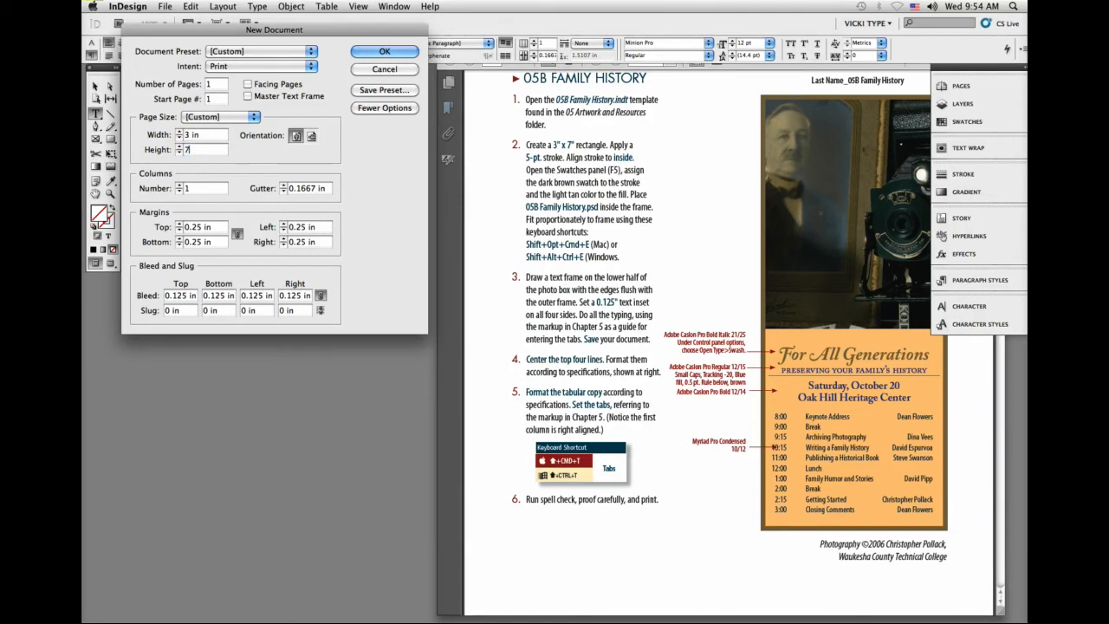
click(386, 52)
click(387, 52)
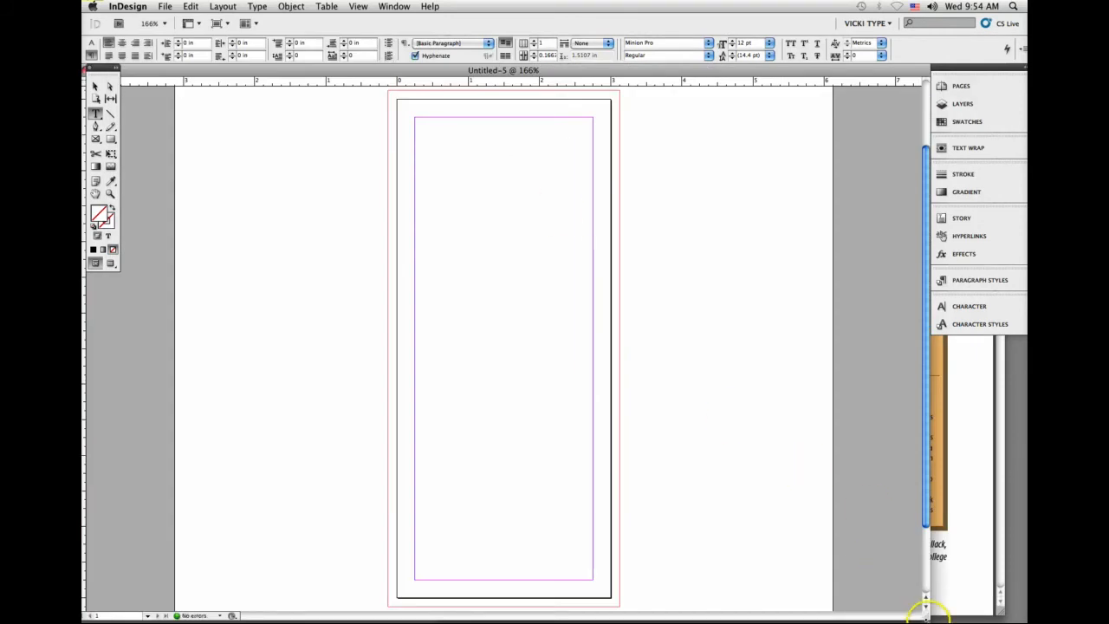
drag(925, 608, 552, 613)
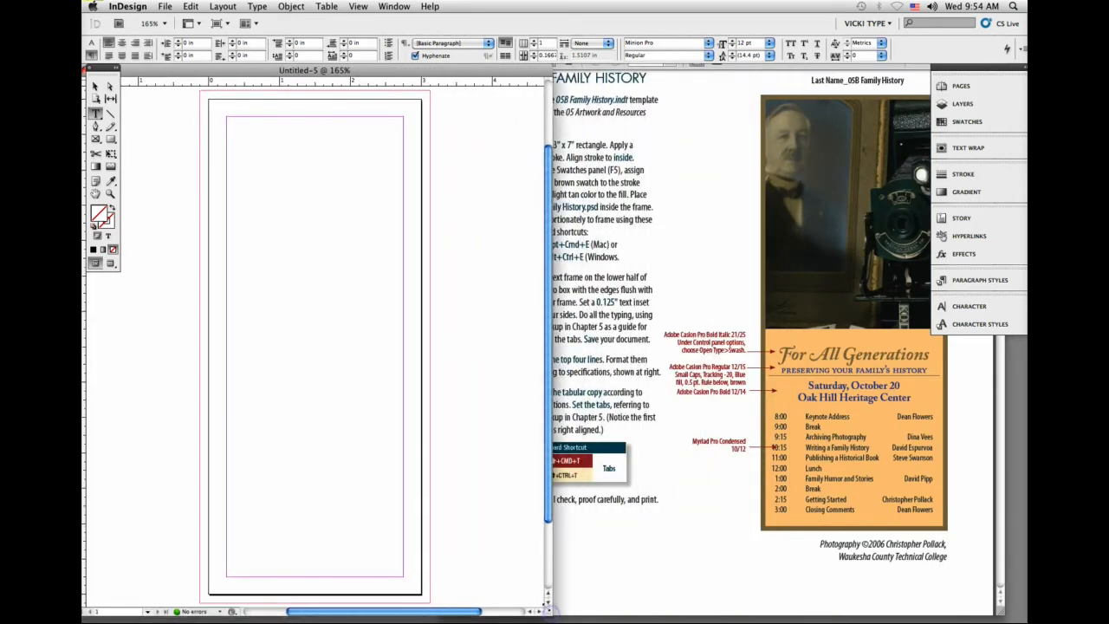
Step: Try a page-sized 3 by 7 in rectangle with an 8 pt stroke, and delete it
click(95, 86)
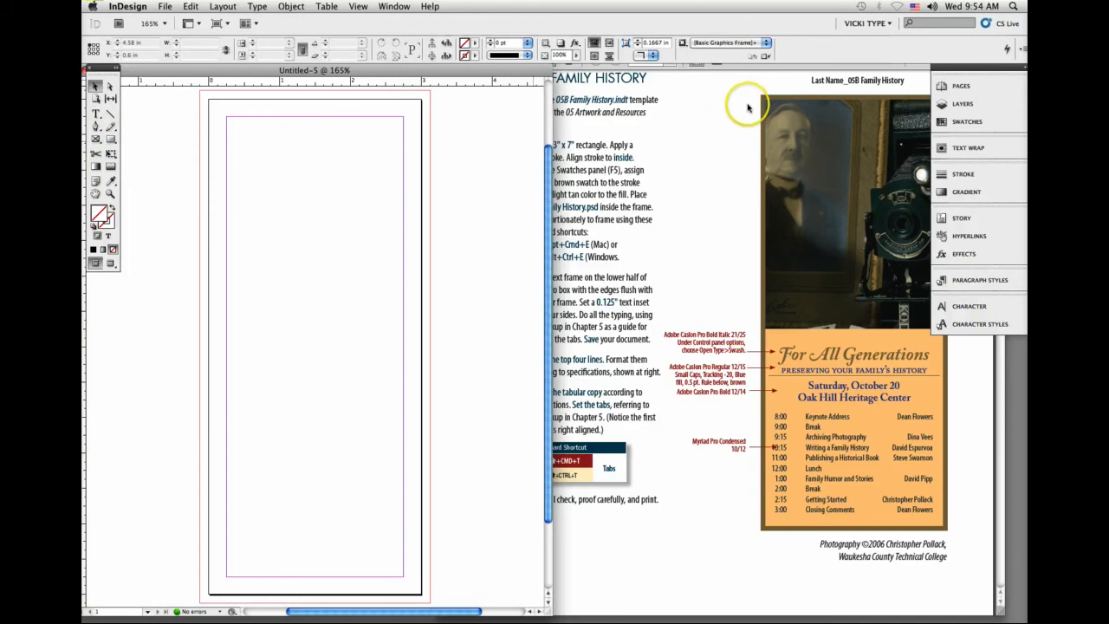
click(110, 139)
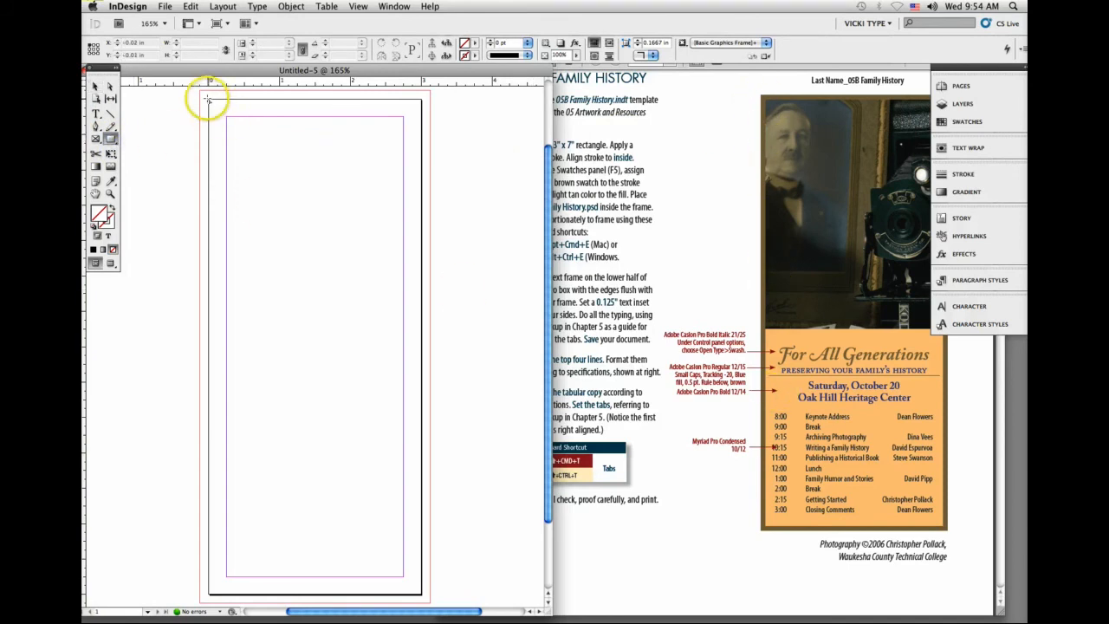
mouse_move(208, 100)
mouse_down()
mouse_move(280, 371)
mouse_move(360, 524)
mouse_move(421, 574)
mouse_move(421, 596)
mouse_up()
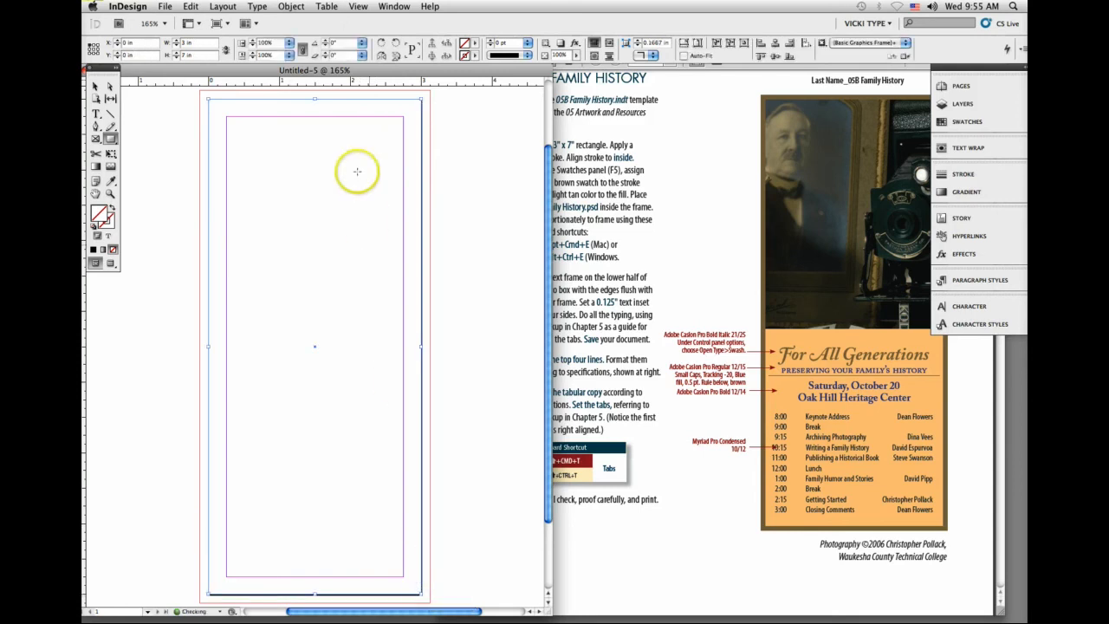
click(526, 42)
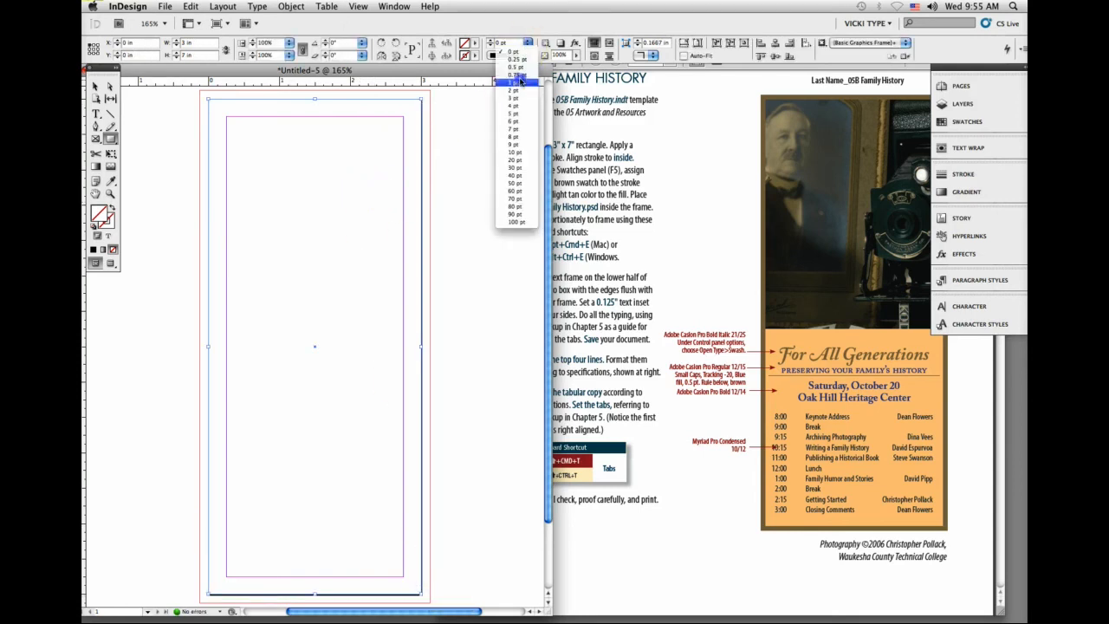
click(516, 136)
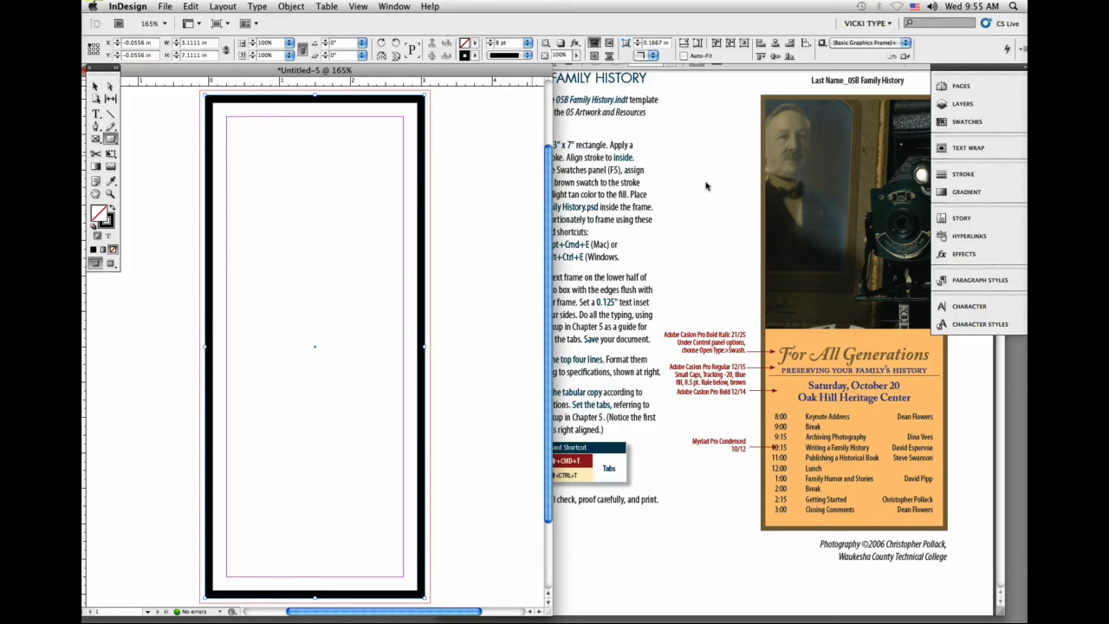
key(Delete)
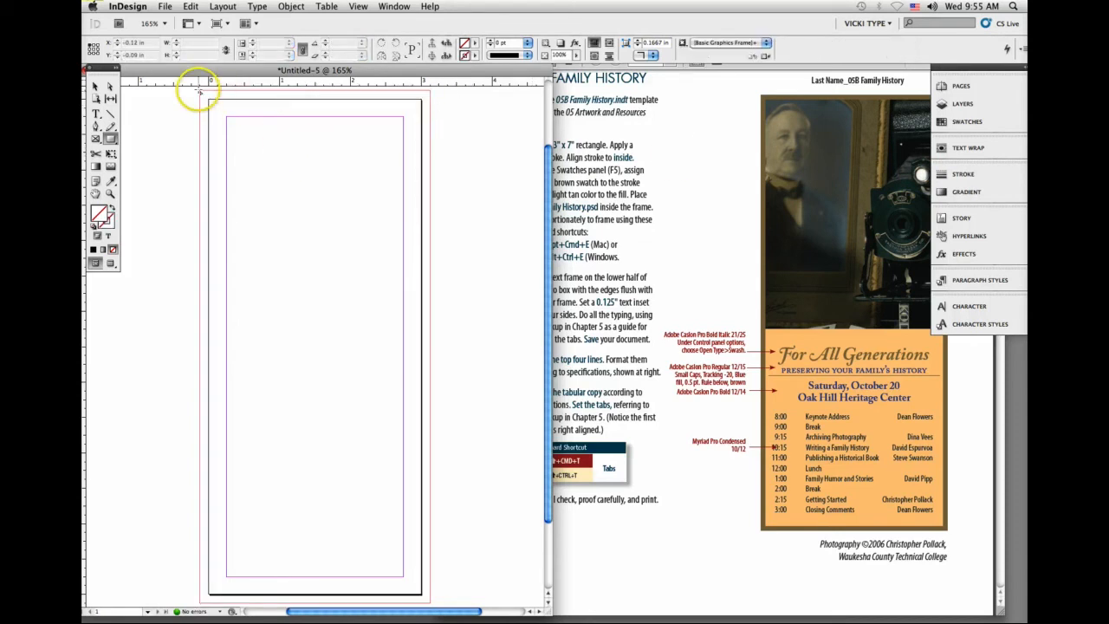
Step: Draw a 3.25 by 7.25 in rectangle out to the bleed edges and fill it with a new brown C=16 M=55 Y=78 K=39 swatch
drag(201, 91, 430, 601)
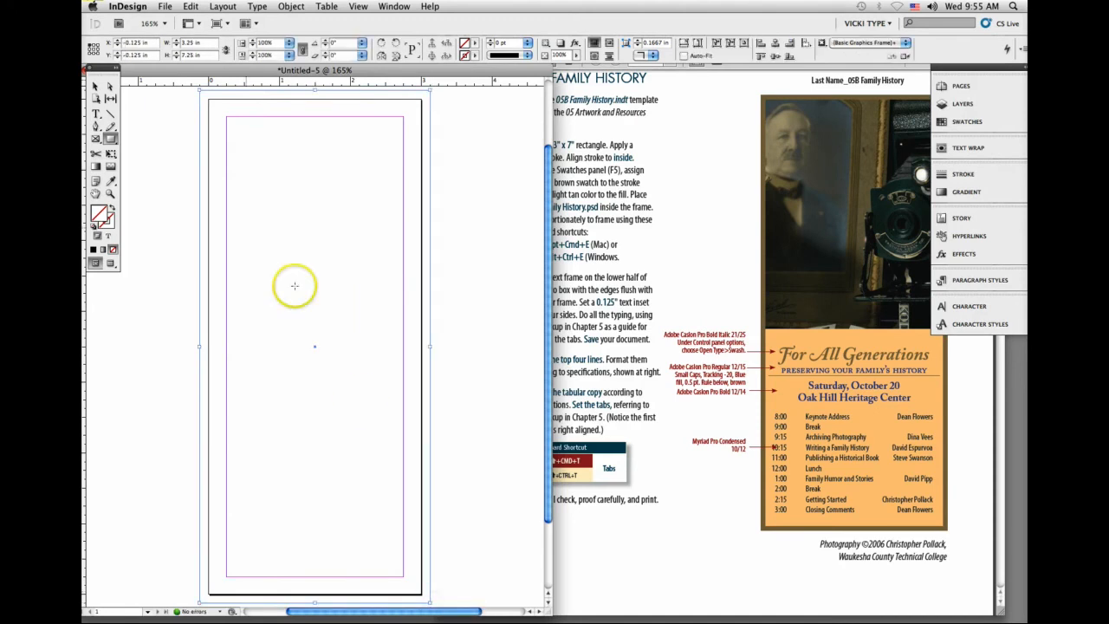
click(963, 121)
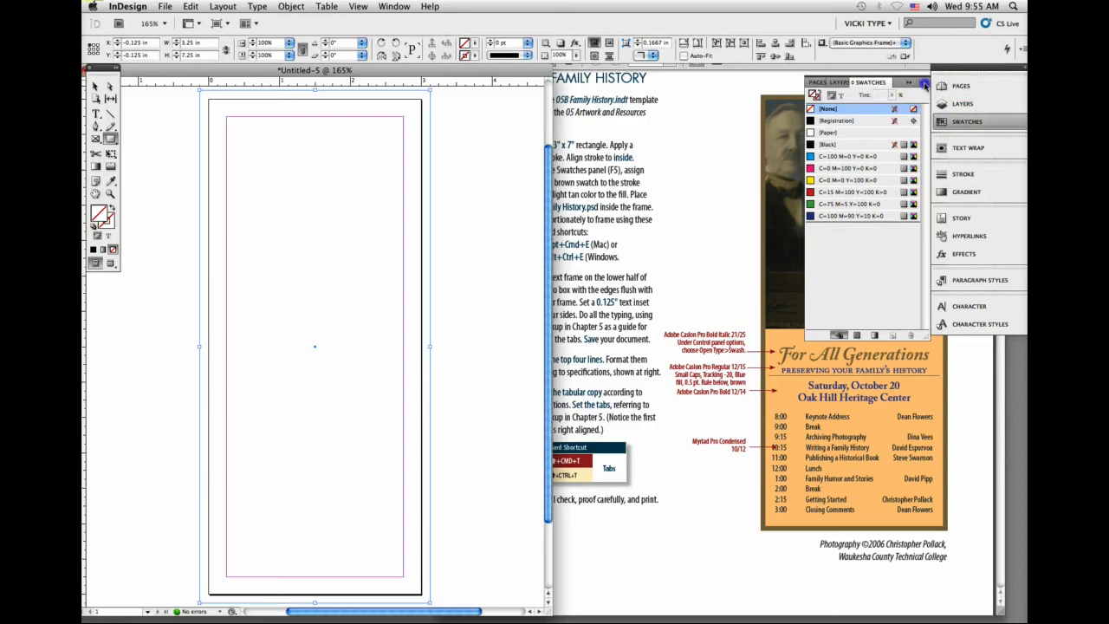
click(924, 84)
click(907, 87)
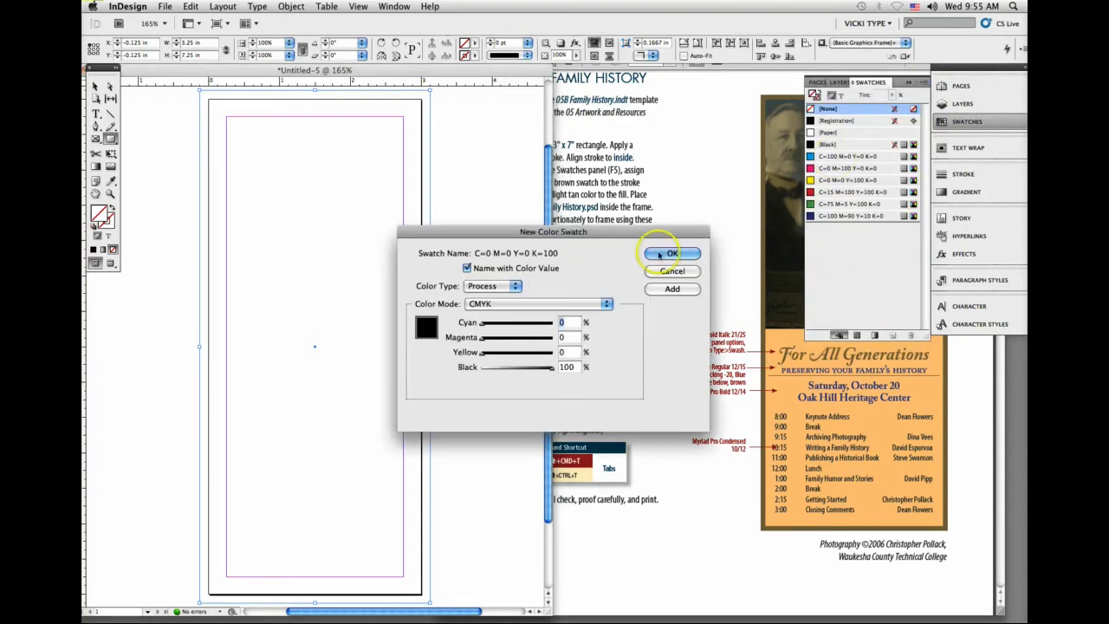
drag(484, 354, 537, 322)
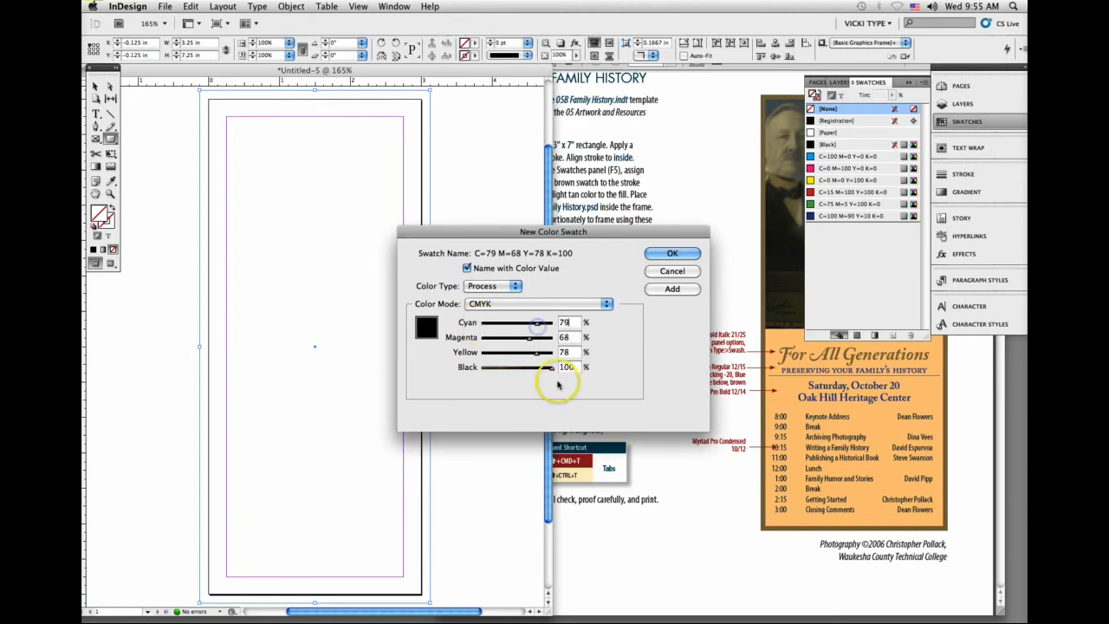
drag(551, 367, 509, 369)
drag(537, 323, 498, 325)
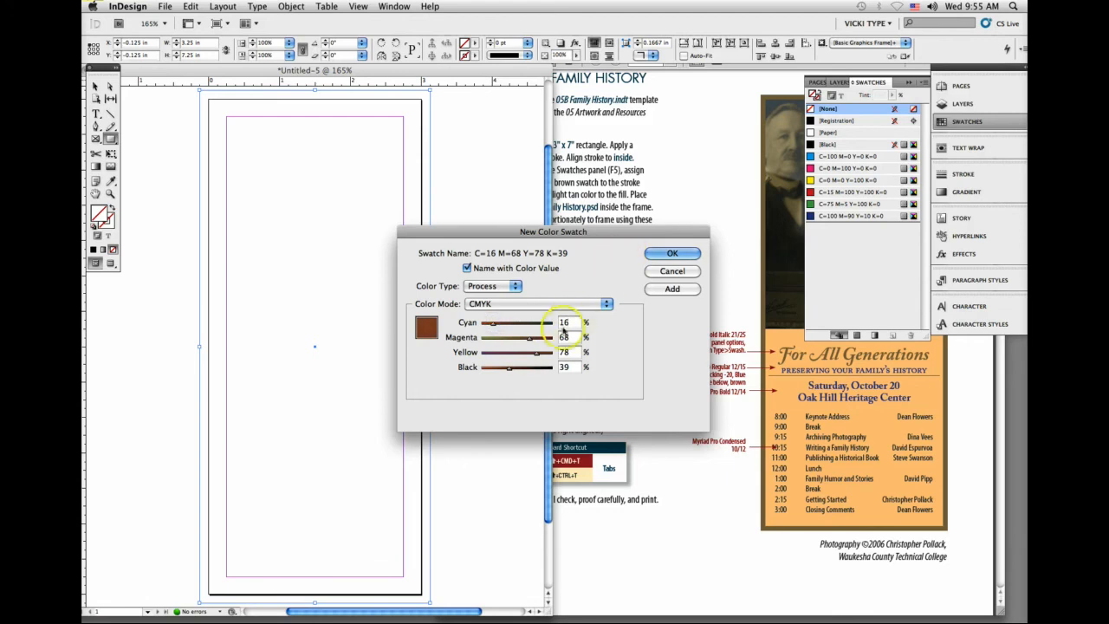
drag(530, 343, 530, 340)
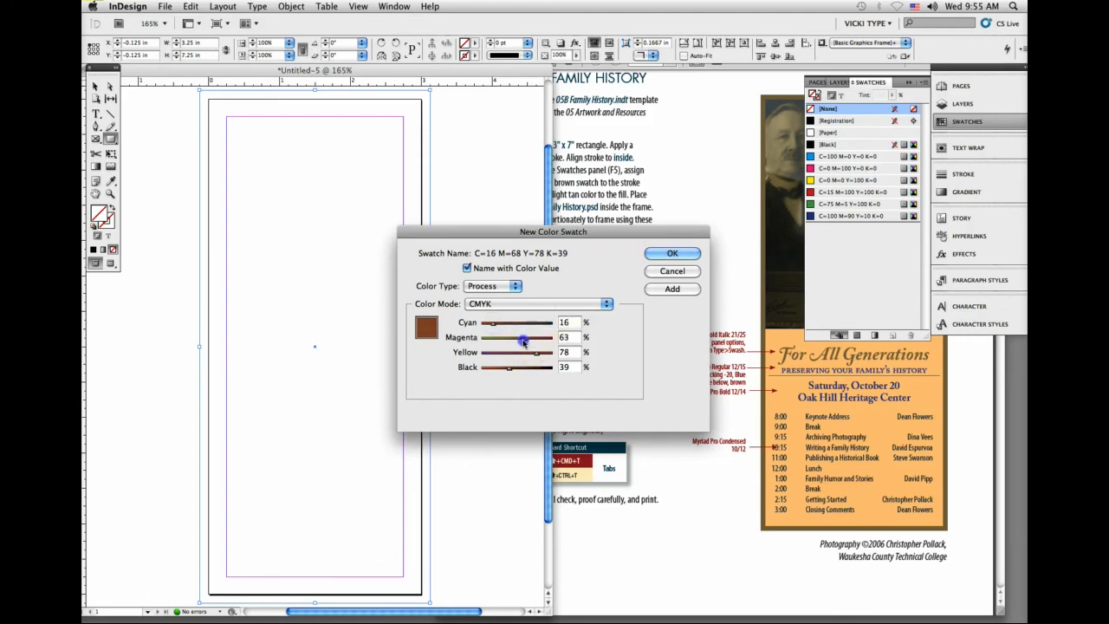
click(664, 252)
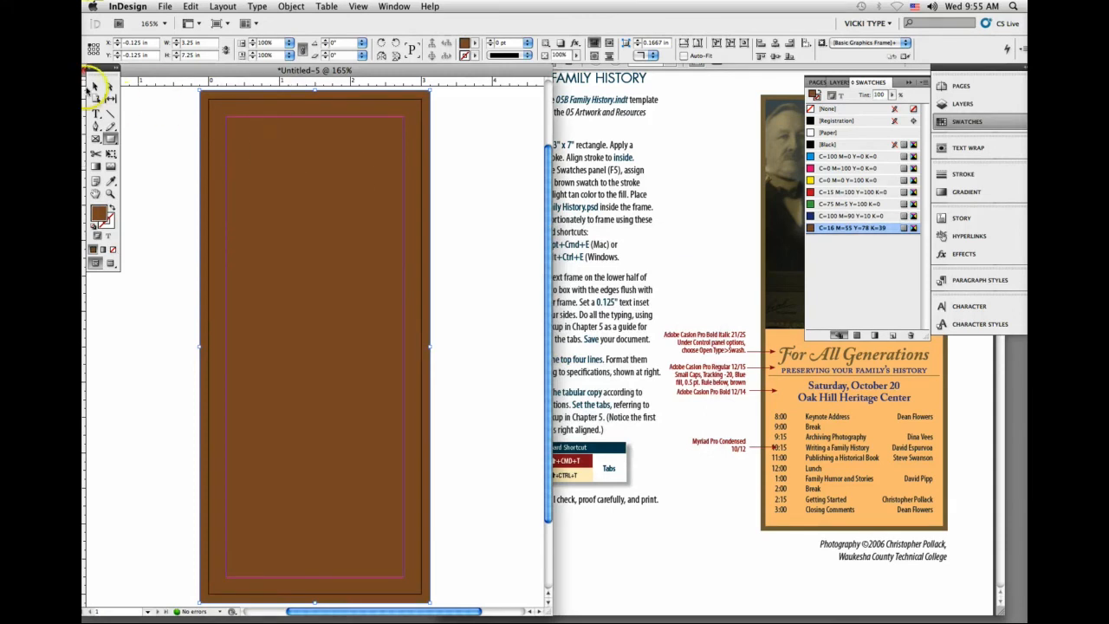
Step: Load 05B Family History.psd for placing from the 05B Family History folder in 5 Artwork and Resources
click(165, 7)
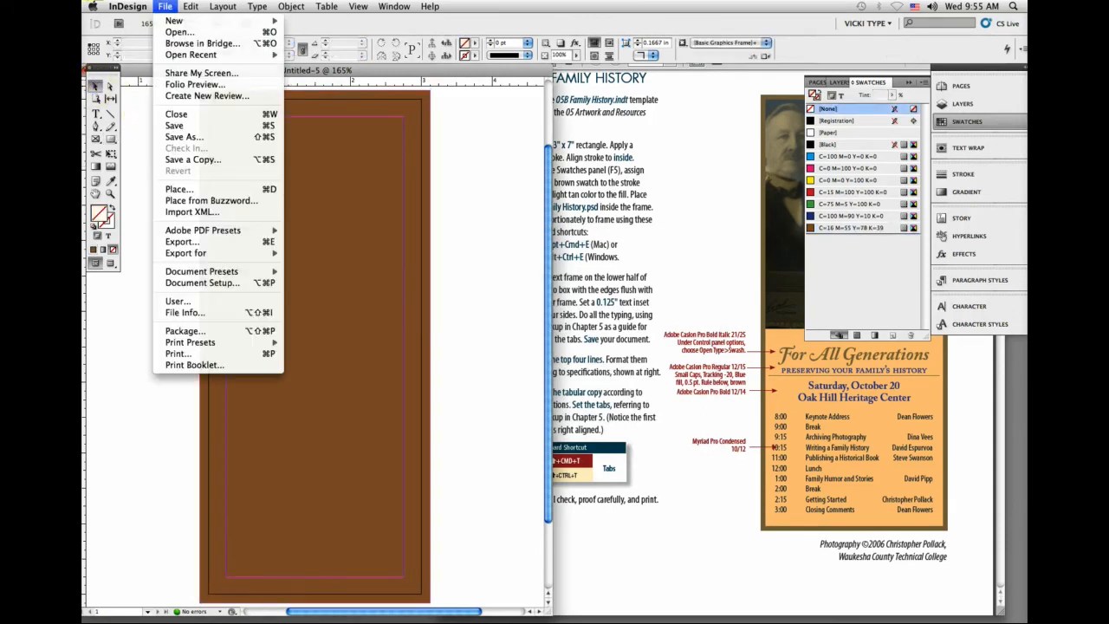
click(178, 188)
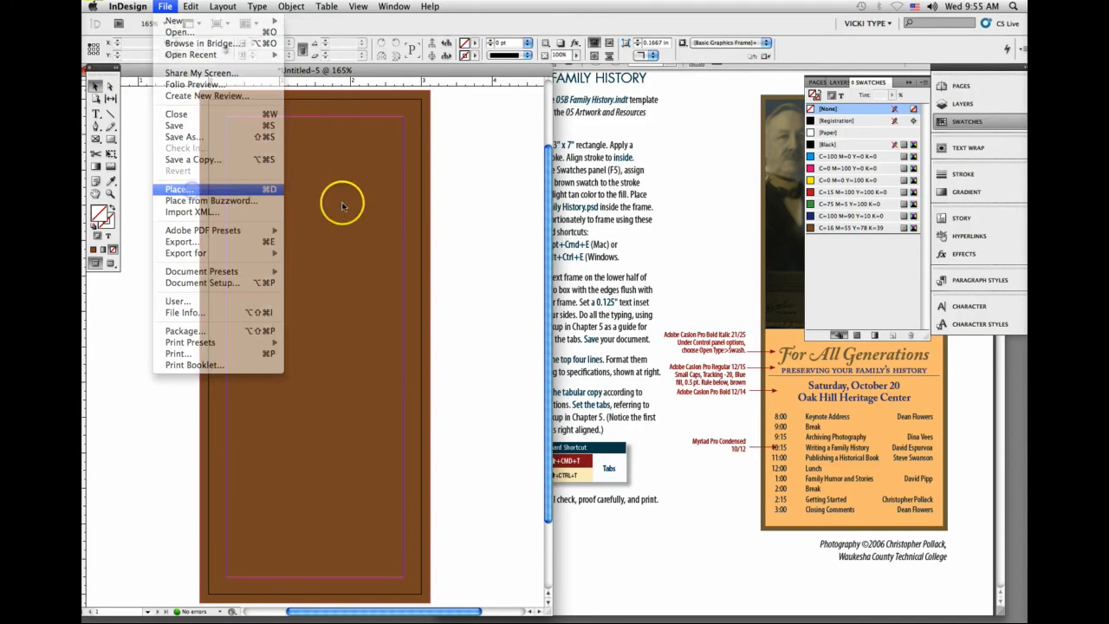
click(529, 131)
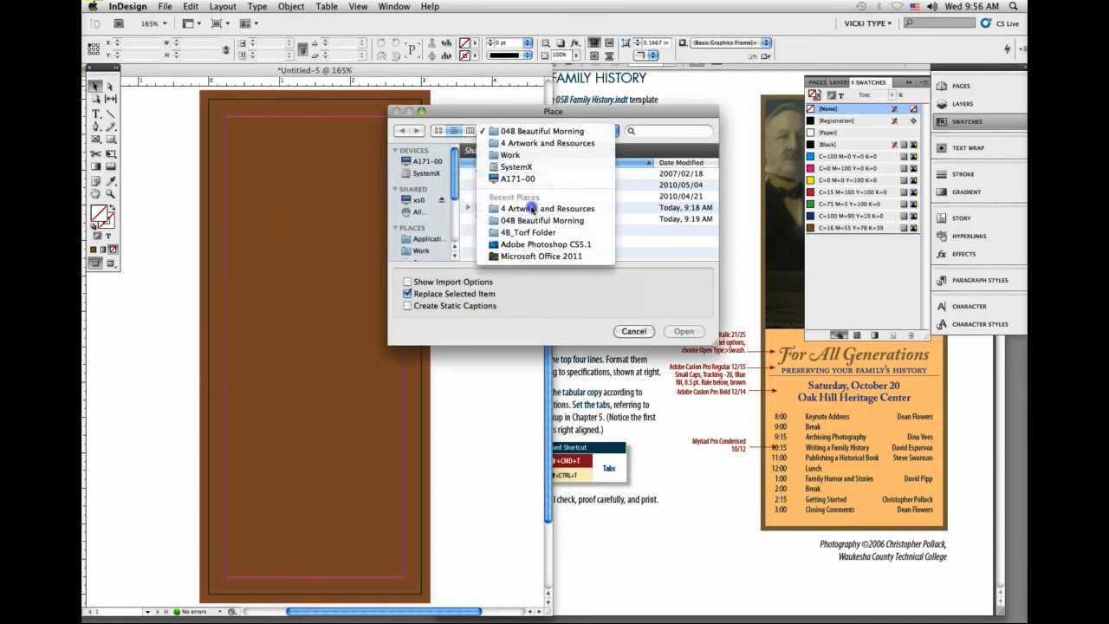
click(524, 208)
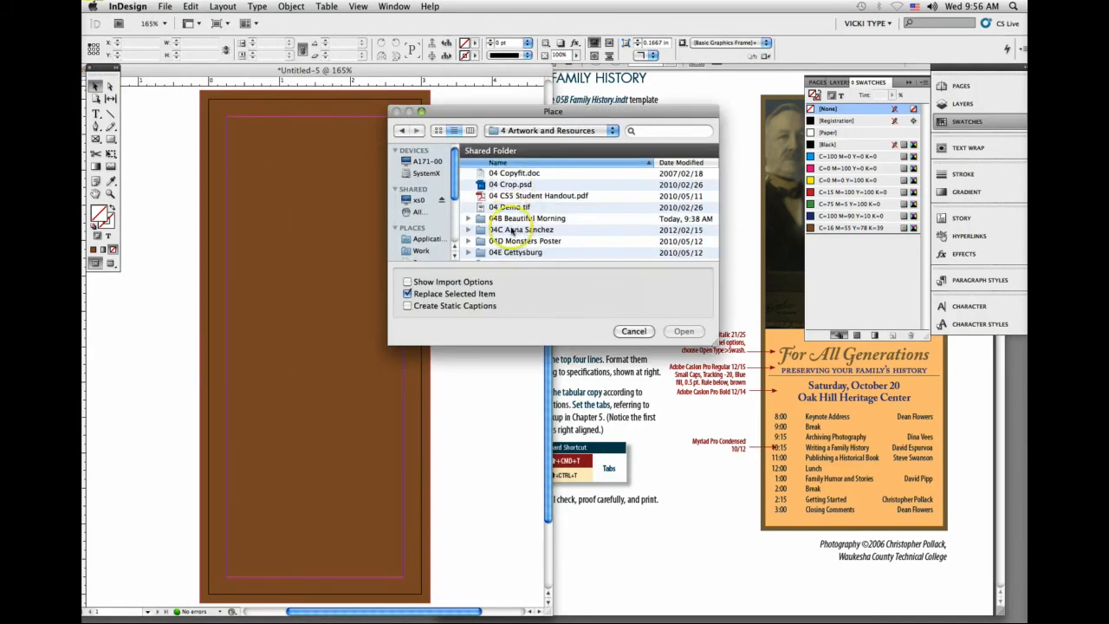
click(506, 132)
click(509, 143)
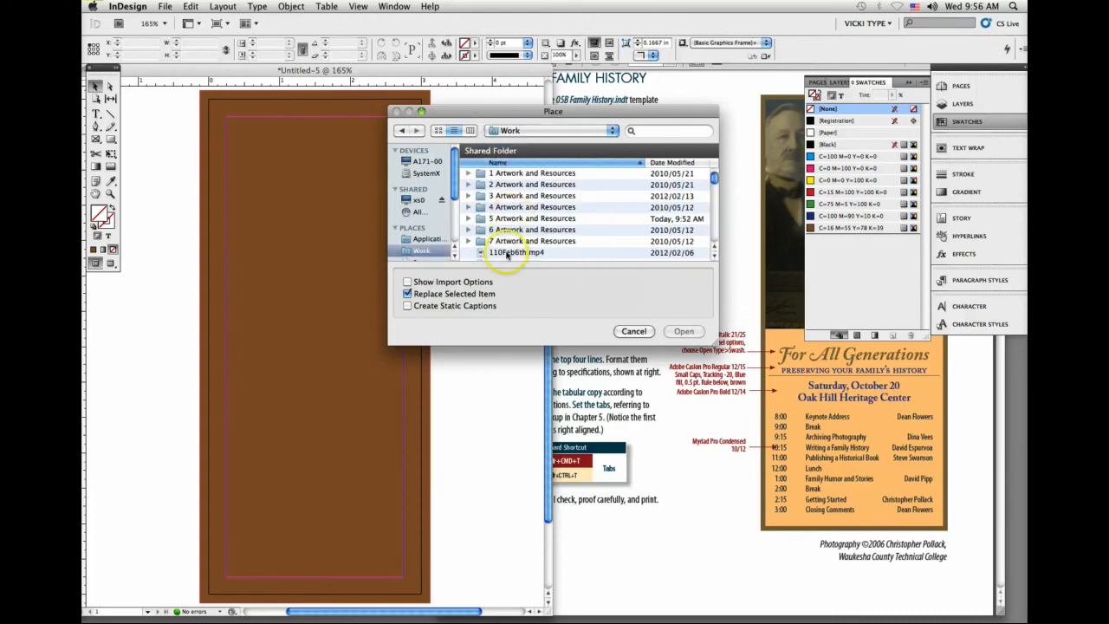
double_click(506, 221)
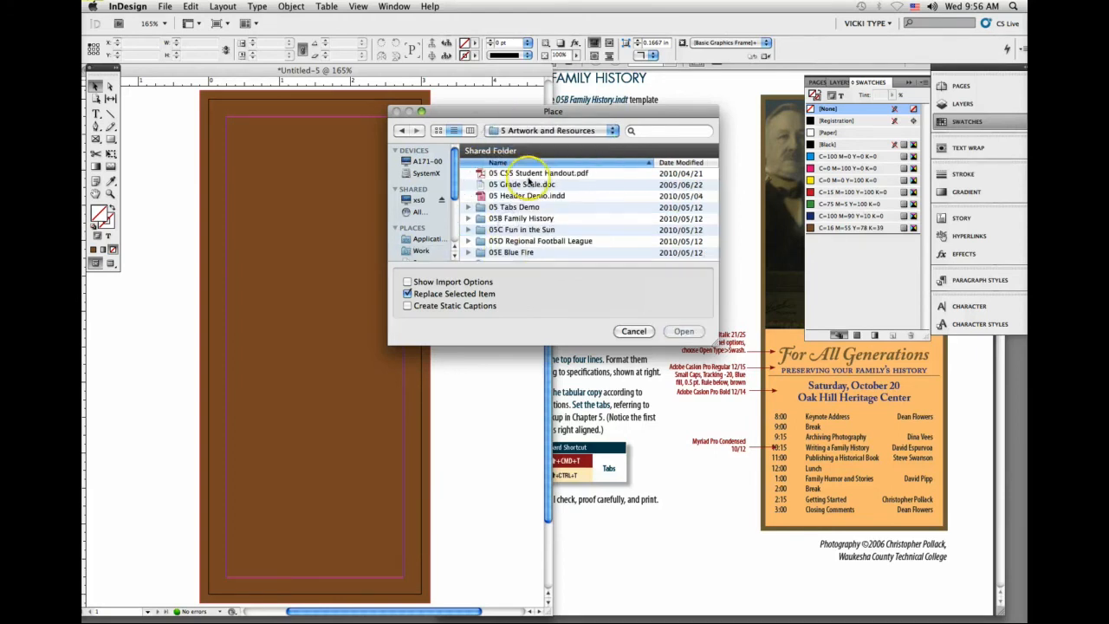
click(530, 218)
double_click(530, 218)
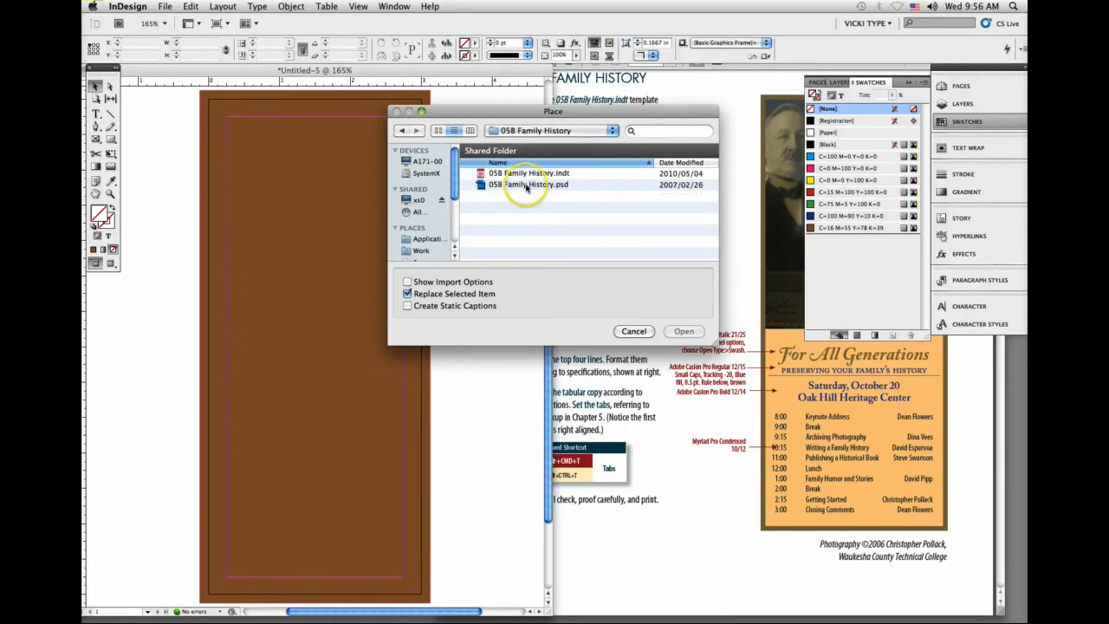
double_click(524, 184)
Step: Place the loaded photo over the upper half of the brown rectangle, about 2.78 in wide and 3.47 in high, and collapse the swatches
click(234, 107)
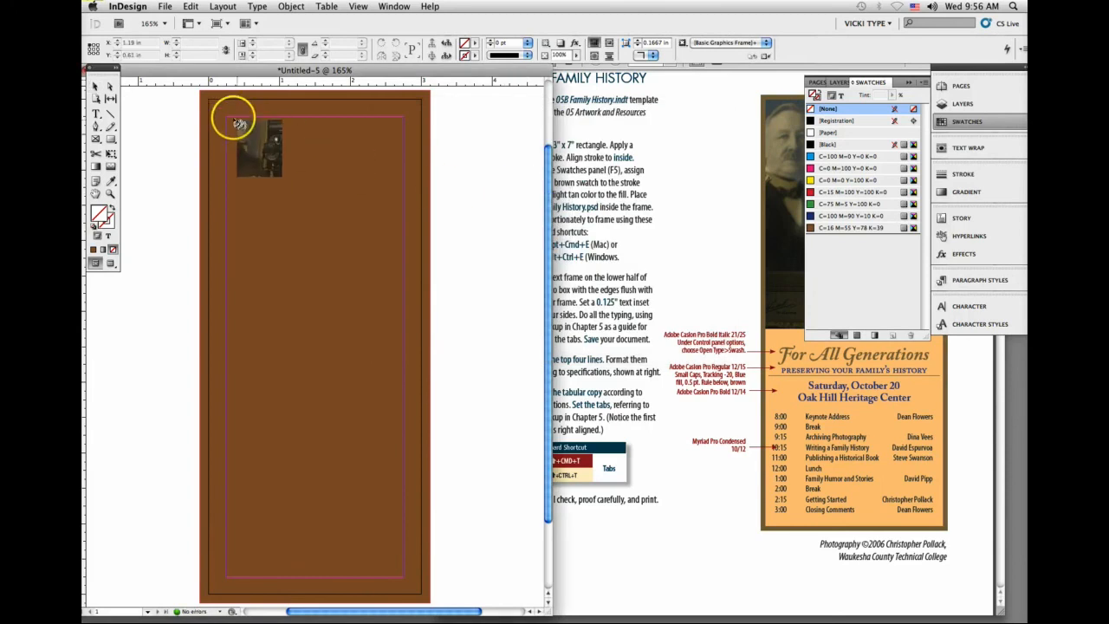
drag(242, 111, 222, 111)
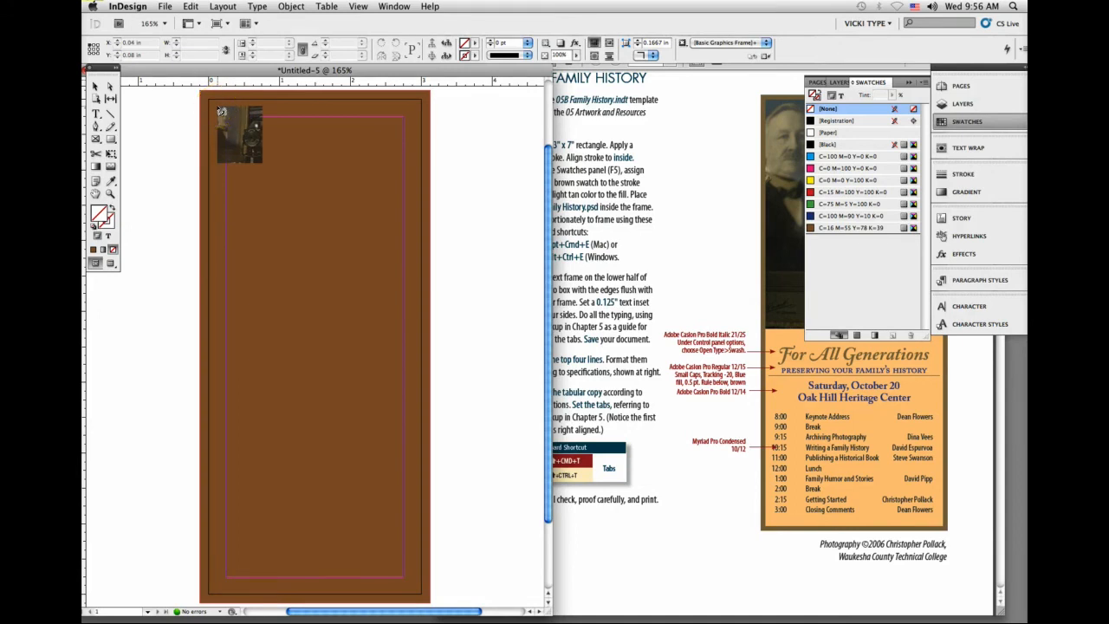
drag(221, 111, 438, 352)
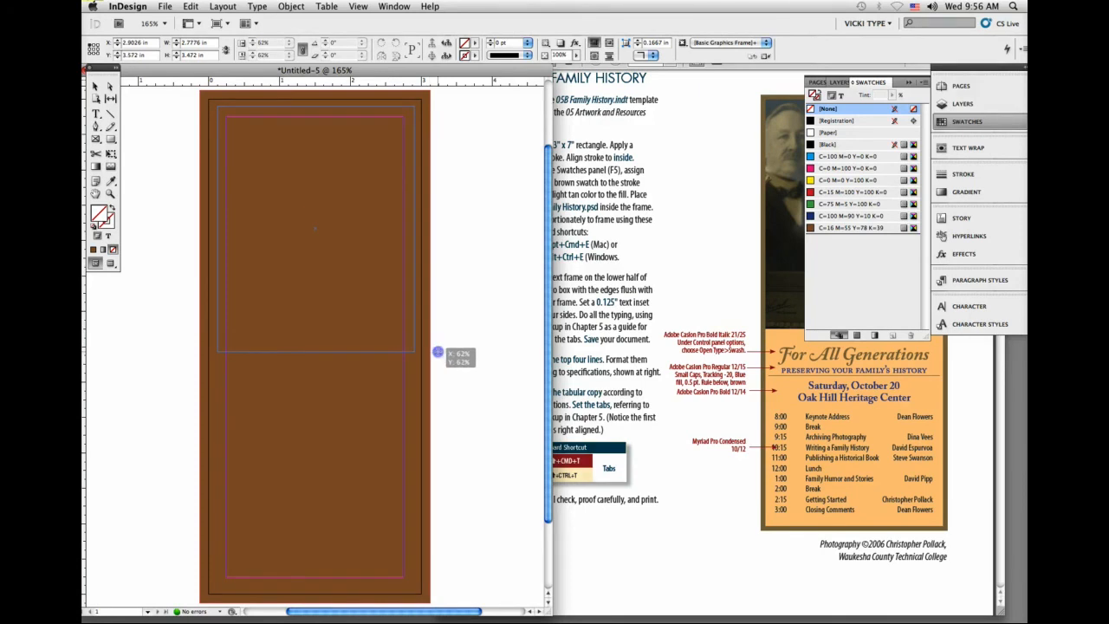
drag(437, 352, 438, 351)
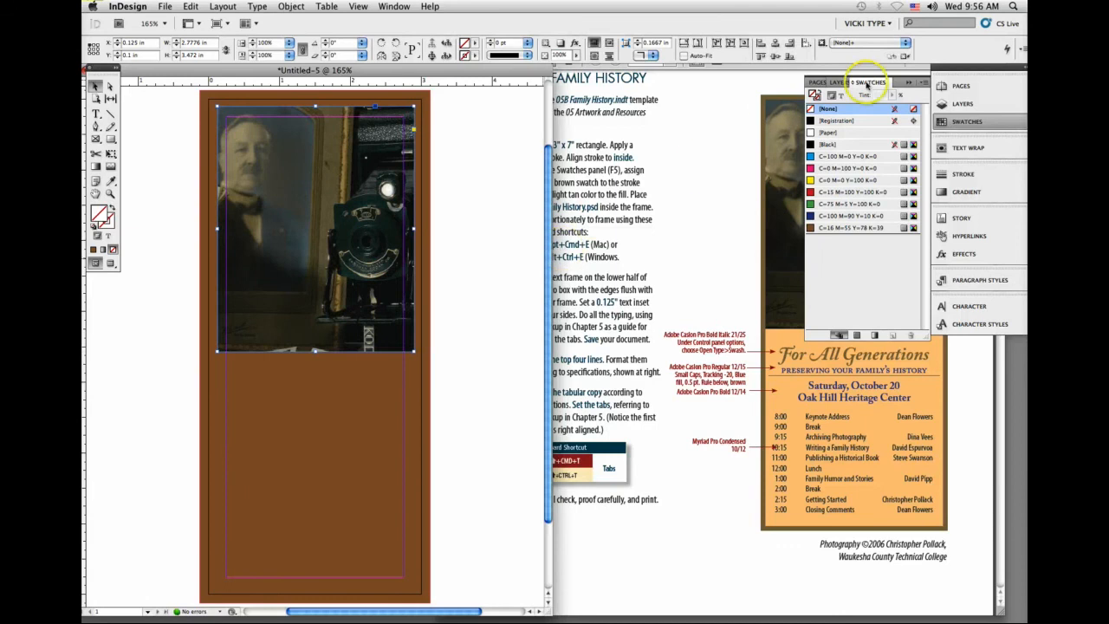
click(715, 199)
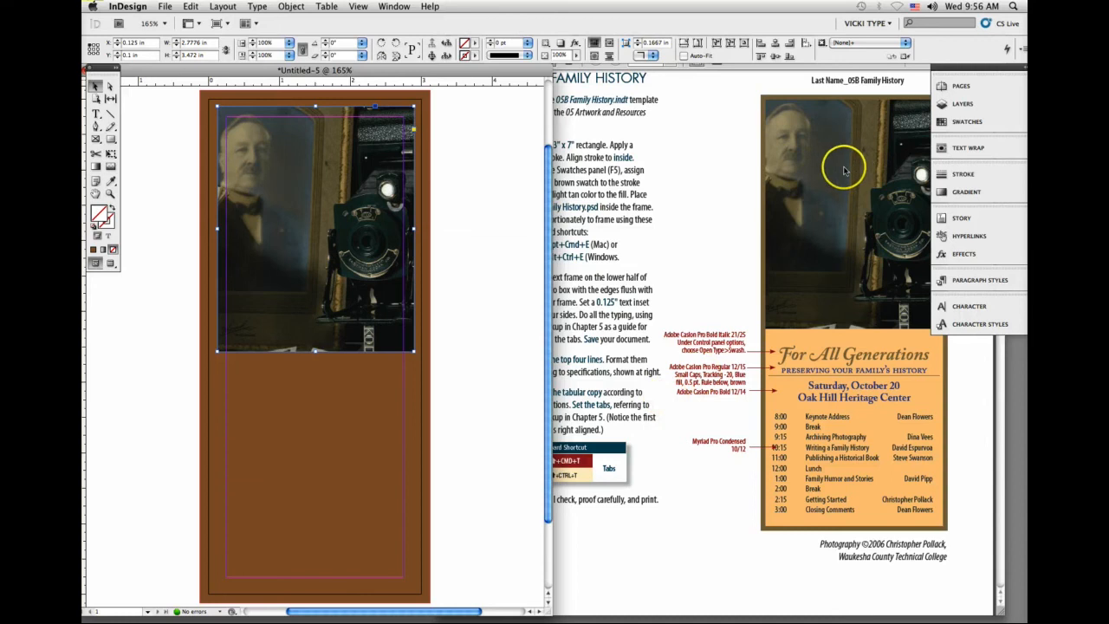
Step: Look at the 05B sample in the Acrobat handout, return to InDesign and select the photo content inside its frame
click(791, 567)
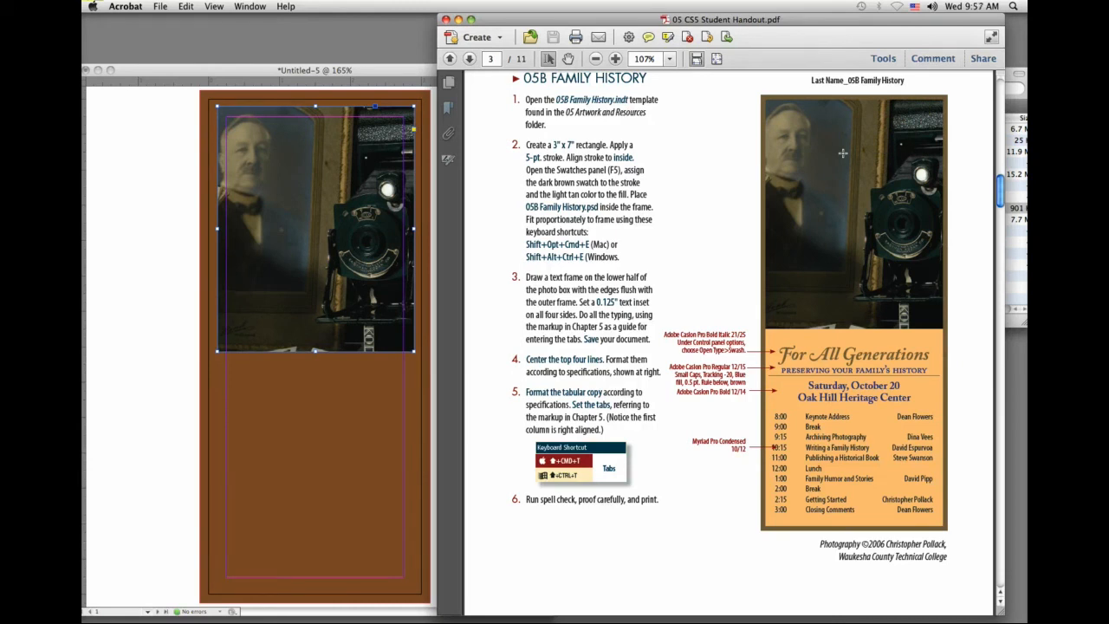
click(171, 154)
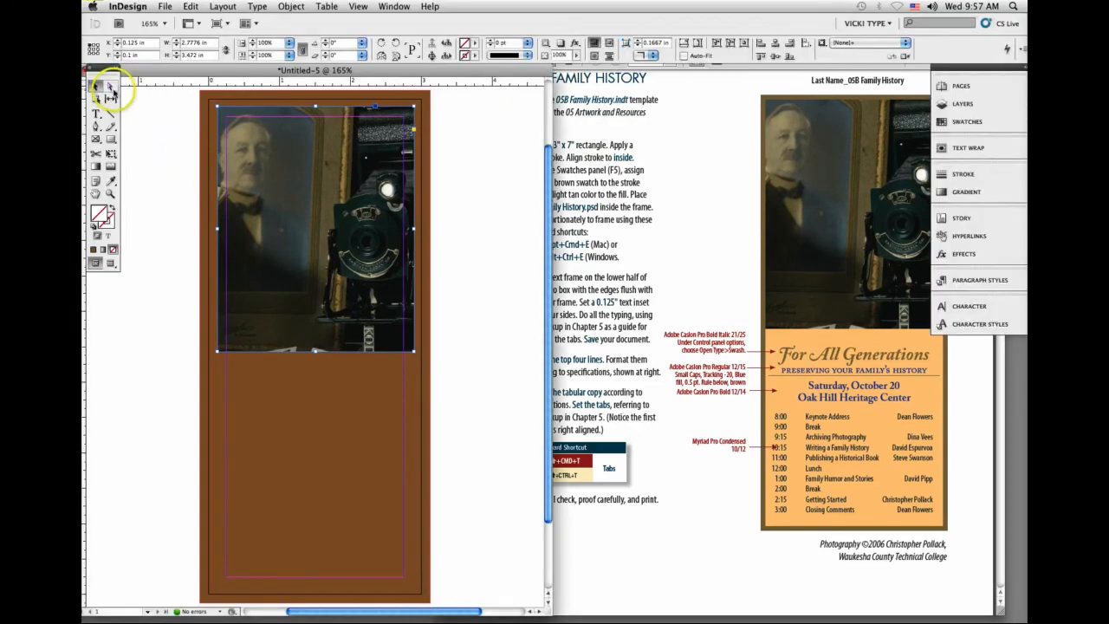
click(110, 86)
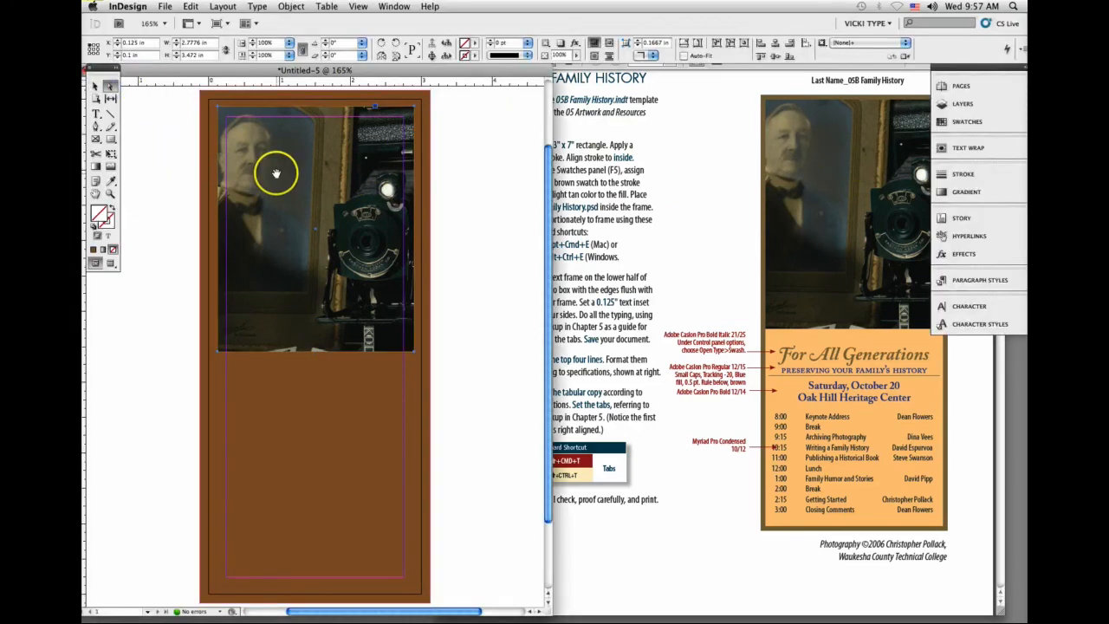
click(262, 126)
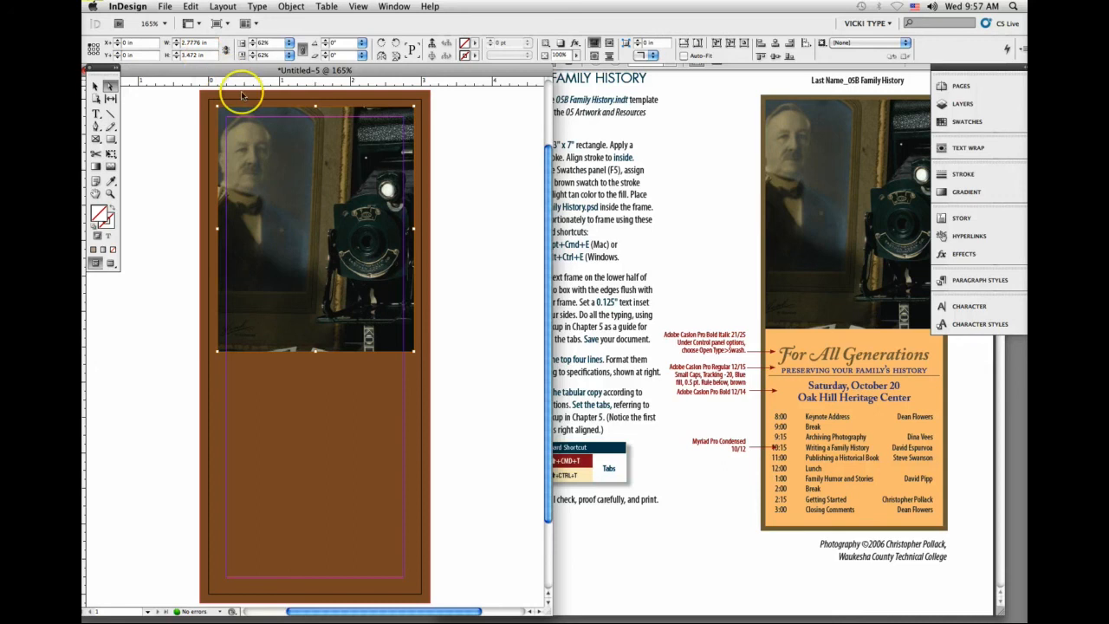
Step: Scale the photo content to 67% and shift it up and left inside its frame to about X -0.126 in, Y -0.1 in
click(111, 87)
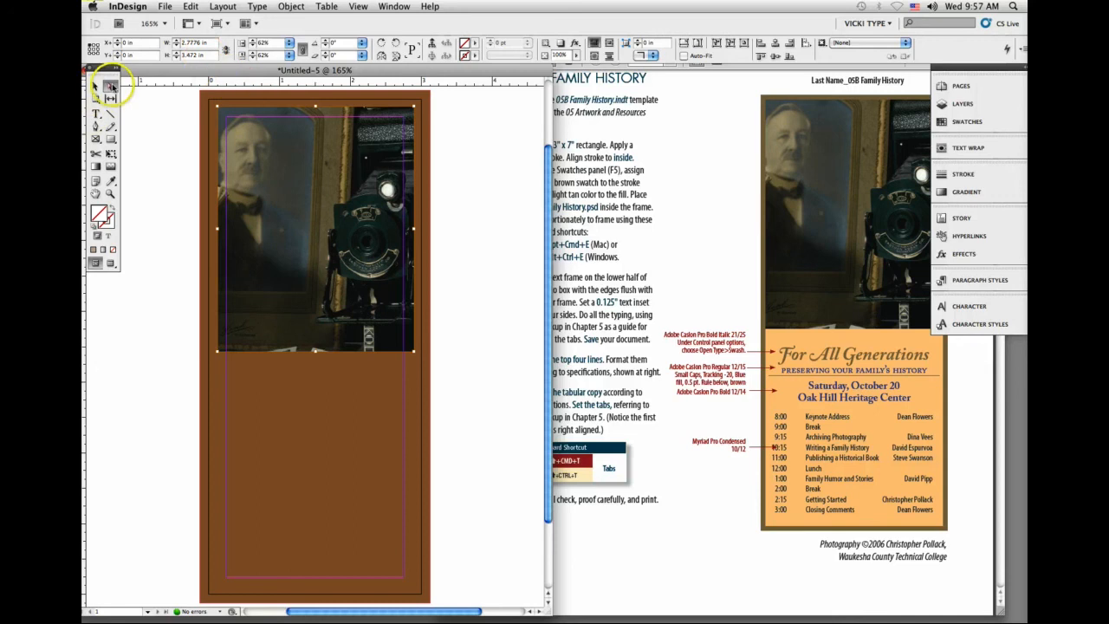
click(252, 41)
click(252, 41)
click(252, 41)
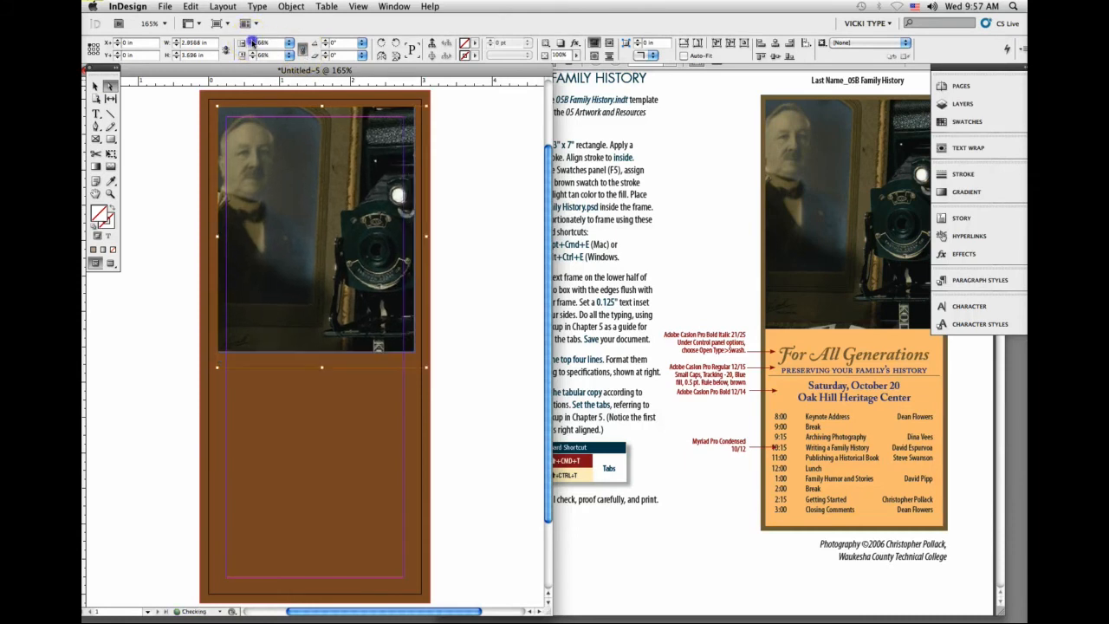
click(252, 41)
mouse_move(305, 238)
mouse_down()
mouse_move(321, 242)
mouse_move(297, 234)
mouse_up()
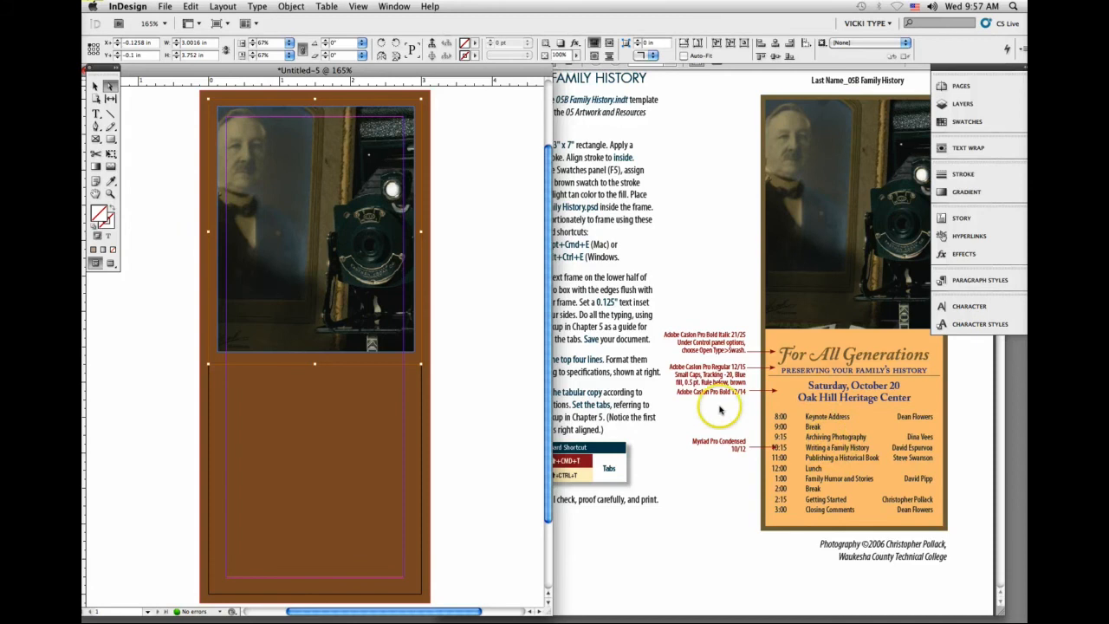
click(709, 512)
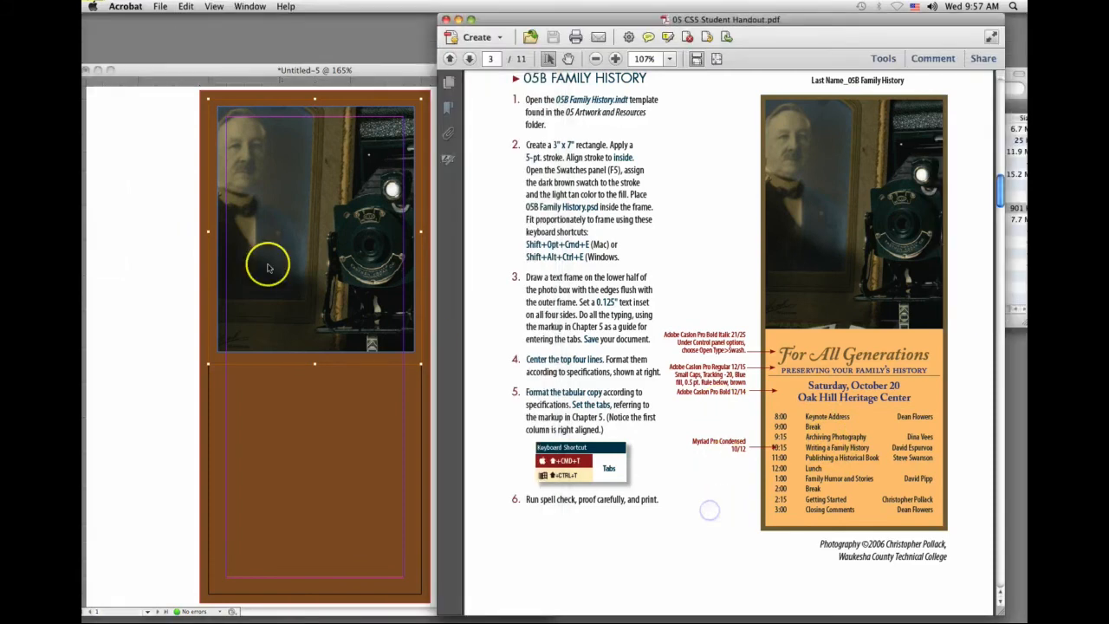
click(179, 258)
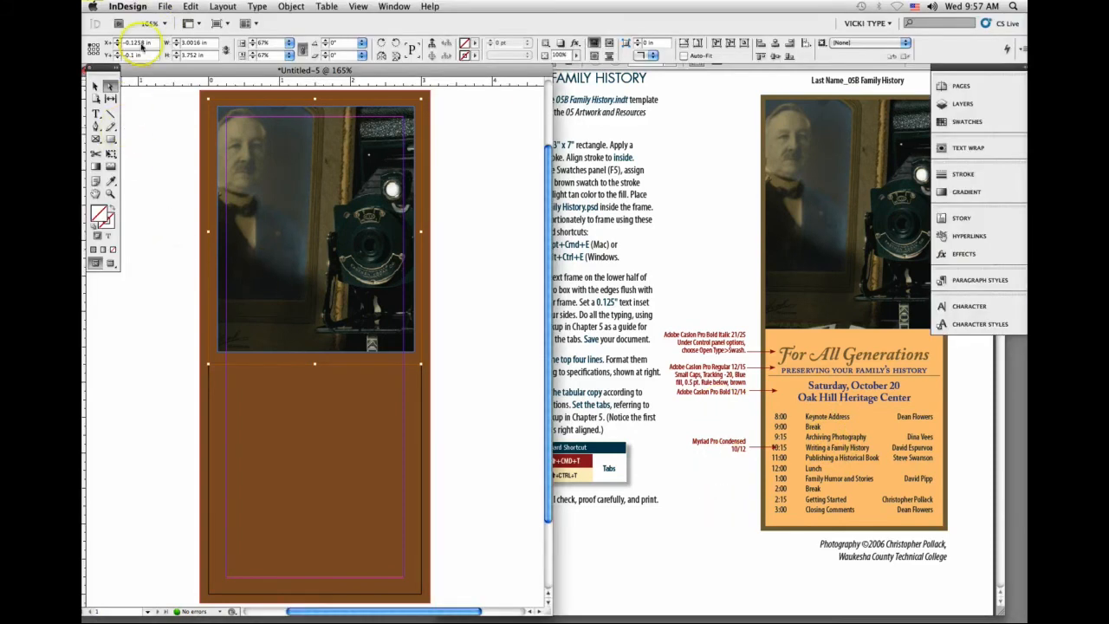
click(165, 6)
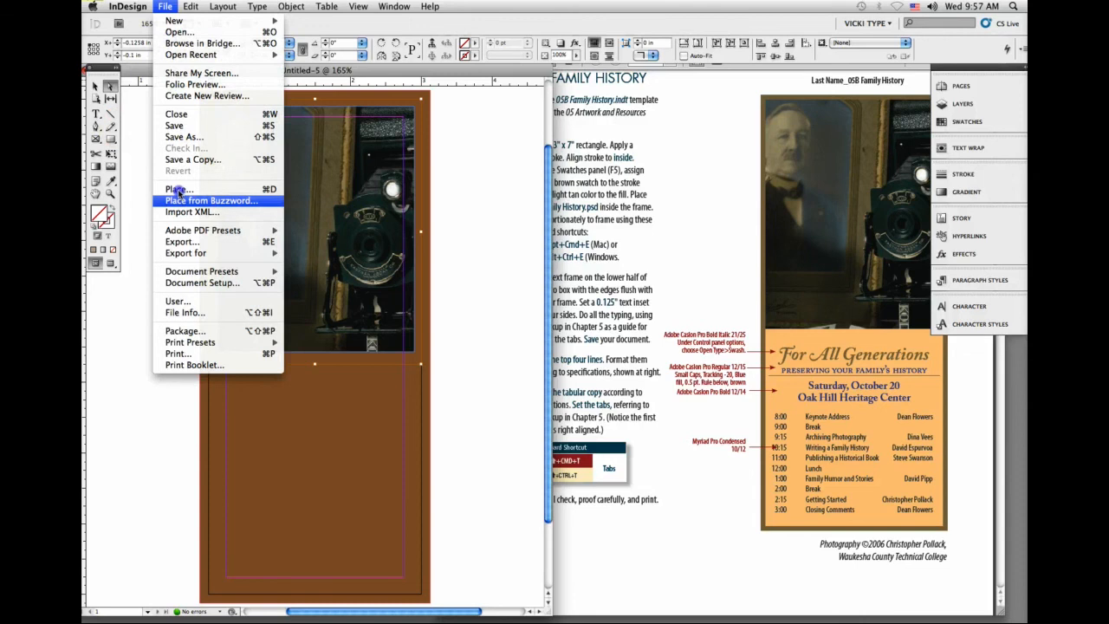
click(96, 85)
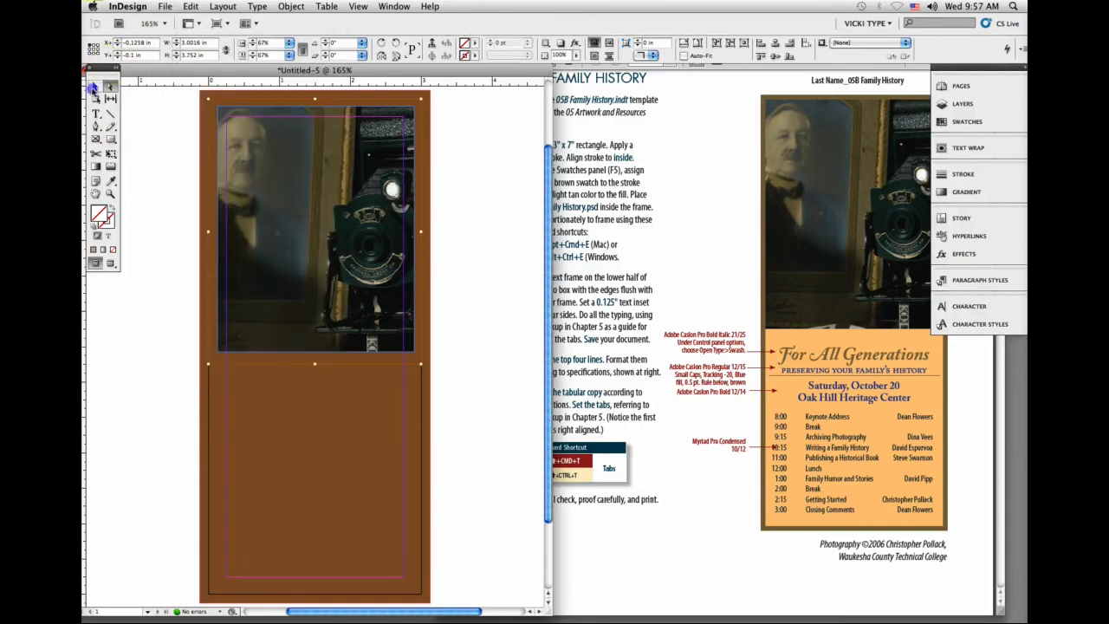
click(148, 141)
click(188, 7)
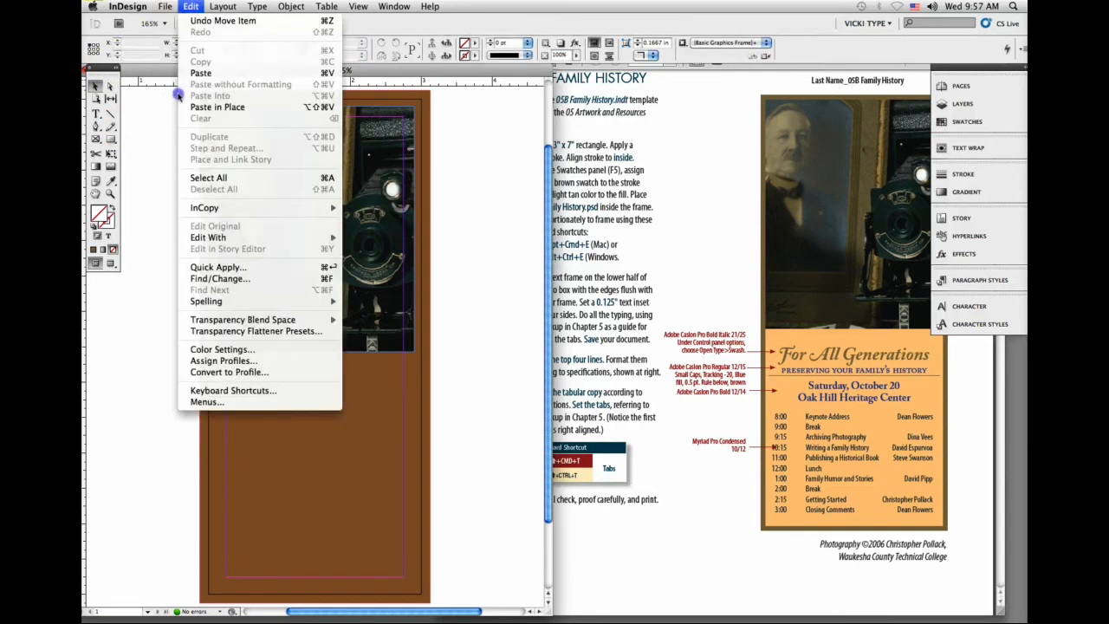
click(227, 225)
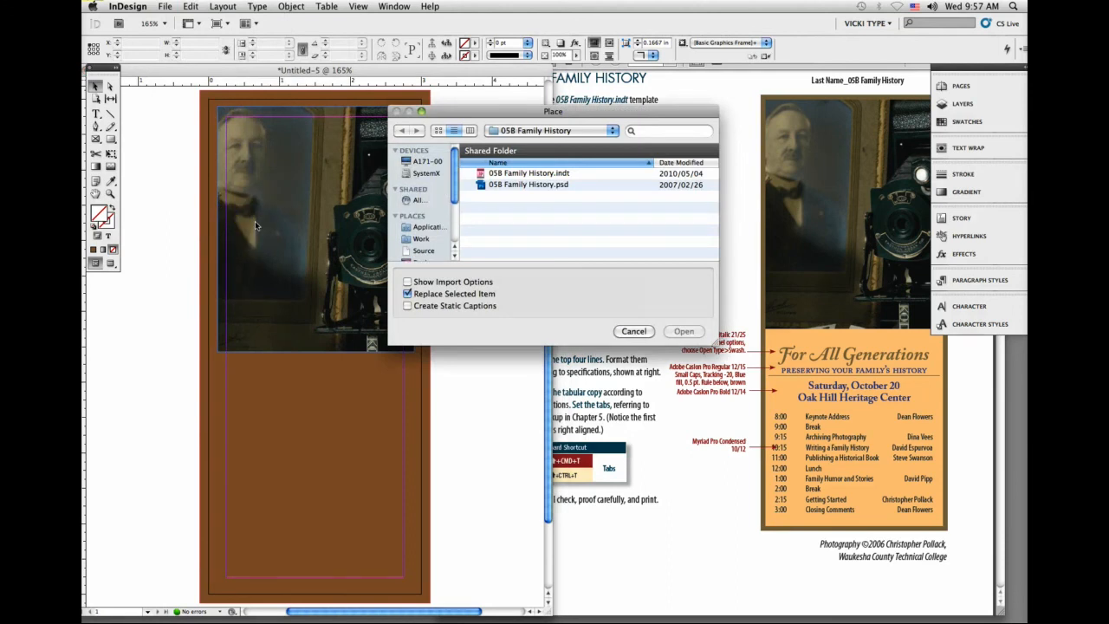
click(633, 331)
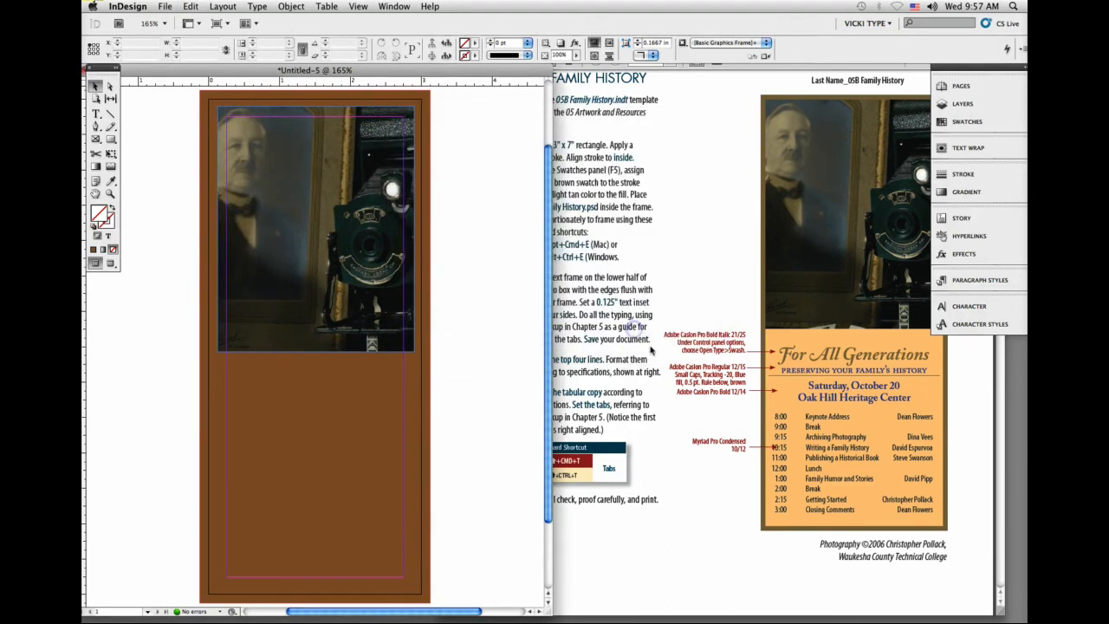
Step: Switch to the handout in Acrobat and copy the sample card's text, from the For All Generations heading through the 3:00 schedule line
click(712, 468)
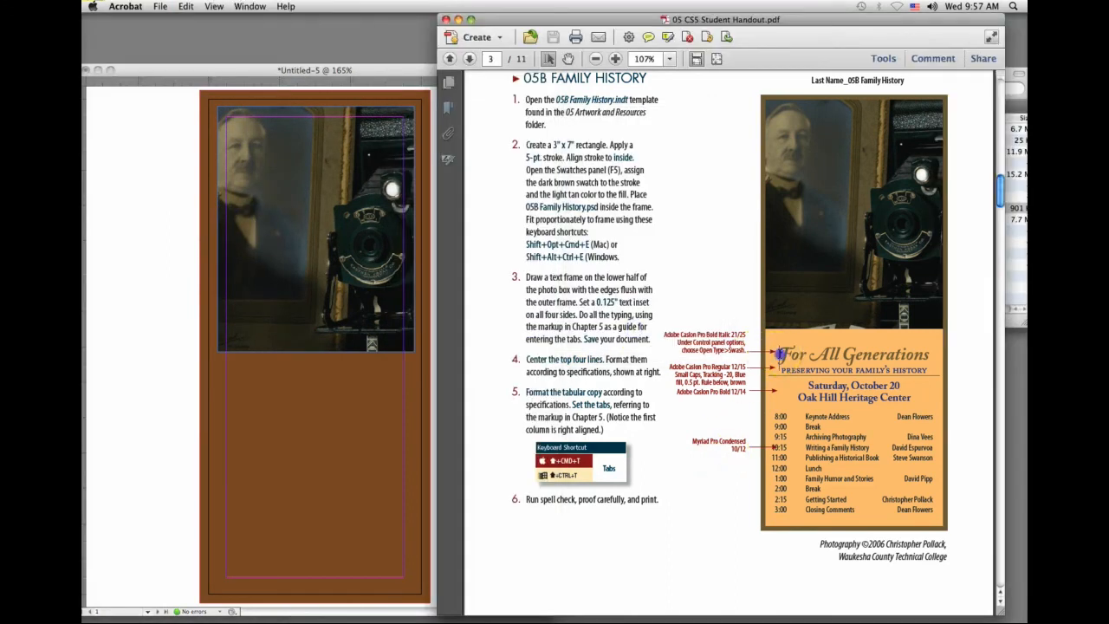
drag(778, 353, 941, 518)
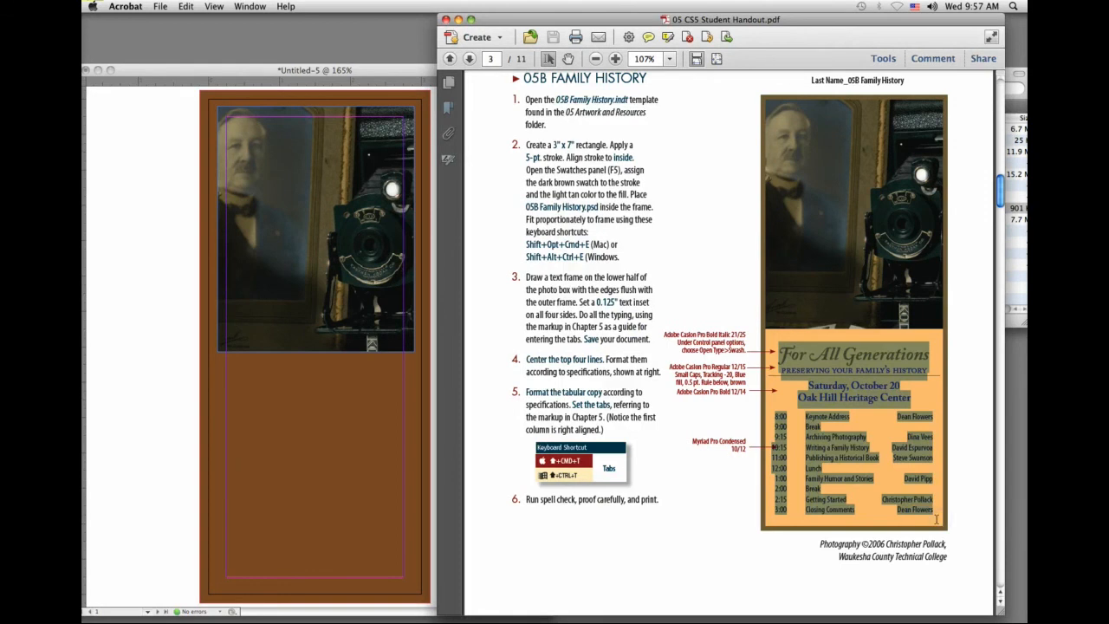
key(super+c)
Step: Return to InDesign and draw a text frame about 2.47 in wide and 2.96 in high below the photo, positioned between the margin guides
click(158, 348)
click(95, 113)
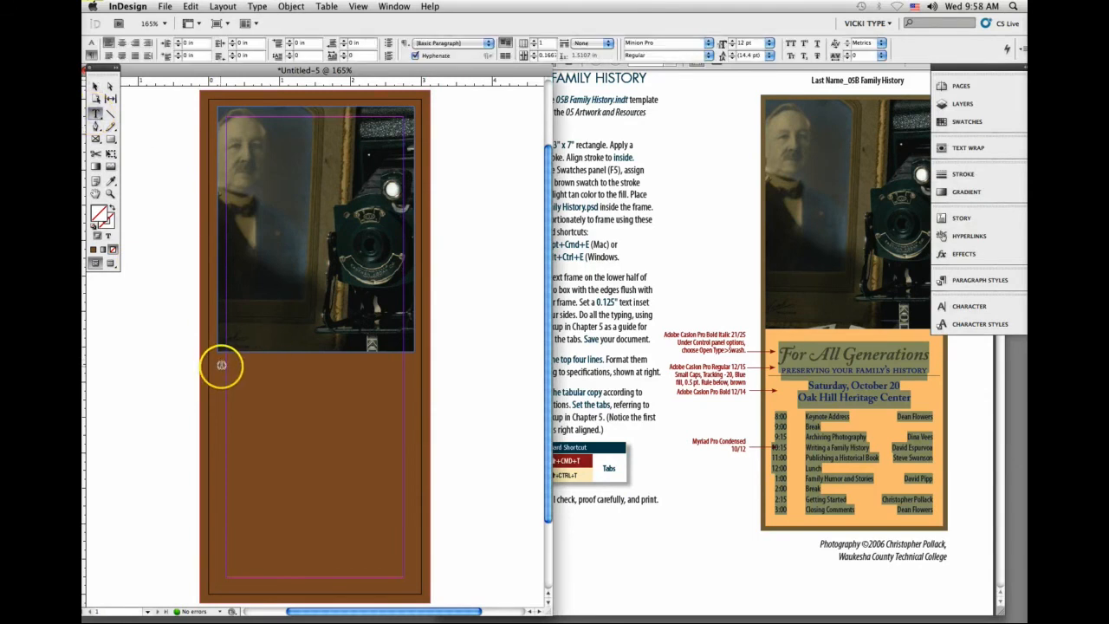
drag(222, 368, 395, 577)
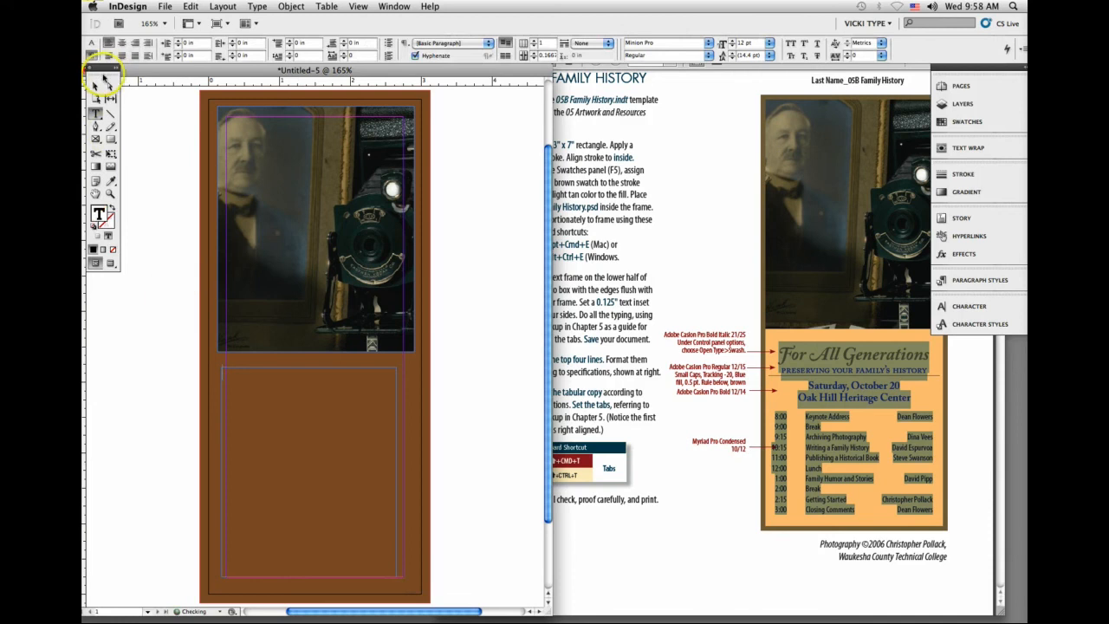
click(94, 85)
drag(232, 387, 244, 419)
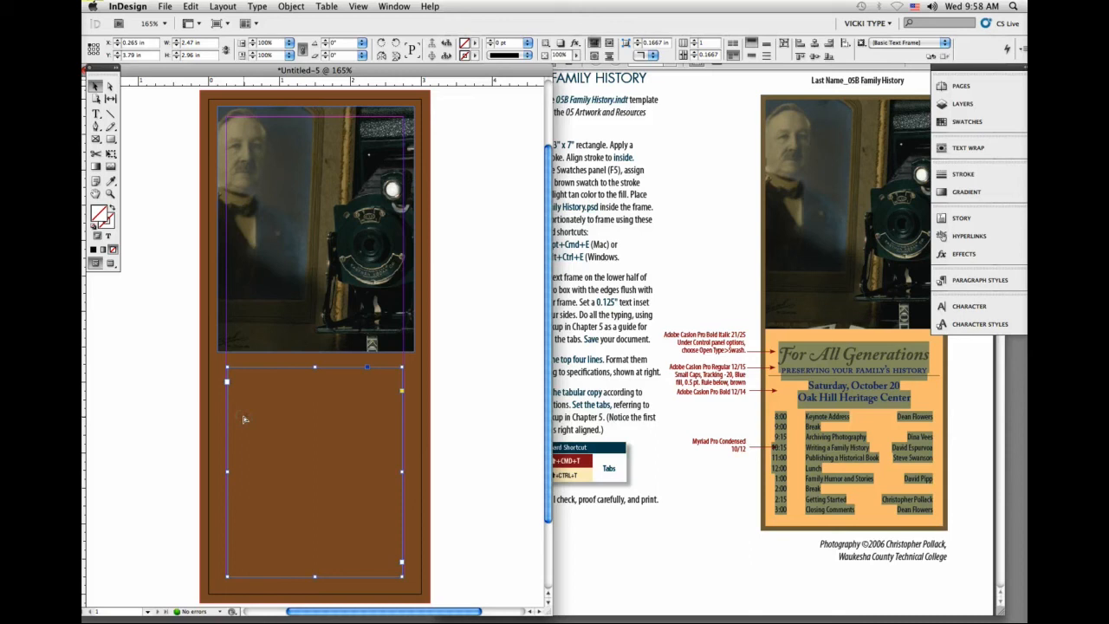
Step: Paste the copied event text into the new text frame
click(95, 113)
click(260, 383)
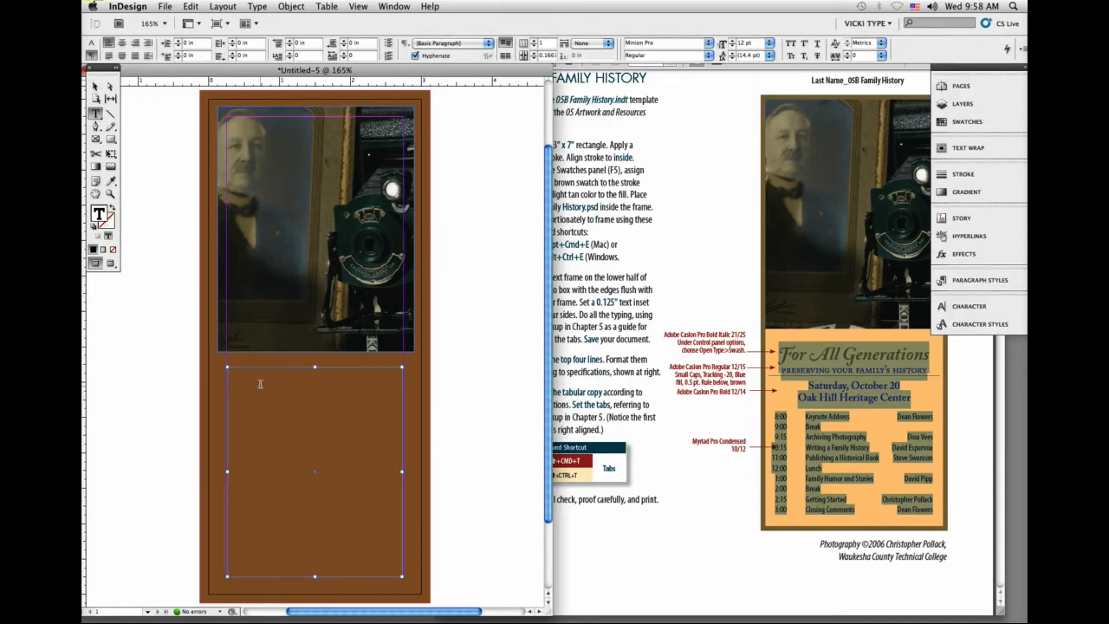
key(super+v)
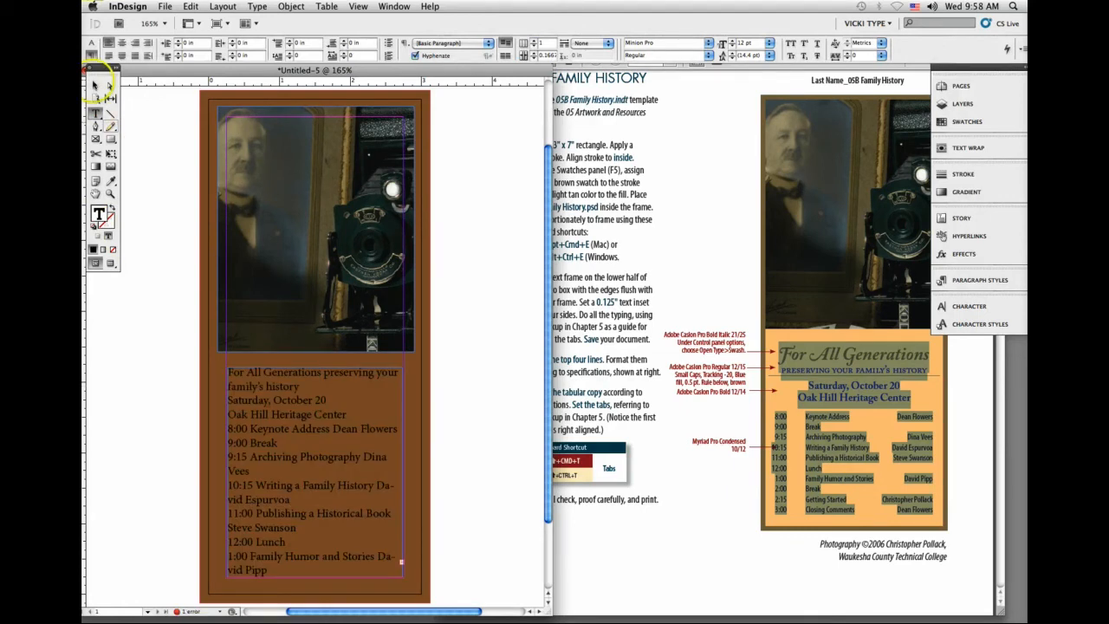
Step: Align the left edges of the text frame and the photo frame
click(93, 85)
drag(247, 381, 249, 381)
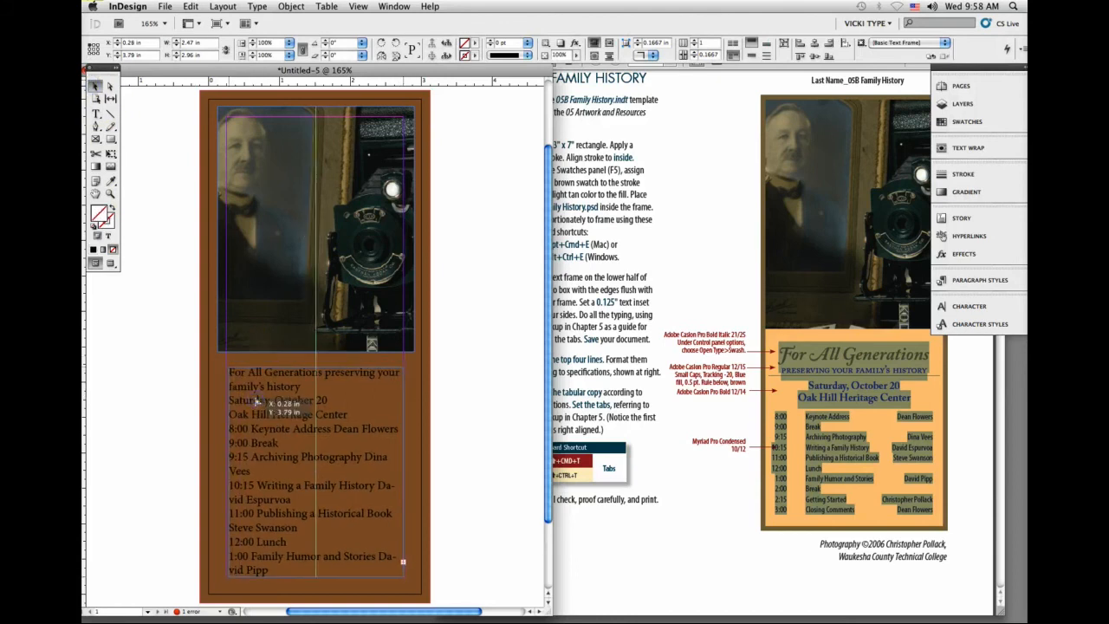
shift+click(264, 324)
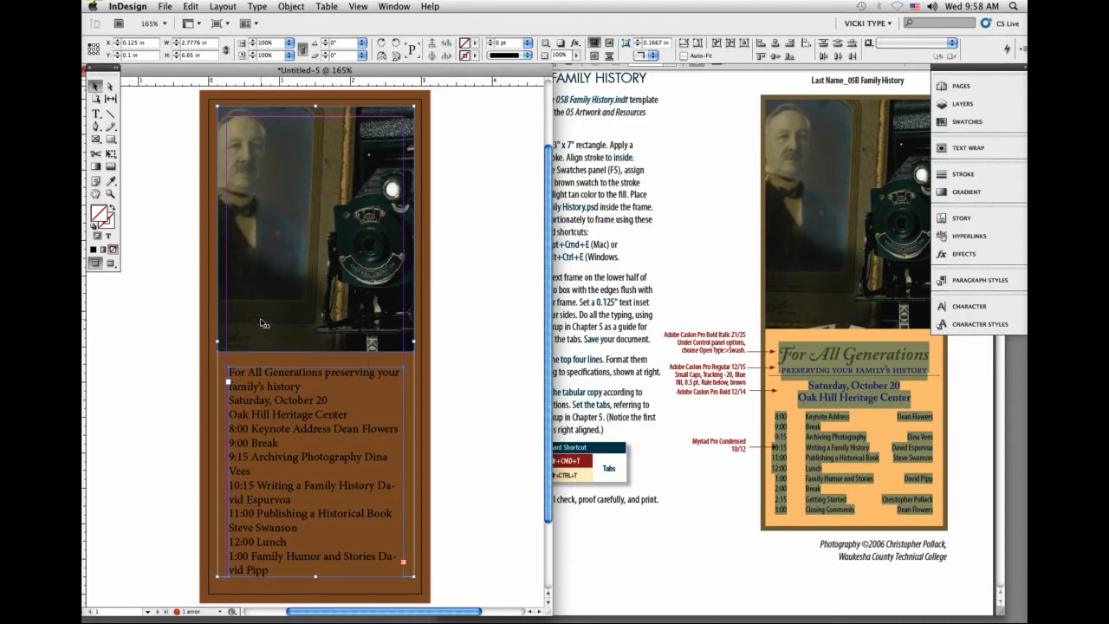
click(395, 6)
mouse_move(433, 175)
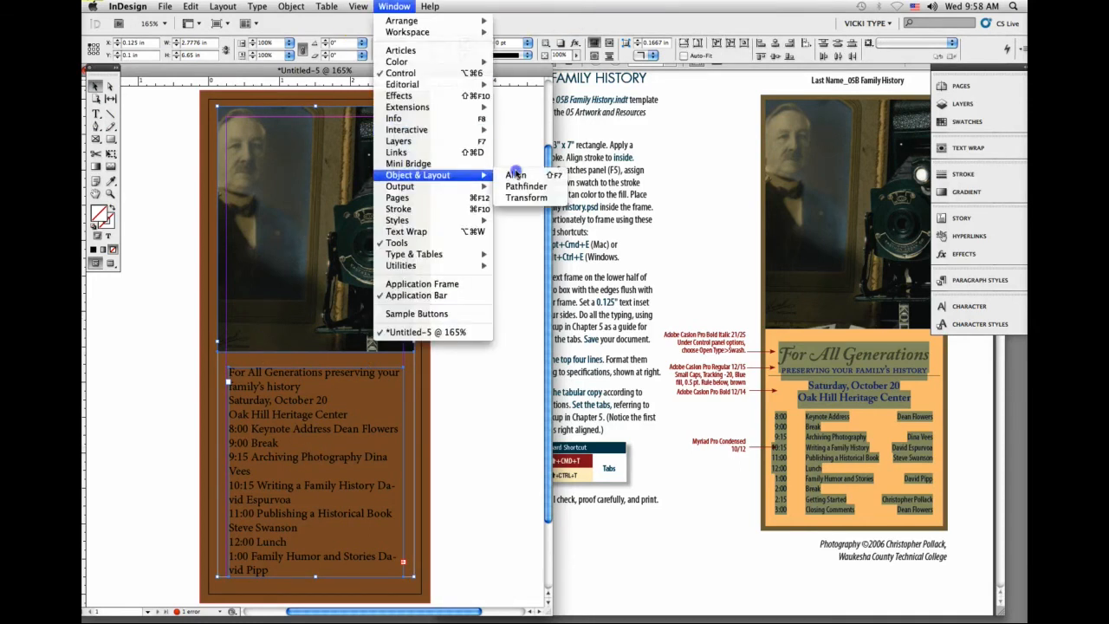
click(533, 175)
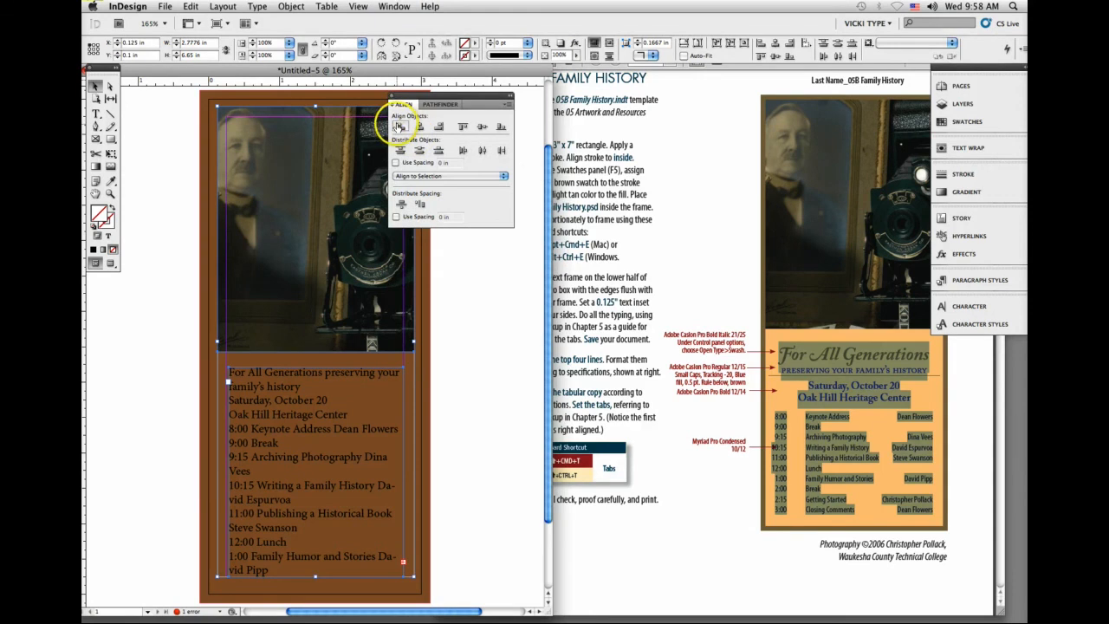
click(400, 127)
Step: Match the text frame's width to the photo frame by setting it to 2.7776 in
click(302, 163)
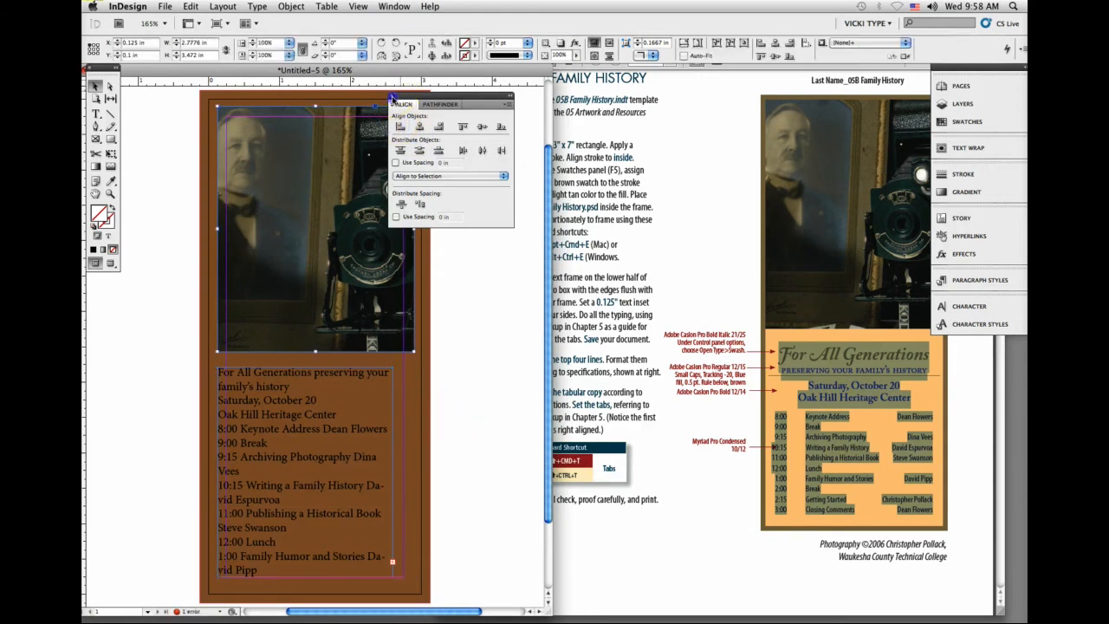
click(391, 95)
triple_click(191, 43)
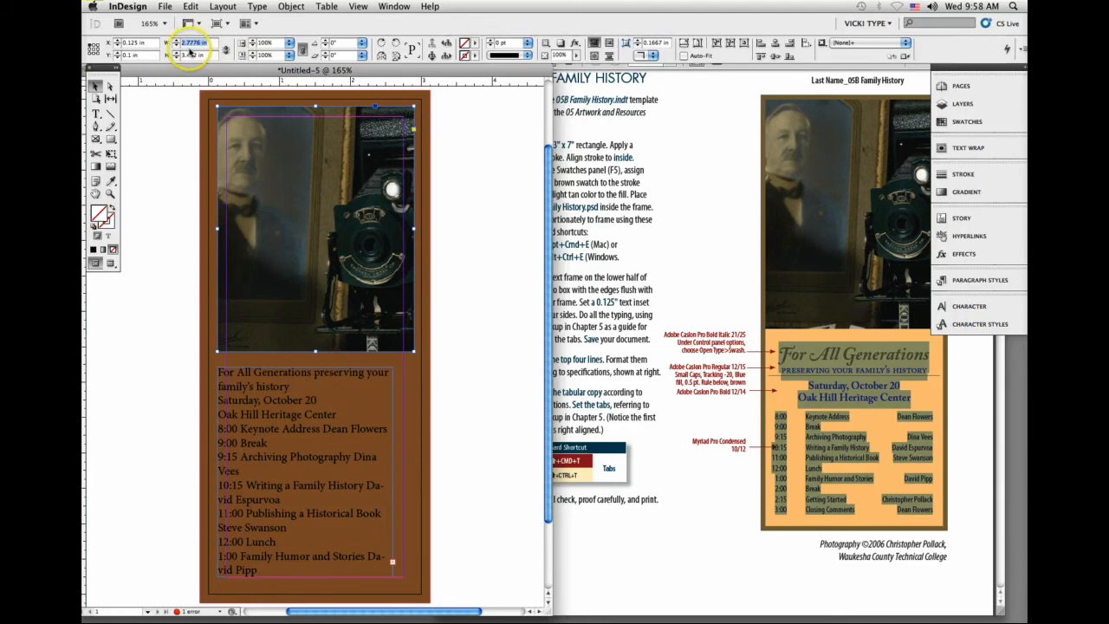
click(224, 50)
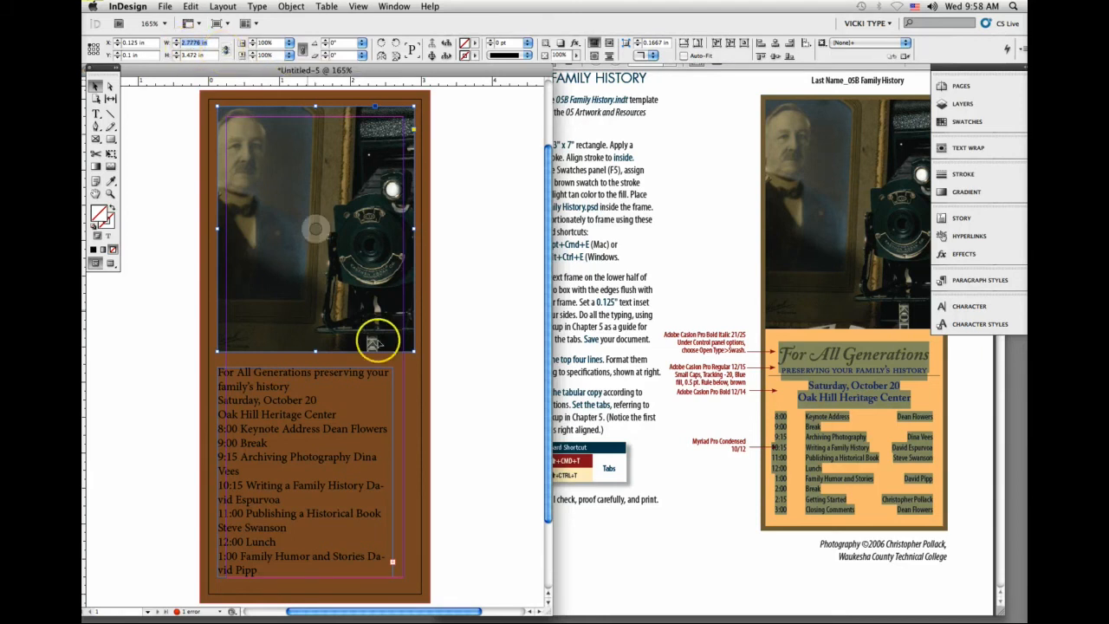
click(451, 367)
click(289, 422)
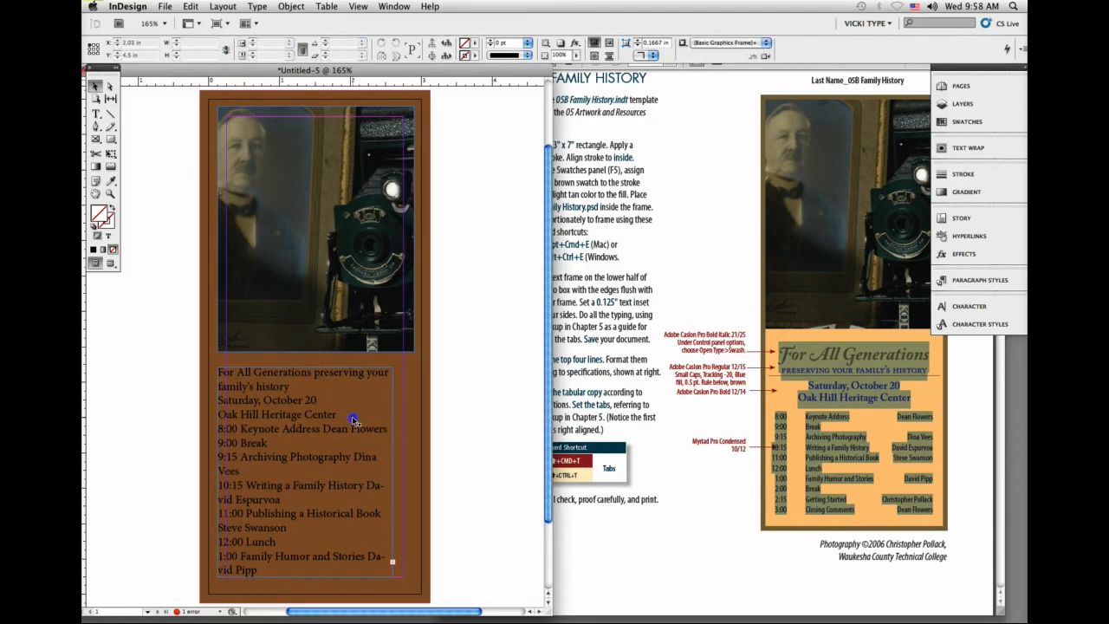
click(191, 42)
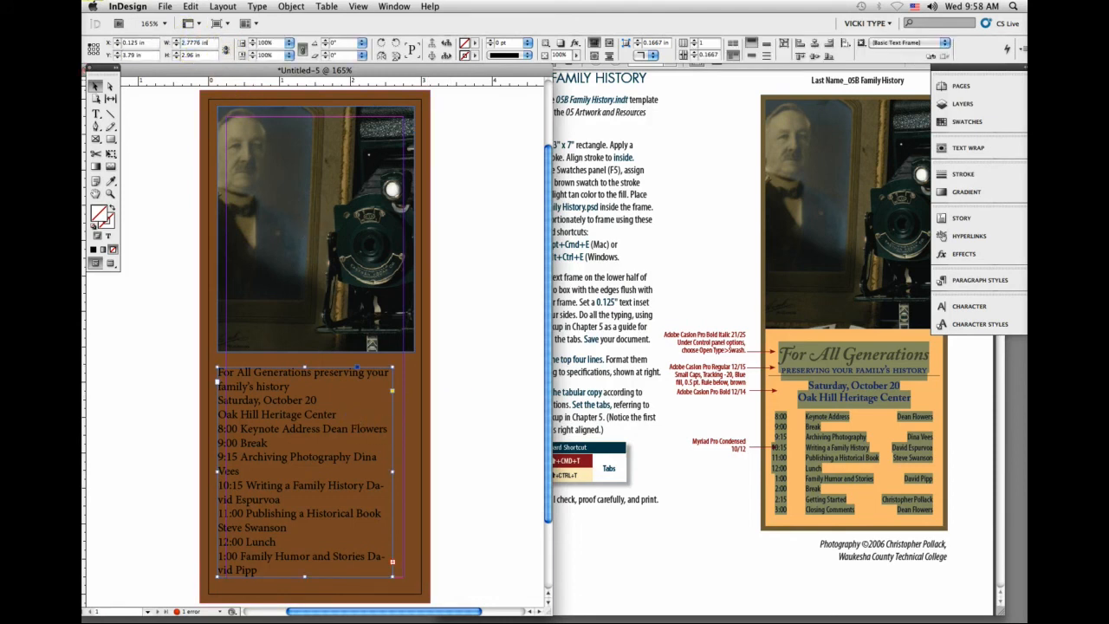
key(Return)
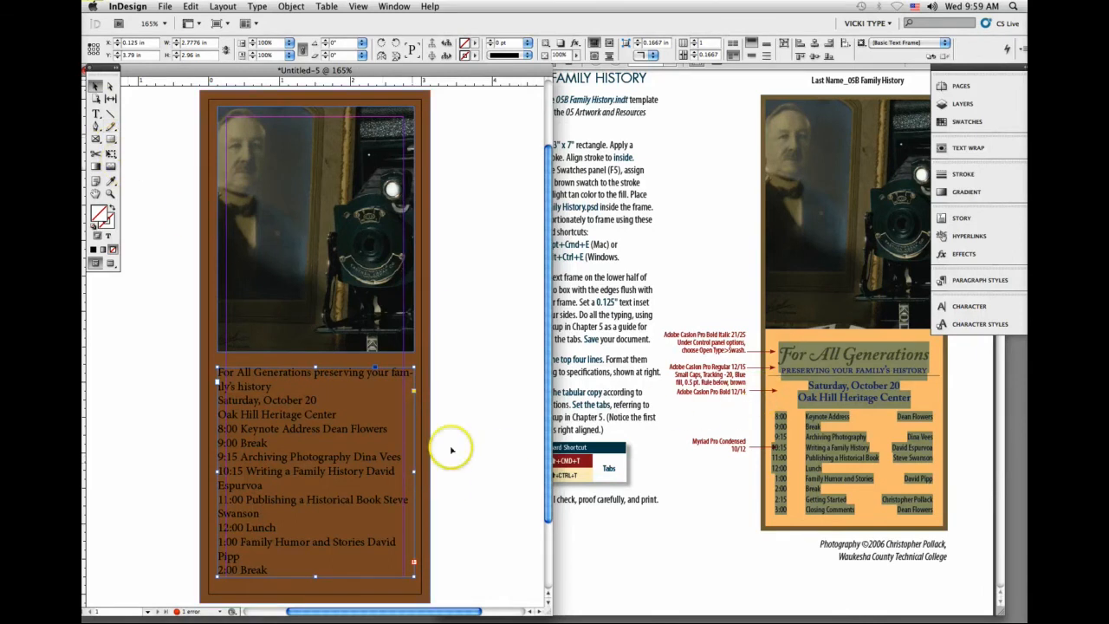
Step: Fill the text frame with the yellow swatch and redefine that swatch as light tan C=0 M=11 Y=34 K=0
click(979, 122)
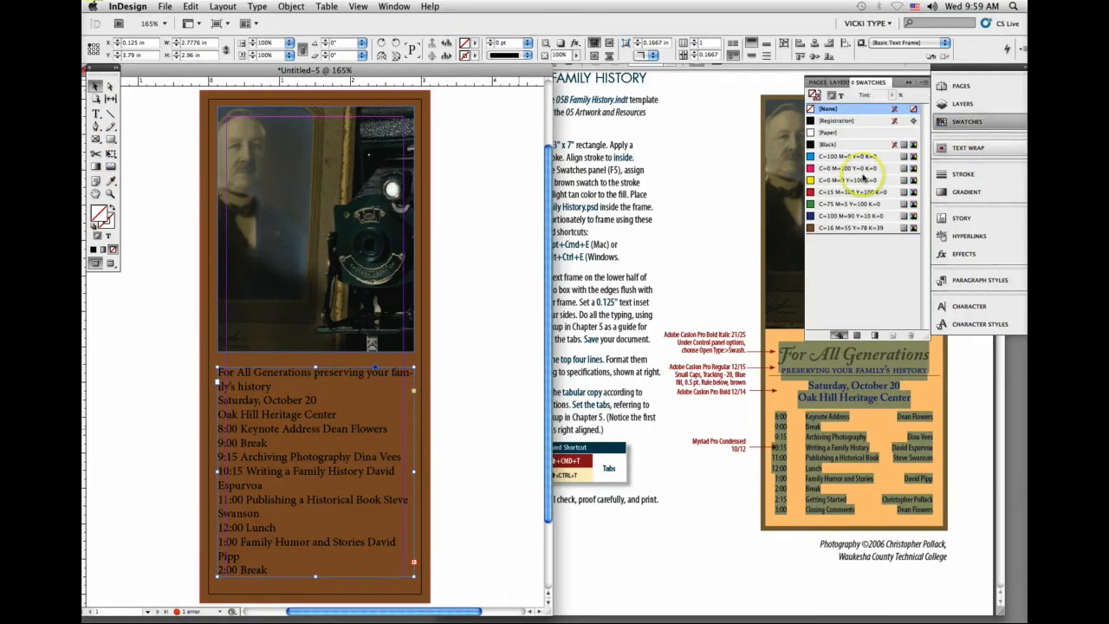
click(847, 180)
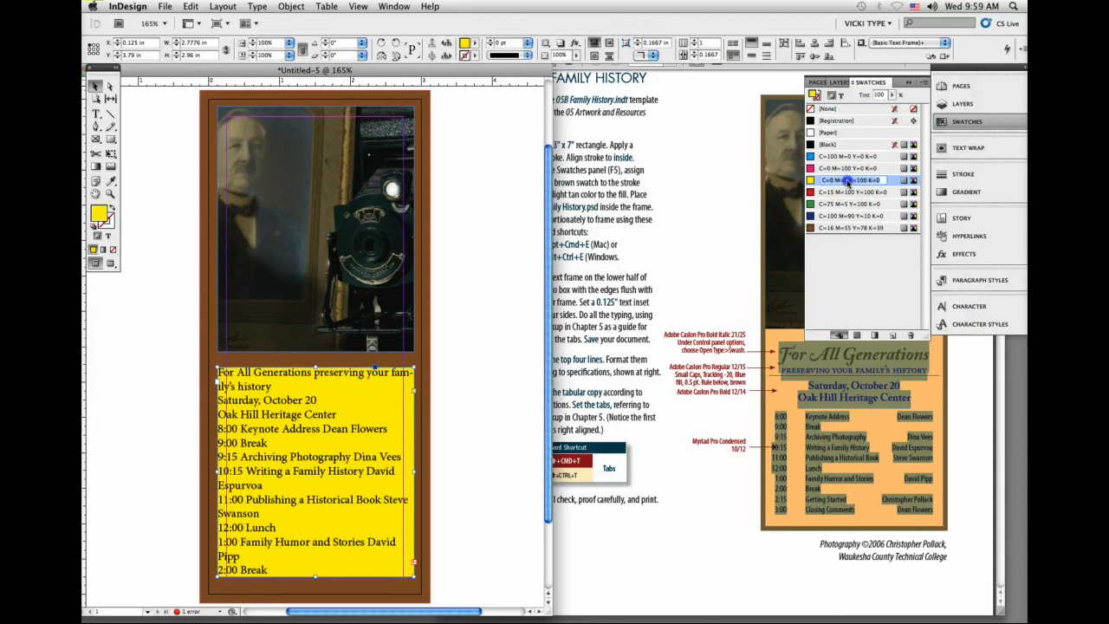
double_click(893, 180)
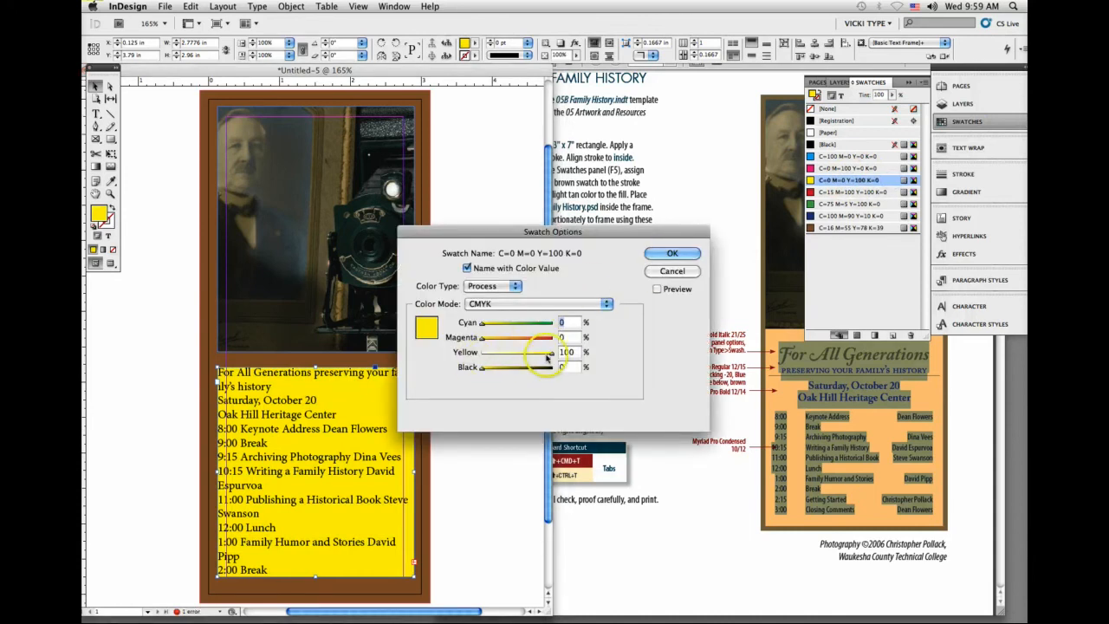
drag(548, 355, 493, 342)
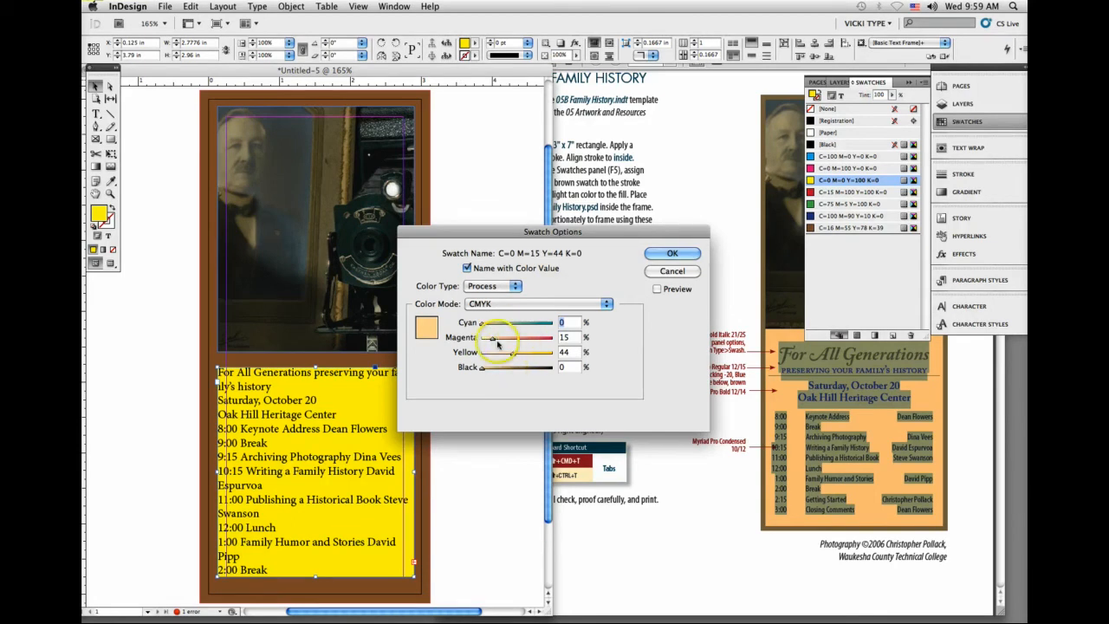
drag(513, 356, 508, 355)
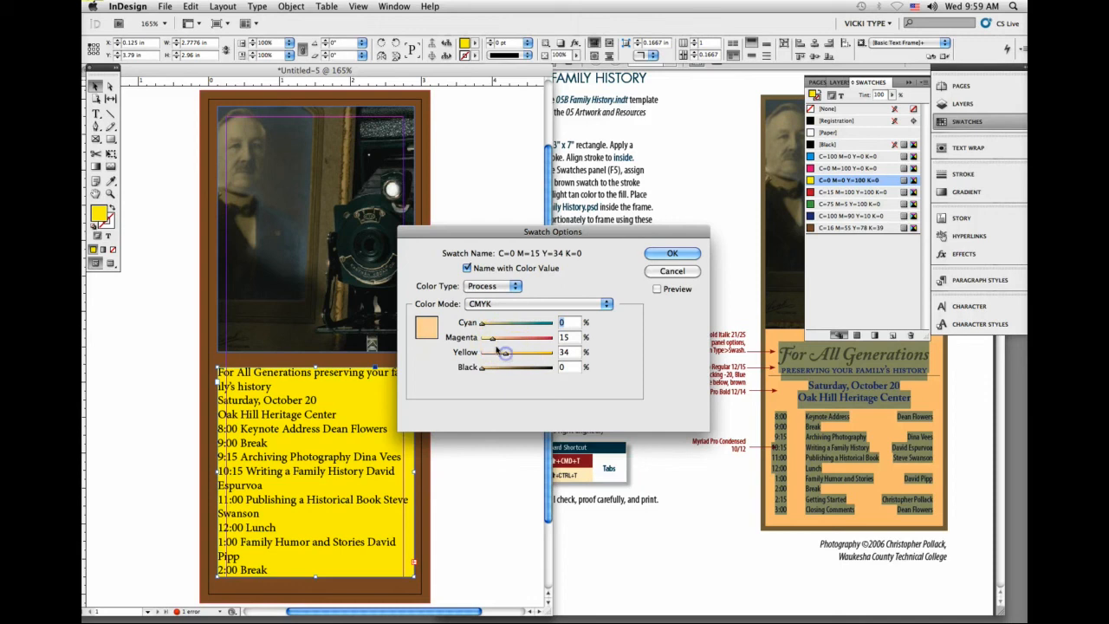
click(491, 338)
click(671, 253)
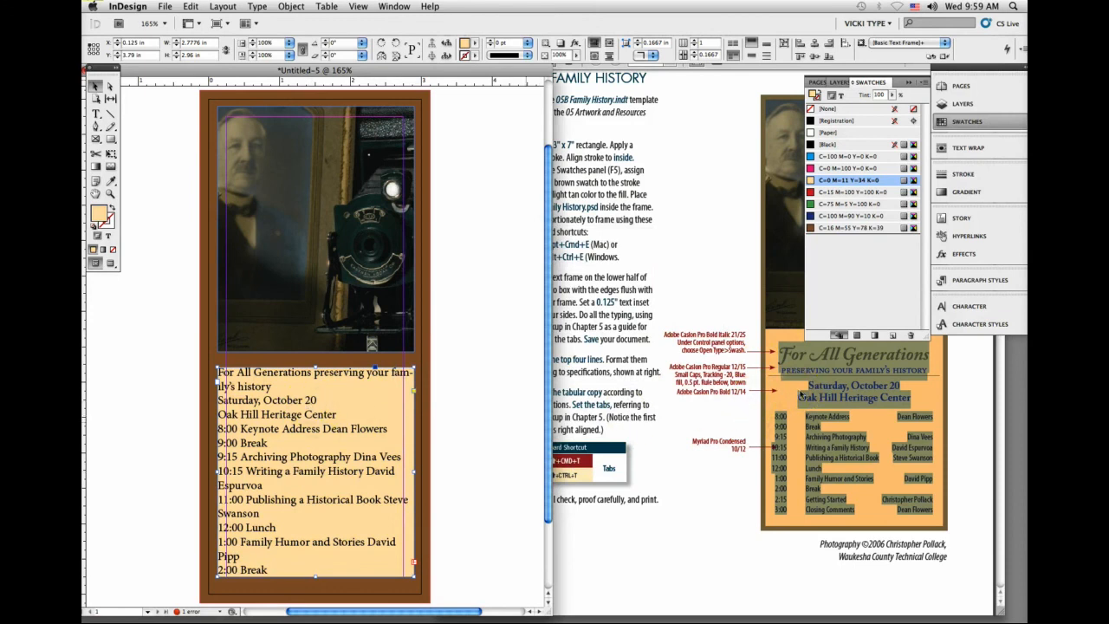
click(908, 83)
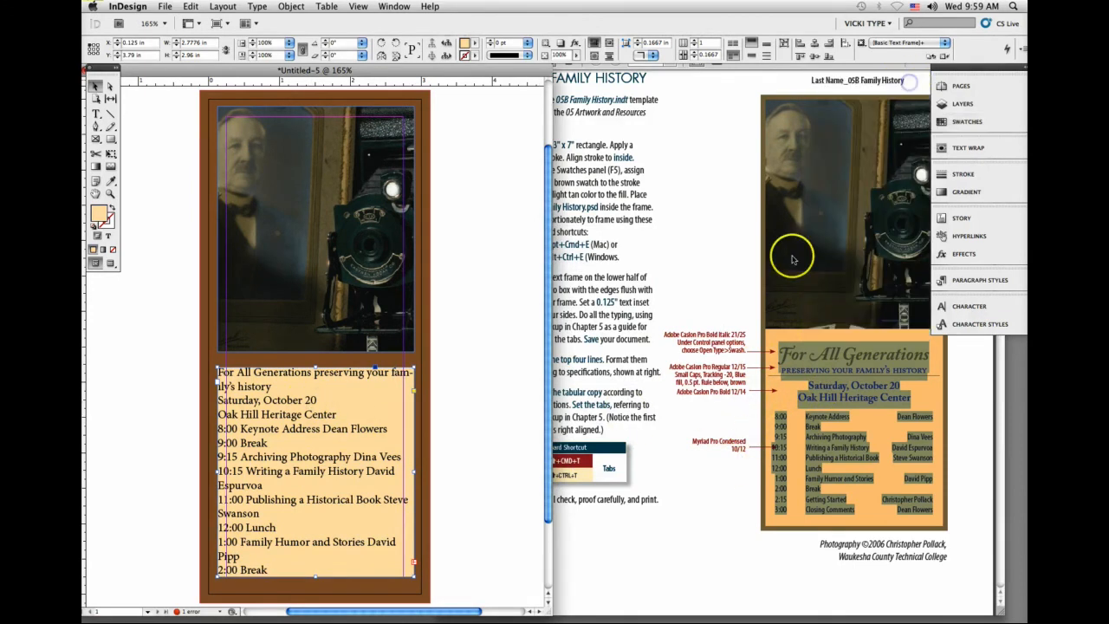
Step: Set the text frame's inset spacing to 0.125 in equally on all four sides
click(291, 6)
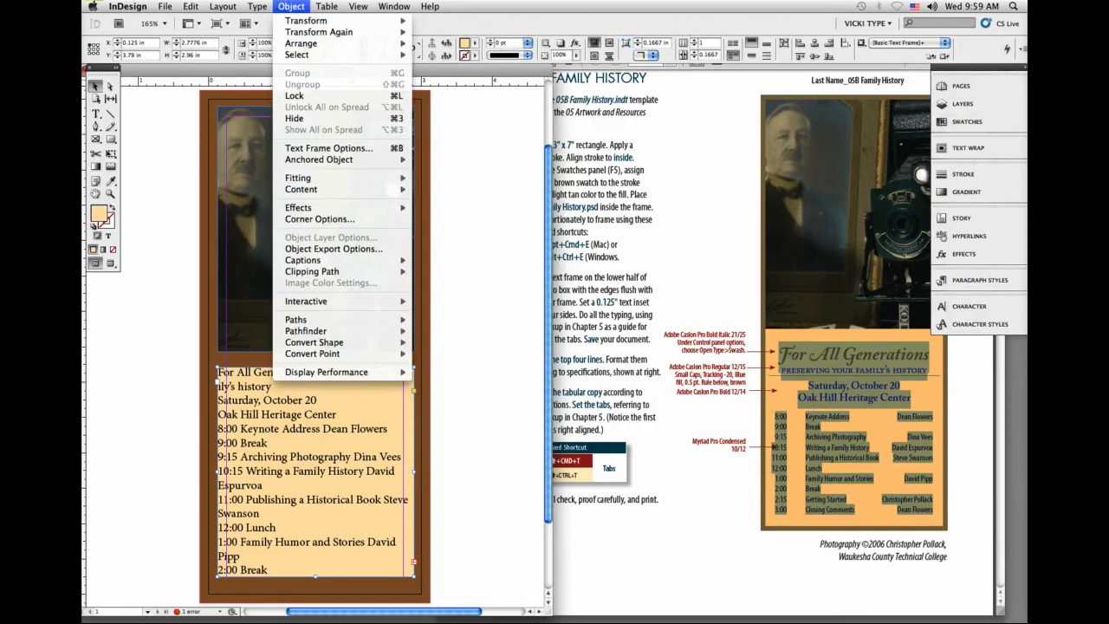
click(329, 149)
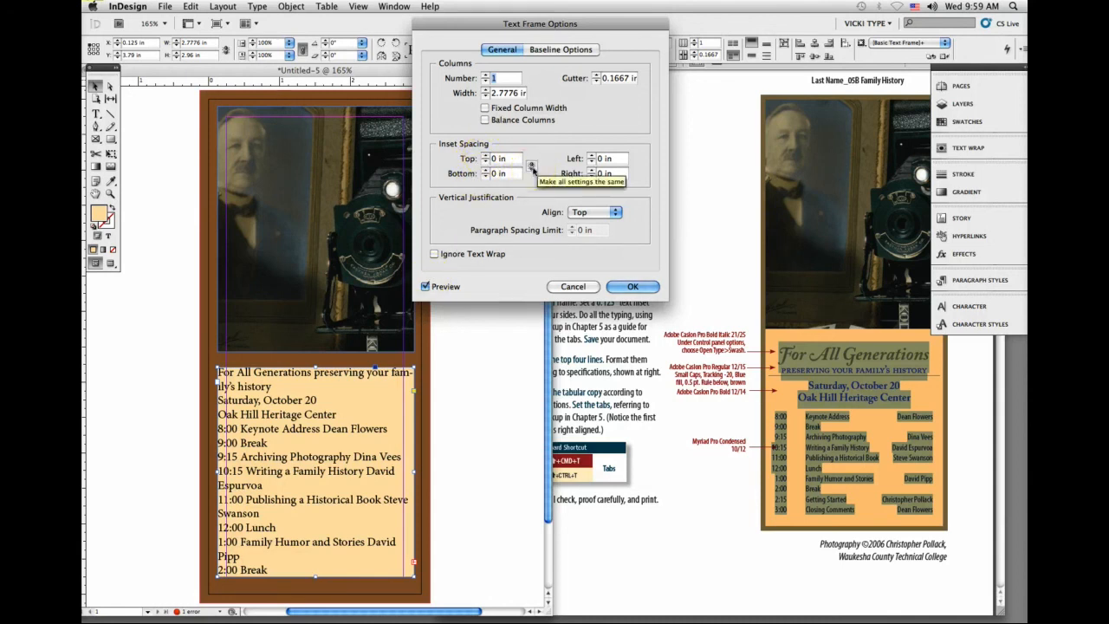
click(532, 167)
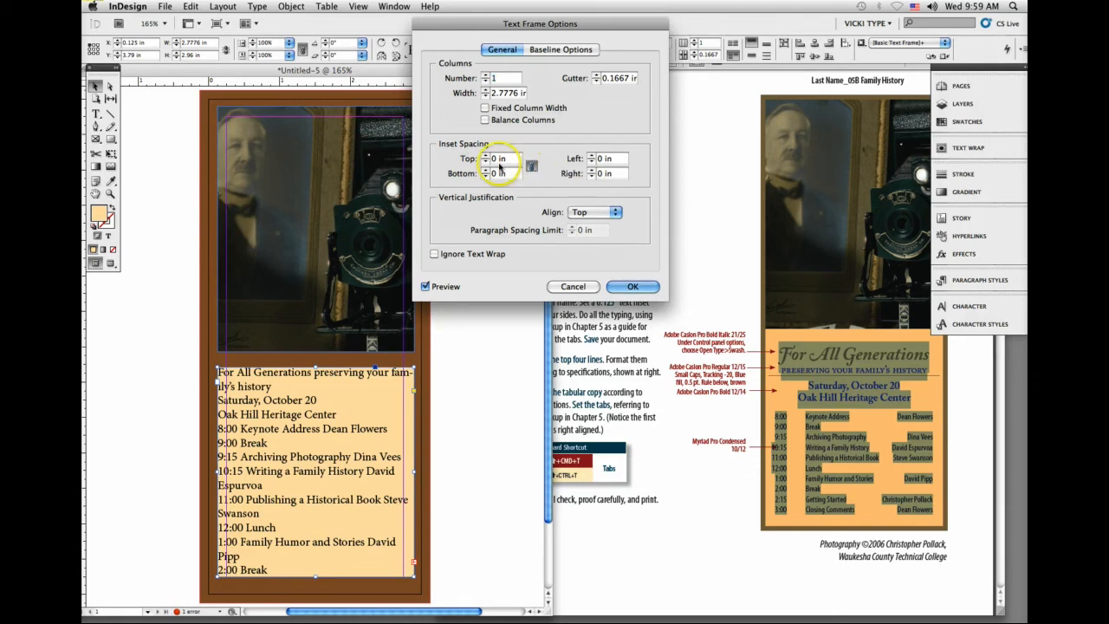
click(486, 157)
click(486, 158)
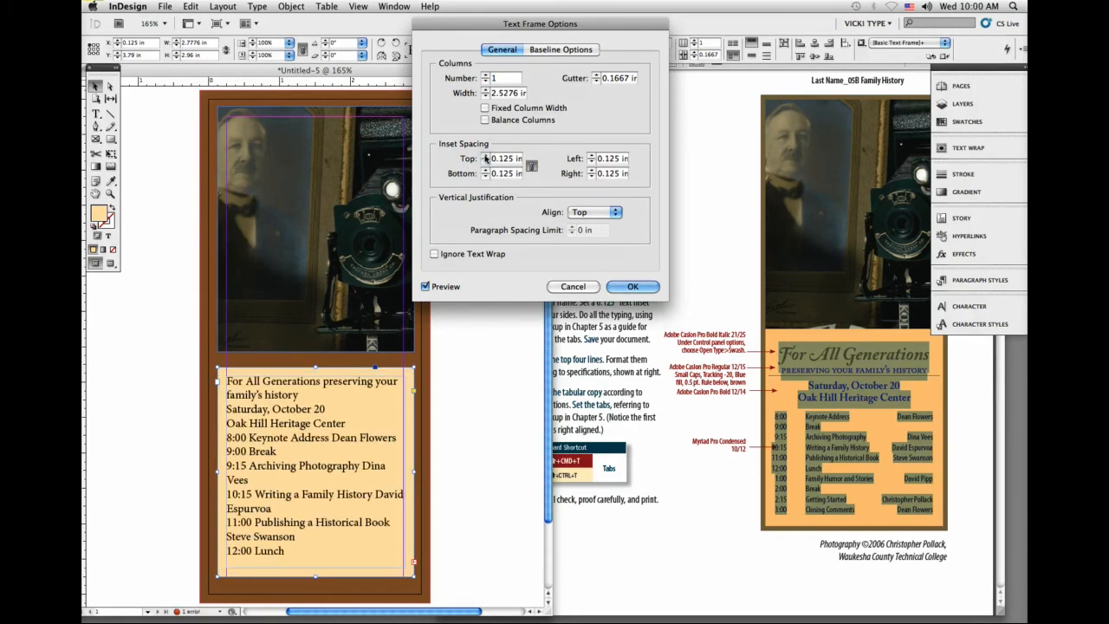
click(642, 290)
click(164, 188)
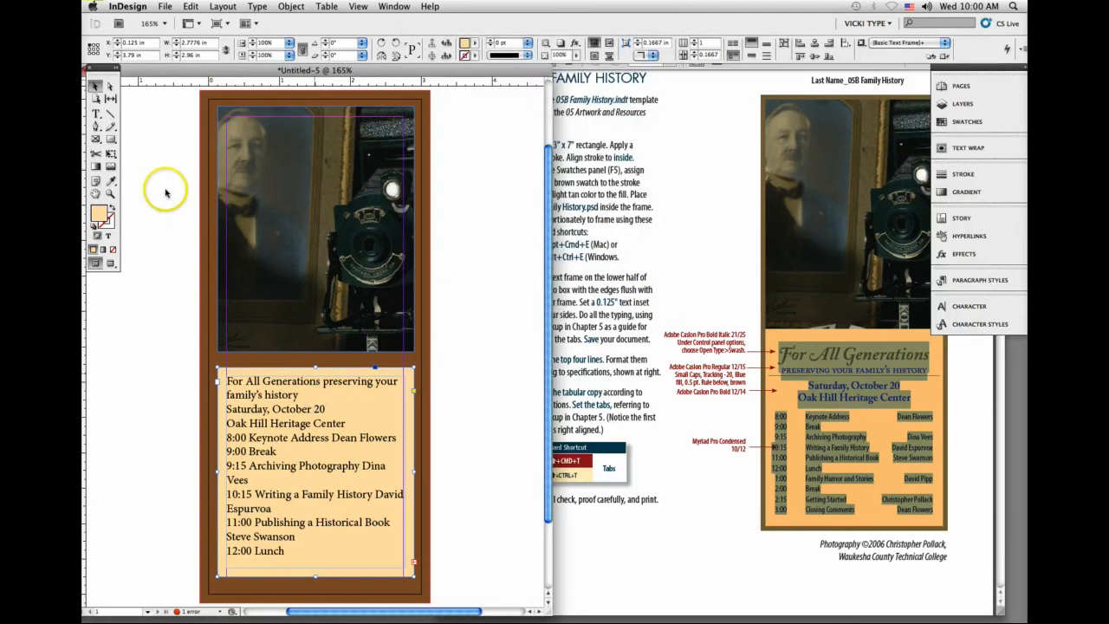
Step: Format all the event text in Myriad Pro Regular at 10 pt with 12 pt leading
click(95, 113)
click(258, 412)
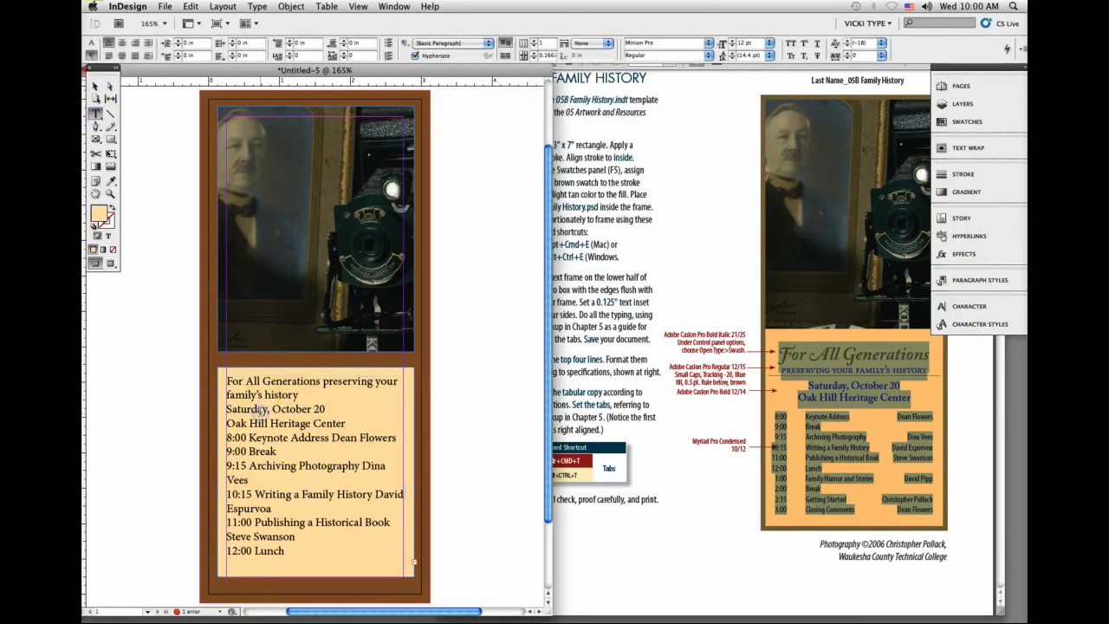
key(super+a)
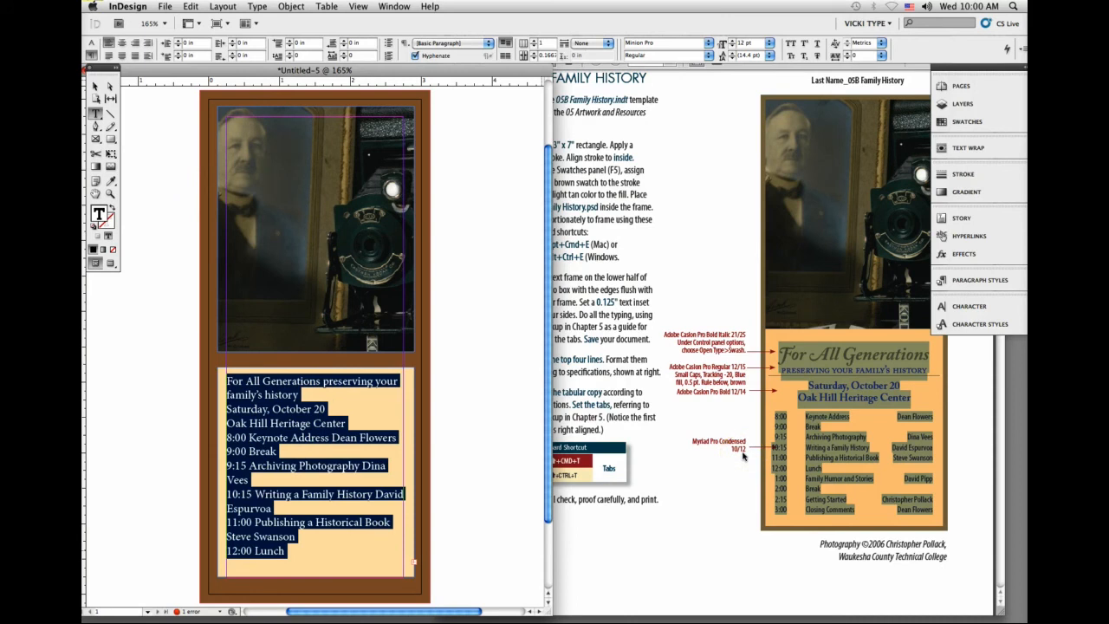
click(91, 43)
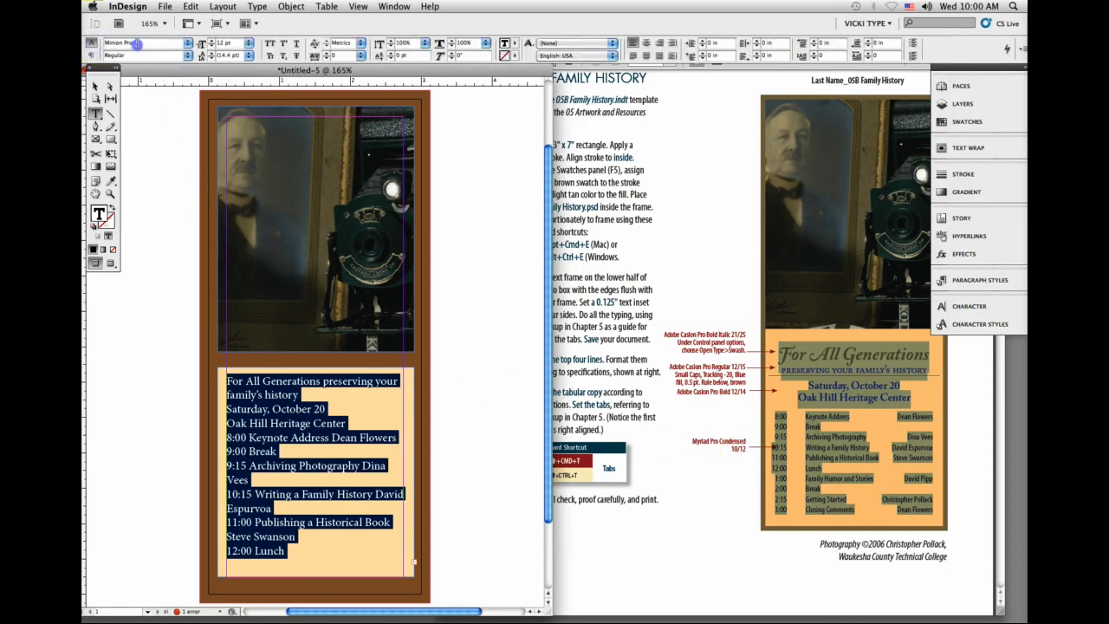
click(137, 42)
key(Return)
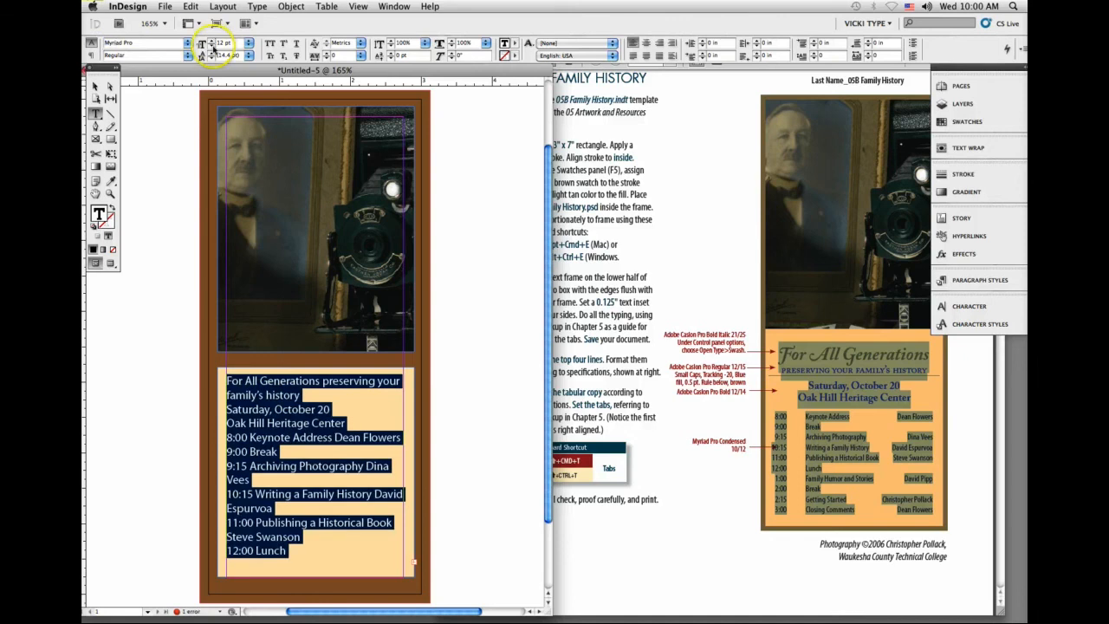
click(210, 46)
click(212, 46)
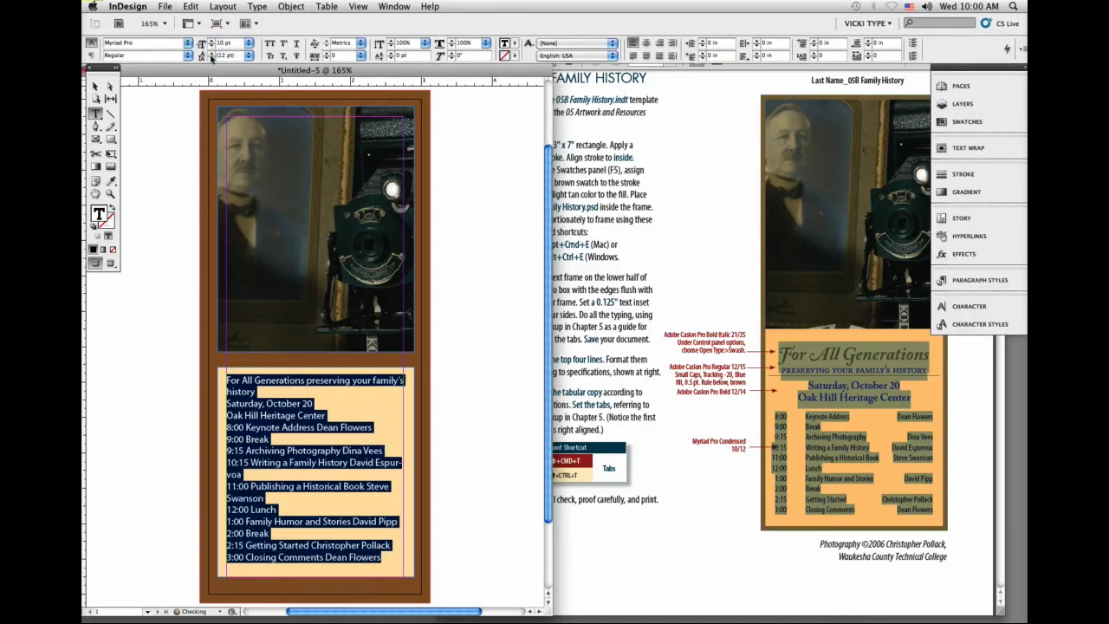
click(225, 55)
click(326, 438)
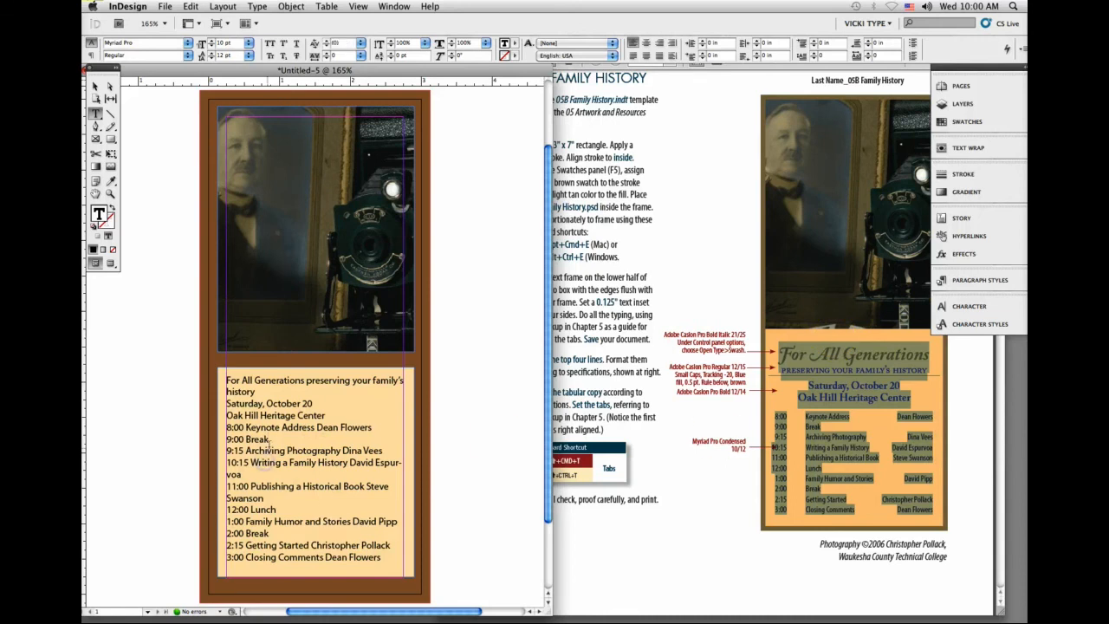
Step: Reduce the size of all the event text to 9 pt
key(super+a)
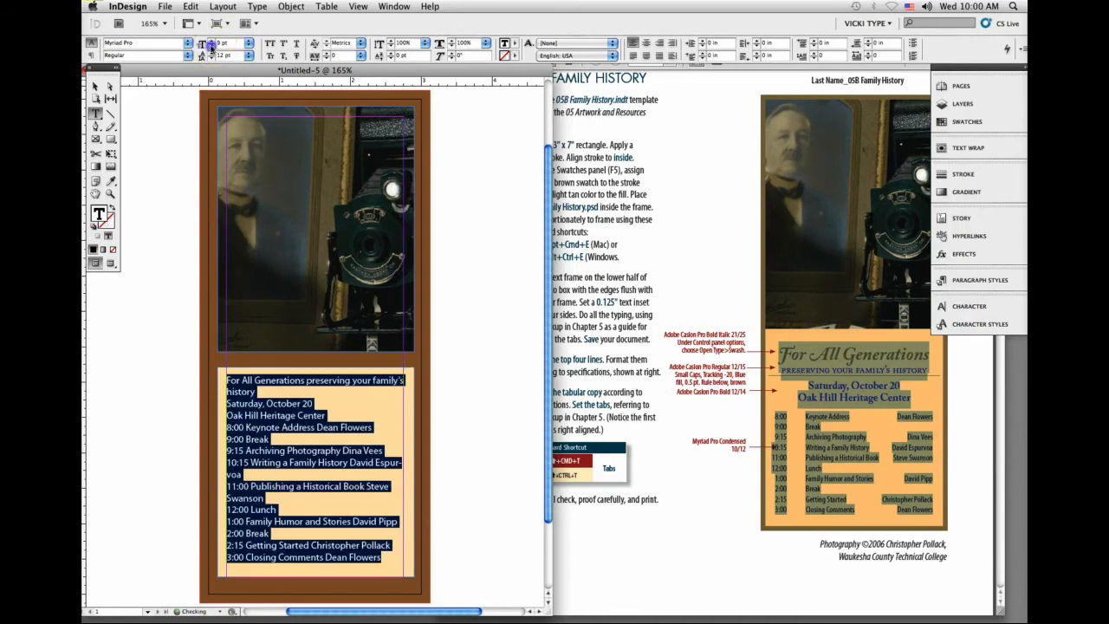
click(211, 46)
click(265, 382)
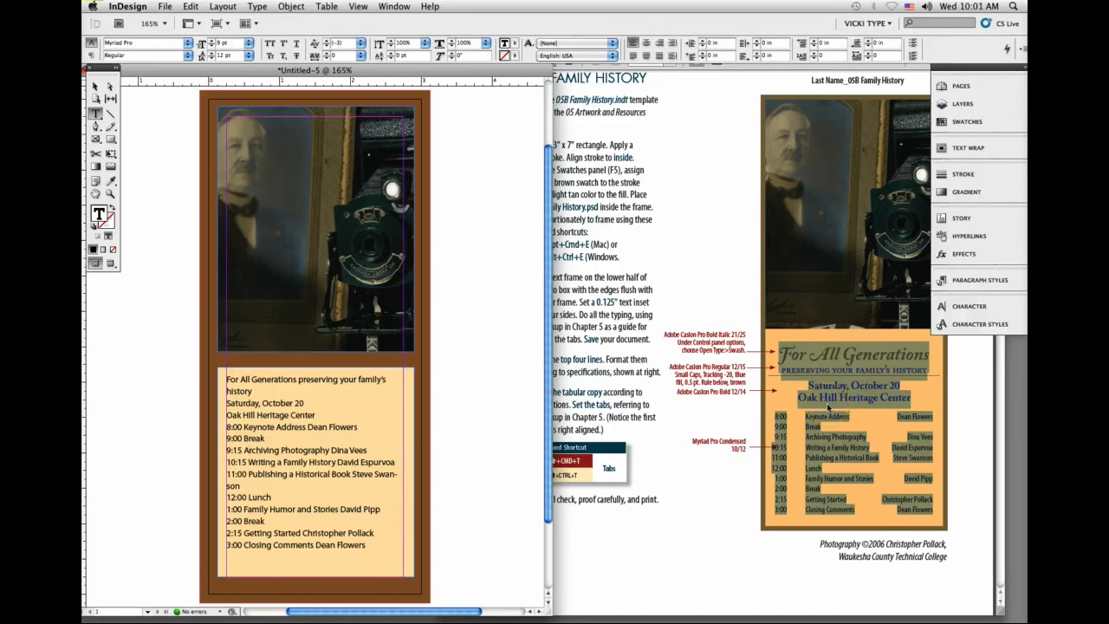
click(495, 477)
Step: Delete the title, date and venue text above the schedule, keeping an empty line before the 8:00 entry
click(261, 428)
drag(315, 416, 201, 367)
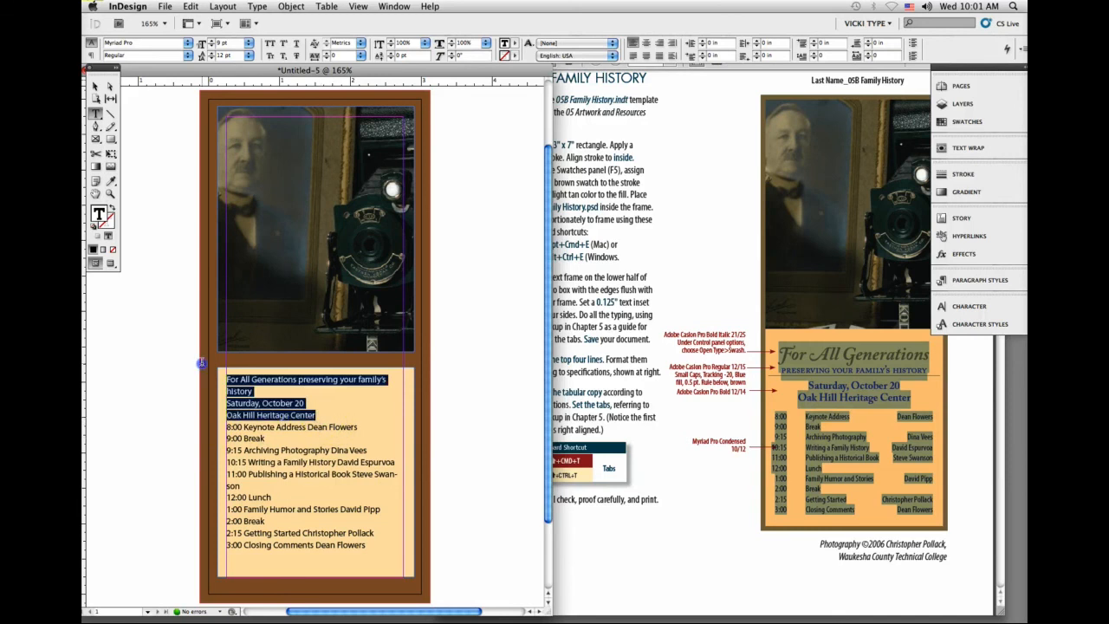
key(BackSpace)
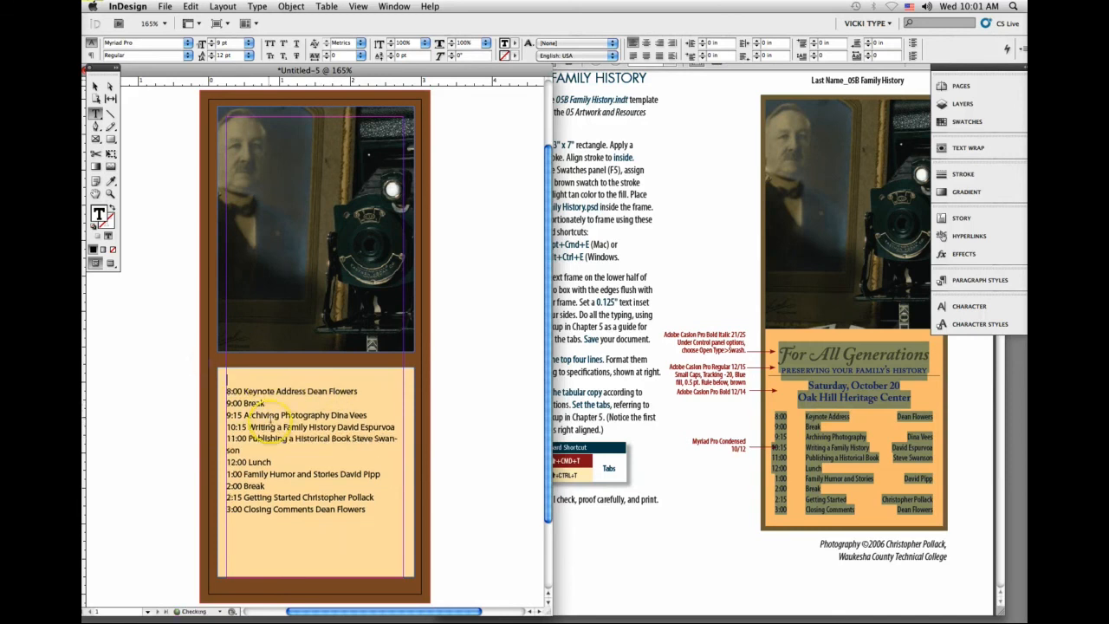
click(228, 392)
key(Delete)
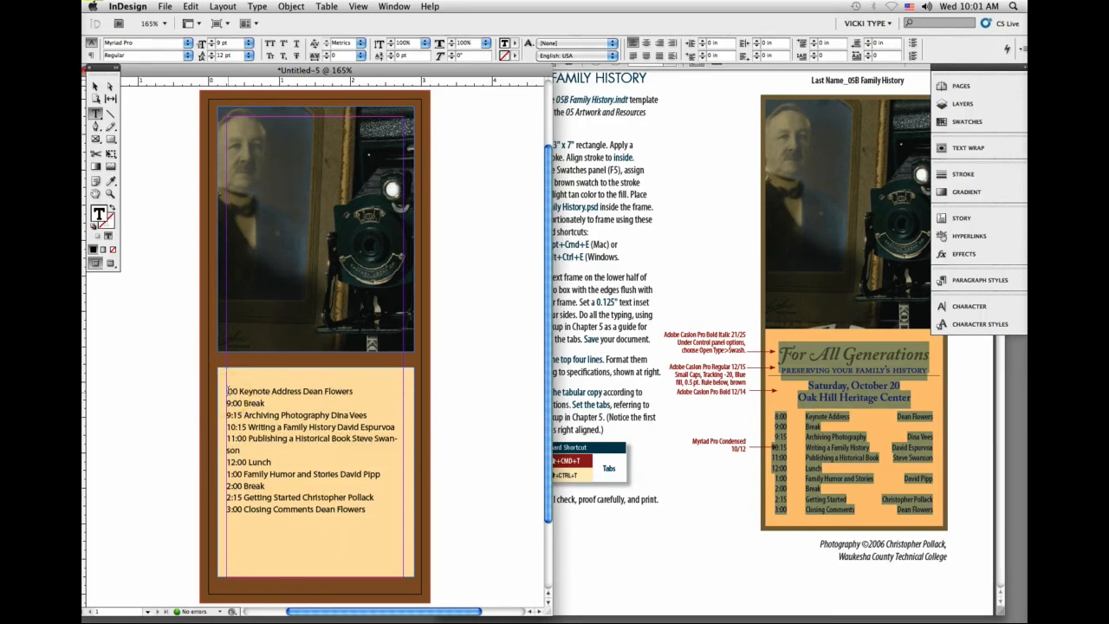
text(8)
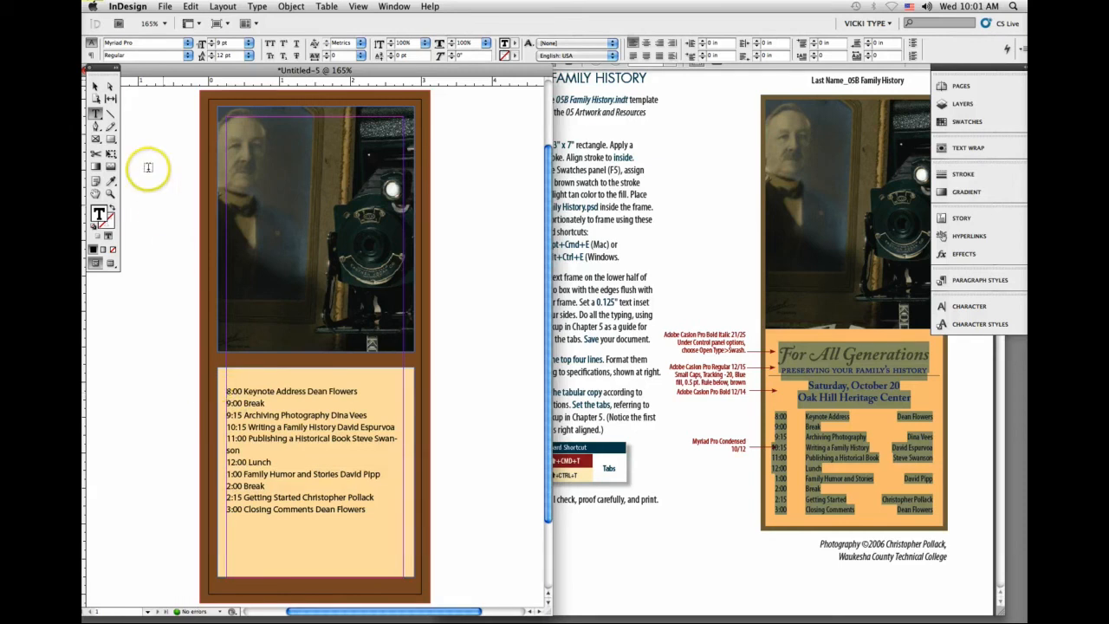
Step: Stretch the text frame up to the photo's lower edge and down to the brown border, making it about 3.318 in tall
click(95, 86)
click(362, 368)
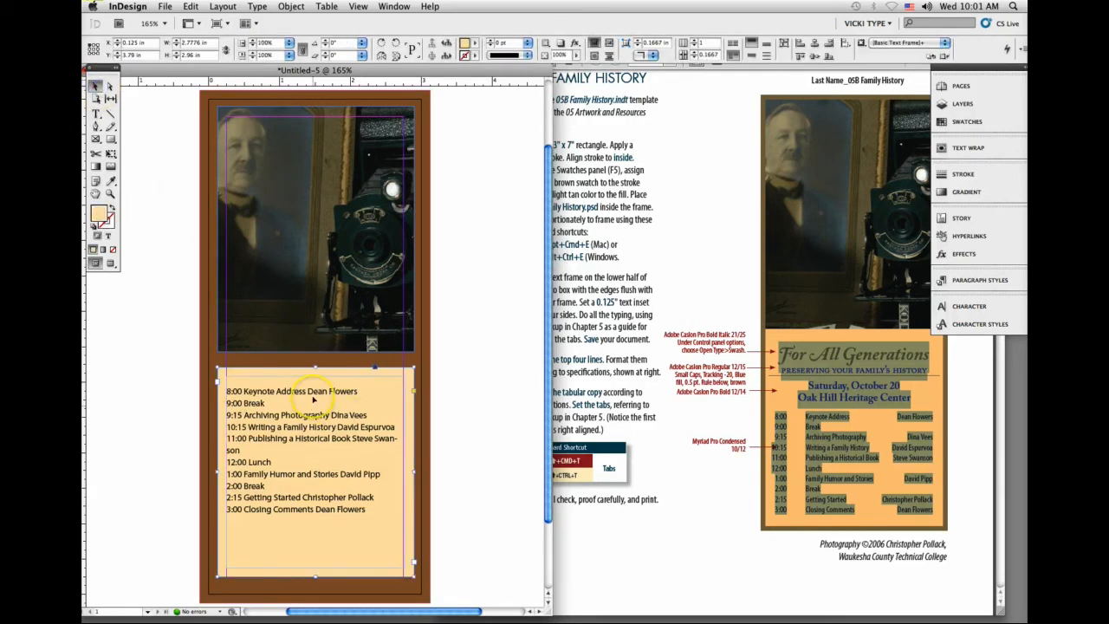
drag(316, 367, 316, 350)
drag(315, 575, 314, 586)
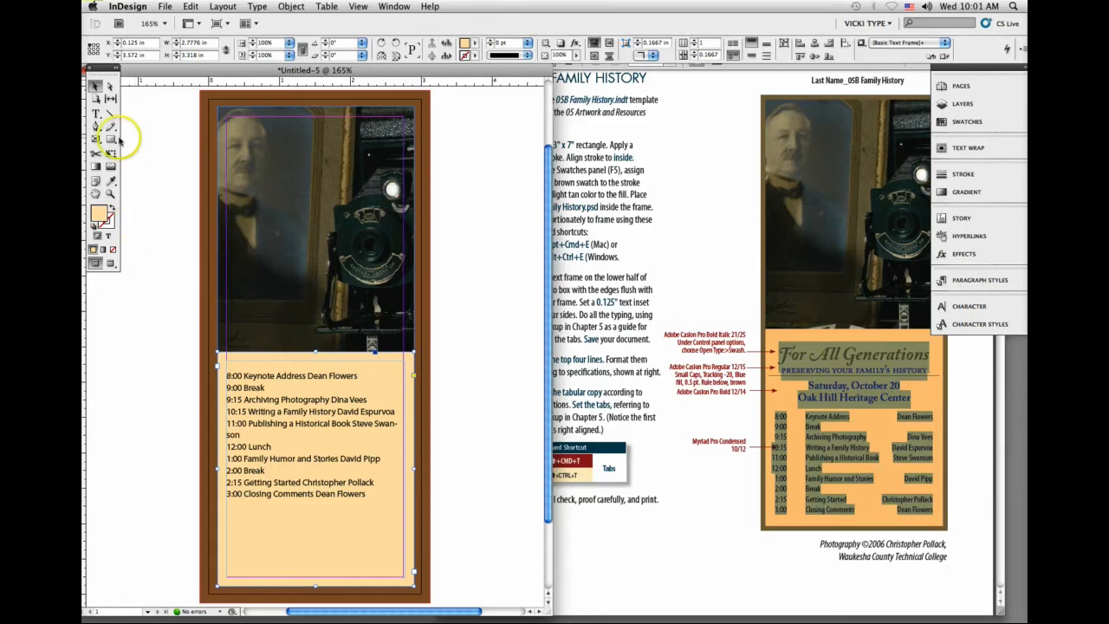
Step: Select all the schedule lines and add a center tab stop for them at 0.3472 in
click(96, 115)
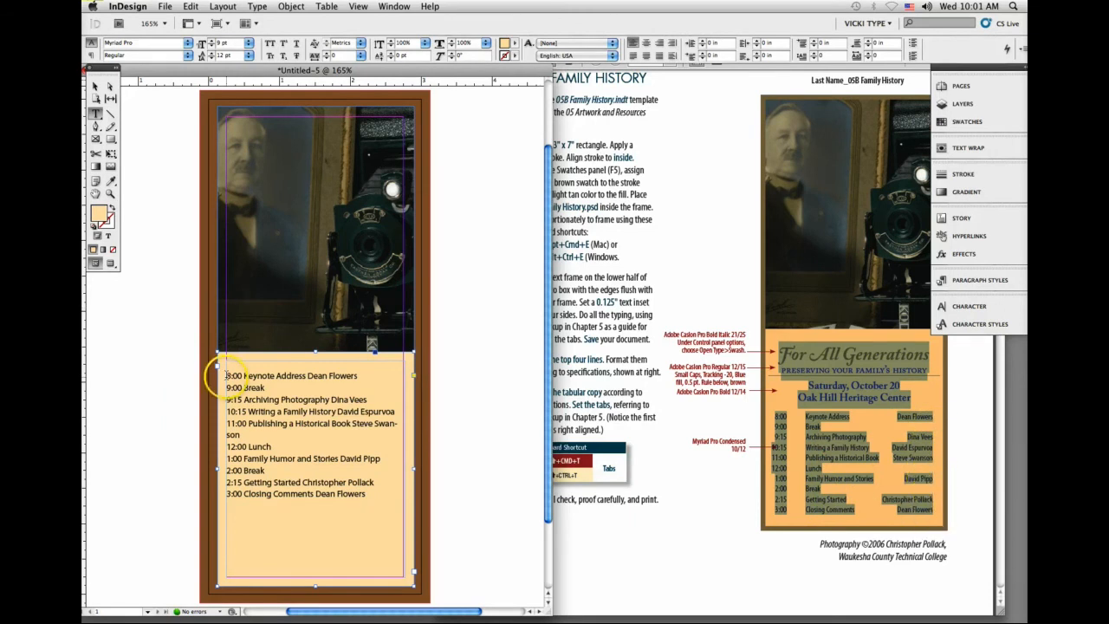
drag(220, 374, 367, 536)
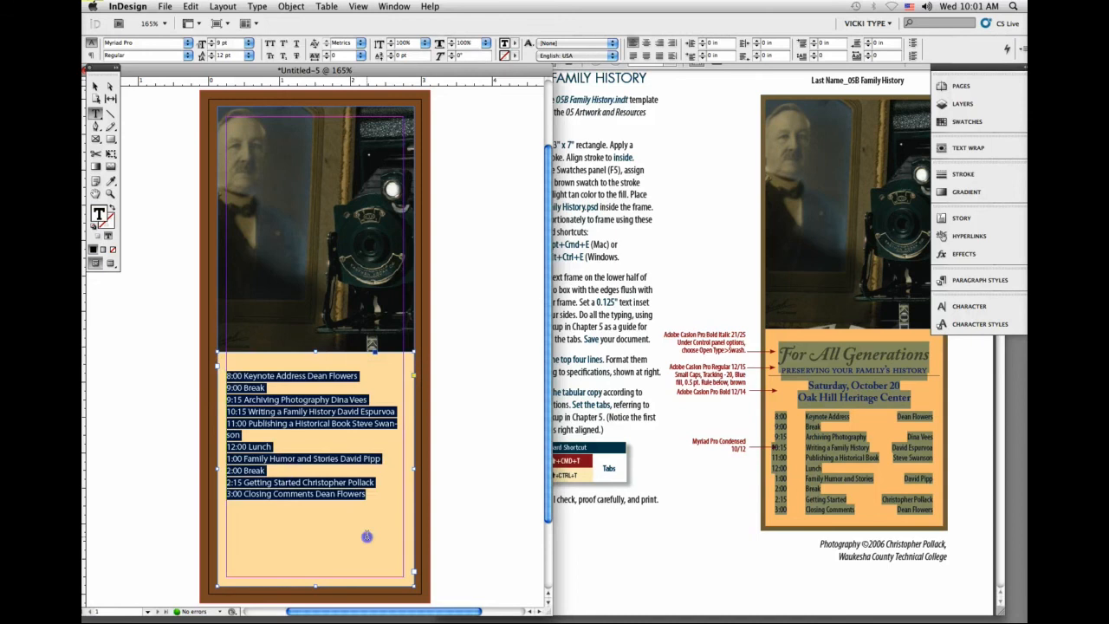
click(257, 6)
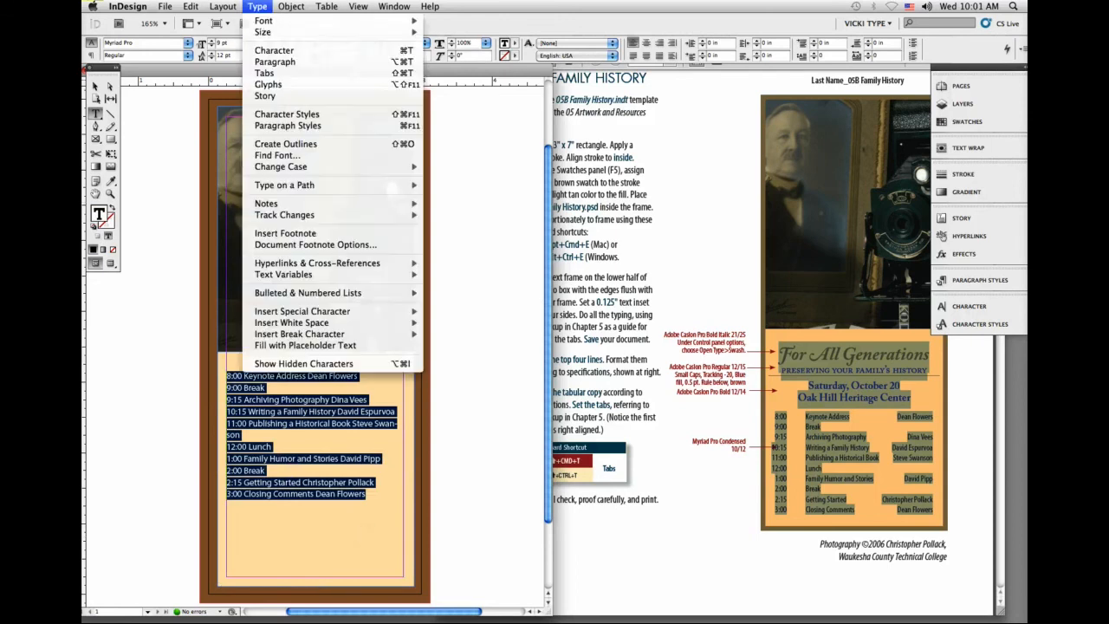
click(264, 72)
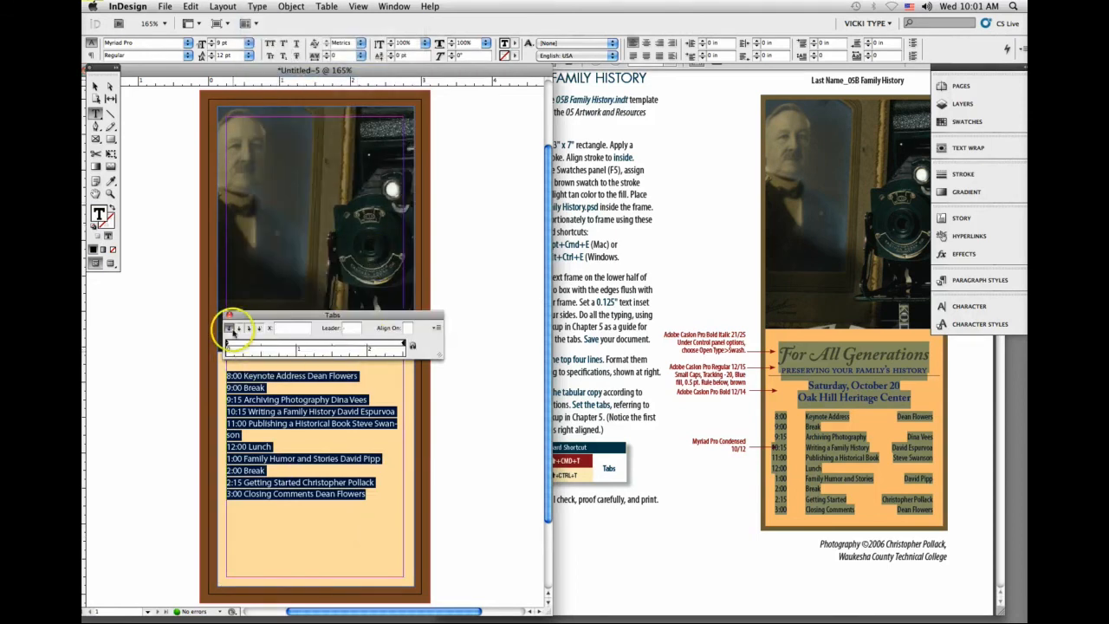
click(238, 329)
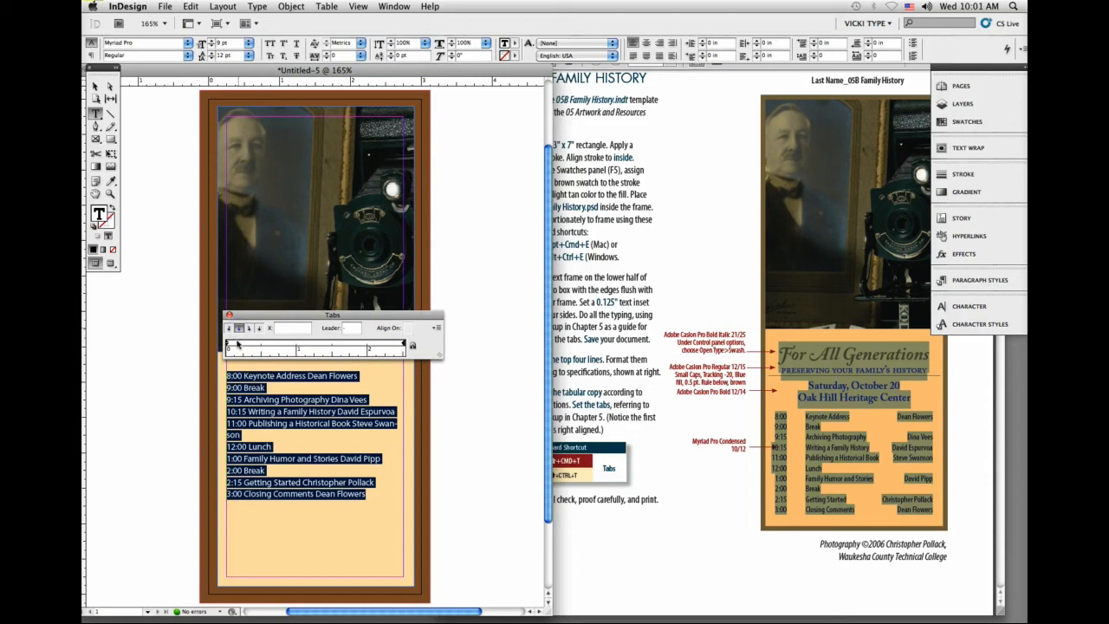
click(243, 344)
drag(243, 344, 249, 346)
drag(248, 345, 249, 345)
drag(247, 344, 249, 345)
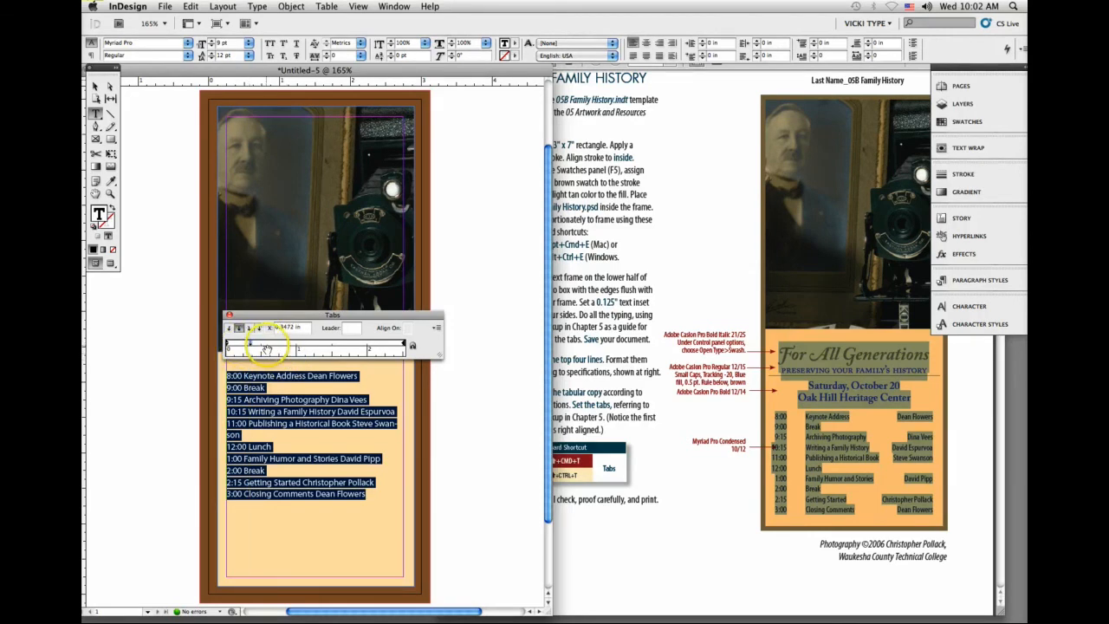
Step: Add a left-aligned tab stop at 0.5556 in and make the 0.3472 in stop right-aligned
drag(265, 345, 266, 344)
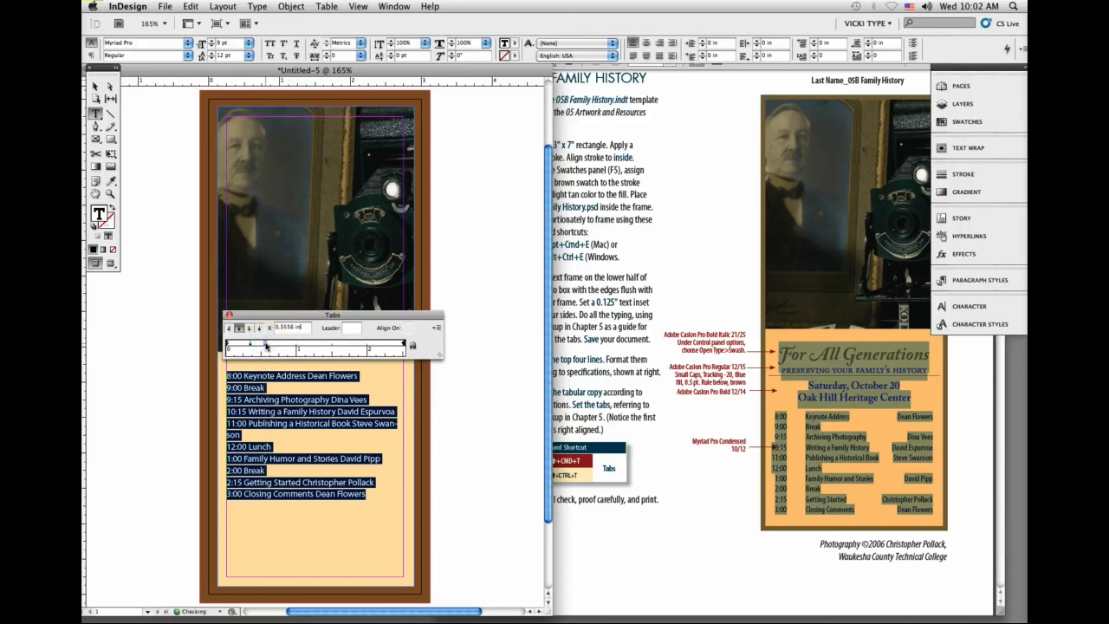
click(229, 329)
click(265, 345)
click(239, 327)
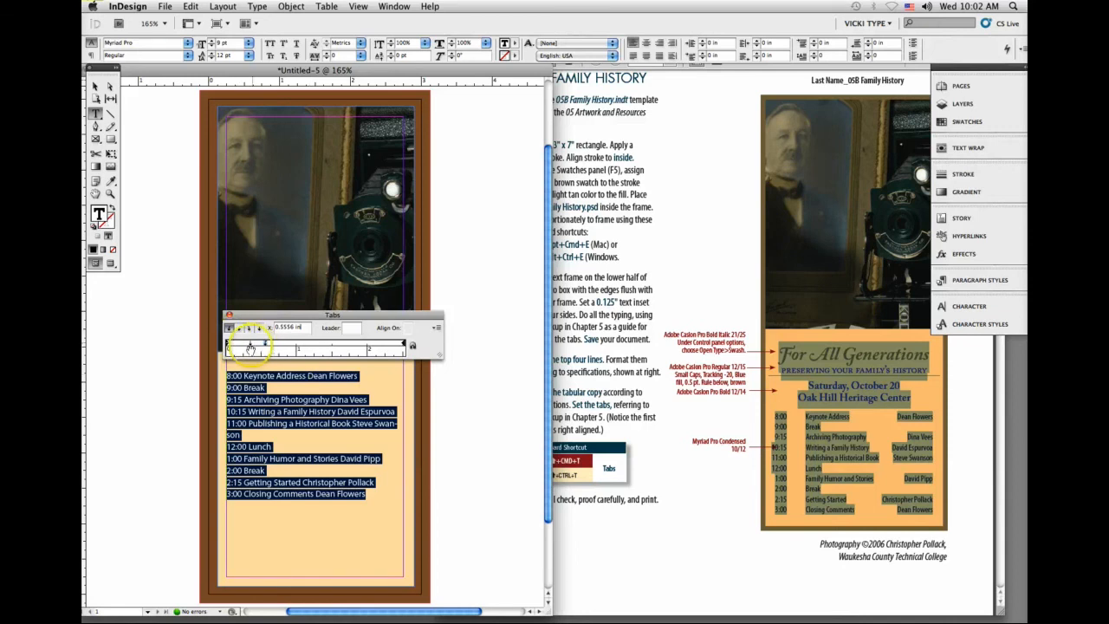
click(251, 346)
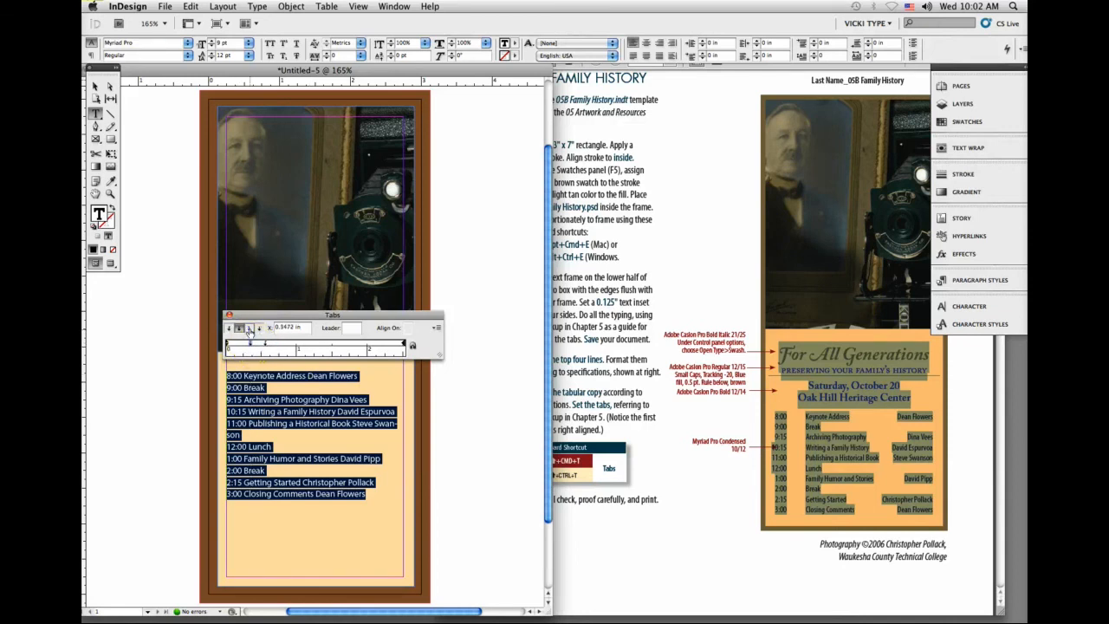
click(248, 328)
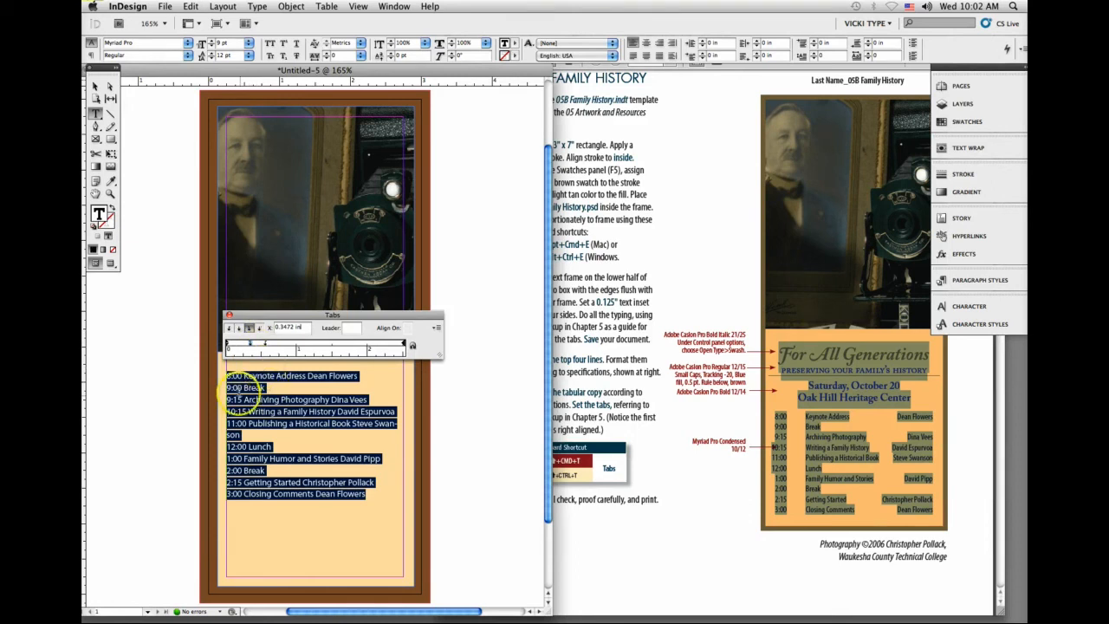
Step: Insert tabs in the 8:00 line before the time, before Keynote Address and before the speaker's name
click(228, 374)
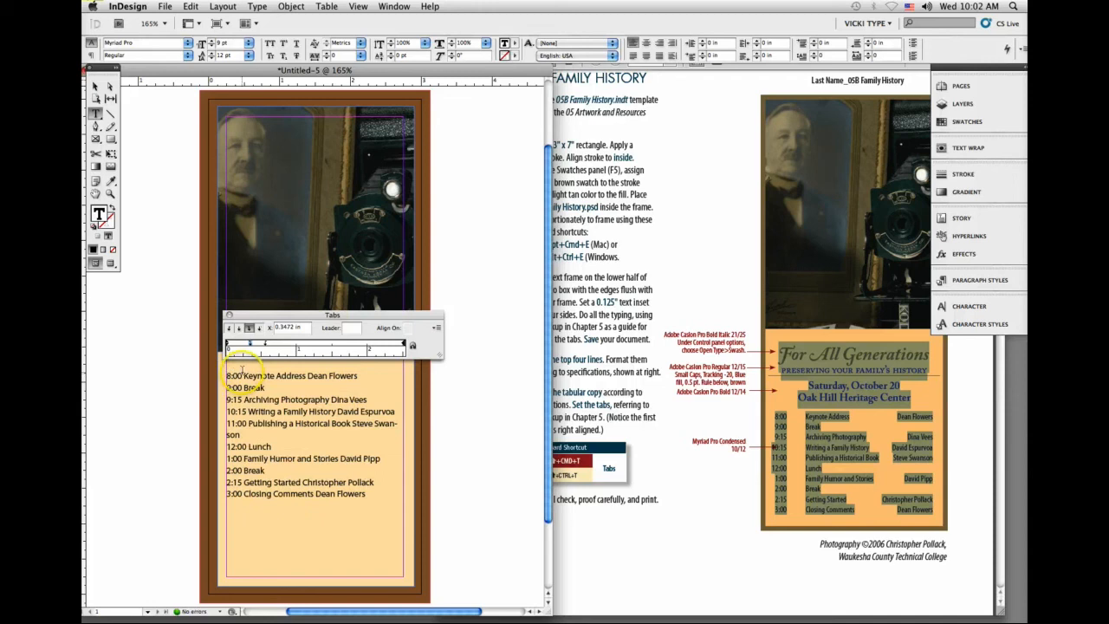
click(243, 374)
key(Tab)
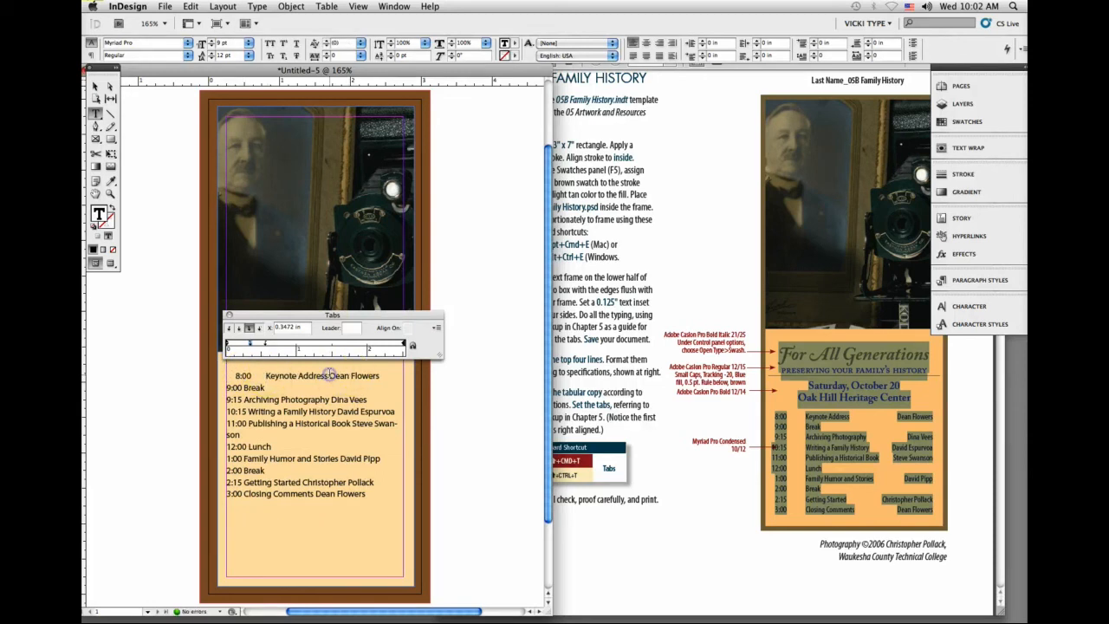
click(330, 374)
key(Tab)
click(228, 386)
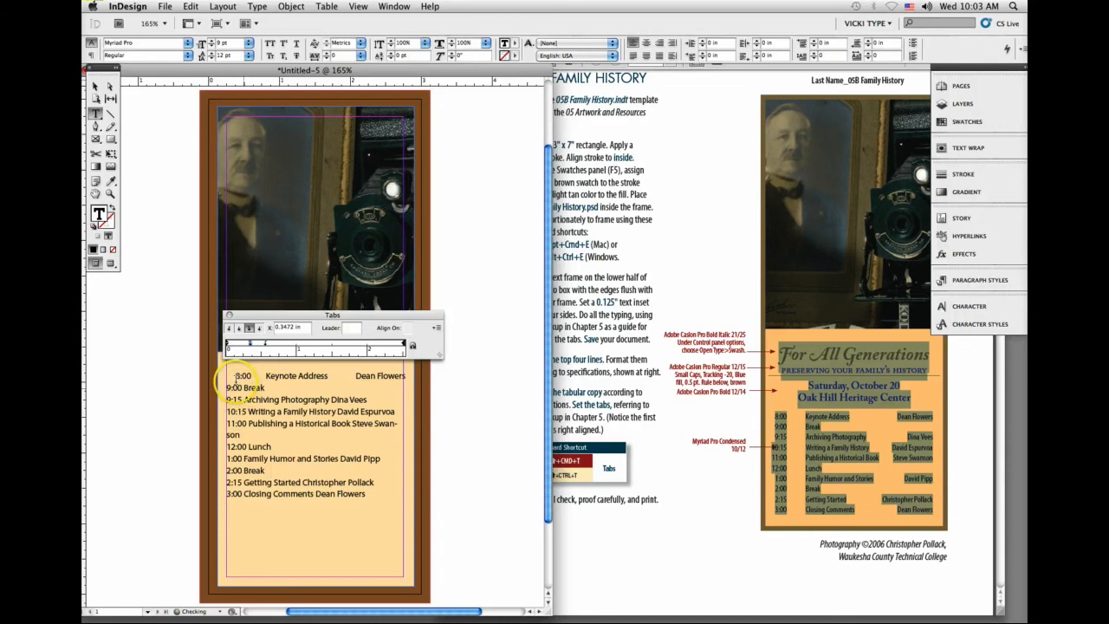
Step: Show the hidden characters in the schedule text
click(256, 6)
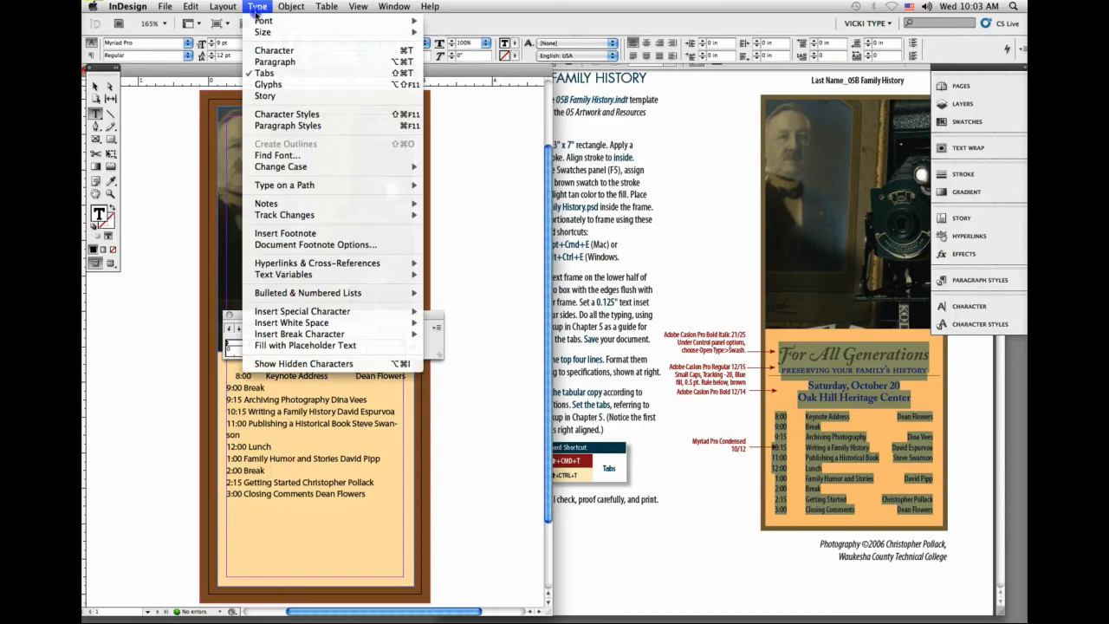
click(309, 366)
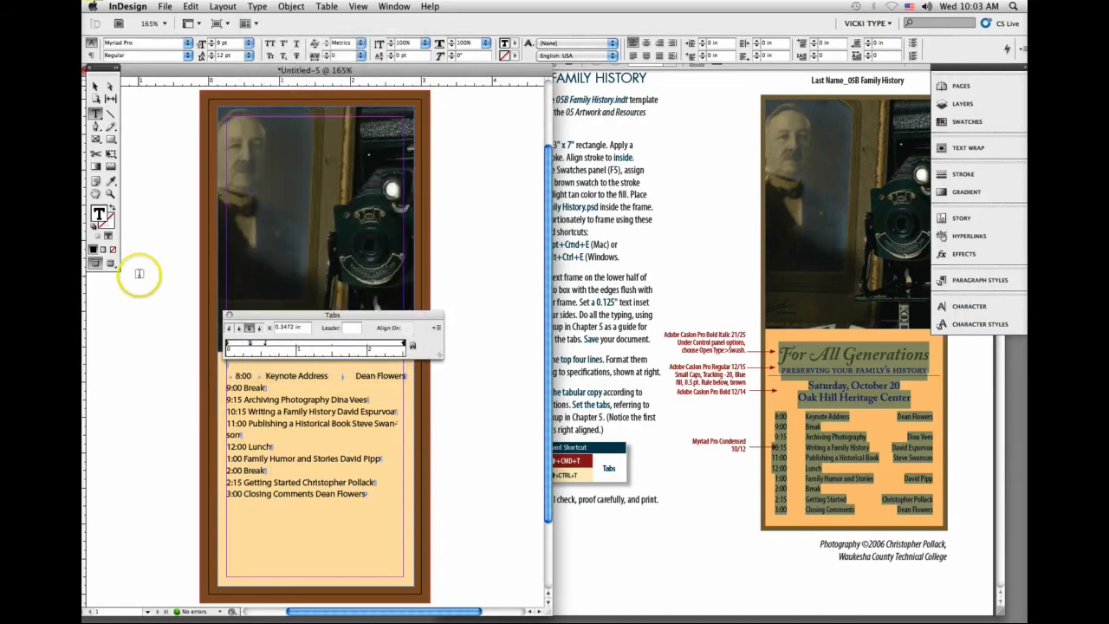
click(110, 192)
drag(186, 284, 465, 562)
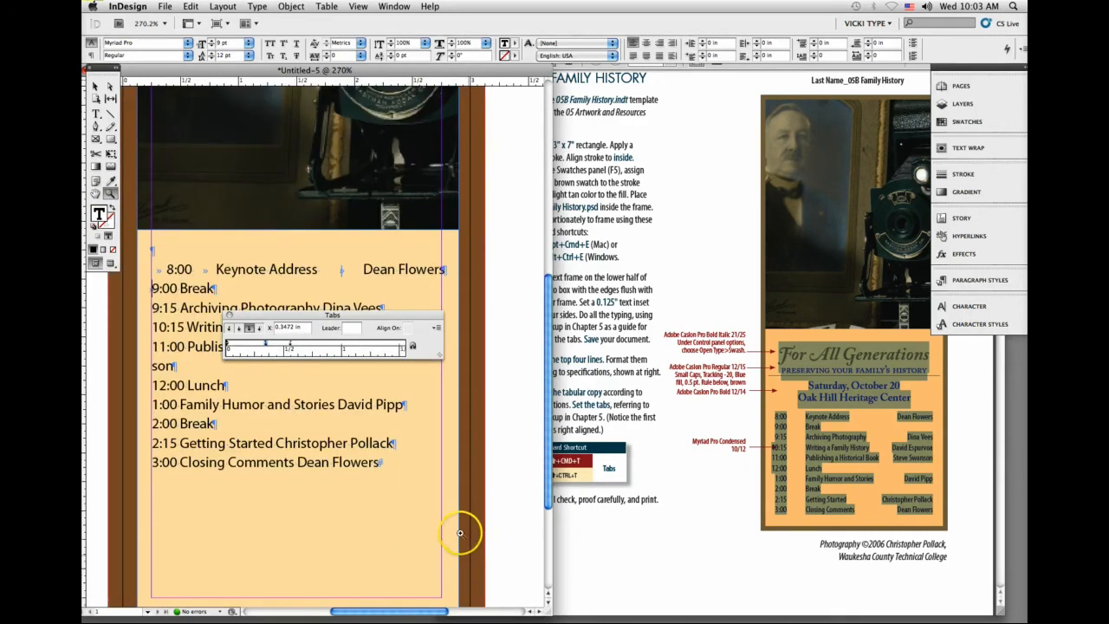
Step: Move the Tabs ruler off the schedule and insert tabs in the 9:00 line before the time and before Break
drag(299, 317, 217, 183)
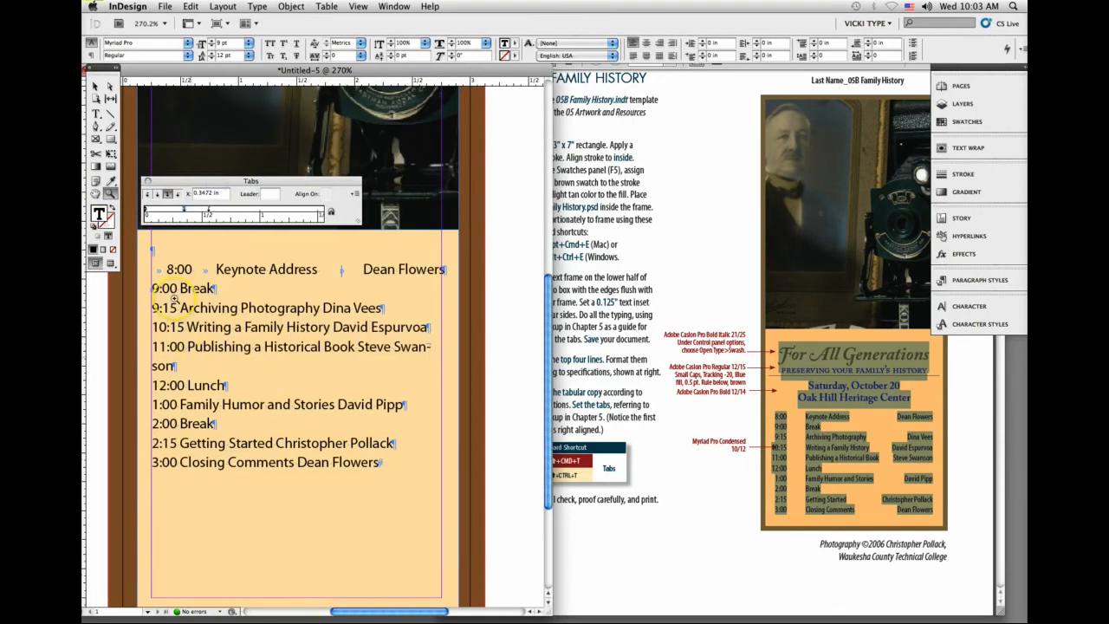
click(151, 289)
click(95, 114)
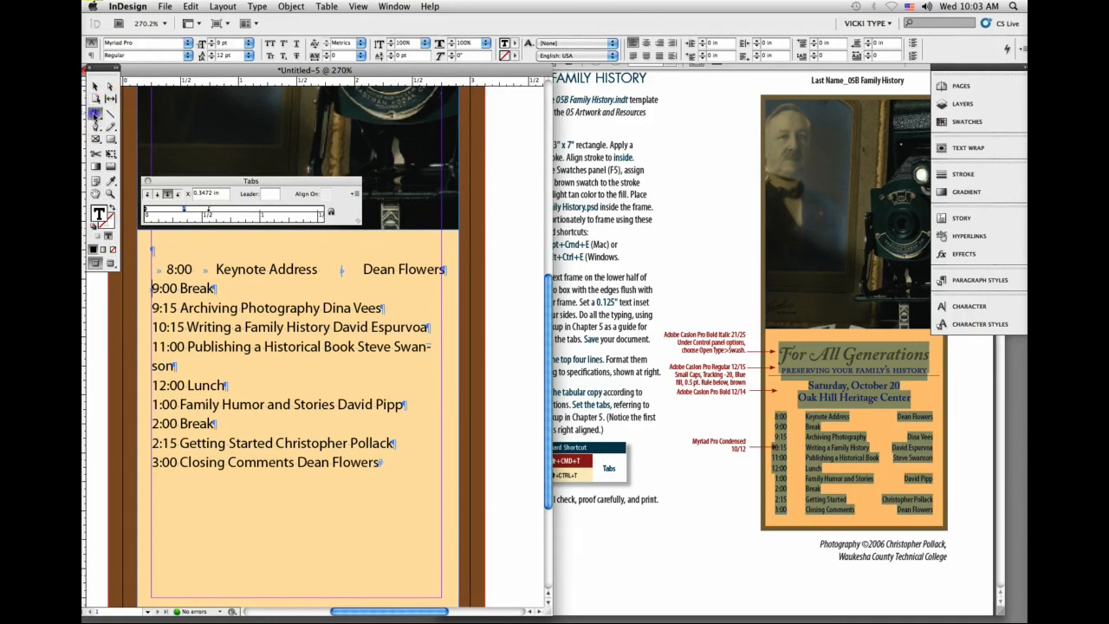
click(181, 289)
key(BackSpace)
key(Tab)
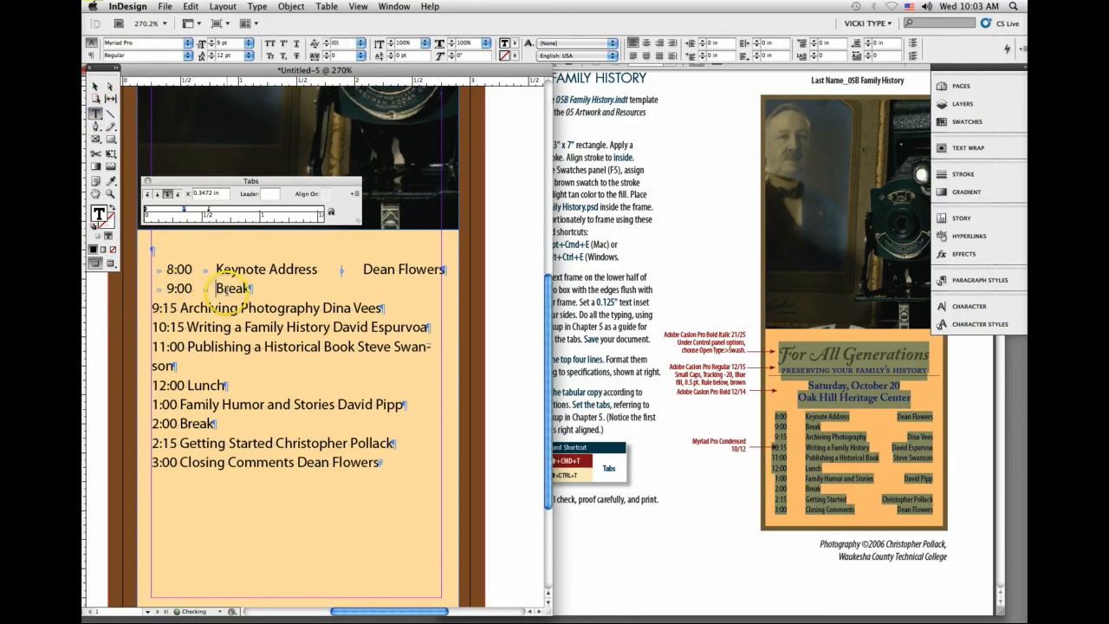
Step: Insert tabs in the 9:15 line before the time, before Archiving Photography and before the speaker's name
click(152, 308)
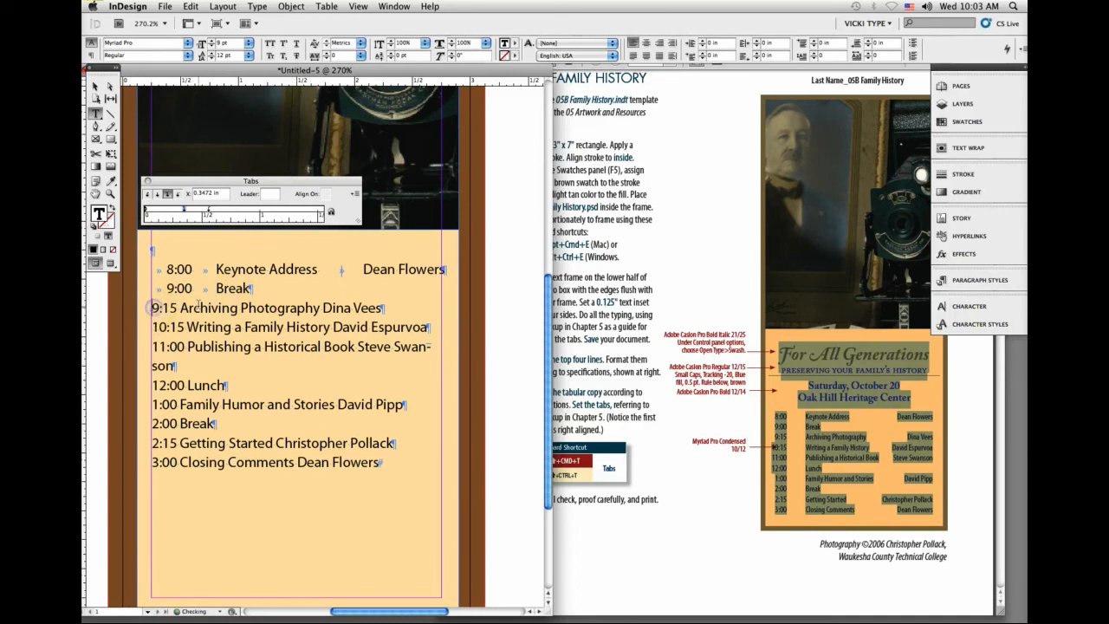
key(Tab)
click(180, 308)
key(BackSpace)
key(Tab)
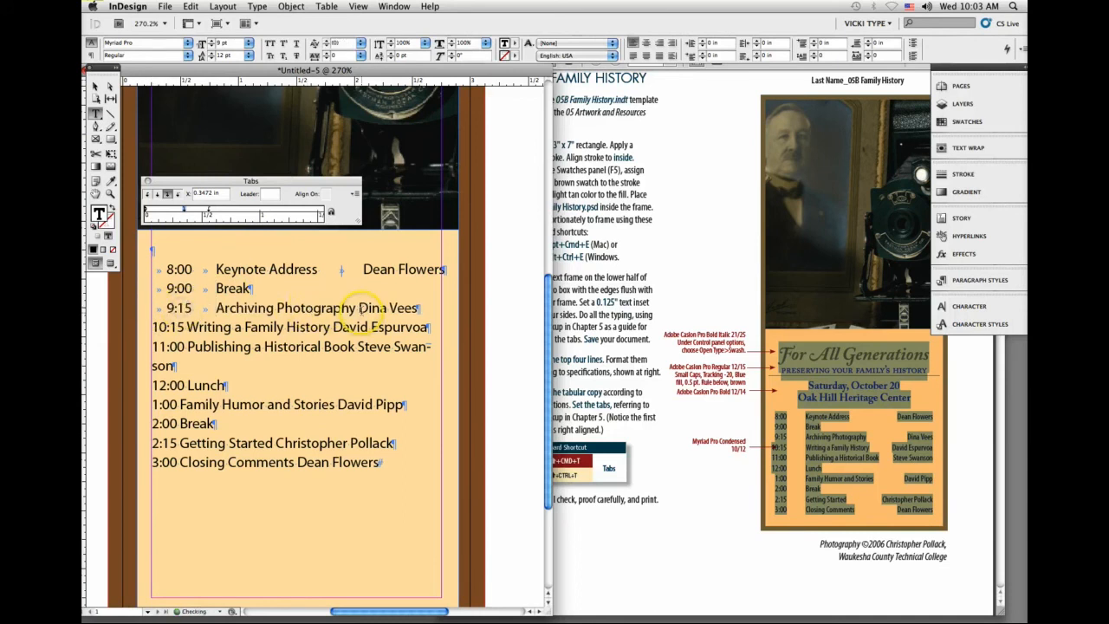
click(361, 310)
key(BackSpace)
key(Tab)
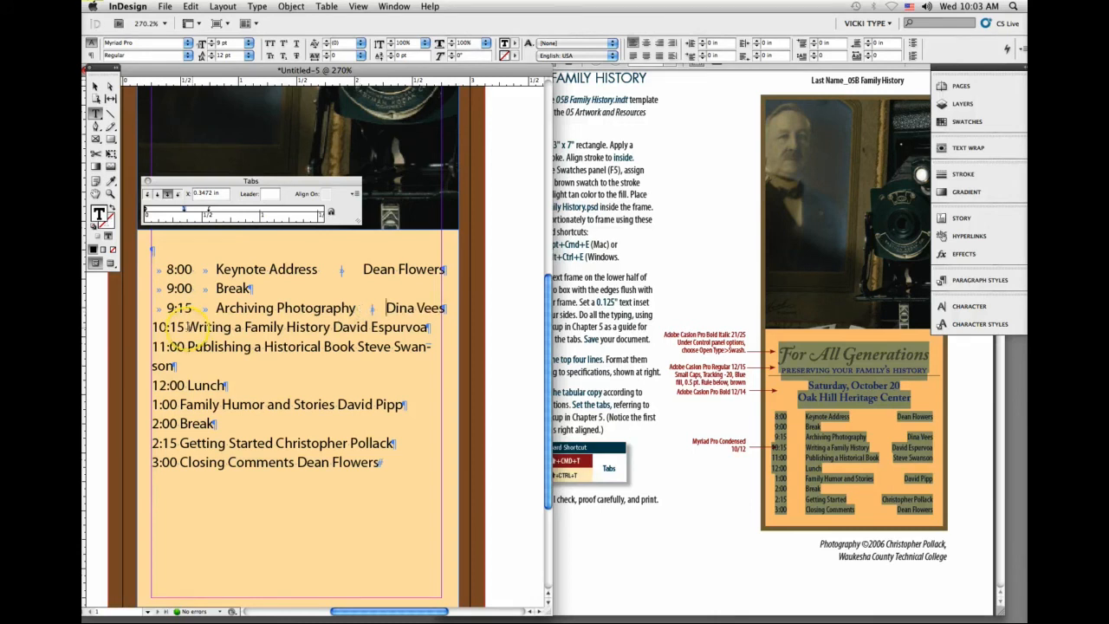
Step: Insert tabs in the 10:15 line before the time, before Writing a Family History and before the speaker's name
click(153, 327)
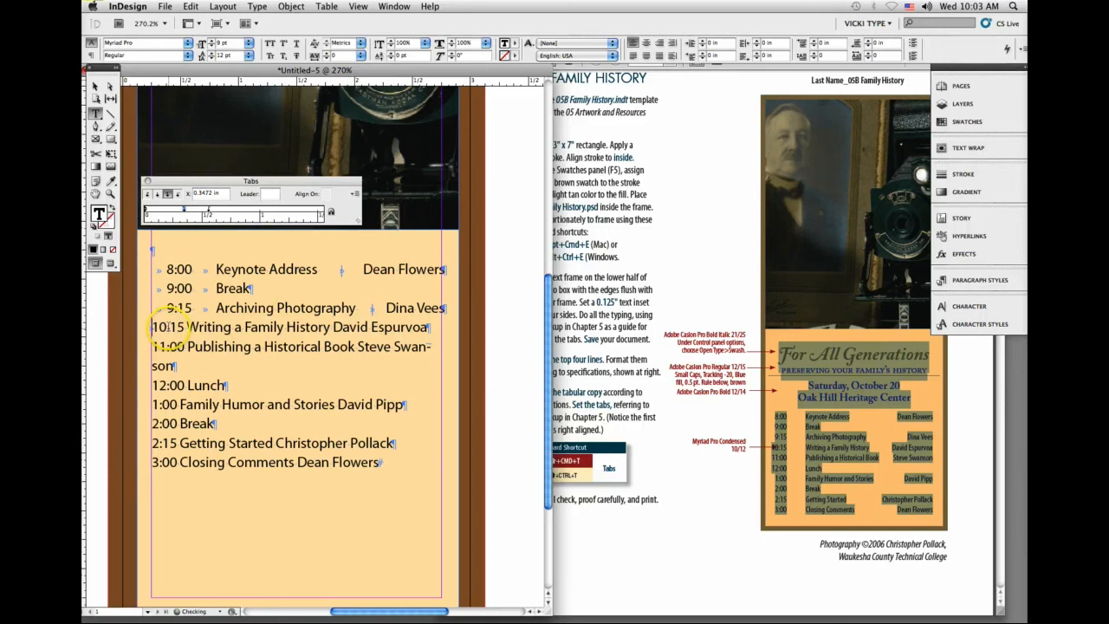
click(186, 326)
drag(185, 326, 188, 326)
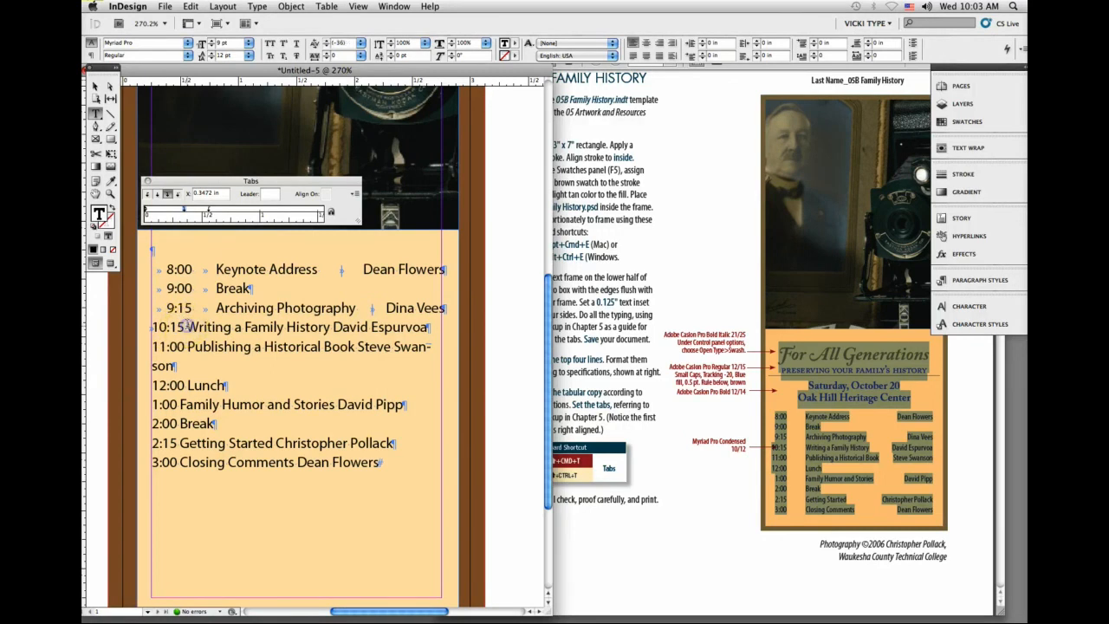
key(Tab)
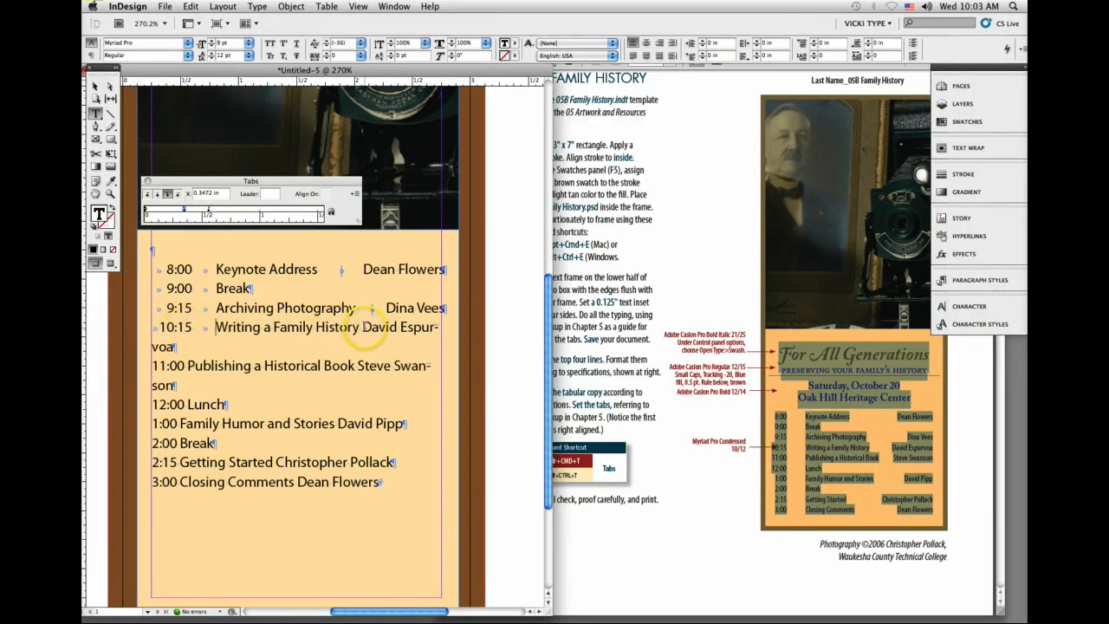
click(363, 326)
key(Tab)
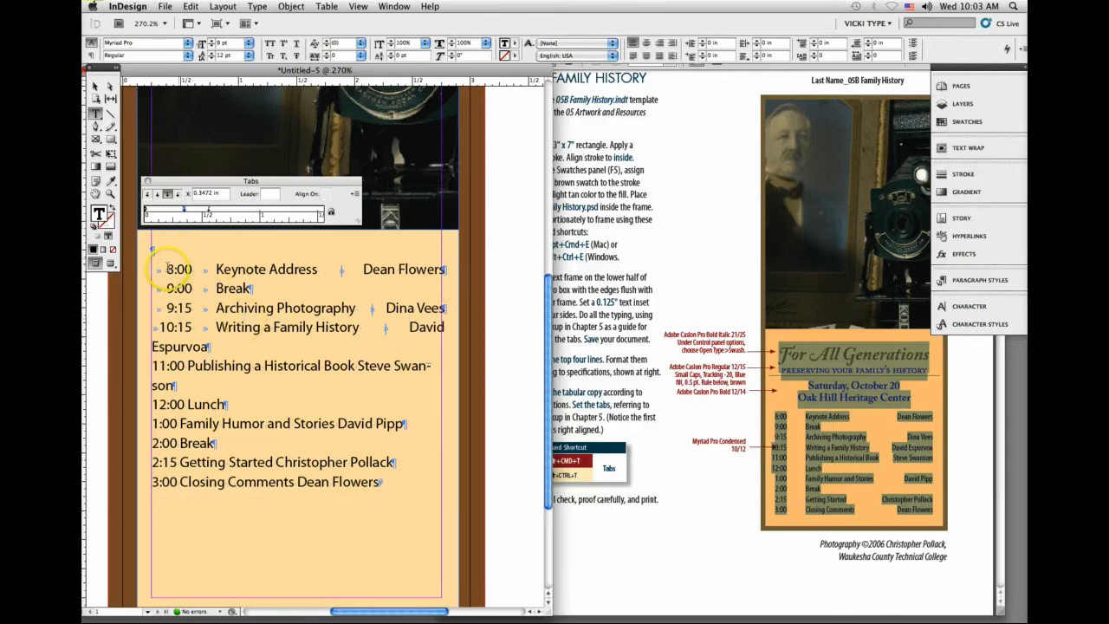
Step: Select all the schedule lines and set their font style to Myriad Pro Condensed, keeping the size at 9 pt
drag(156, 268, 420, 492)
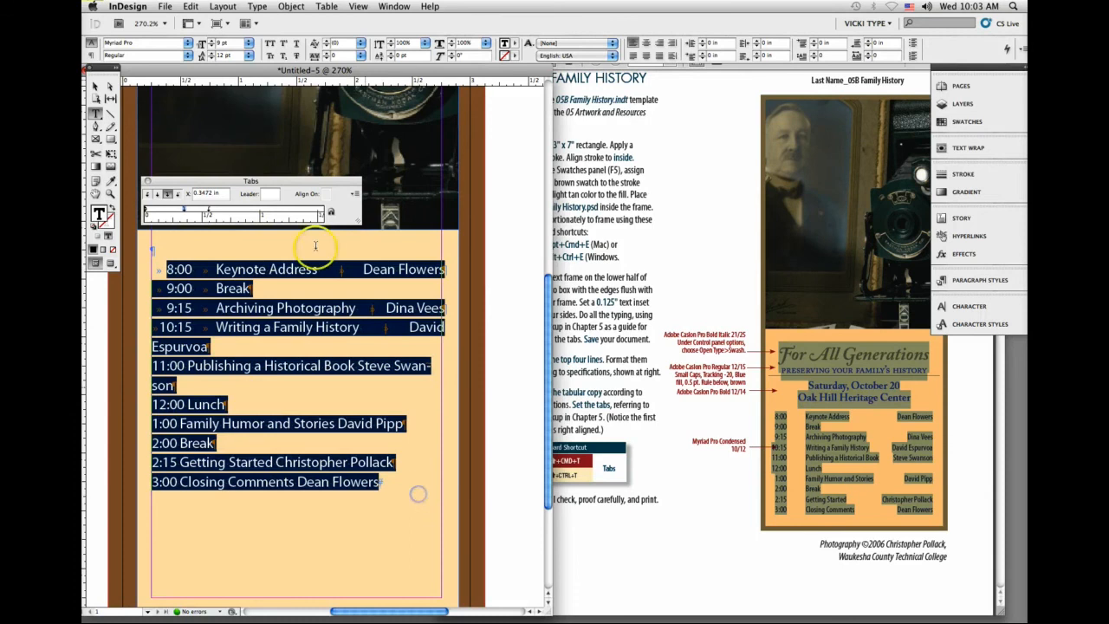
click(208, 47)
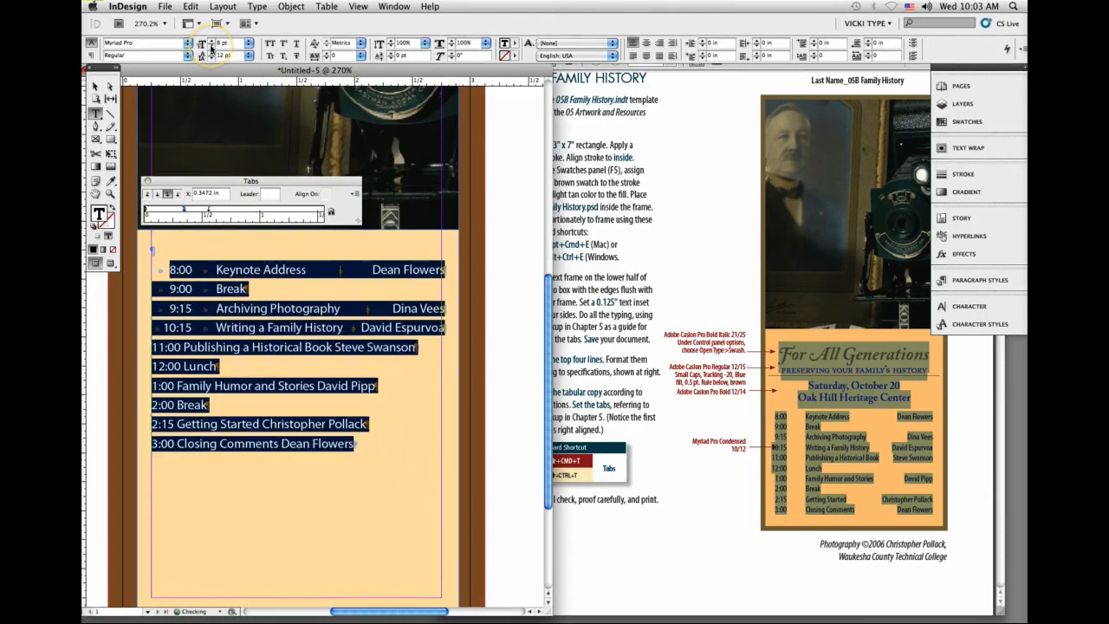
key(super+z)
click(187, 55)
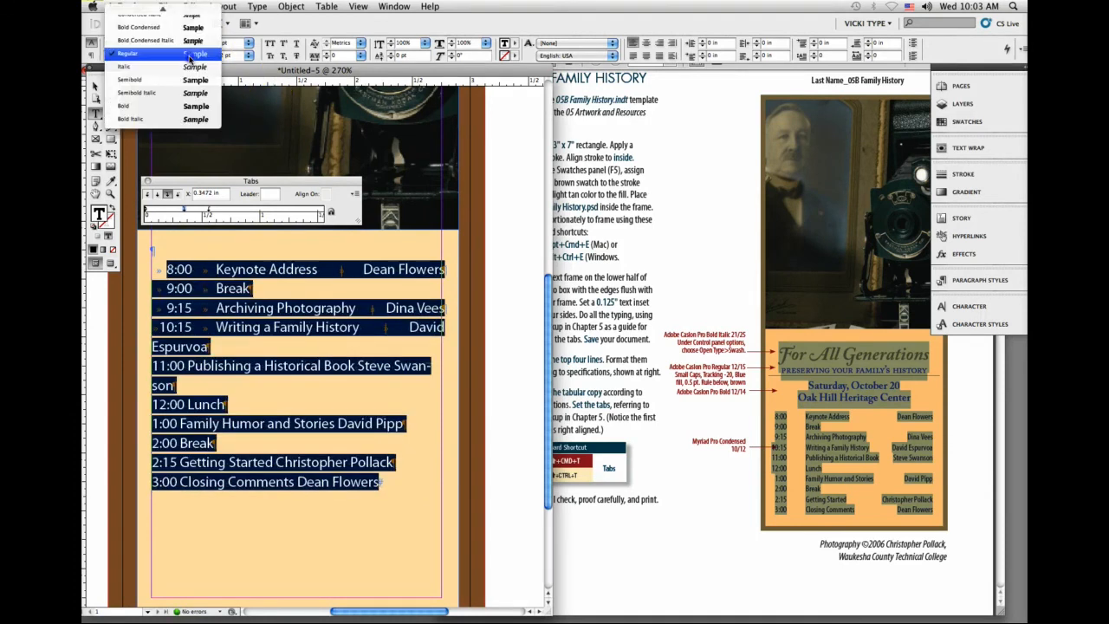
click(192, 15)
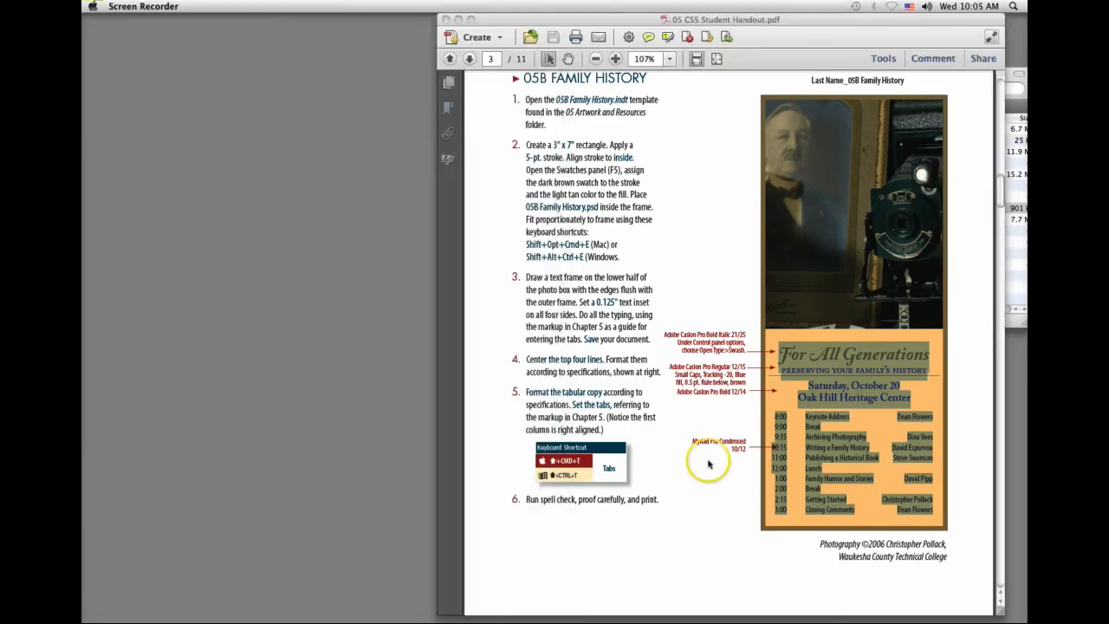
Step: Look through the remaining projects in the student handout, from 05C Fun in the Sun to 05F Calendar
scroll(708, 459, down, 10)
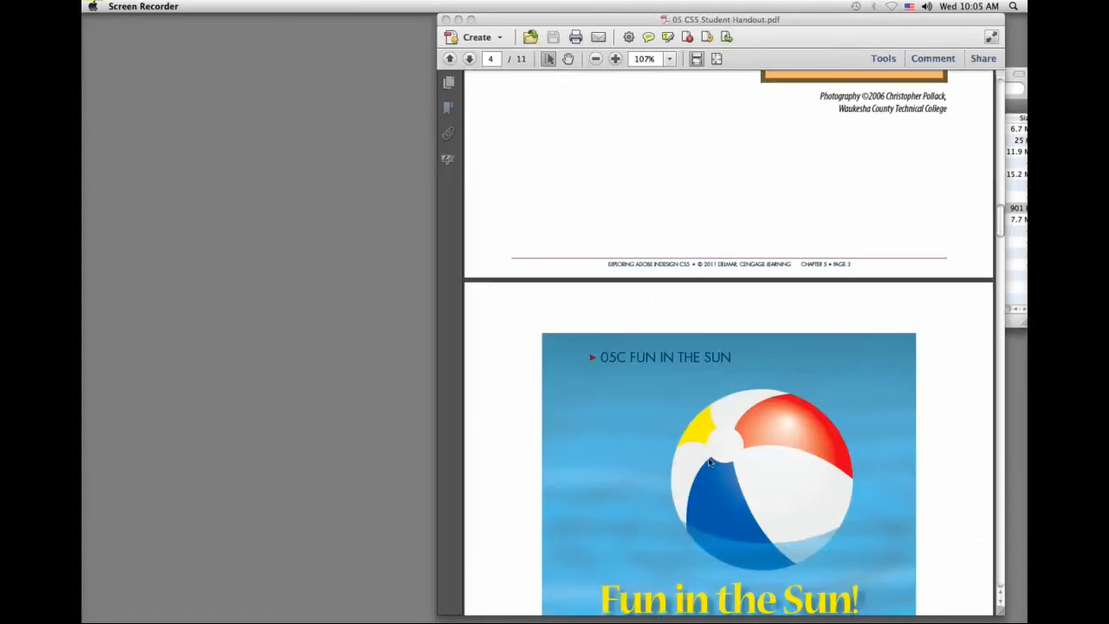
scroll(708, 460, down, 5)
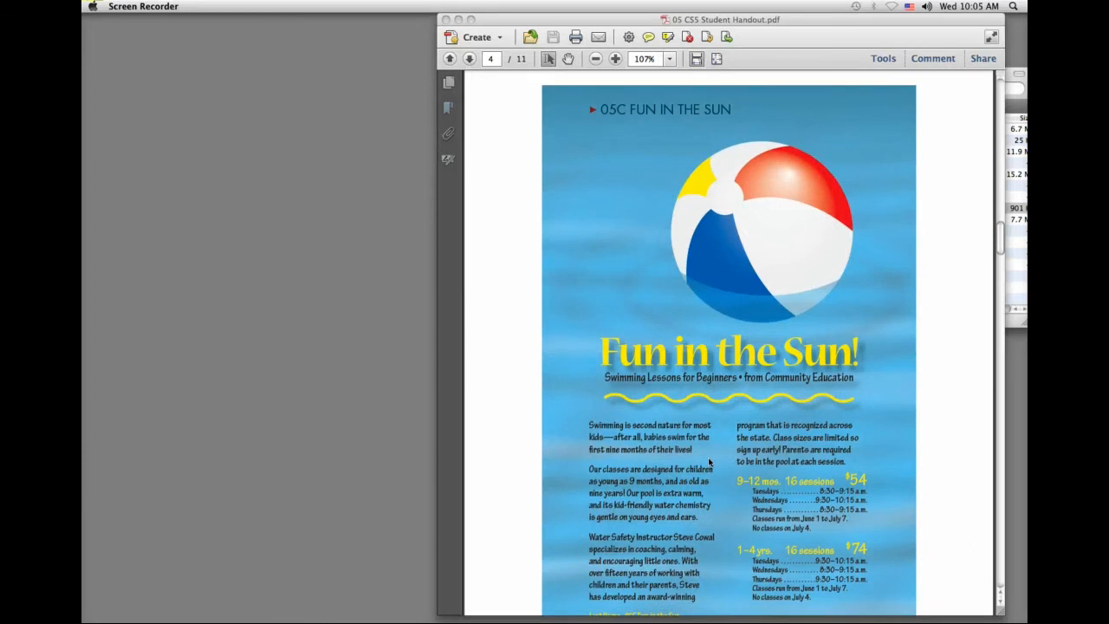
scroll(708, 462, up, 1)
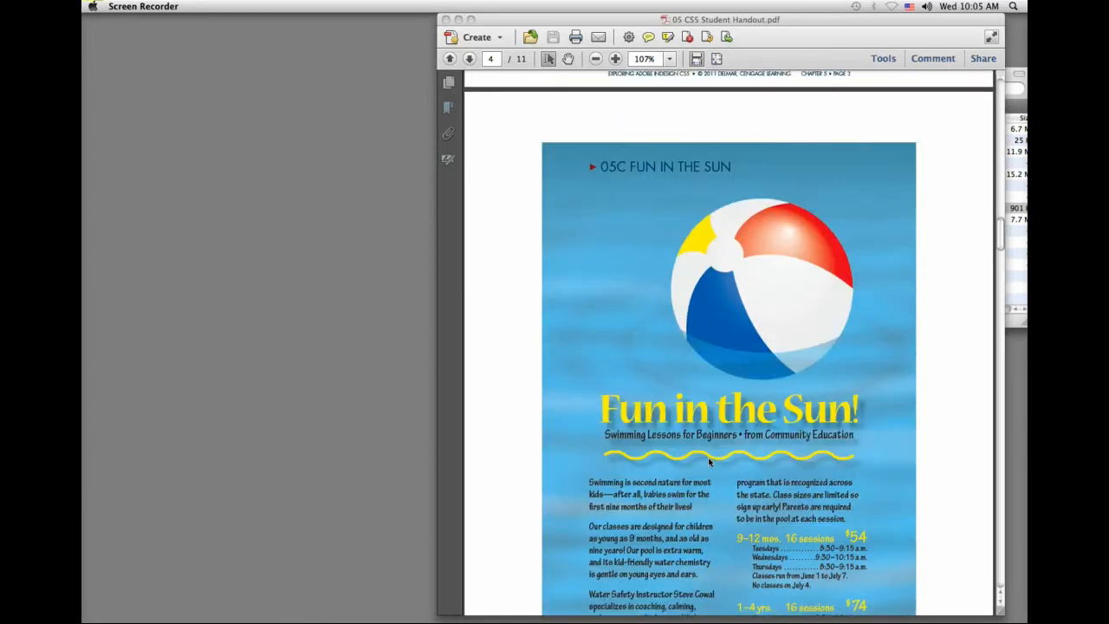
scroll(708, 462, up, 8)
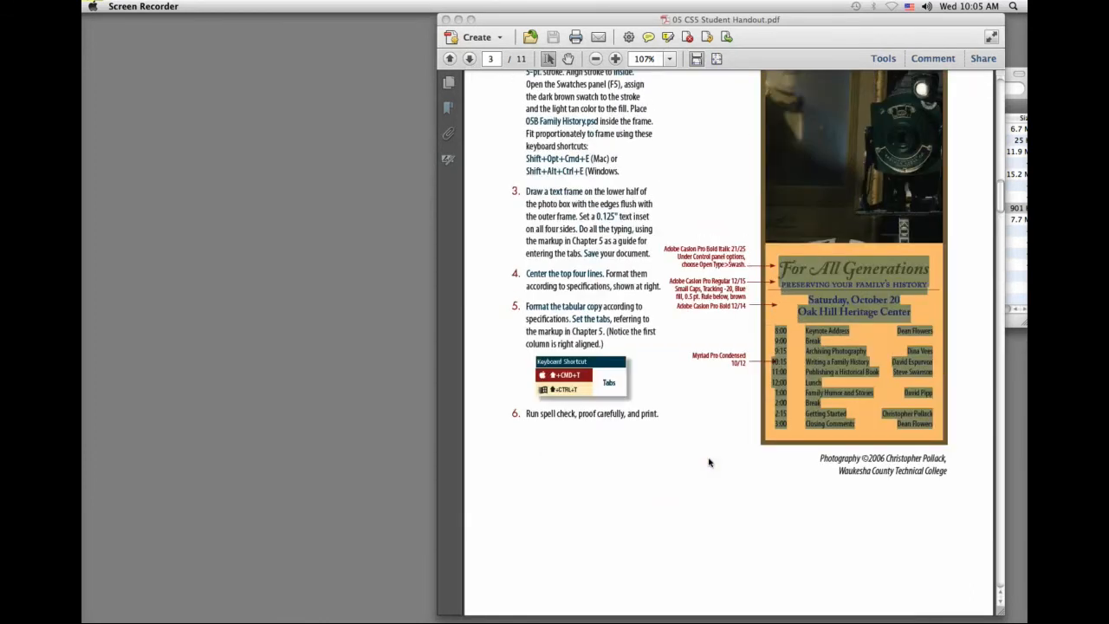
scroll(709, 463, down, 15)
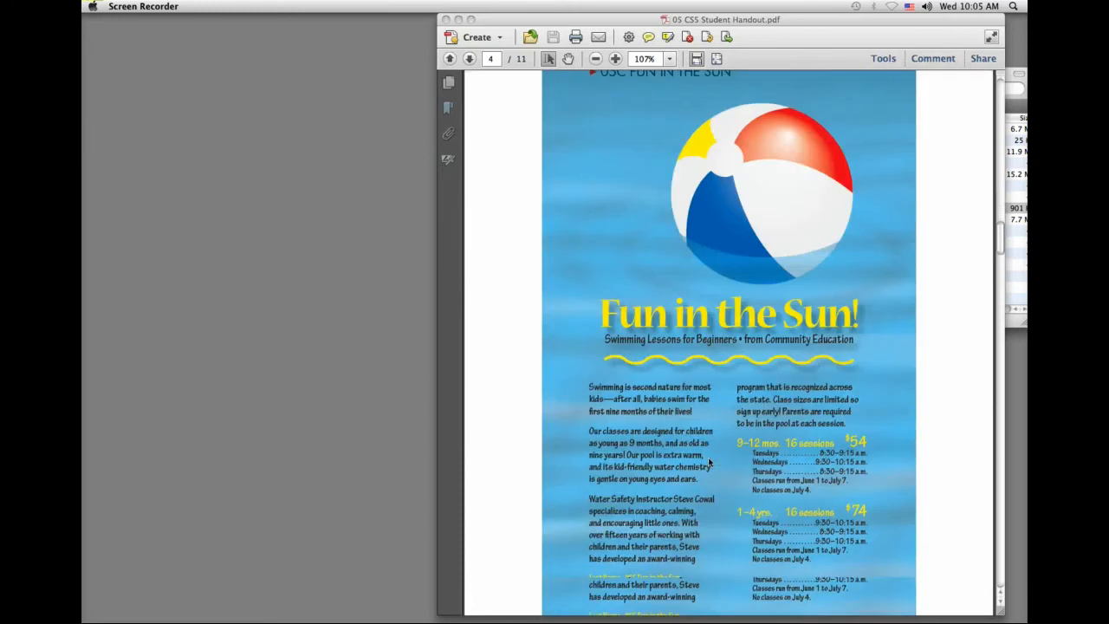
scroll(709, 461, down, 20)
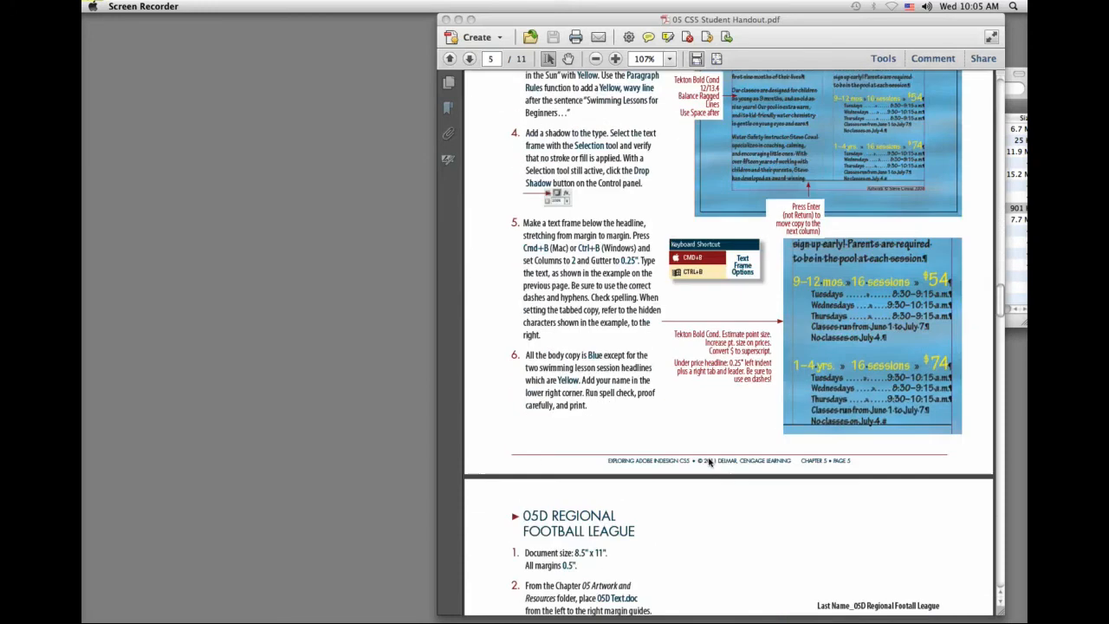
scroll(709, 463, down, 20)
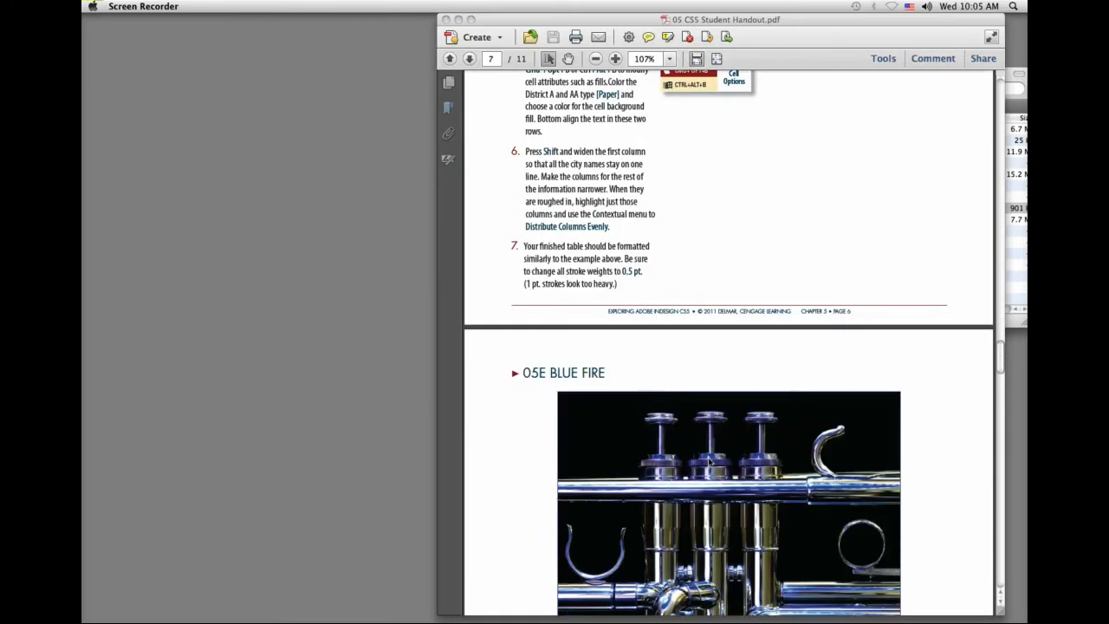
scroll(709, 463, down, 5)
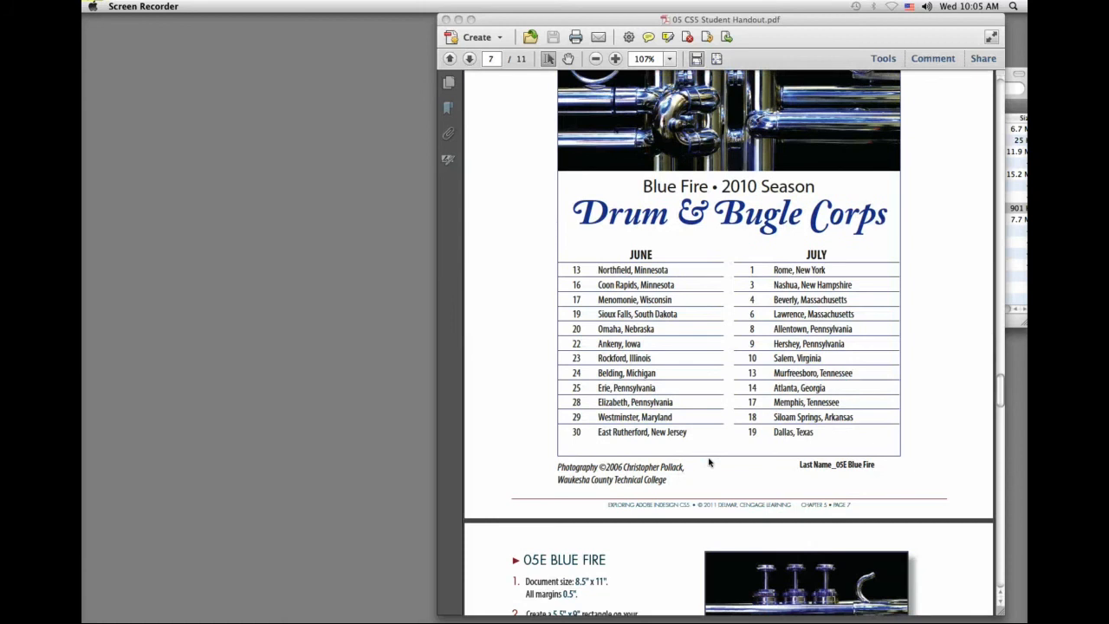
scroll(708, 462, up, 1)
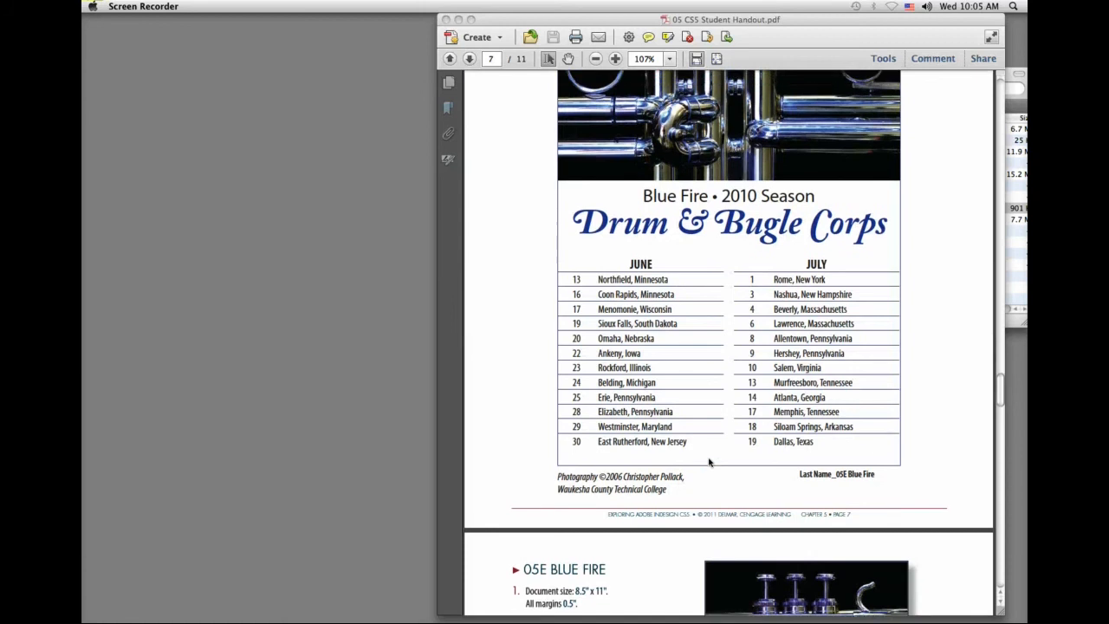
scroll(708, 462, down, 5)
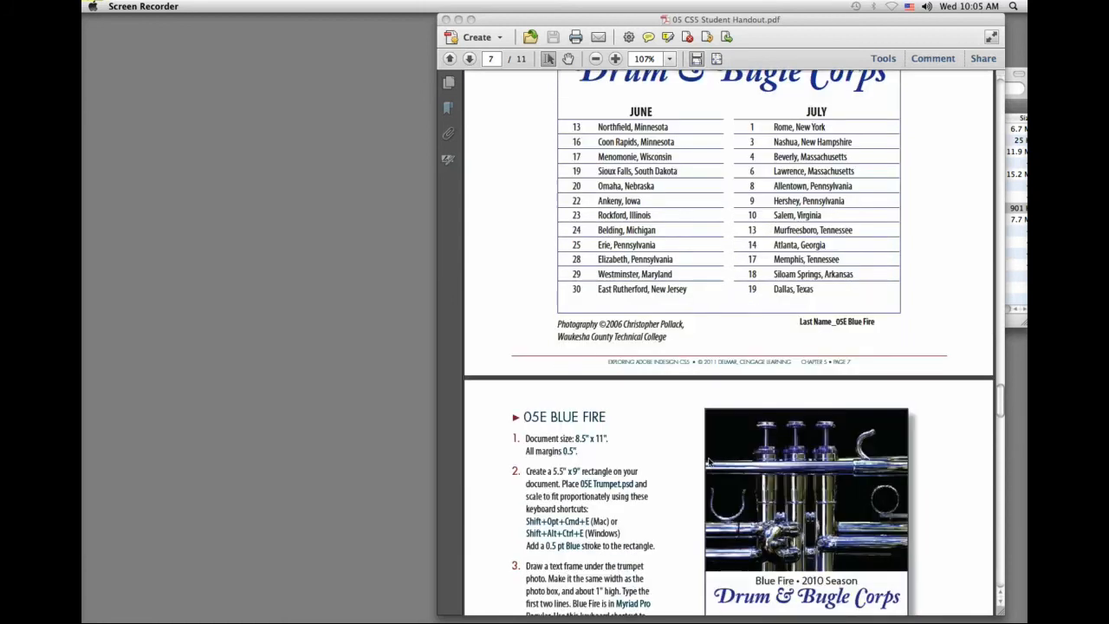
scroll(709, 463, down, 5)
scroll(709, 462, down, 10)
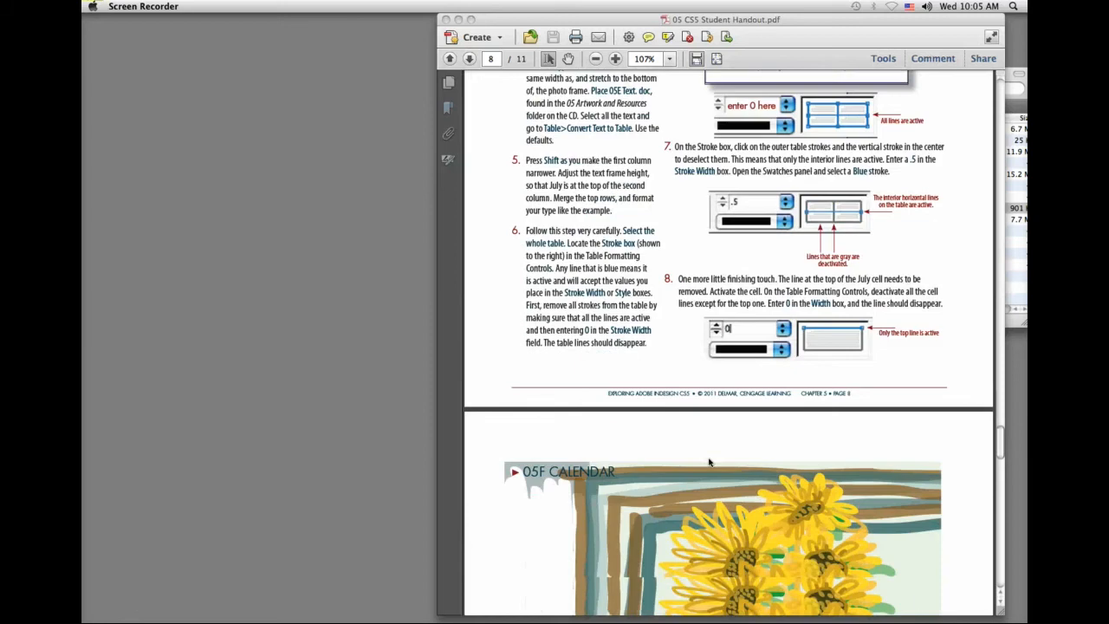
scroll(709, 461, down, 8)
scroll(709, 461, up, 2)
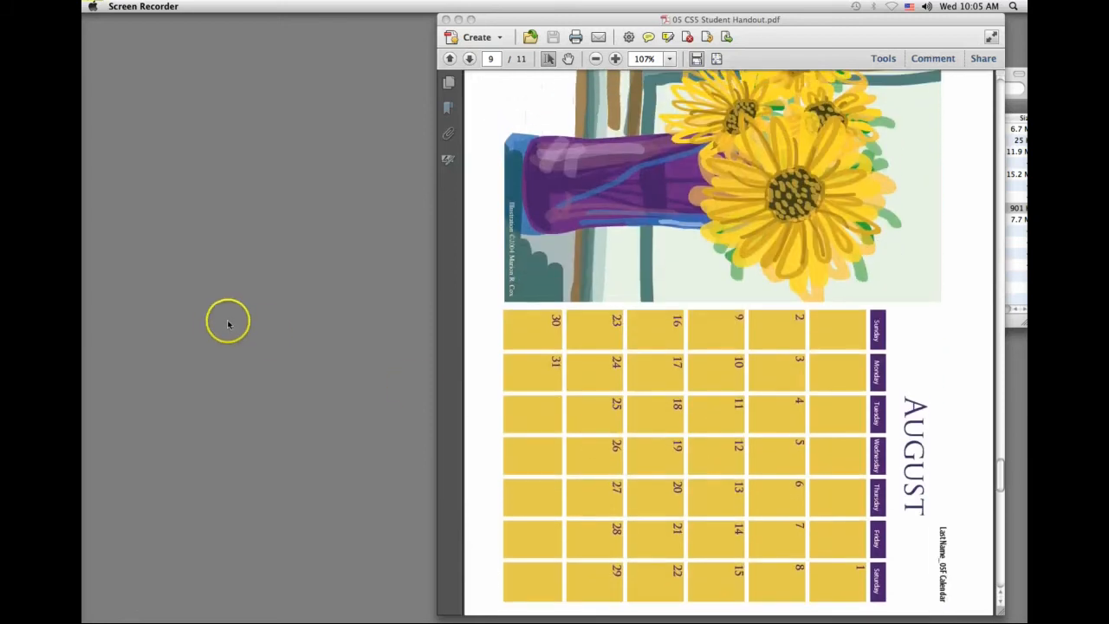
Step: Rotate the handout's view counterclockwise at the 05F Calendar page
click(502, 97)
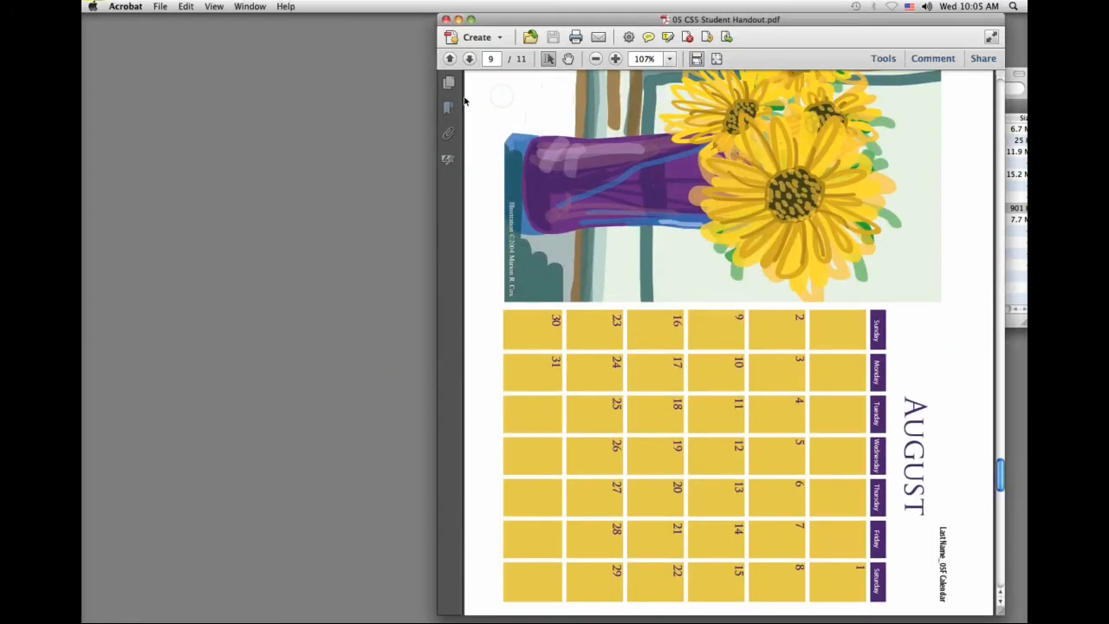
click(214, 7)
mouse_move(228, 20)
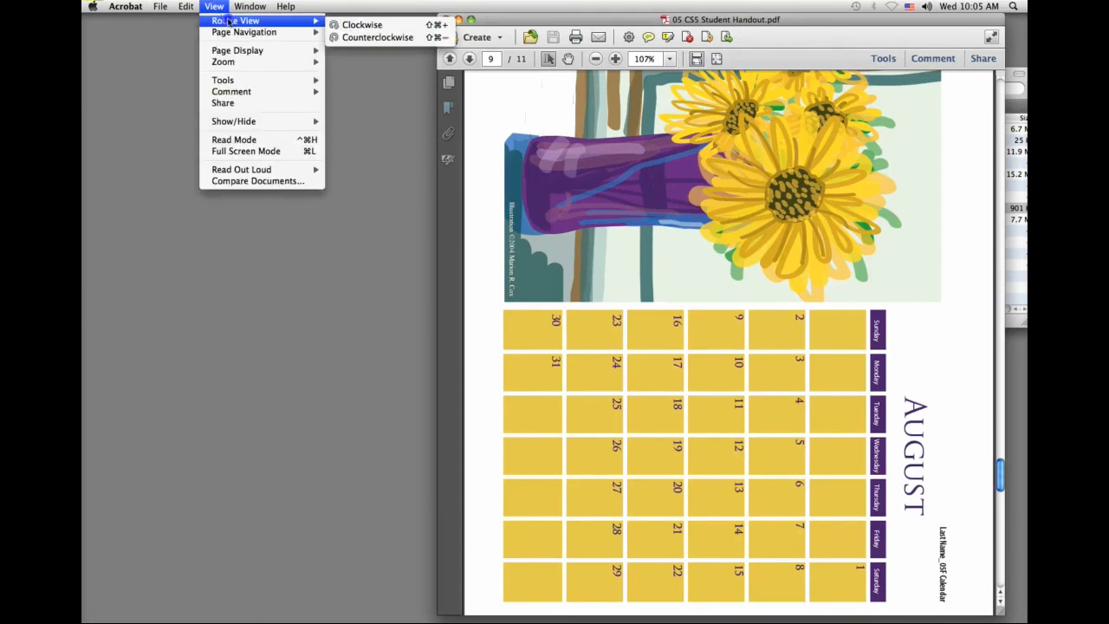
click(362, 38)
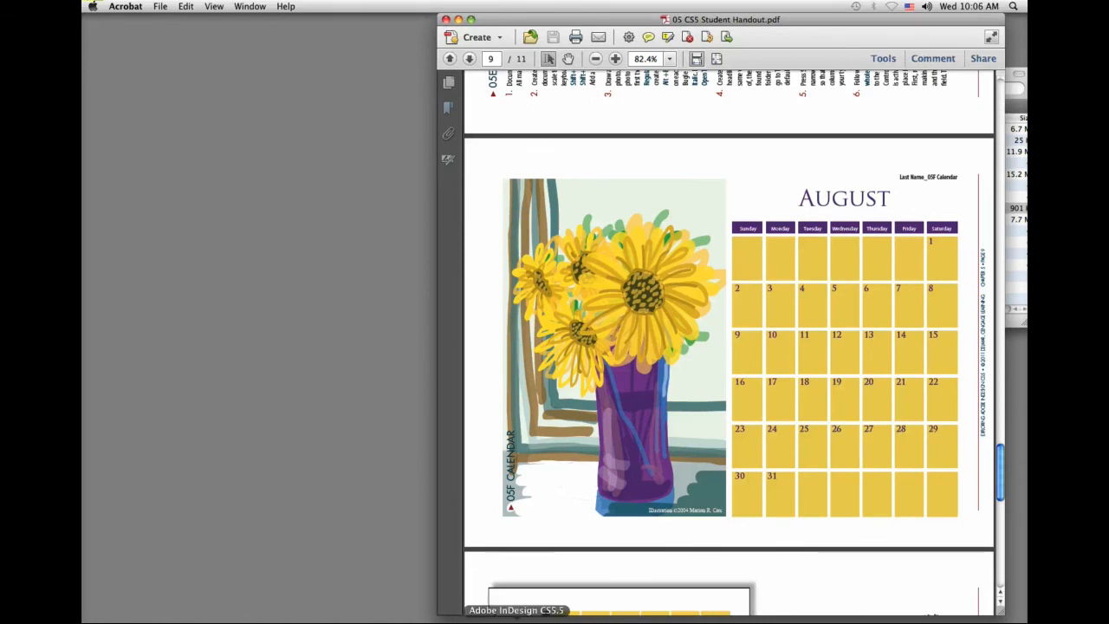
Step: Switch to InDesign, create a one-page landscape Letter document, 11 x 8.5 in, without facing pages, and narrow its window beside the handout
click(517, 621)
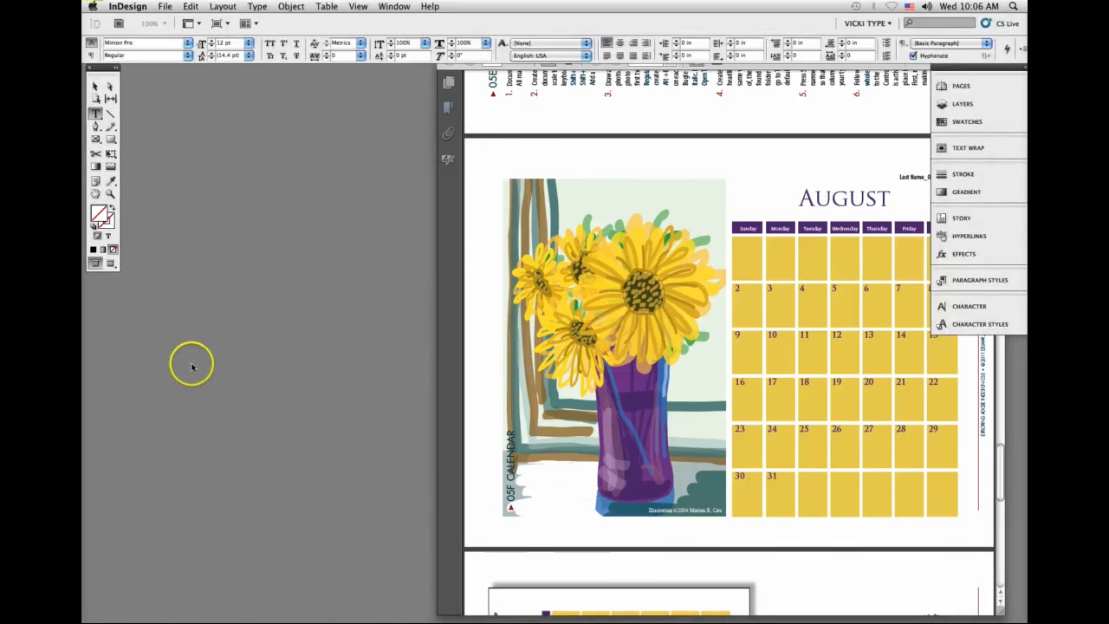
key(super+n)
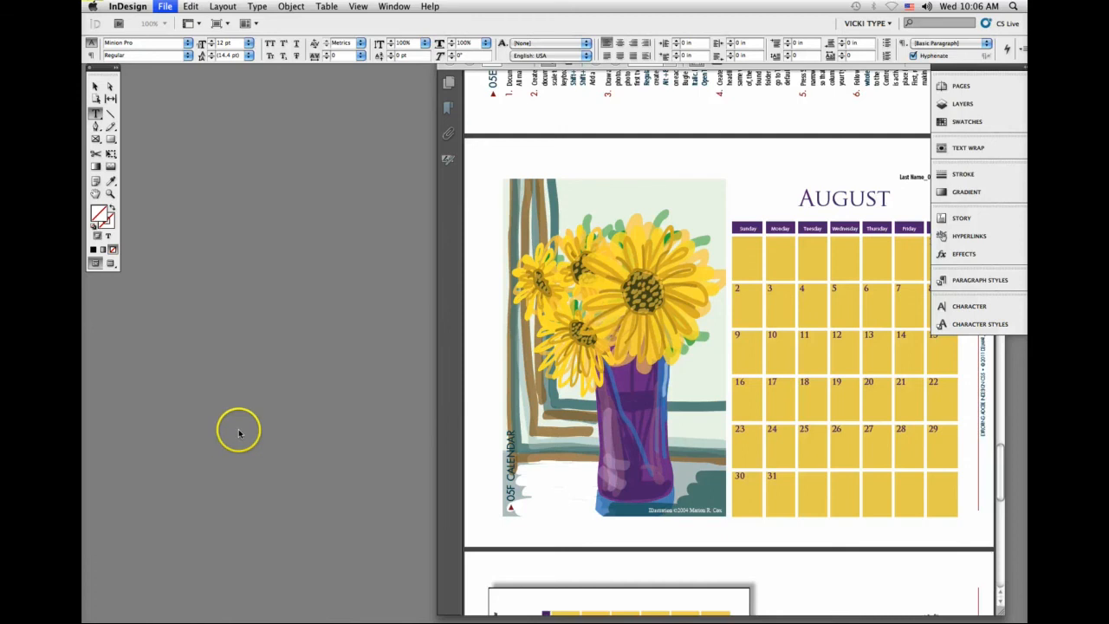
click(247, 84)
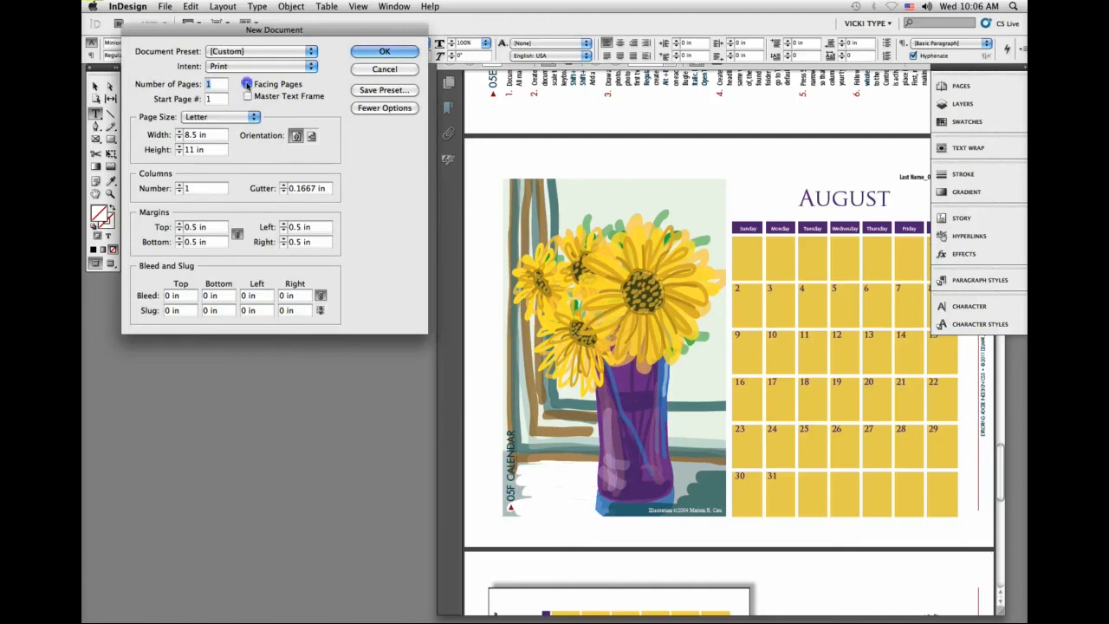
click(310, 136)
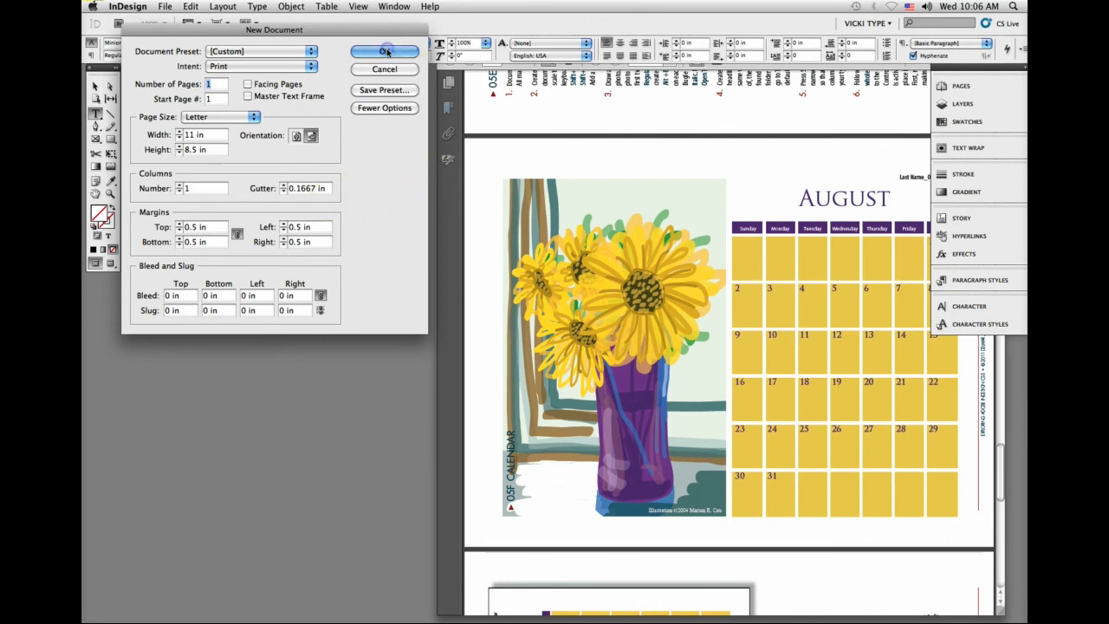
key(Return)
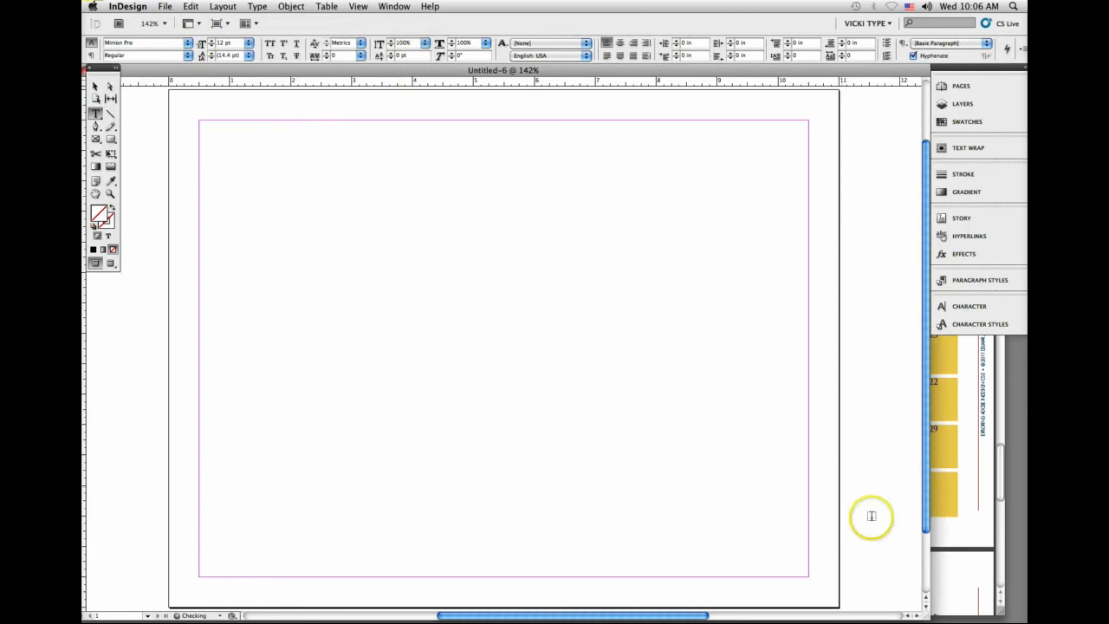
drag(901, 616, 867, 611)
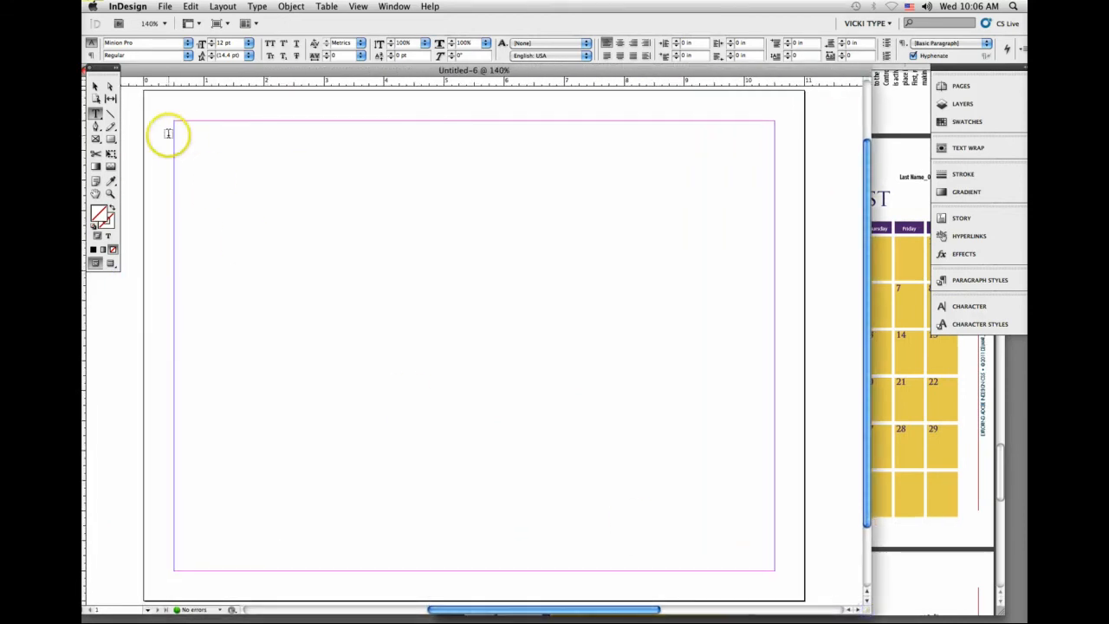
Step: Load 05F Vase.pdf from the Links folder inside 05F Calendar for placing, without import options
click(95, 86)
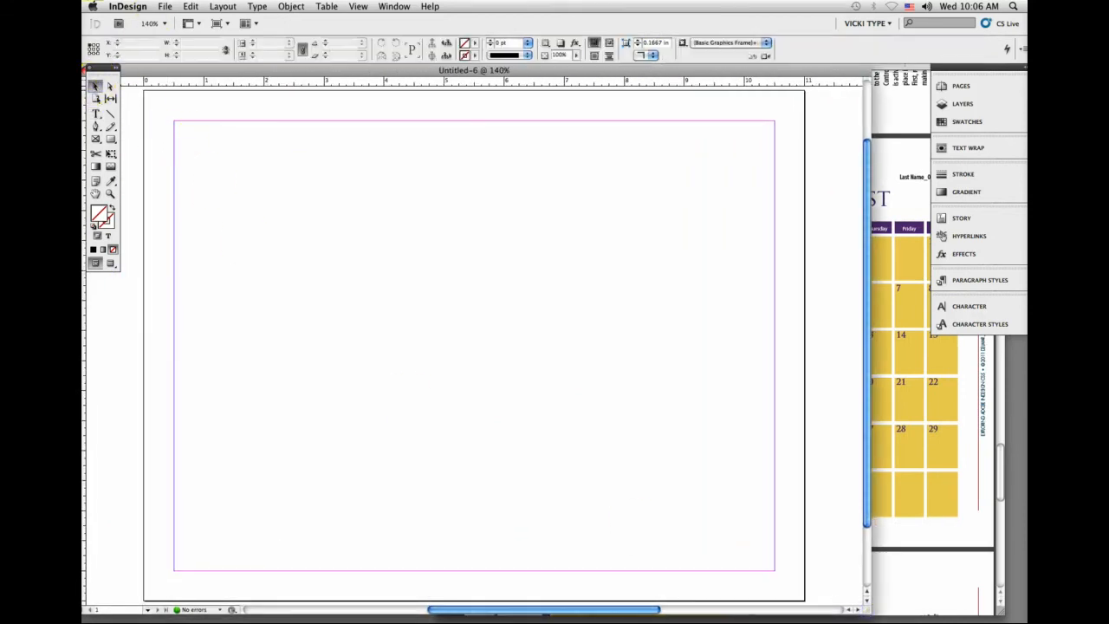
click(164, 6)
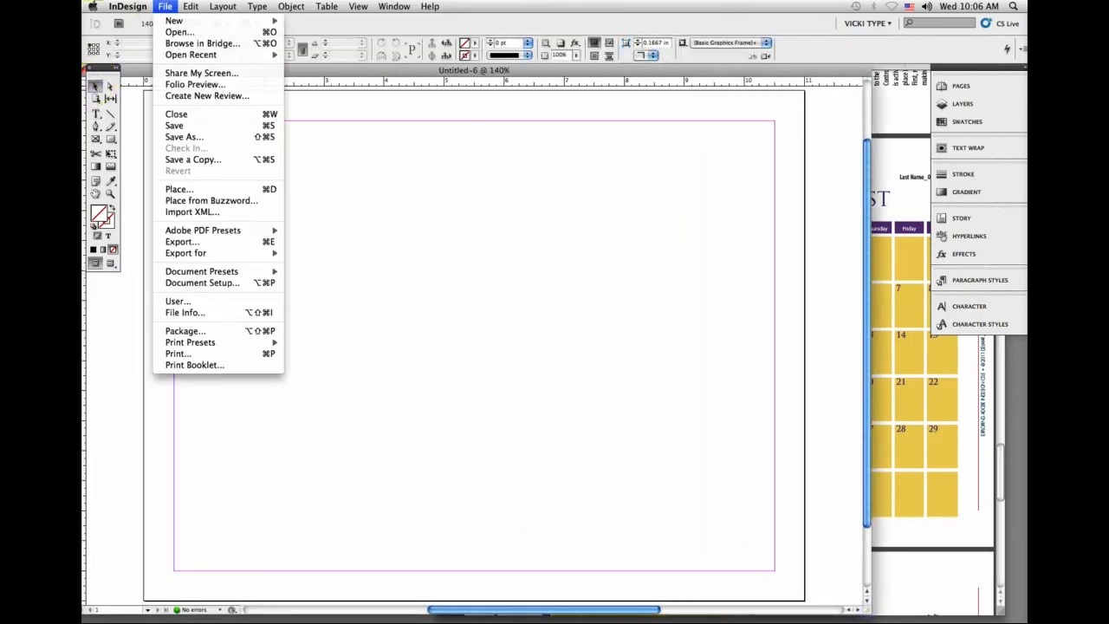
click(178, 188)
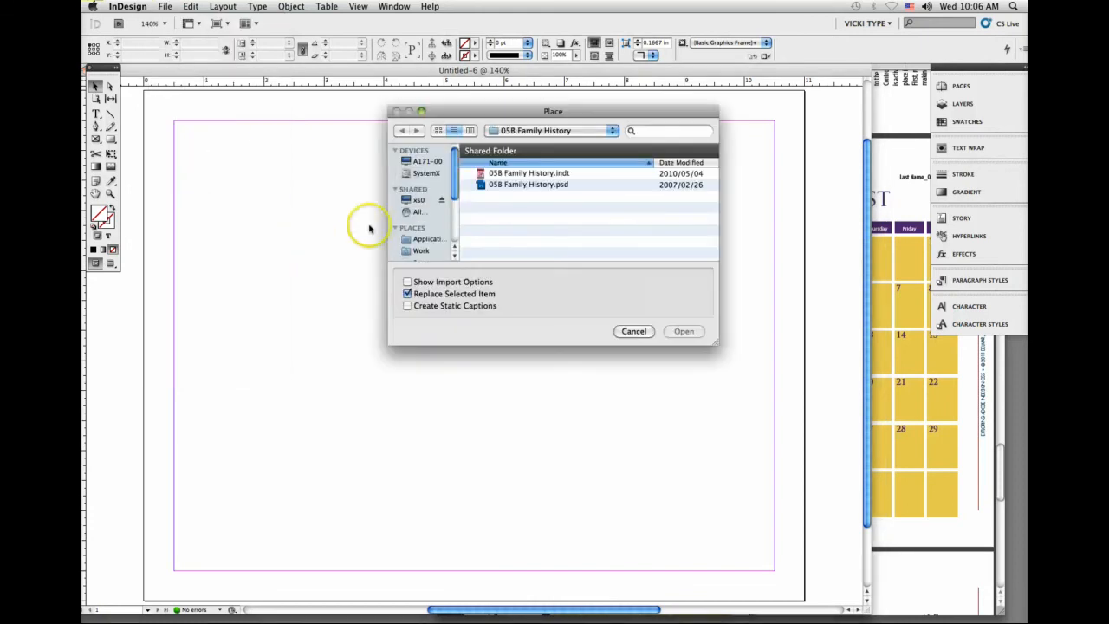
click(512, 130)
click(513, 142)
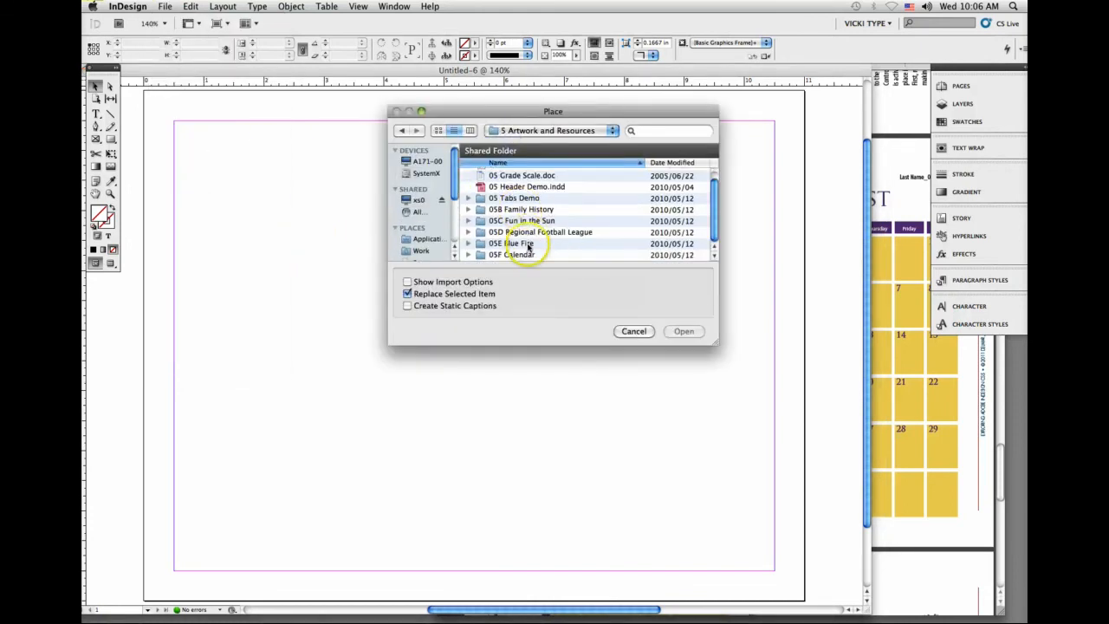
scroll(520, 245, down, 1)
click(530, 255)
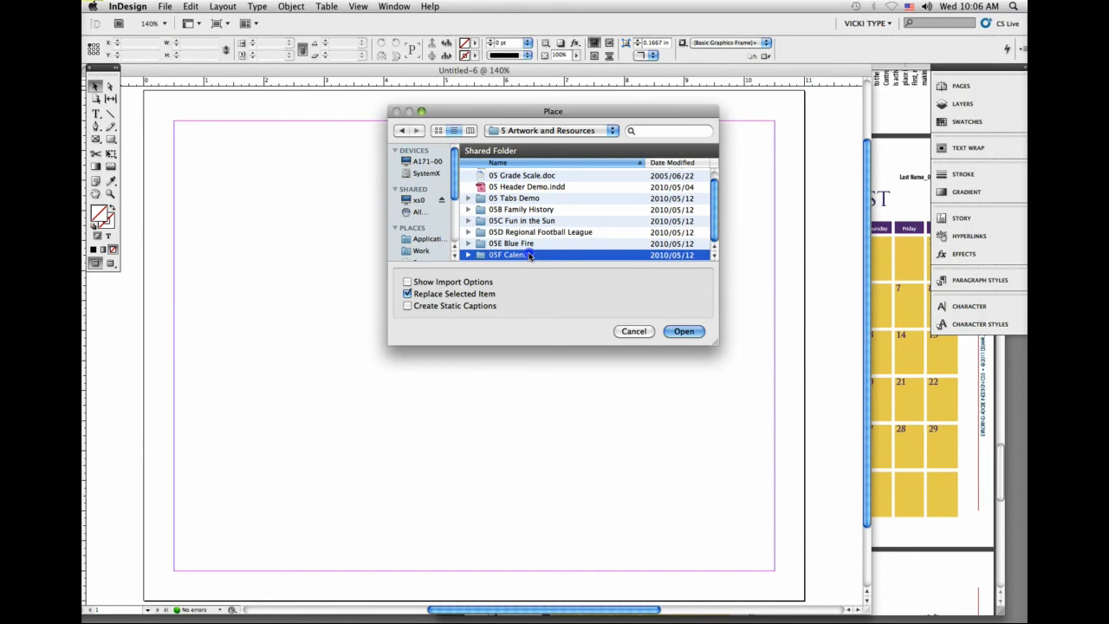
double_click(530, 255)
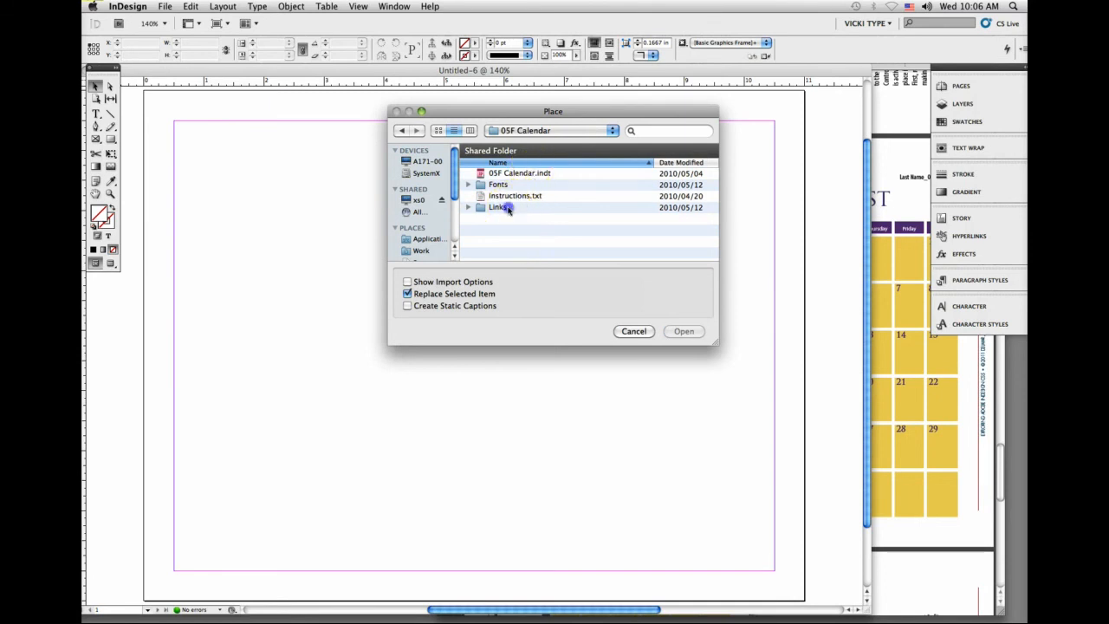
double_click(507, 209)
click(514, 175)
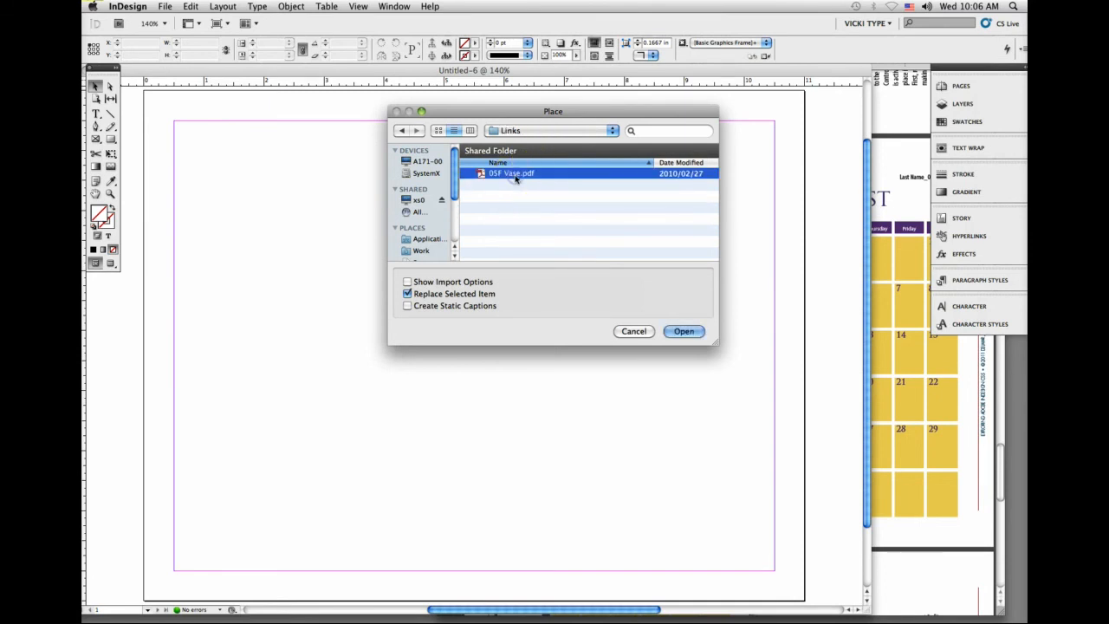
click(683, 331)
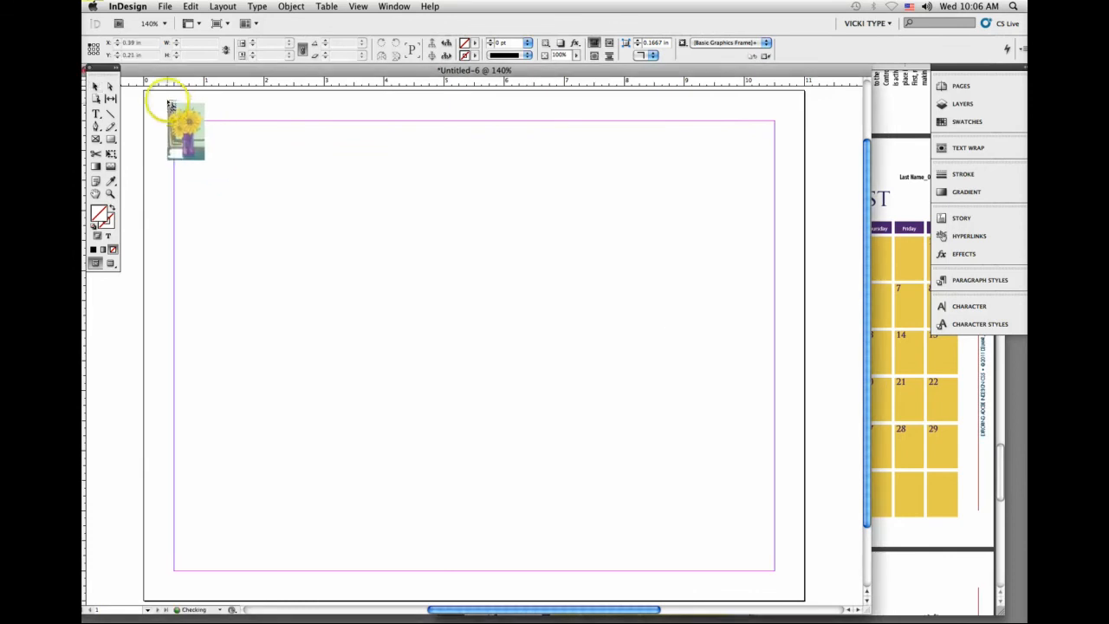
Step: Place the vase artwork with its top-left corner at X 0.25 in, Y 0.25 in, about 5.31 in wide and 8.02 in high
click(175, 116)
drag(175, 116, 160, 107)
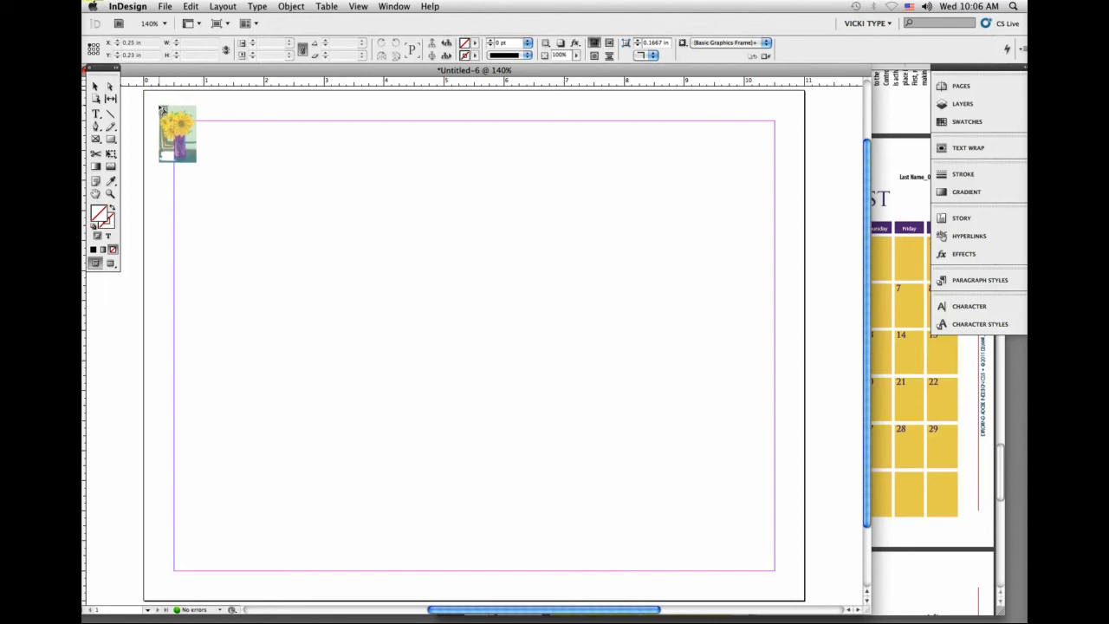
drag(159, 105, 458, 586)
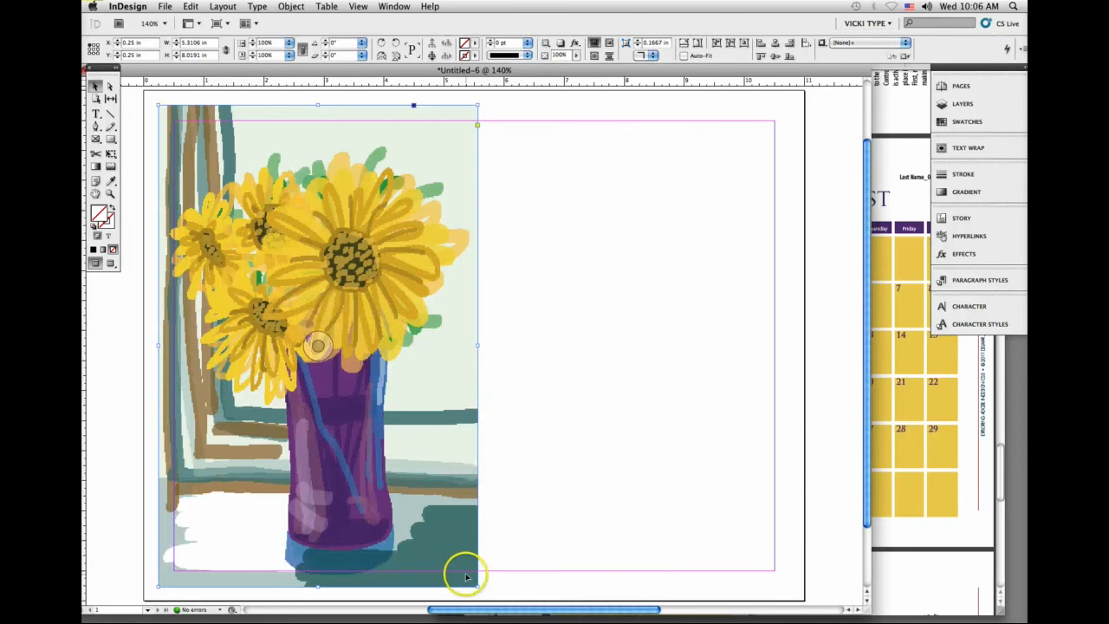
Step: Start saving the document as Sunflower_calendar.indd and browse to the 5 Artwork and Resources folder
click(166, 7)
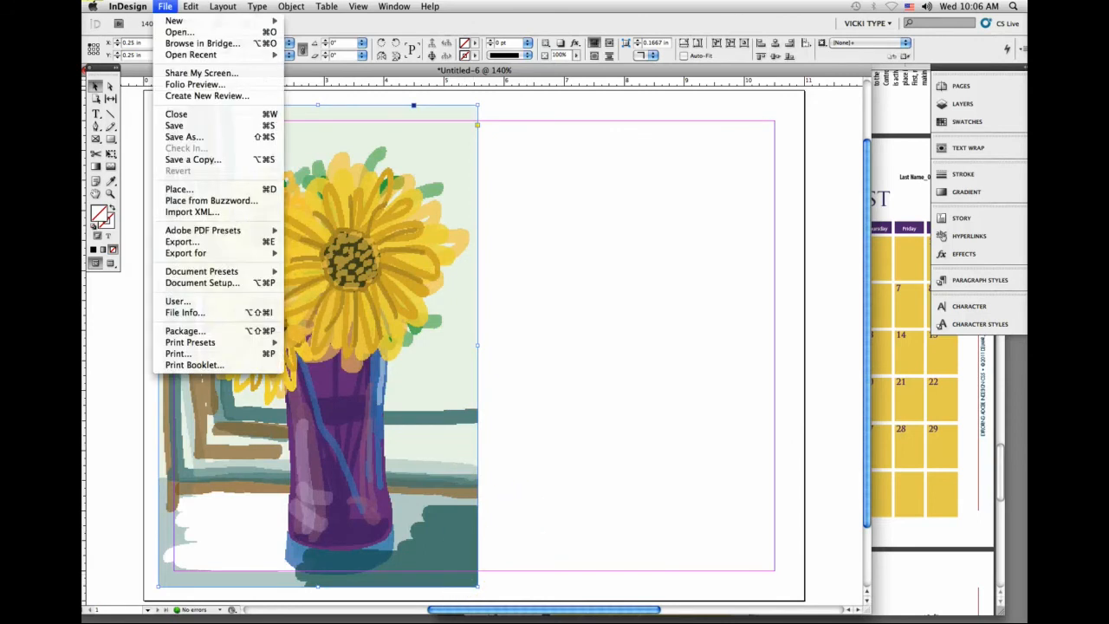
click(190, 141)
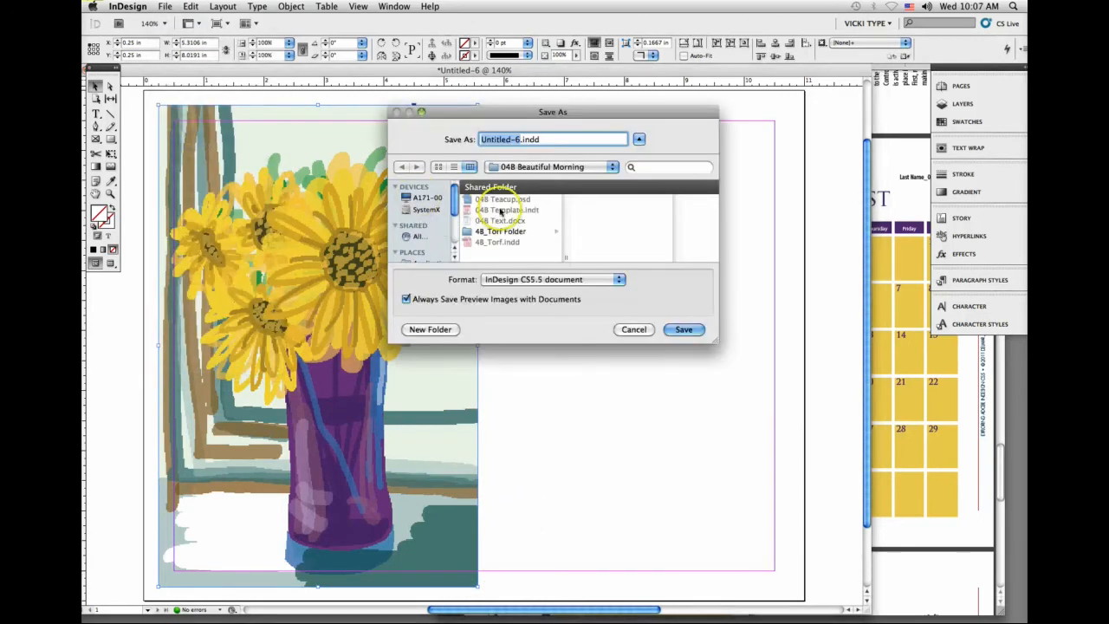
text(Sunfl)
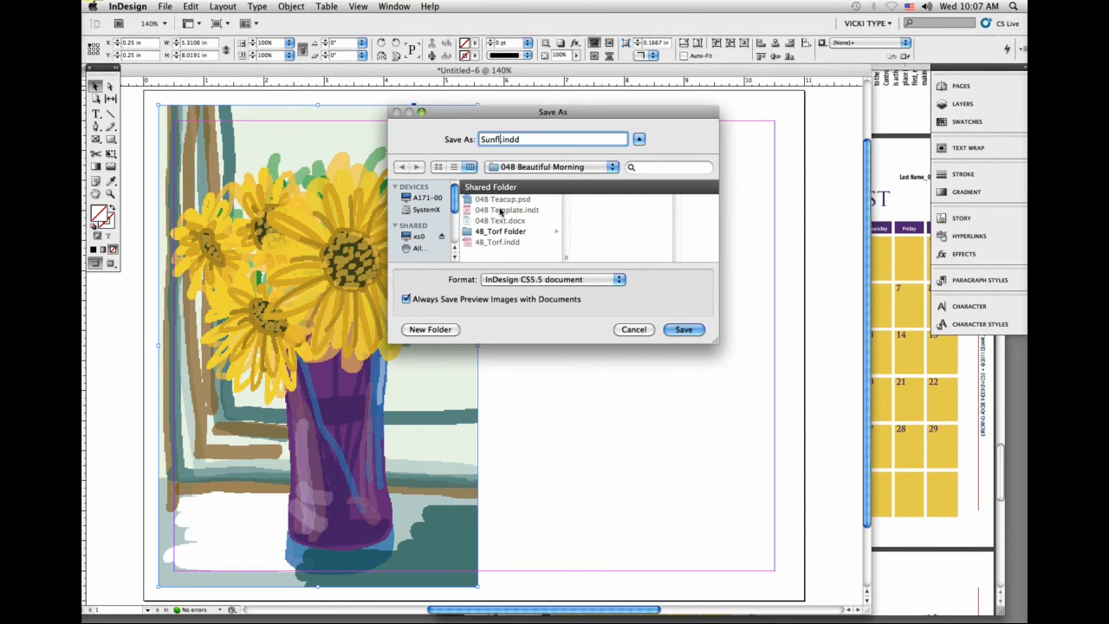
text(ower_calendar)
click(520, 166)
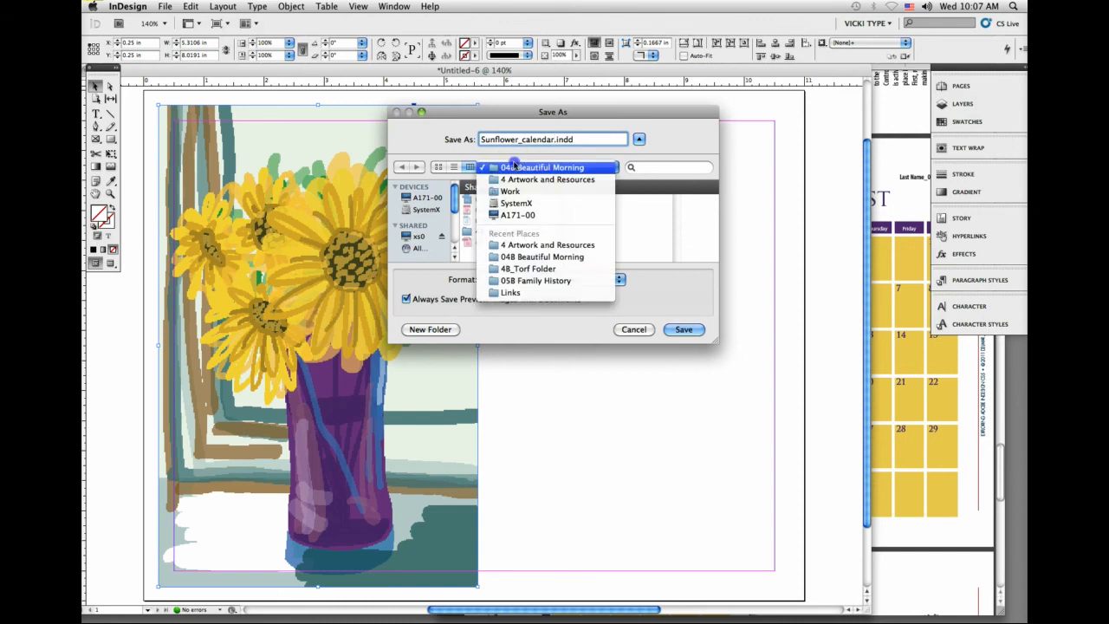
click(535, 281)
click(530, 167)
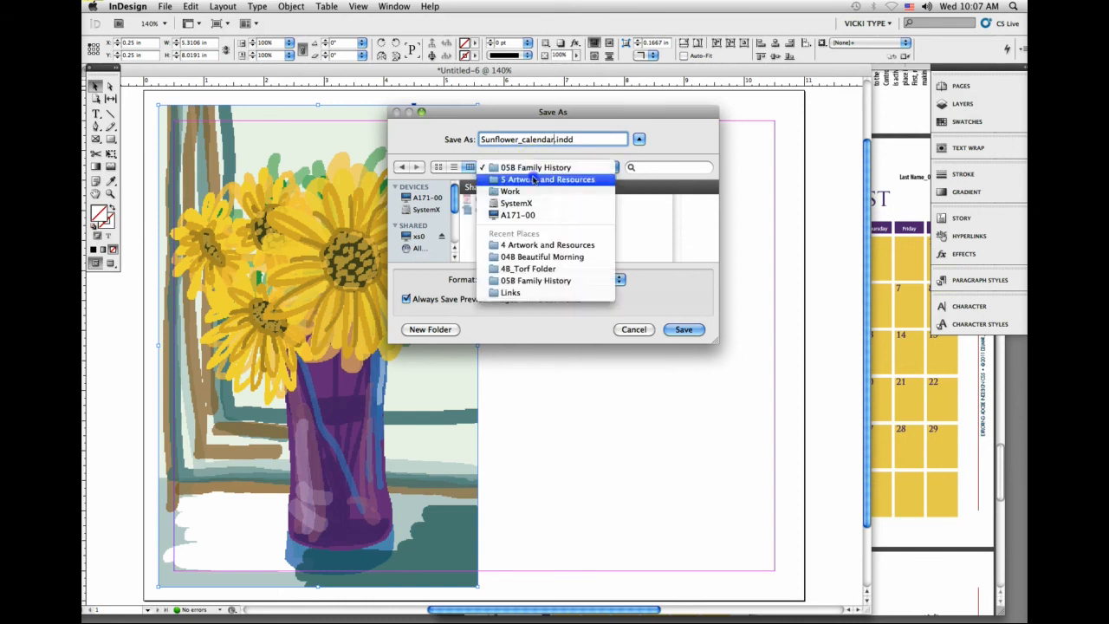
click(533, 179)
scroll(527, 217, down, 2)
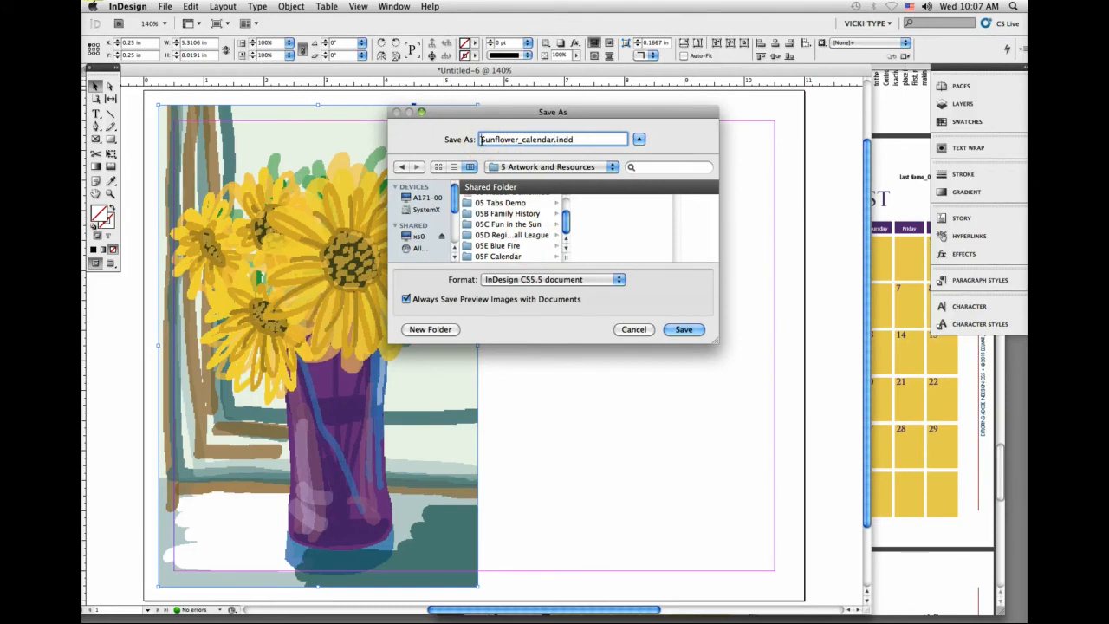
Step: Prefix the file name with 05F_, replace "calendar" with the author's last name, and save in the 05F Calendar folder
text(05F_)
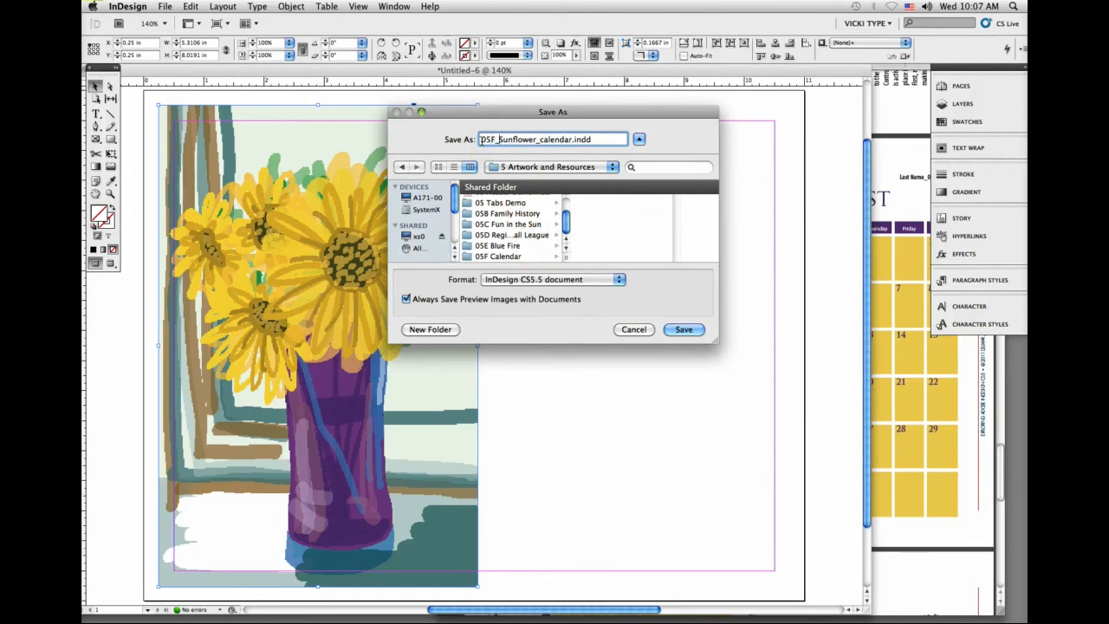
double_click(569, 141)
text(Torf)
click(498, 256)
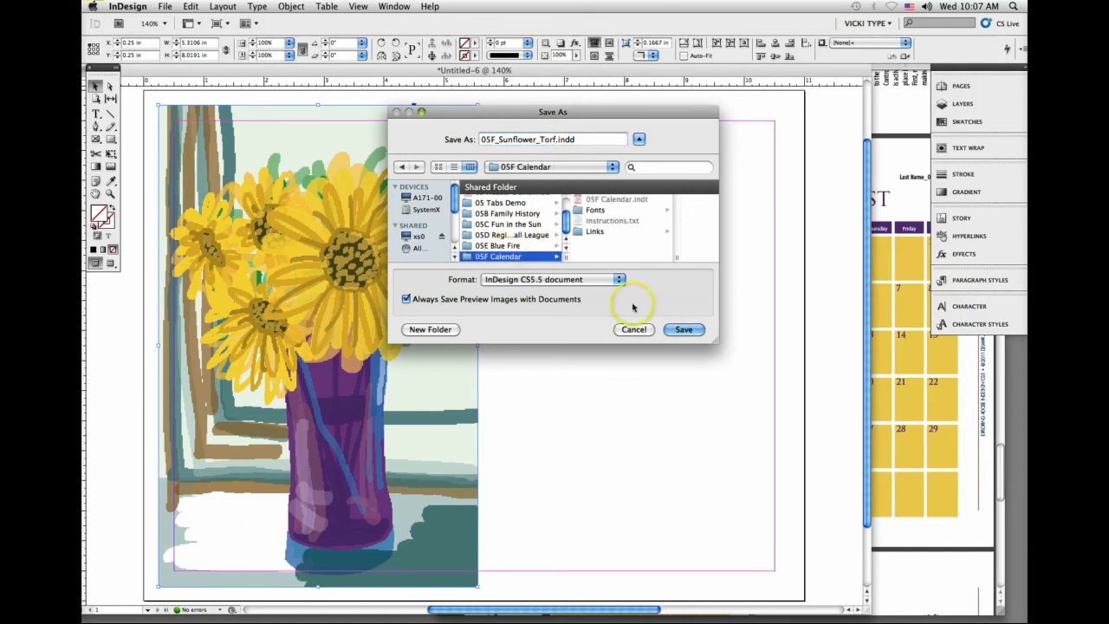
click(683, 330)
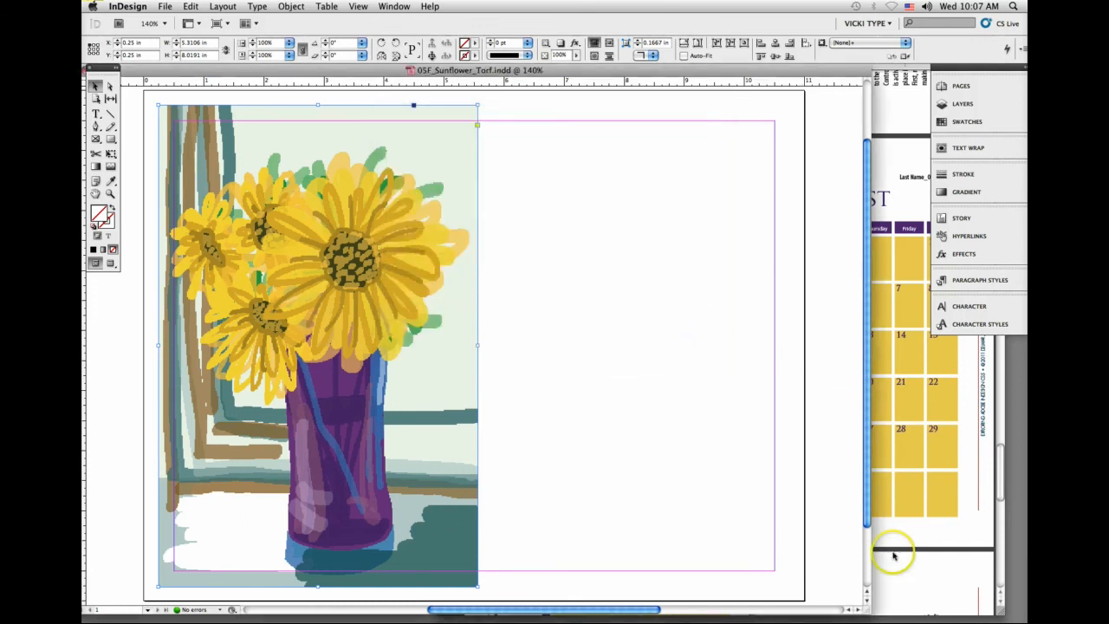
Step: Check the August calendar in the Acrobat handout, return to InDesign, and draw a text frame filling the margin area beside the vase artwork
click(905, 535)
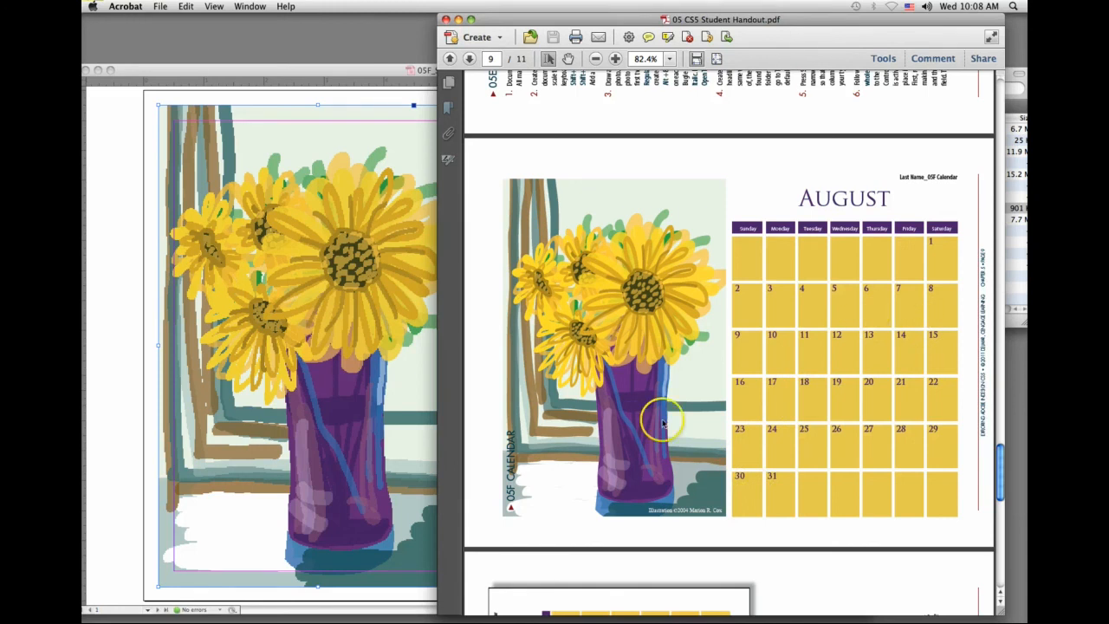
click(139, 426)
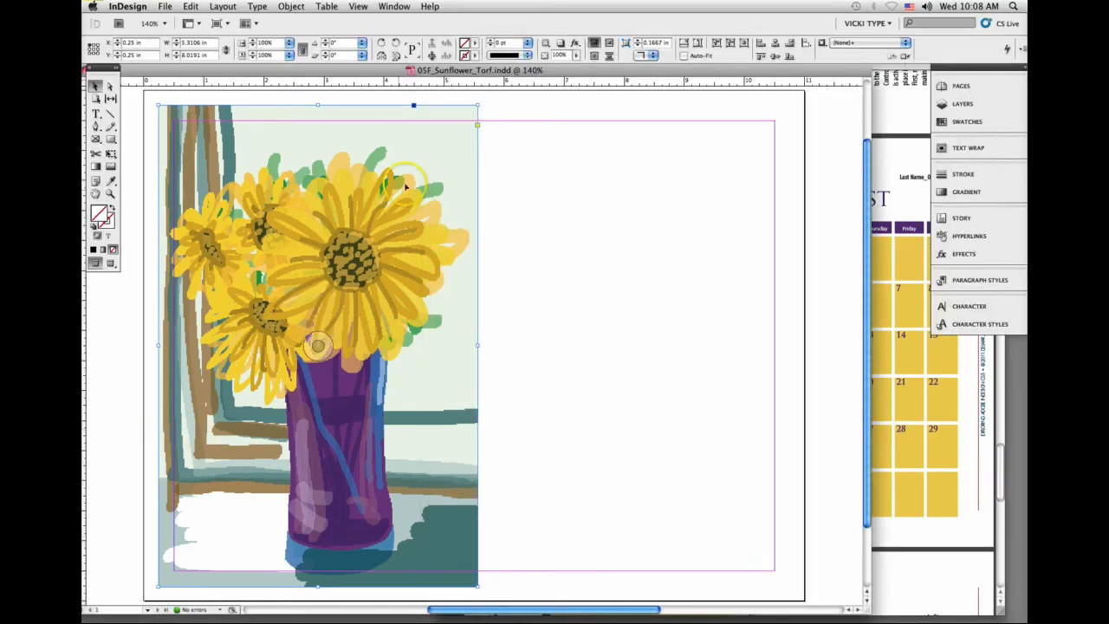
click(95, 114)
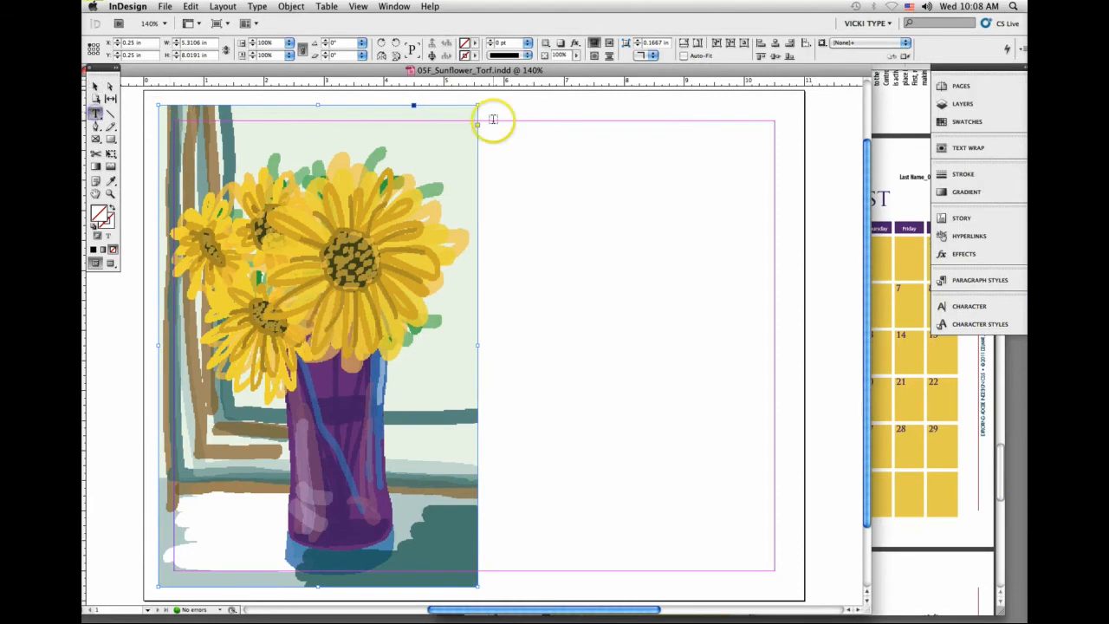
drag(487, 117, 775, 572)
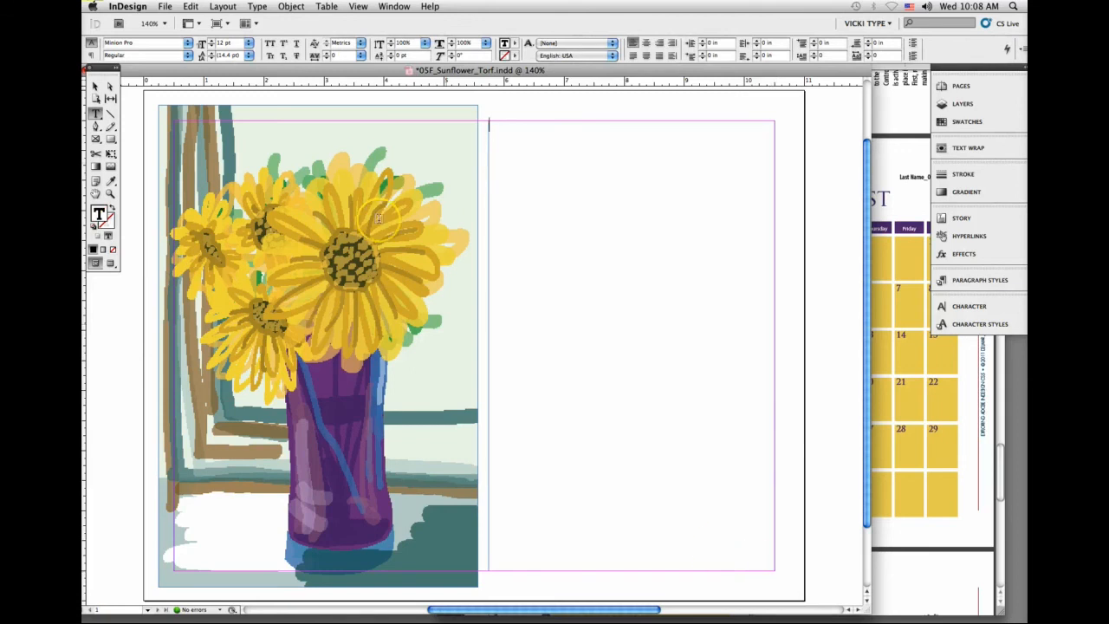
Step: Insert a table with 8 body rows and 7 columns in the new text frame
click(326, 6)
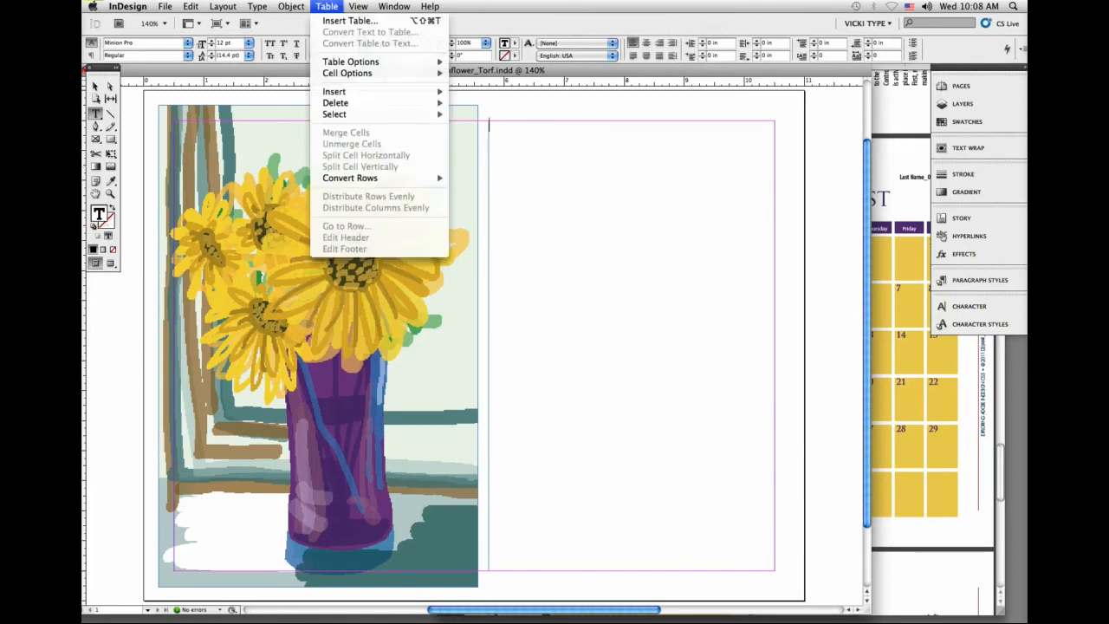
mouse_move(364, 94)
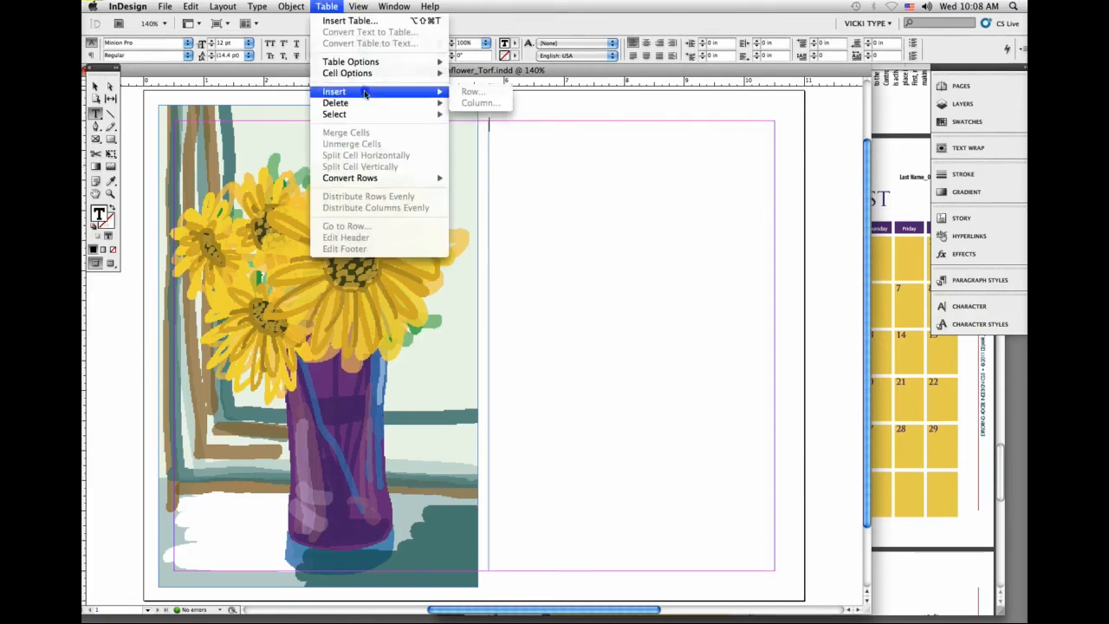
click(354, 22)
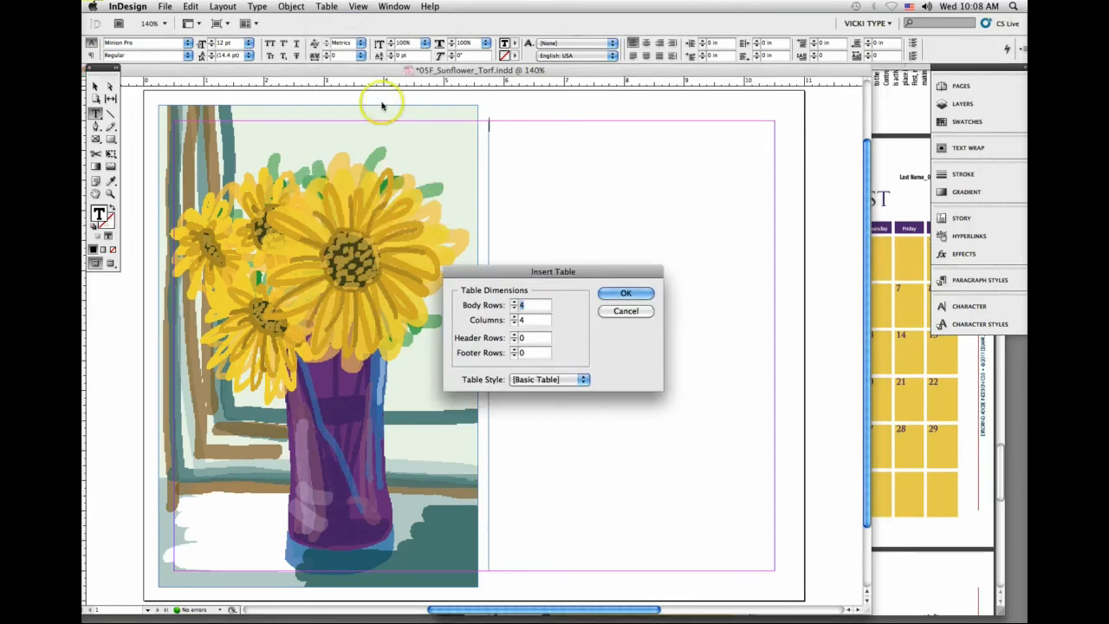
drag(469, 268, 295, 151)
click(350, 198)
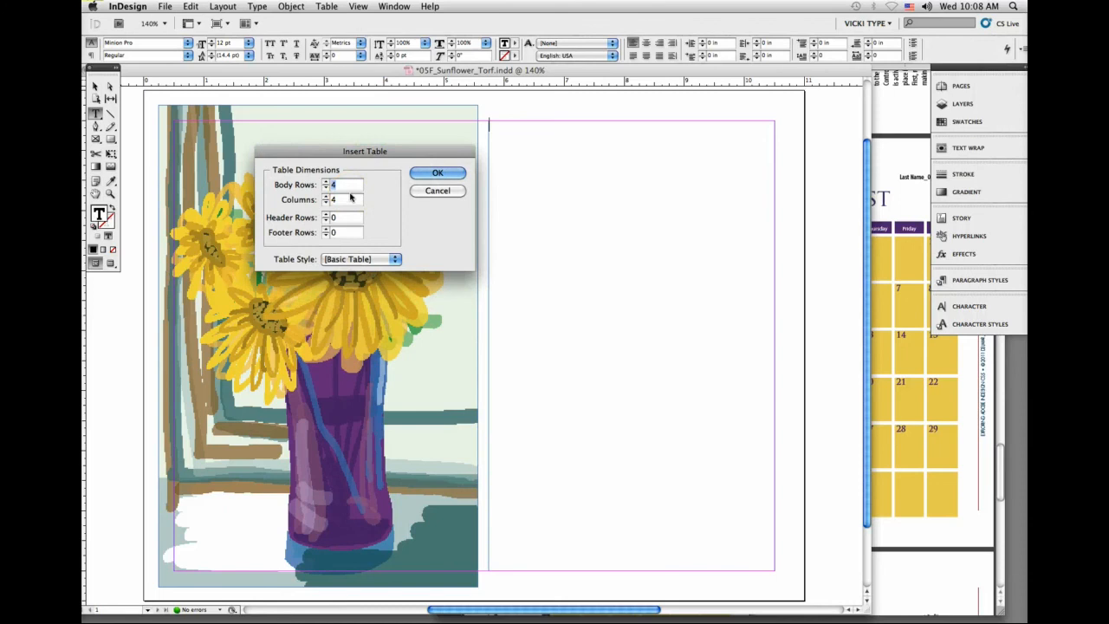
text(8)
click(349, 200)
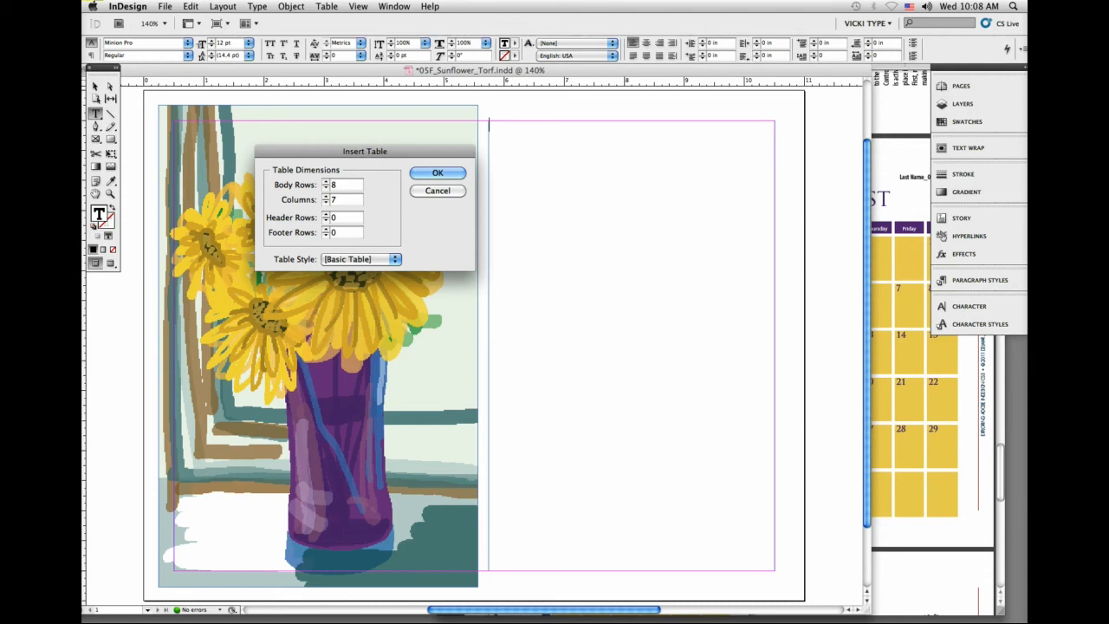
click(449, 174)
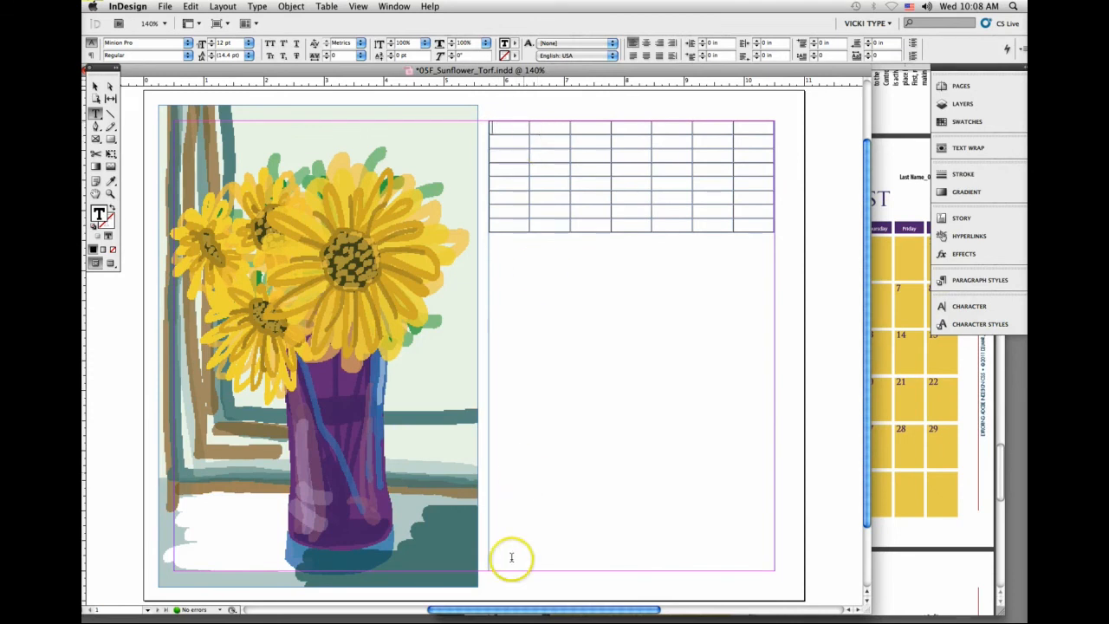
Step: Narrow the document window and fit the page in it so the handout's August calendar shows alongside
drag(532, 610, 612, 611)
drag(866, 611, 671, 620)
click(478, 344)
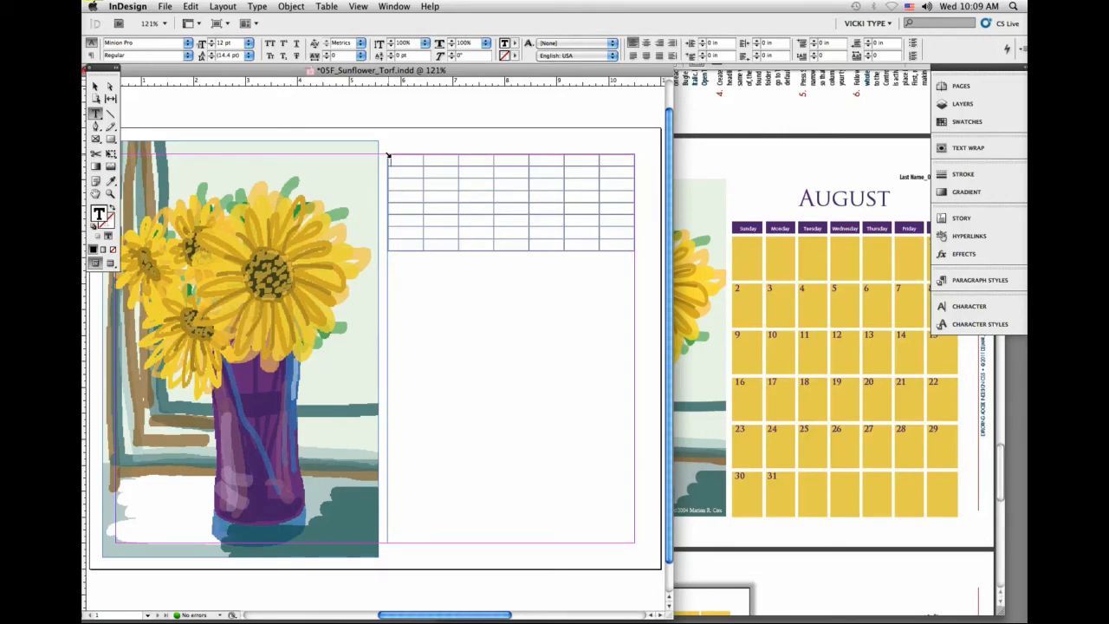
Step: Set the row height of the entire calendar table to exactly 0.875 in
click(387, 155)
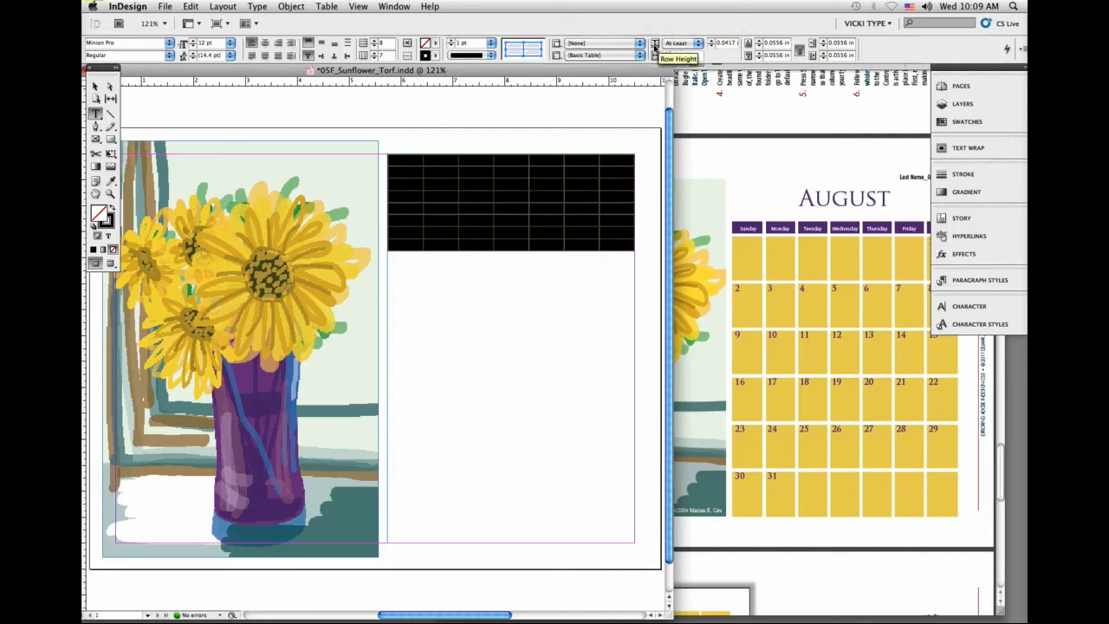
click(655, 46)
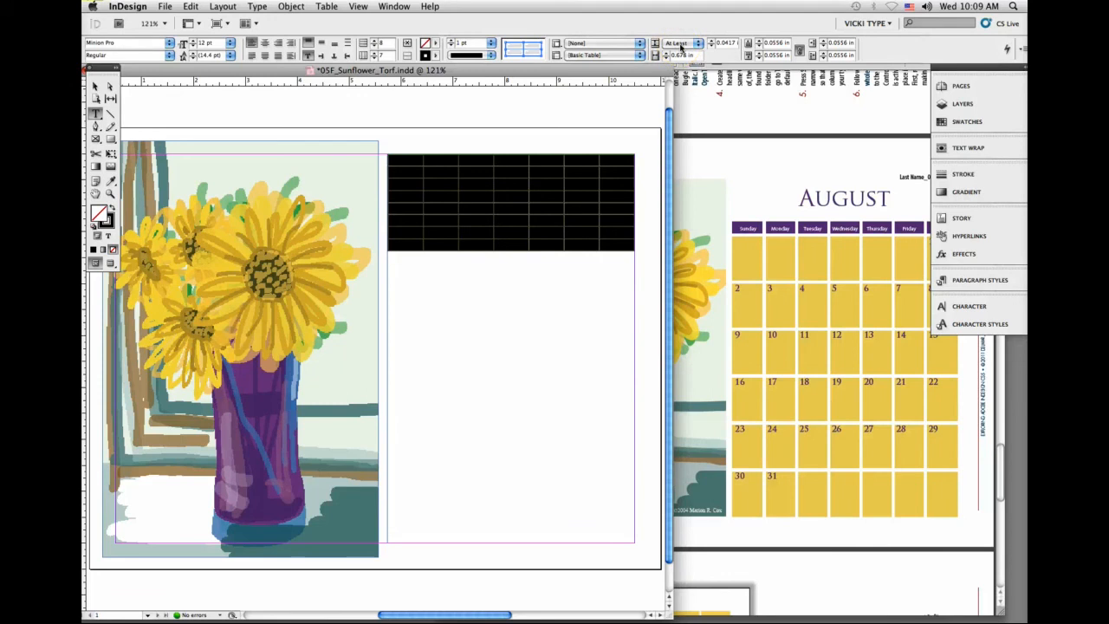
click(681, 43)
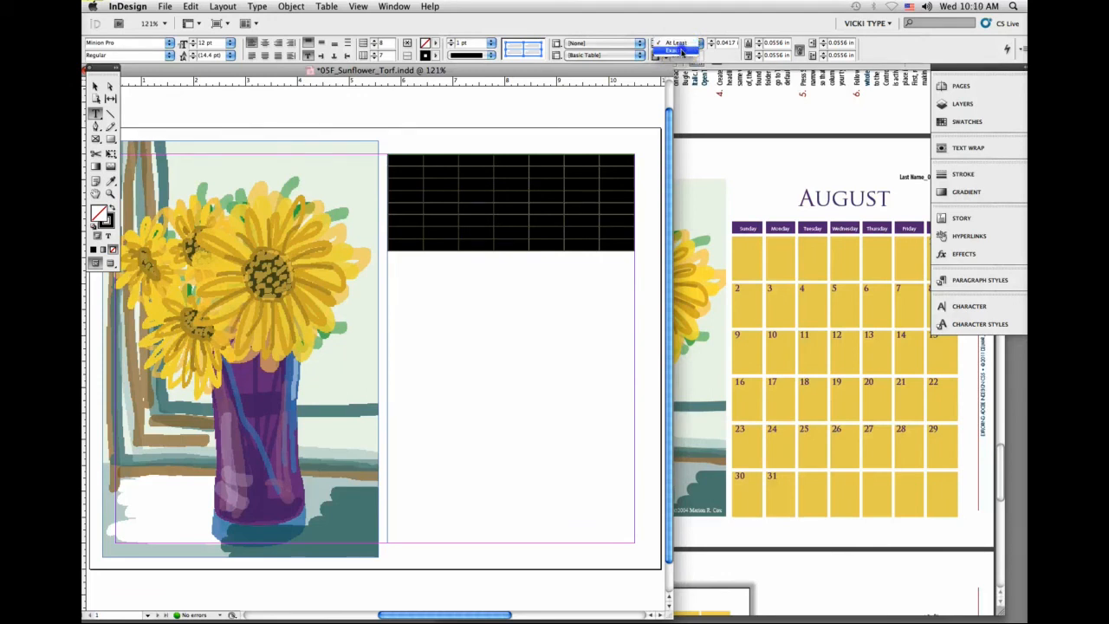
click(681, 51)
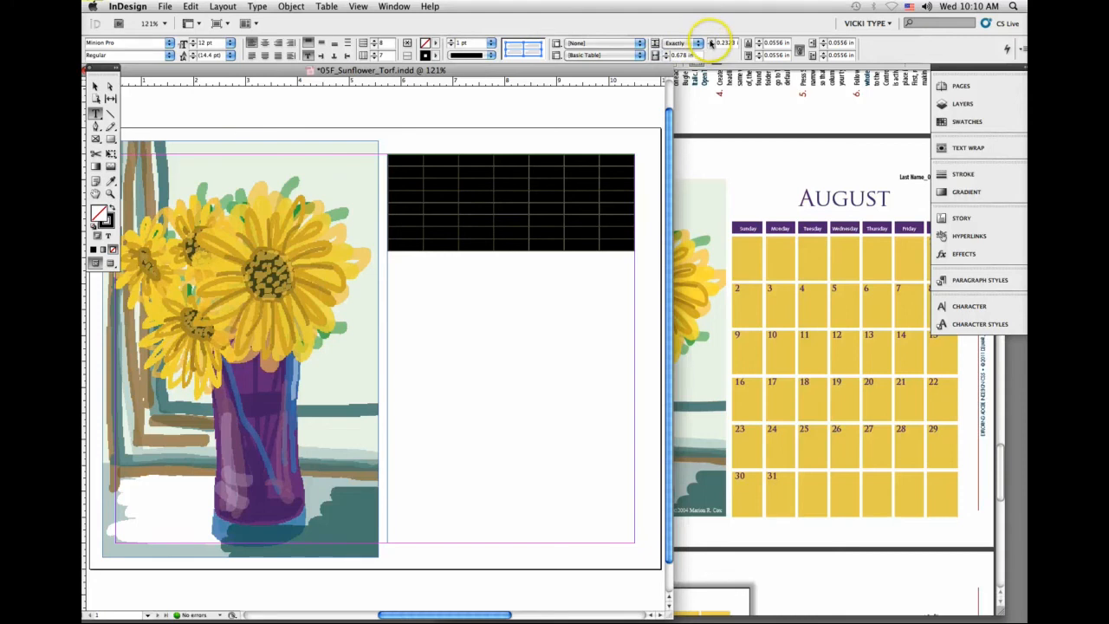
click(710, 41)
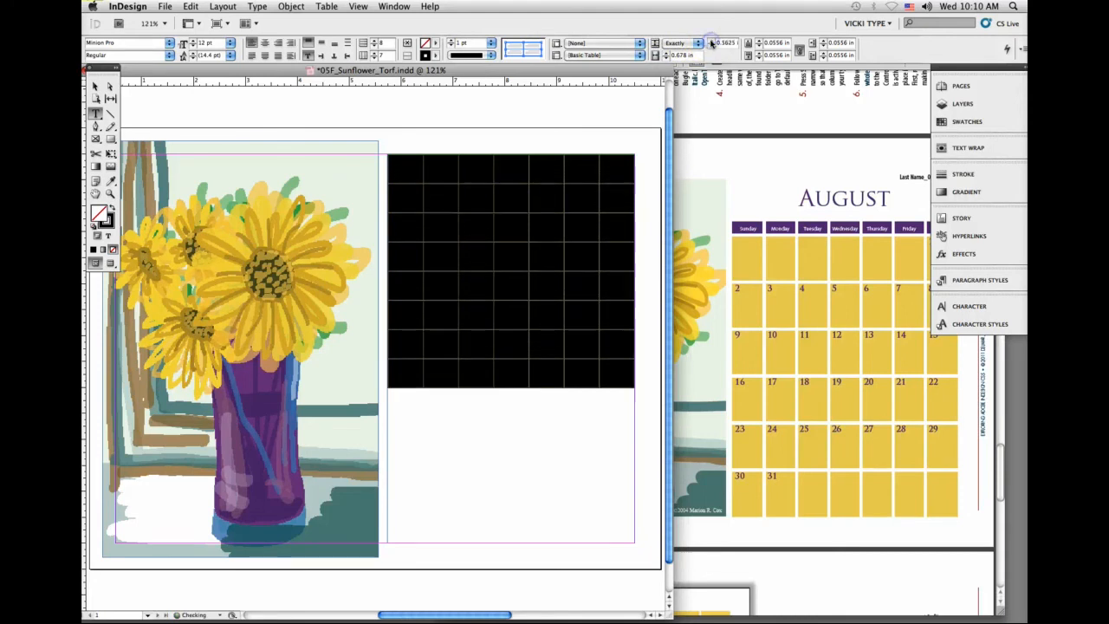
click(711, 41)
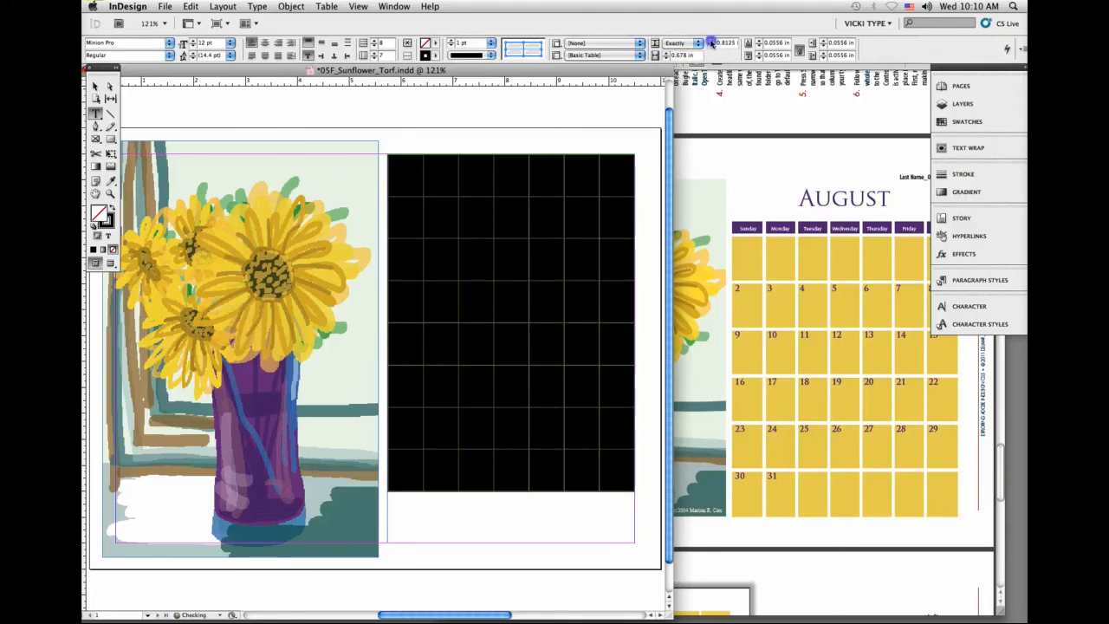
click(711, 42)
click(710, 41)
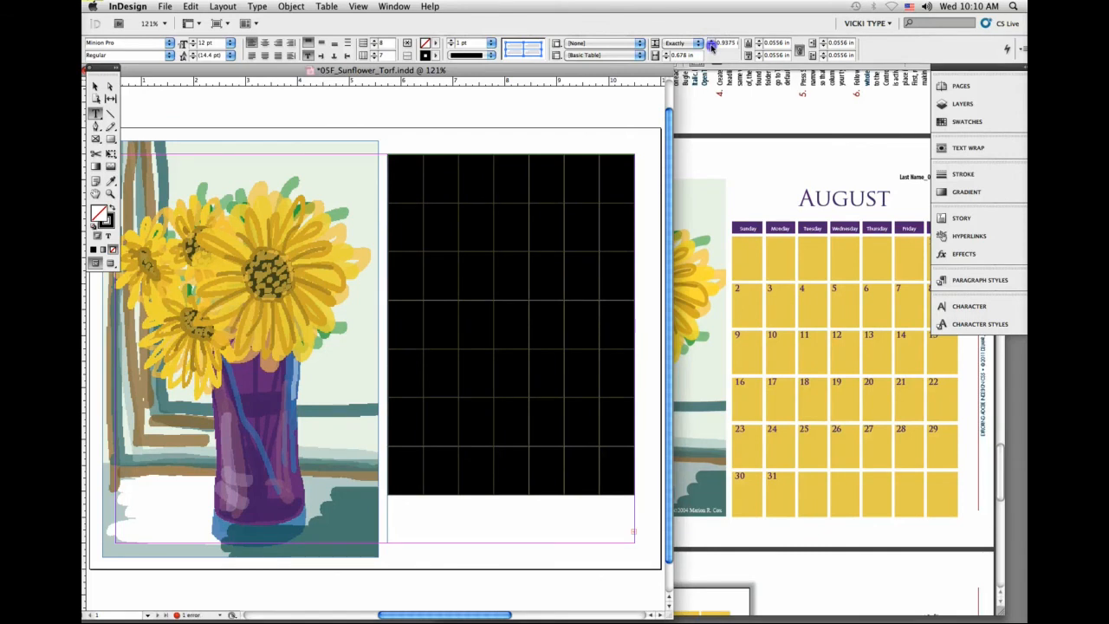
click(711, 46)
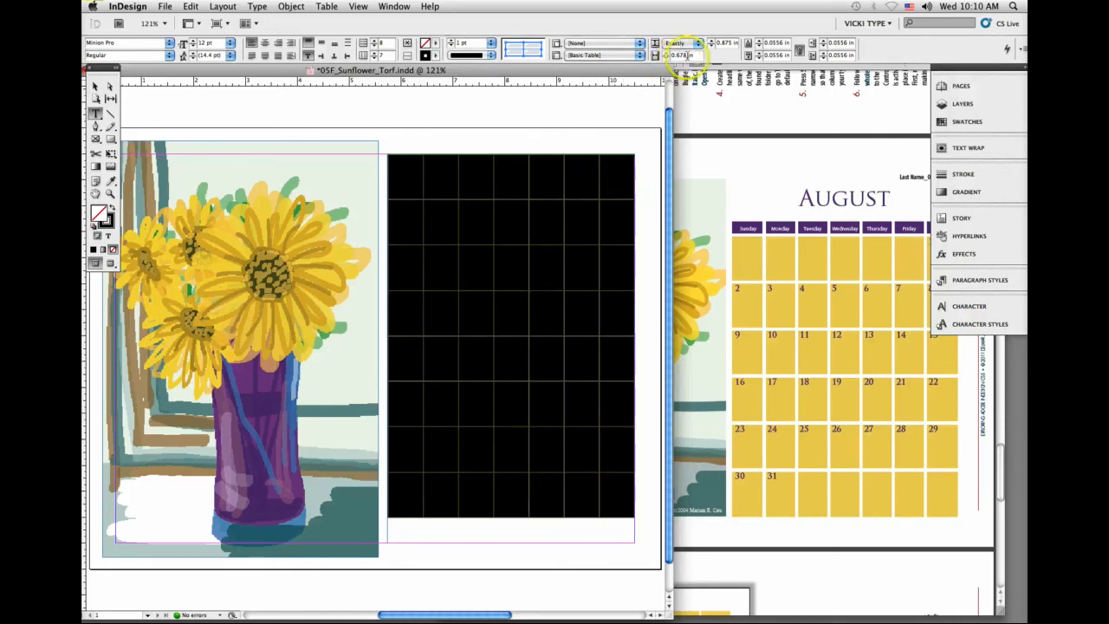
click(503, 179)
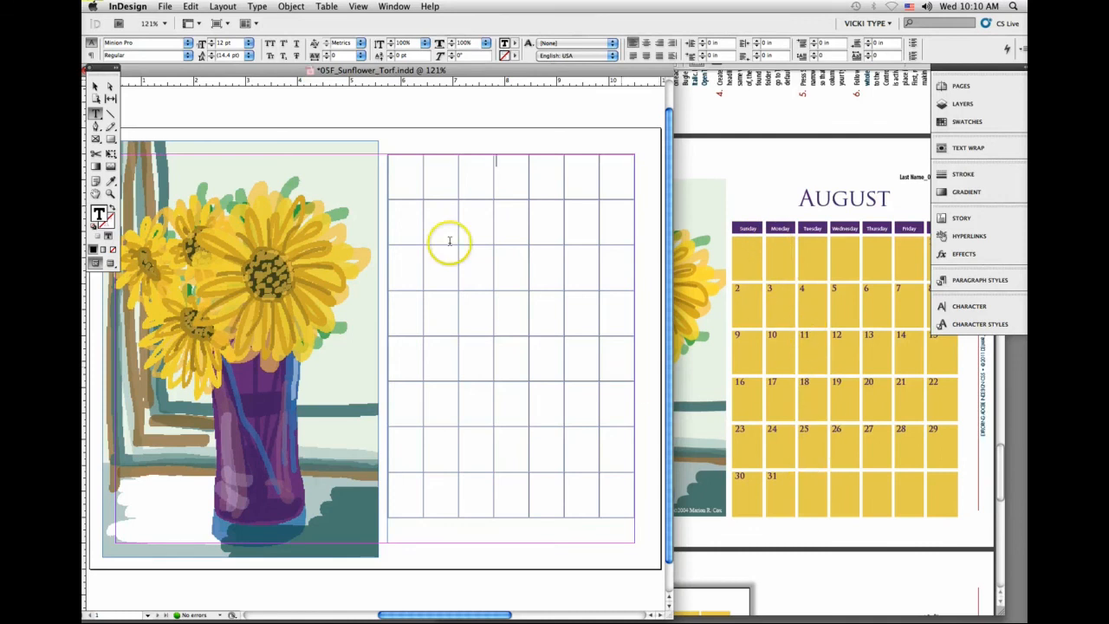
Step: Select the whole table, clear its cell stroke color, and apply the [Paper] swatch to the stroke
click(388, 154)
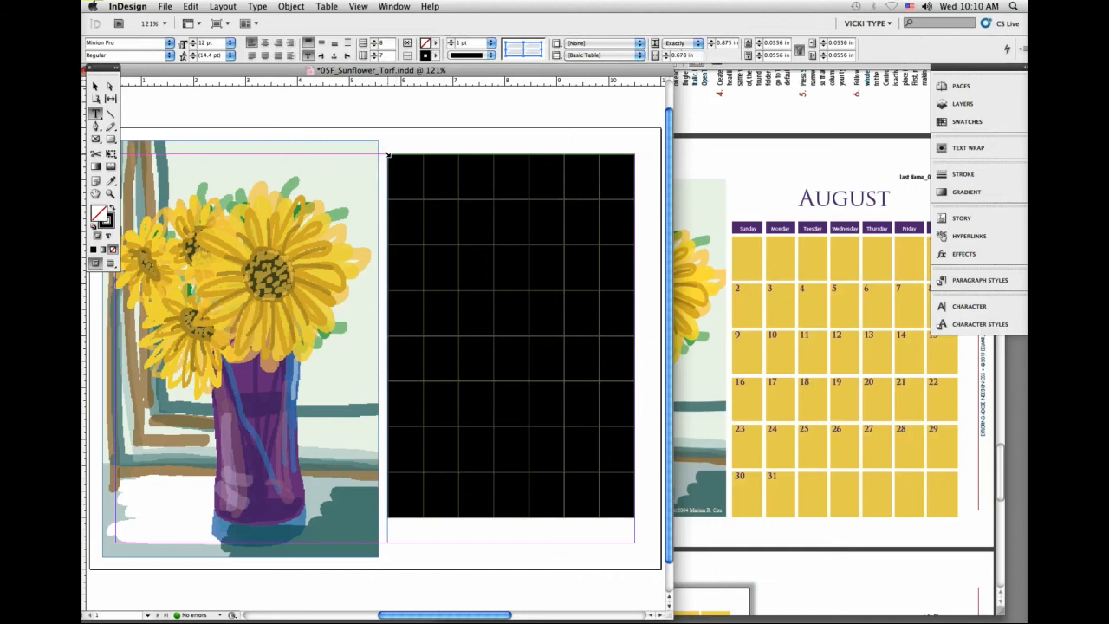
click(968, 121)
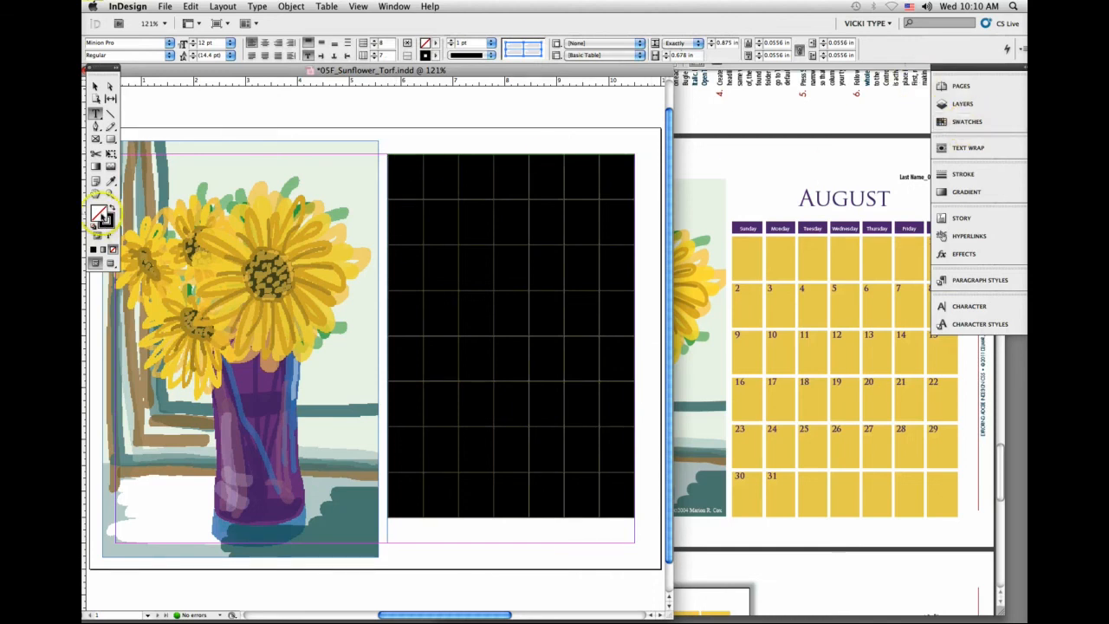
click(106, 221)
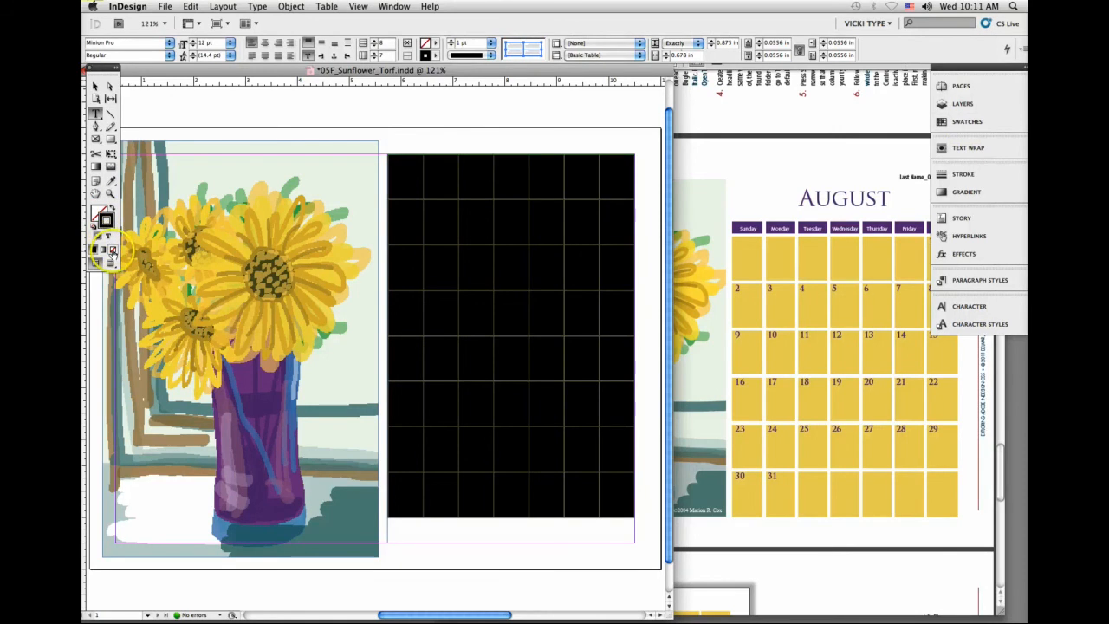
click(112, 248)
click(616, 223)
click(968, 122)
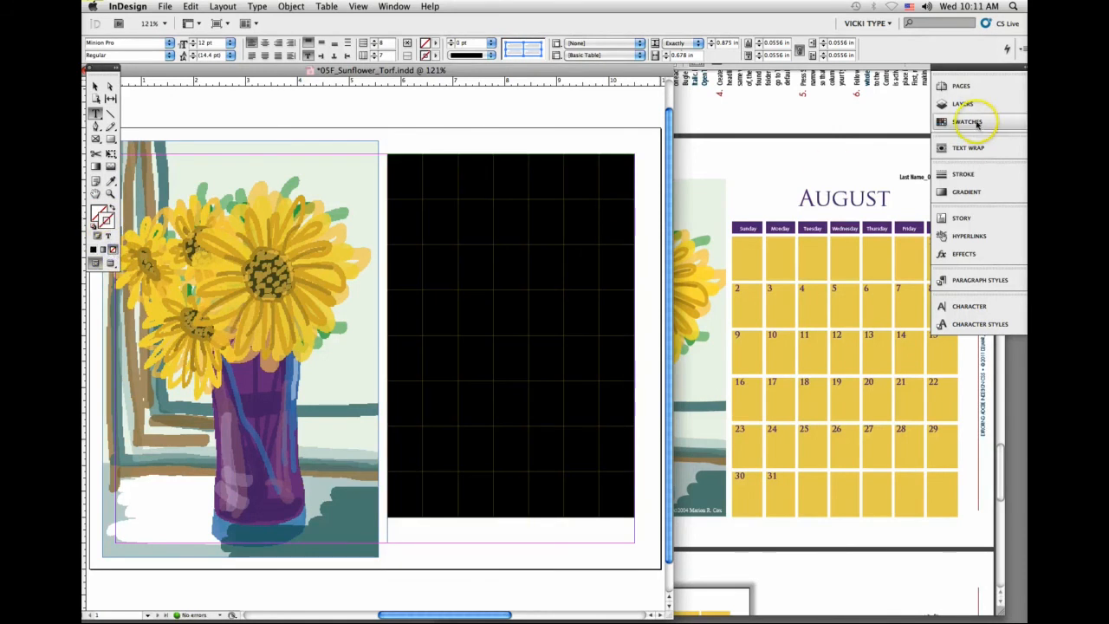
click(820, 132)
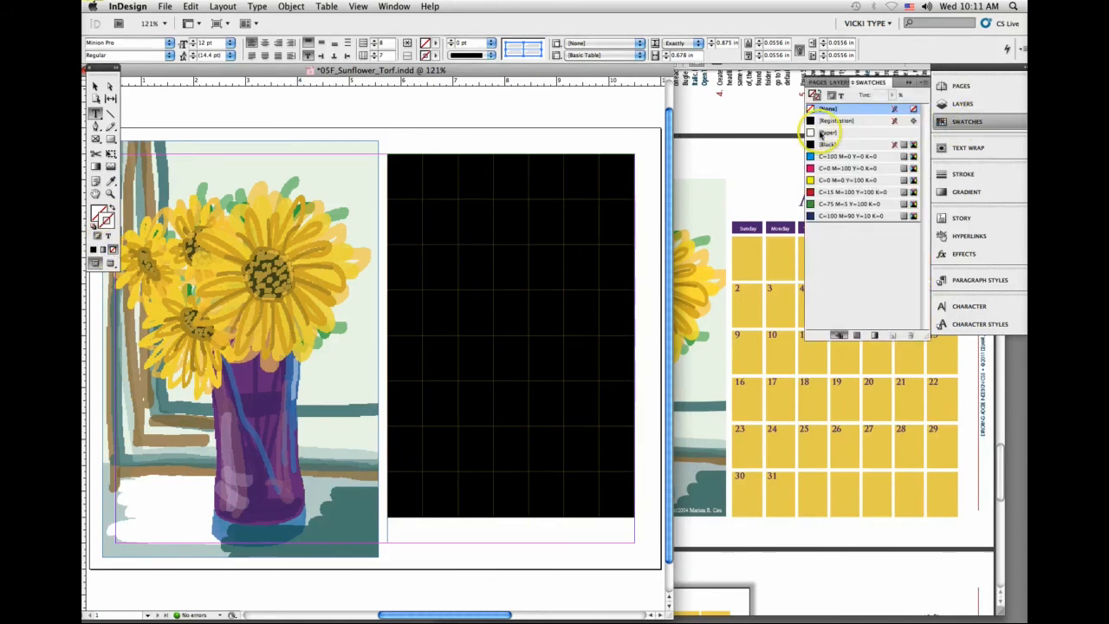
click(821, 133)
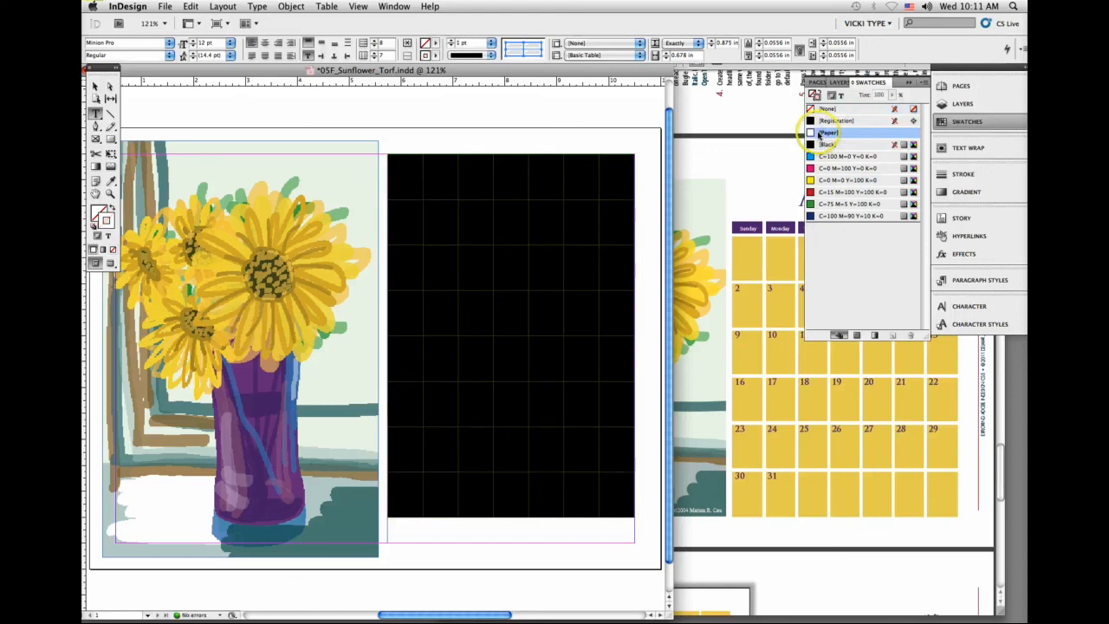
Step: Increase the stroke weight of all table cells to 8 pt
click(451, 40)
click(451, 40)
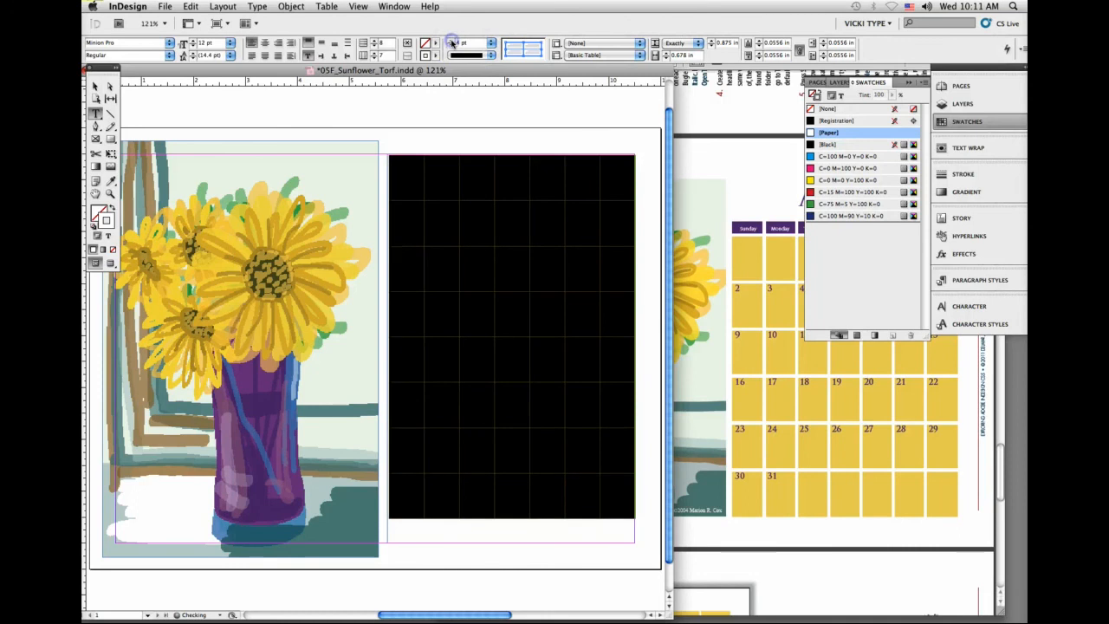
click(451, 40)
click(451, 41)
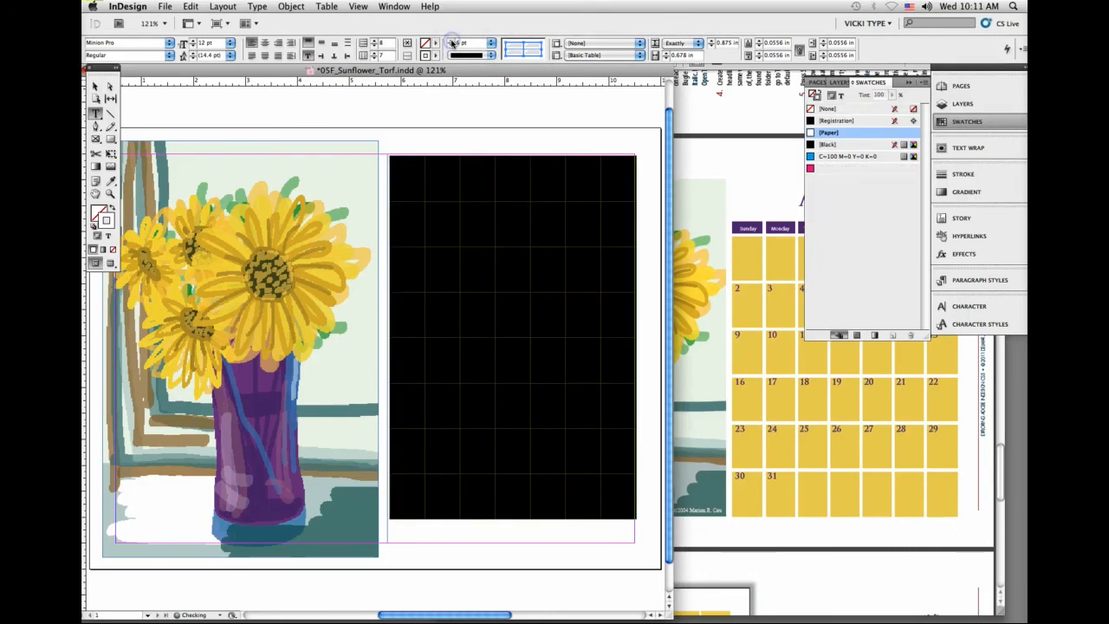
click(451, 41)
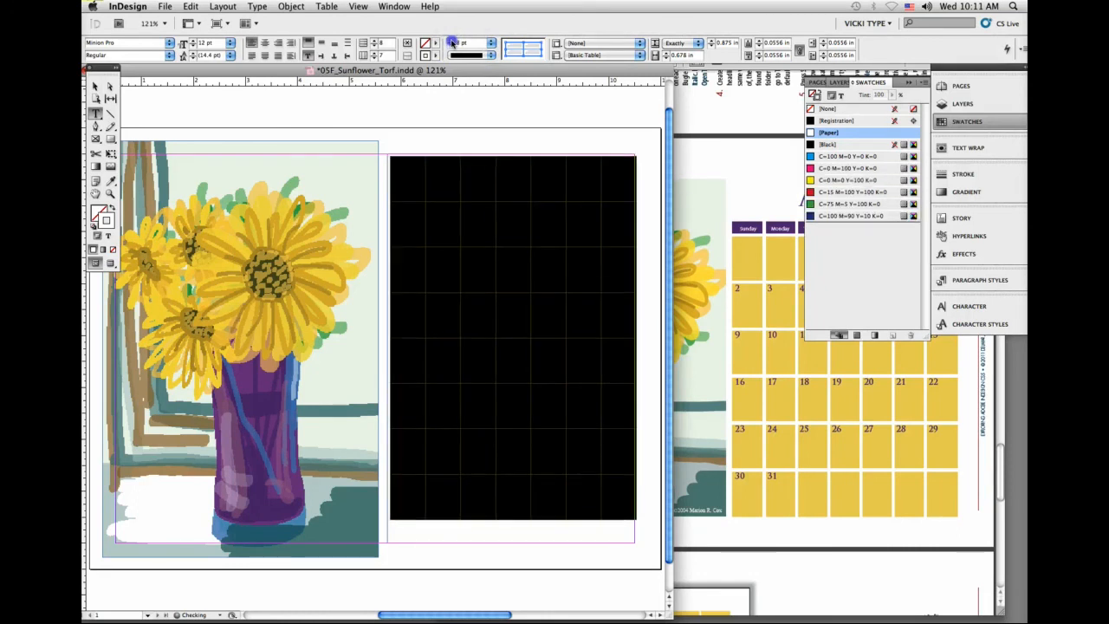
click(450, 41)
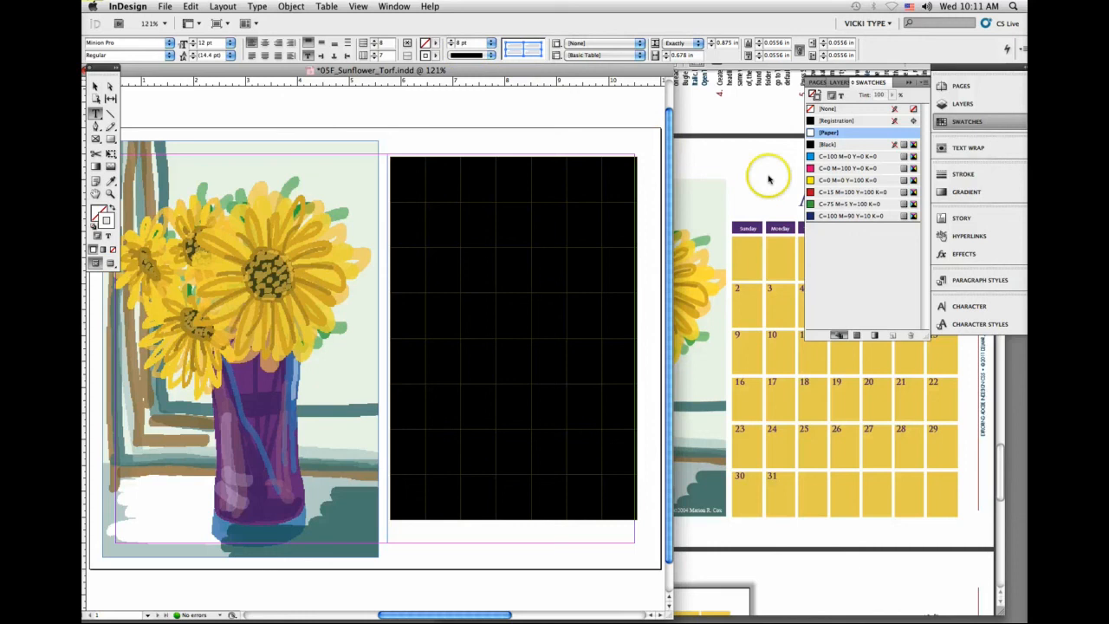
Step: Try to redefine the C=0 M=0 Y=100 K=0 swatch with 20% magenta
double_click(827, 180)
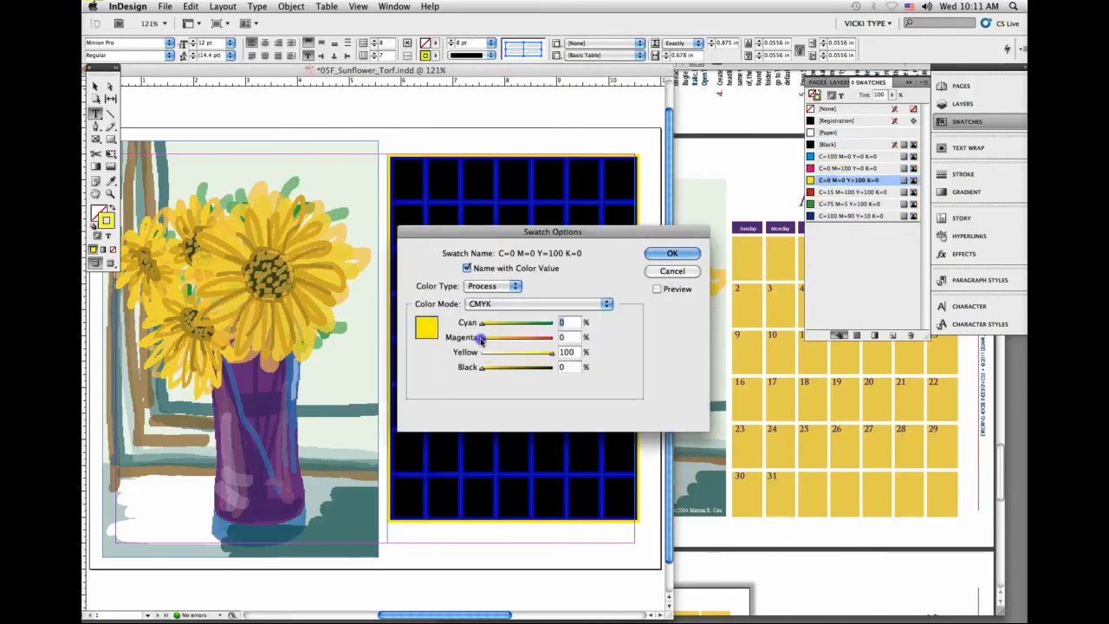
drag(481, 338, 495, 339)
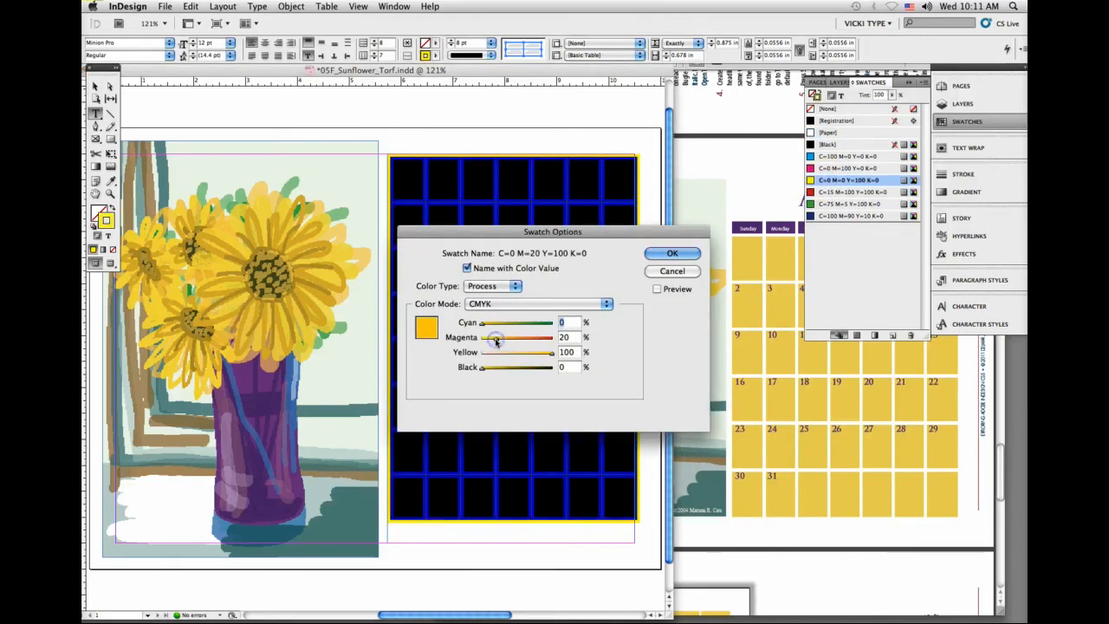
click(673, 253)
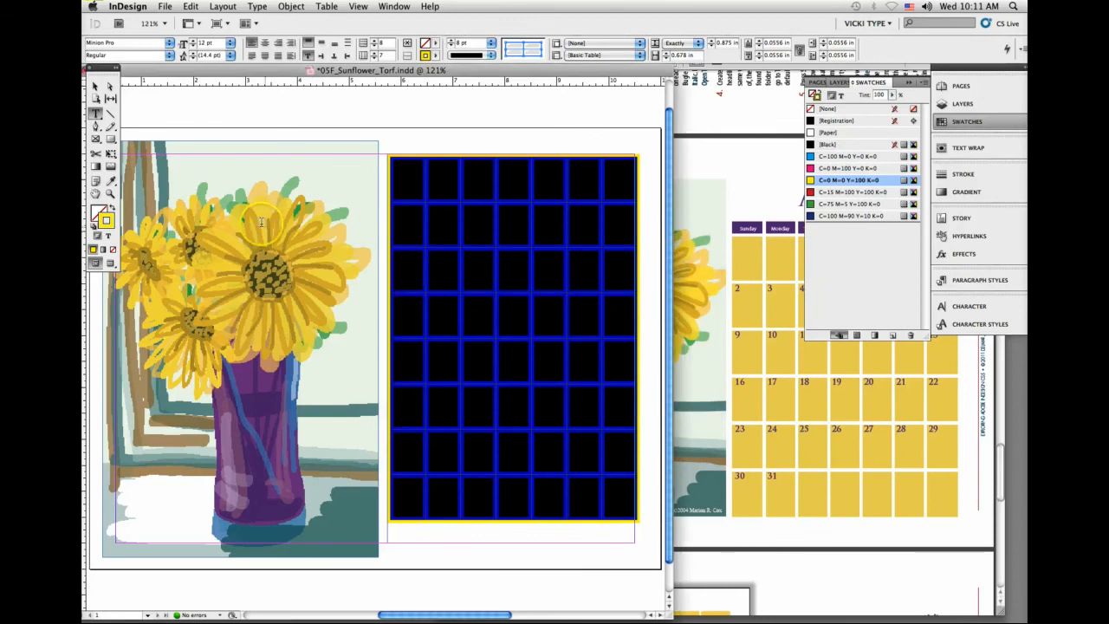
Step: Fill the table cells with a yellow sampled by the Eyedropper from the top petals of the large sunflower
click(97, 209)
click(111, 180)
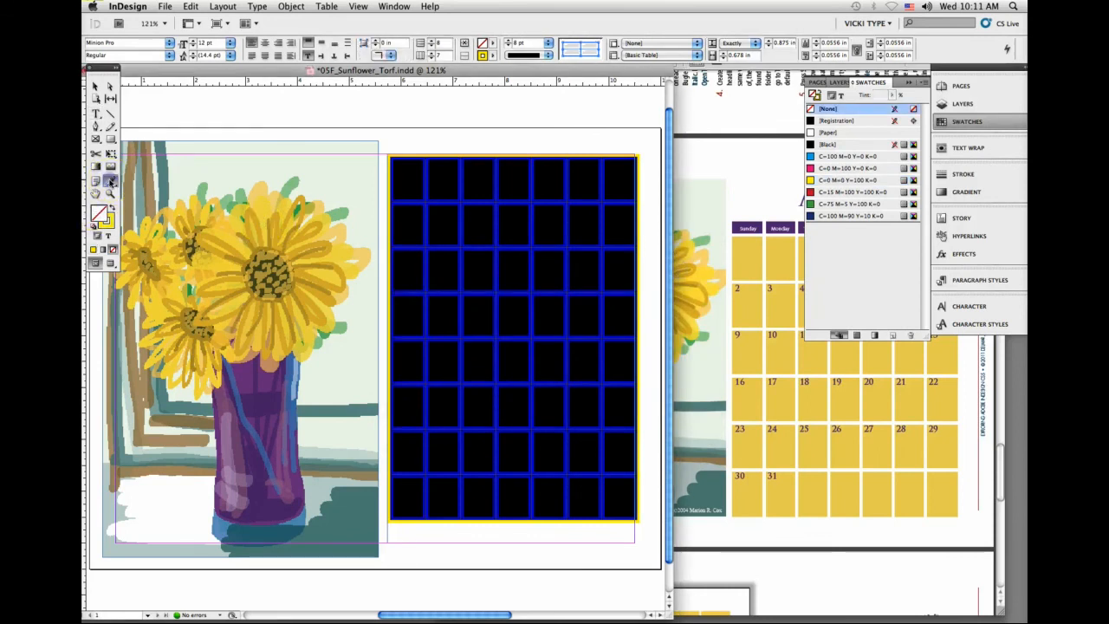
click(279, 189)
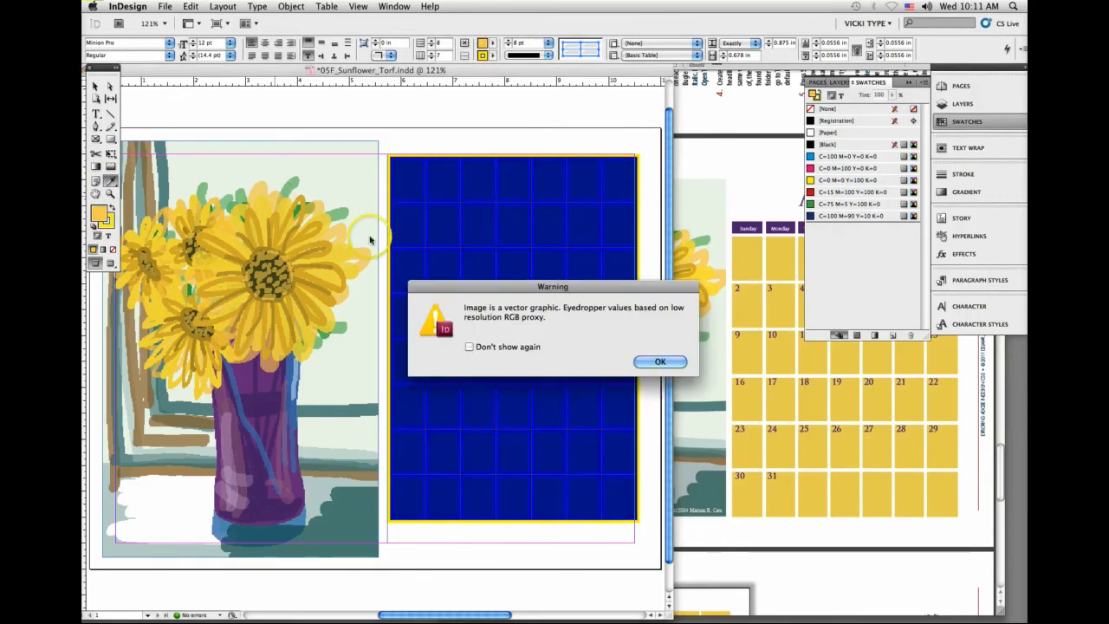
click(660, 362)
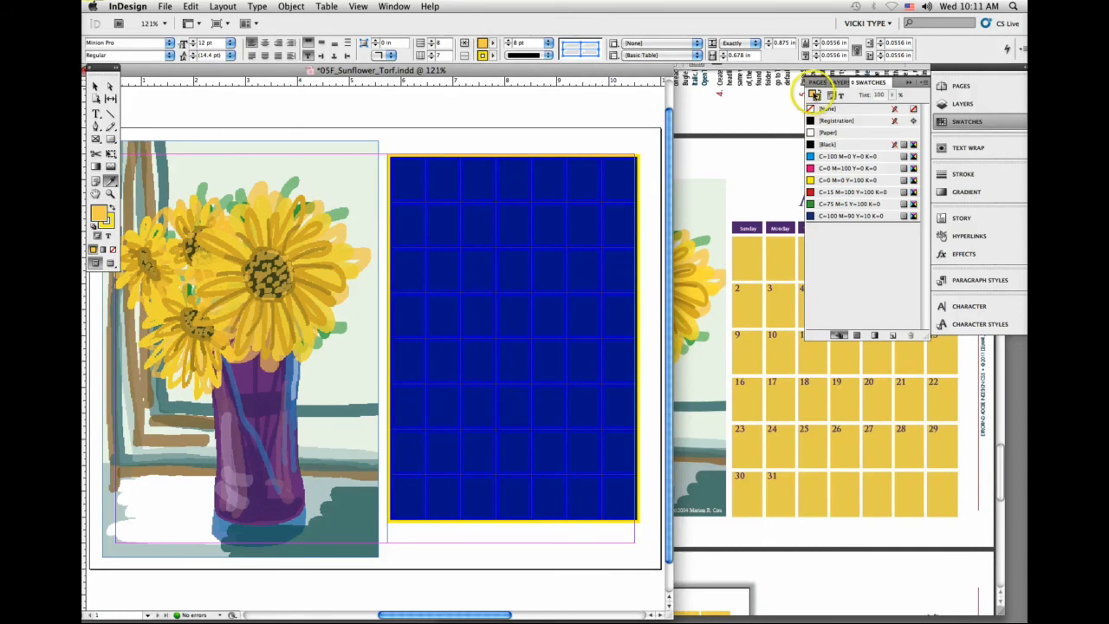
Step: Add the sampled yellow to the swatches below the pure yellow and convert it from RGB to CMYK color mode
drag(814, 95, 820, 186)
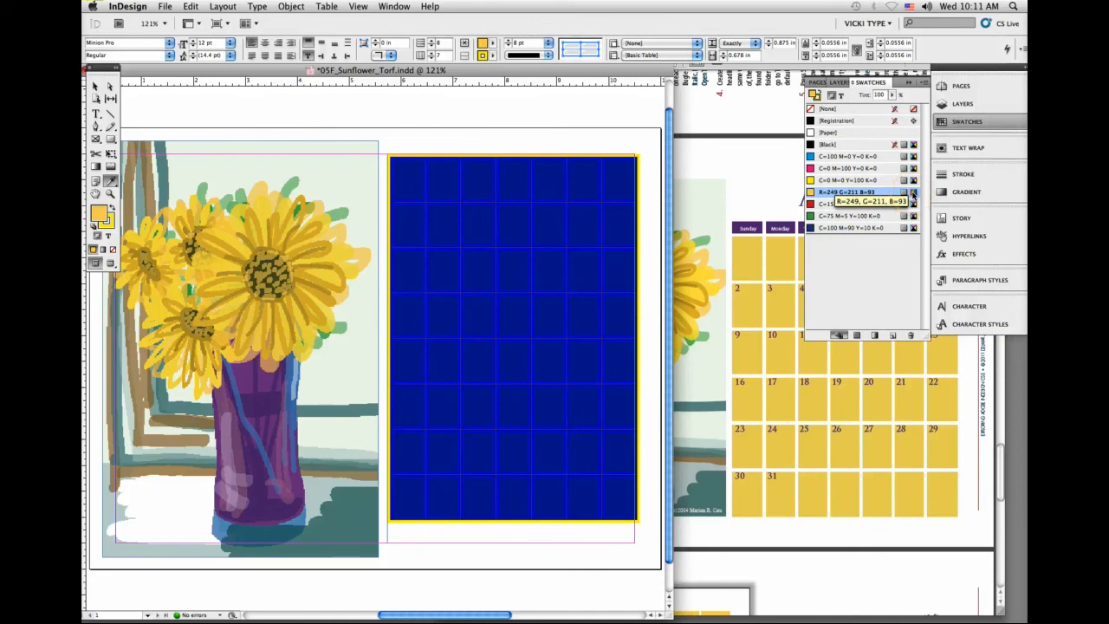
double_click(866, 192)
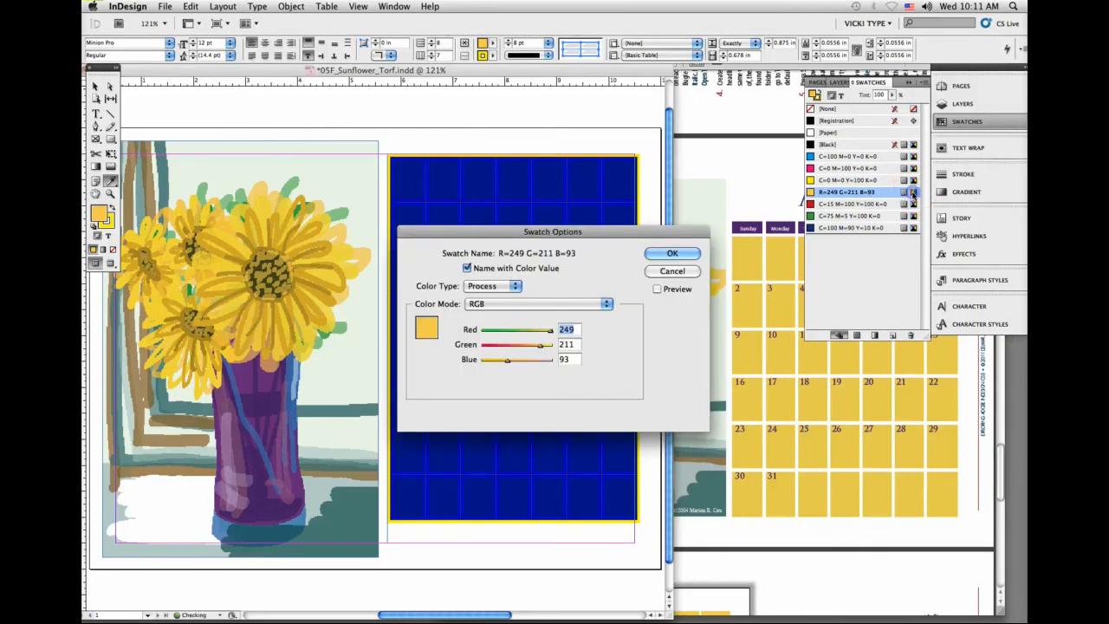
click(516, 304)
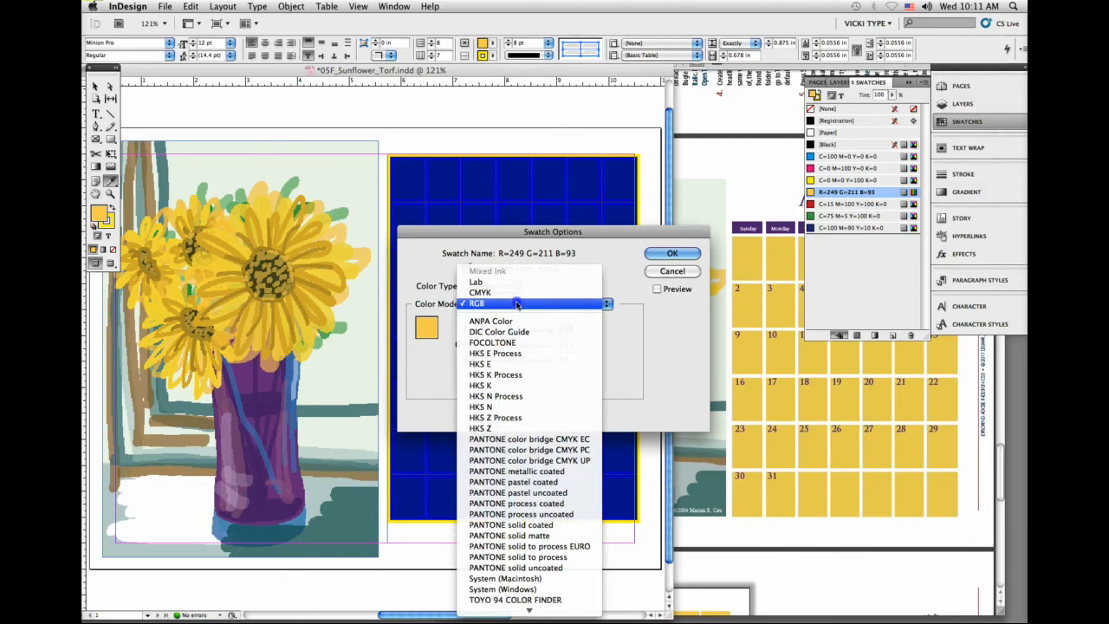
click(515, 295)
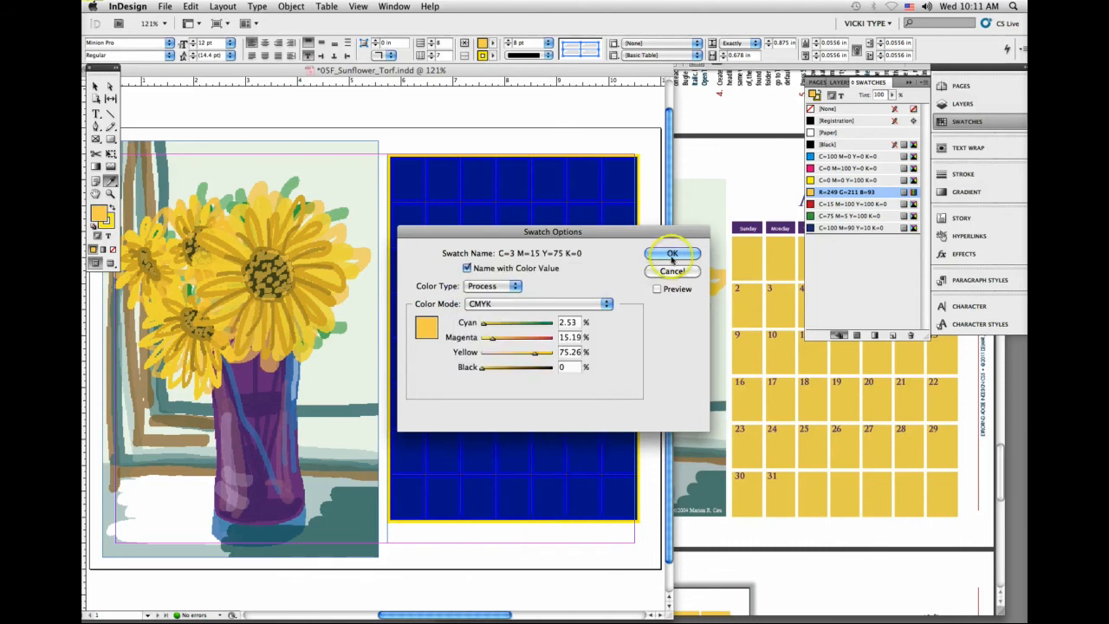
click(667, 253)
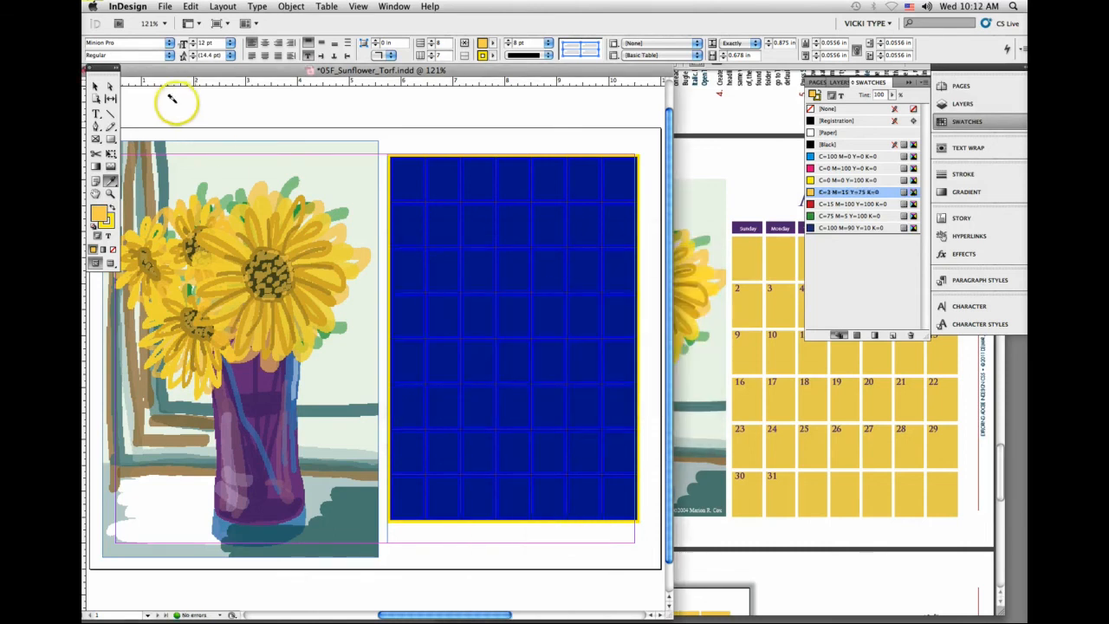
Step: Preview the filled table deselected, reselect the whole table, and change its cell stroke color to [Paper]
click(96, 87)
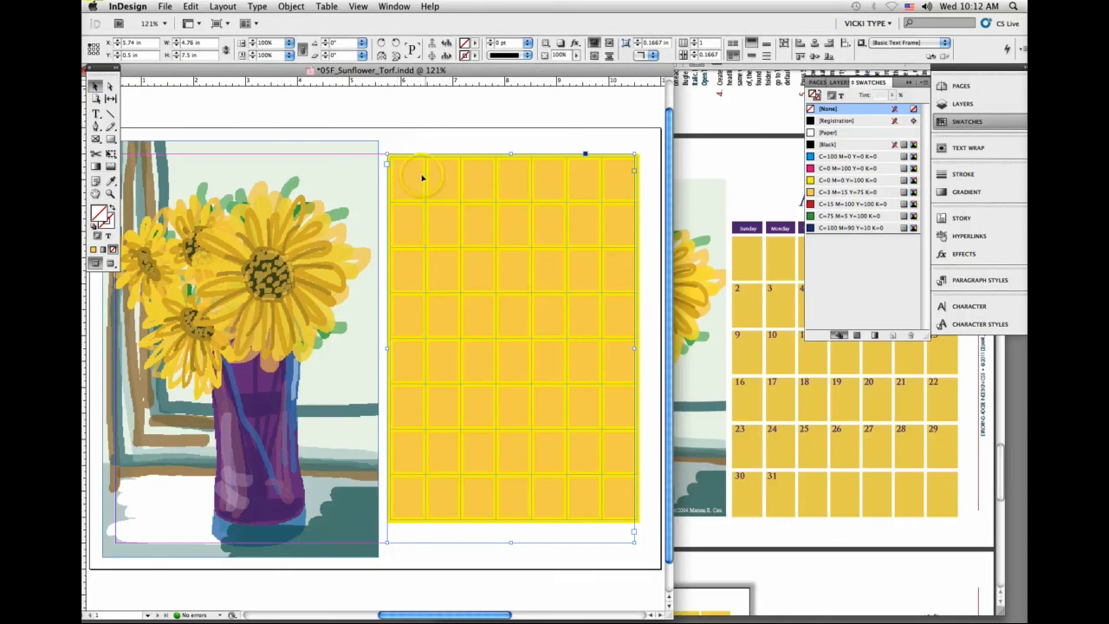
click(95, 113)
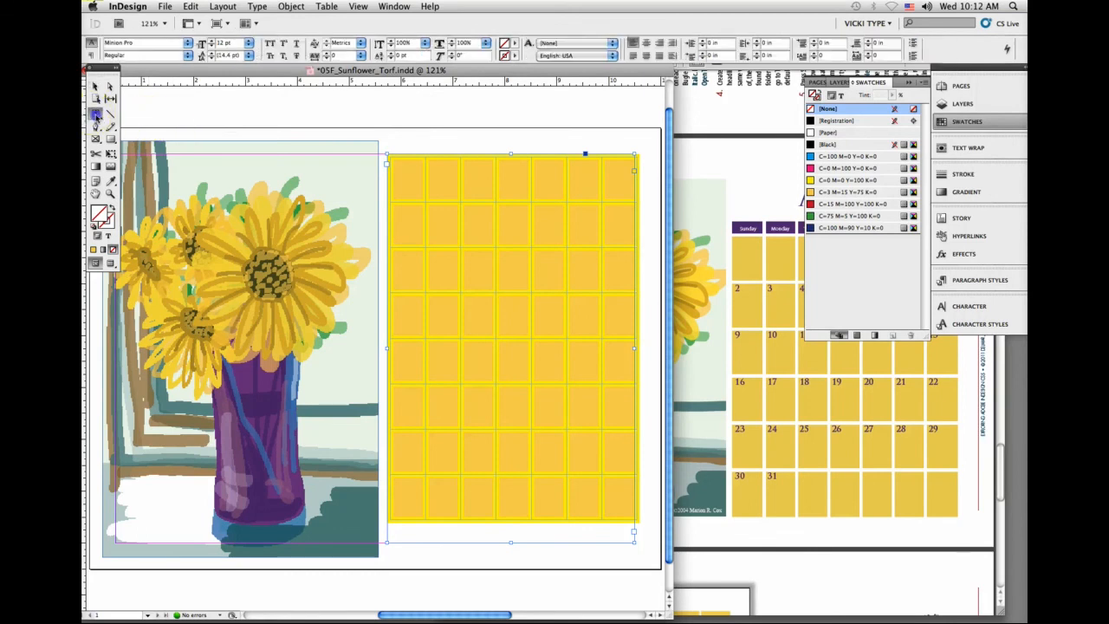
click(388, 154)
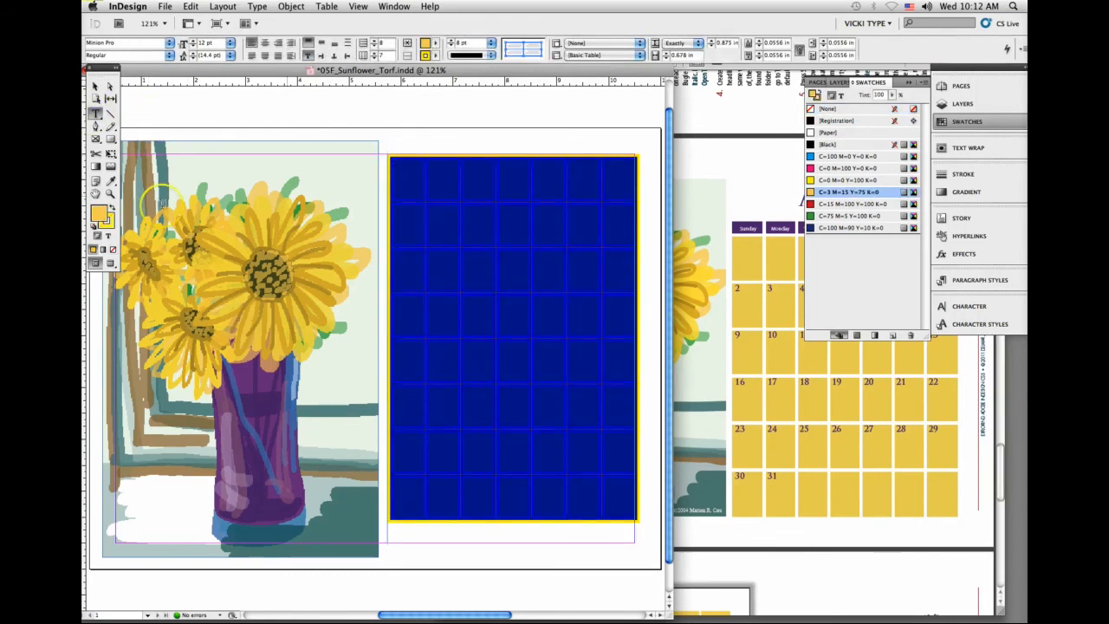
click(107, 224)
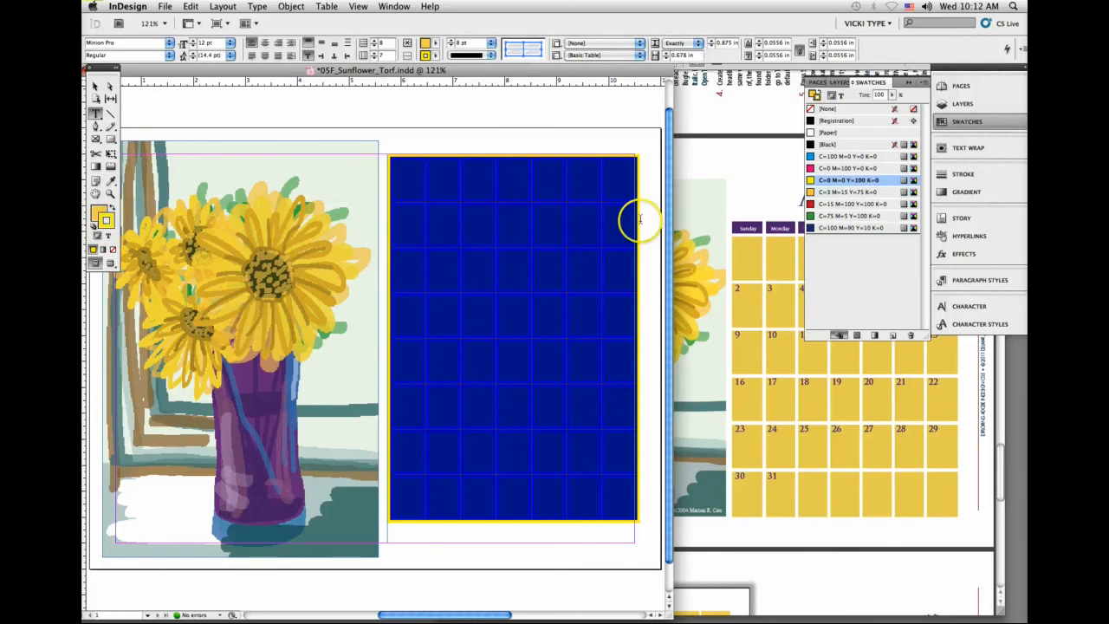
click(848, 132)
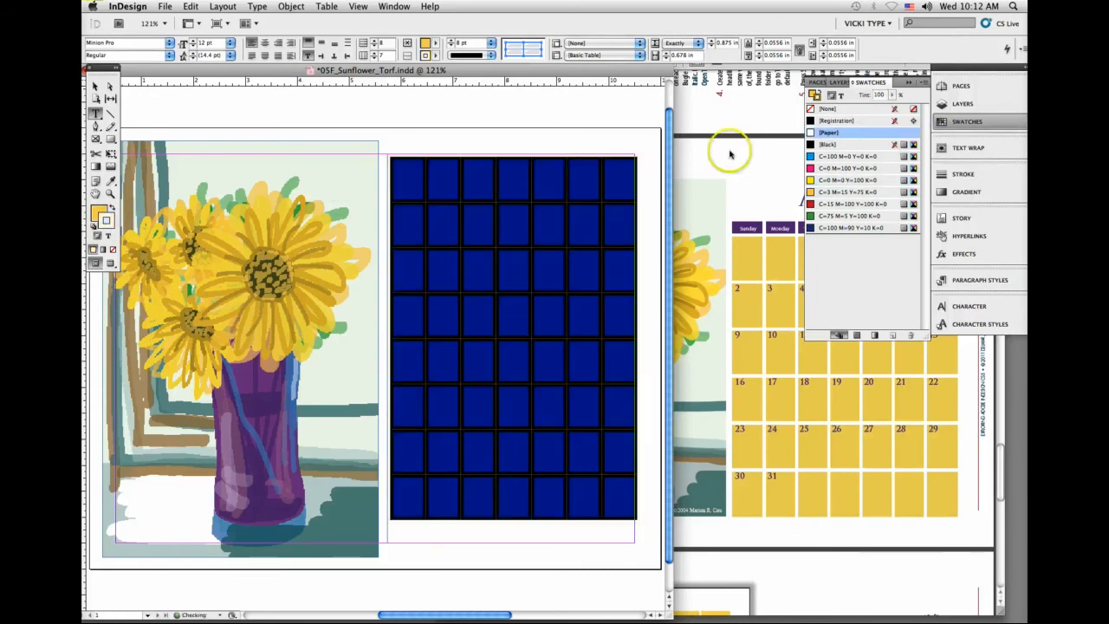
Step: Deselect the table to preview its yellow cells and paper-colored strokes, and collapse the swatches
click(96, 87)
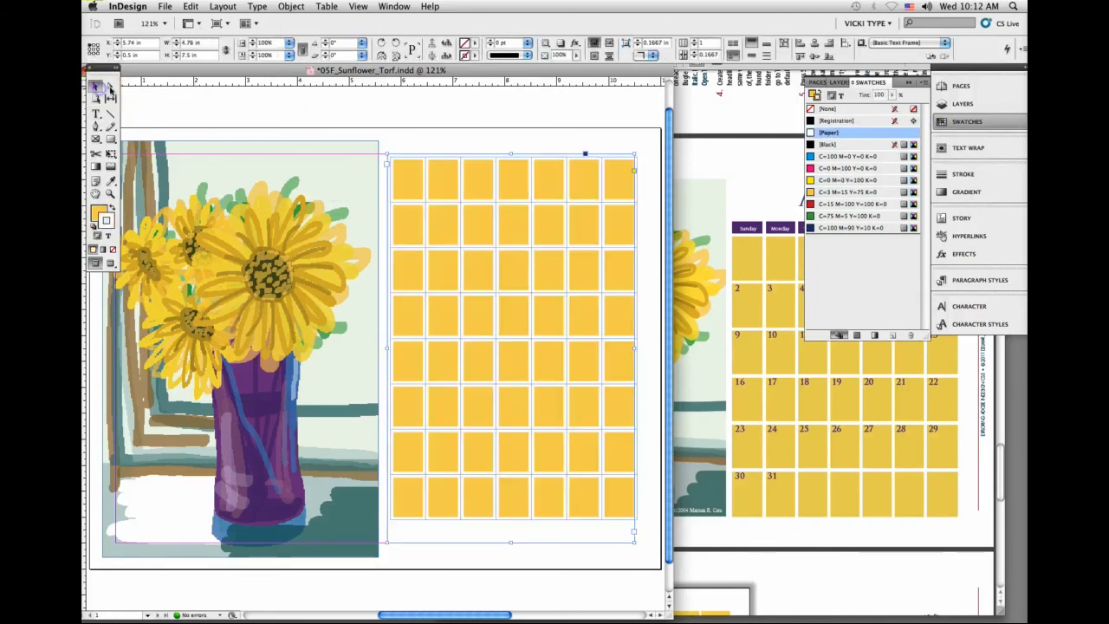
click(424, 135)
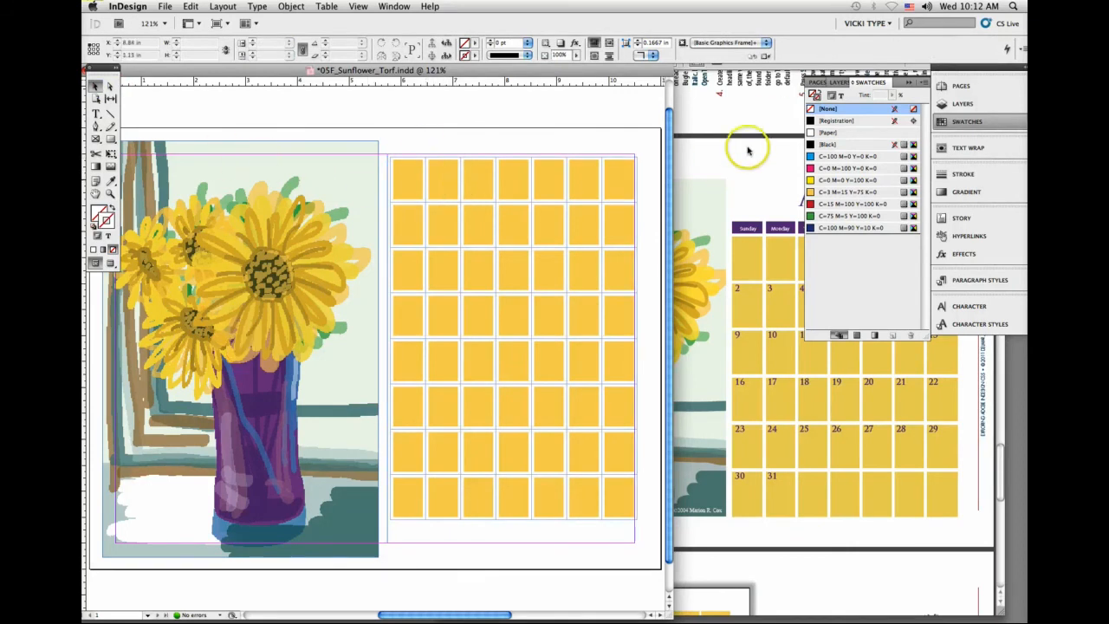
click(909, 82)
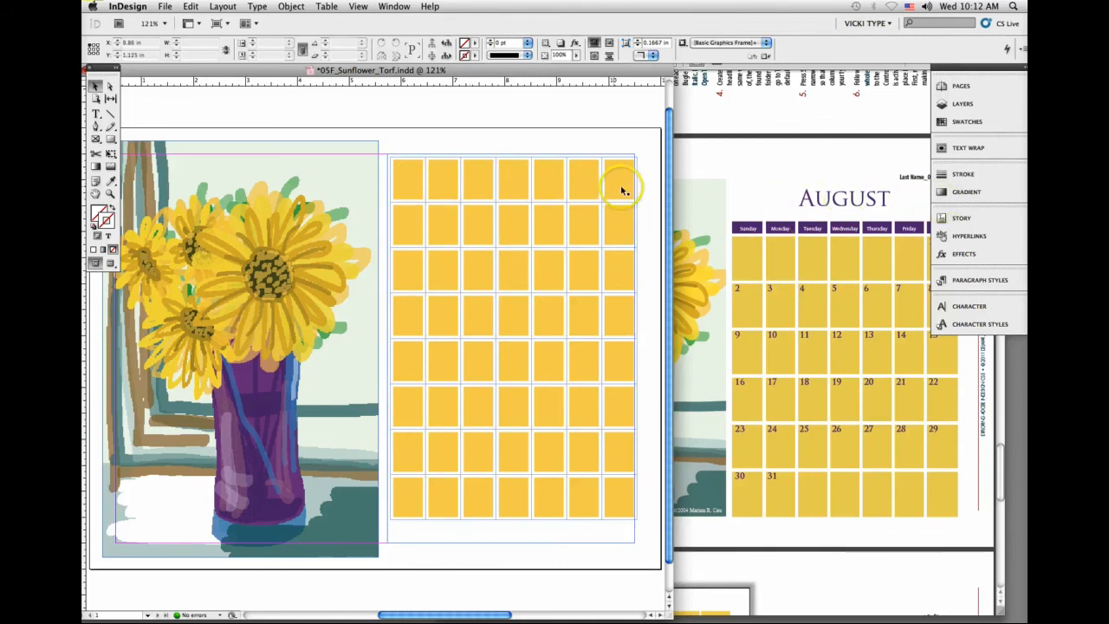
Step: Merge all cells of the table's first row into one and enter the heading "August" in it
click(96, 113)
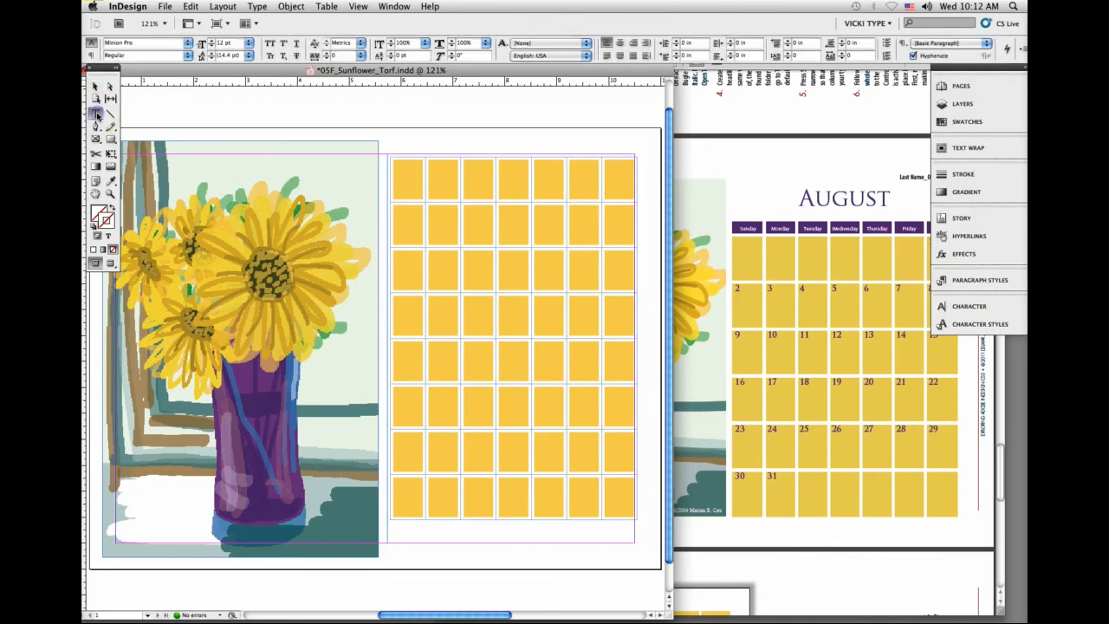
click(388, 177)
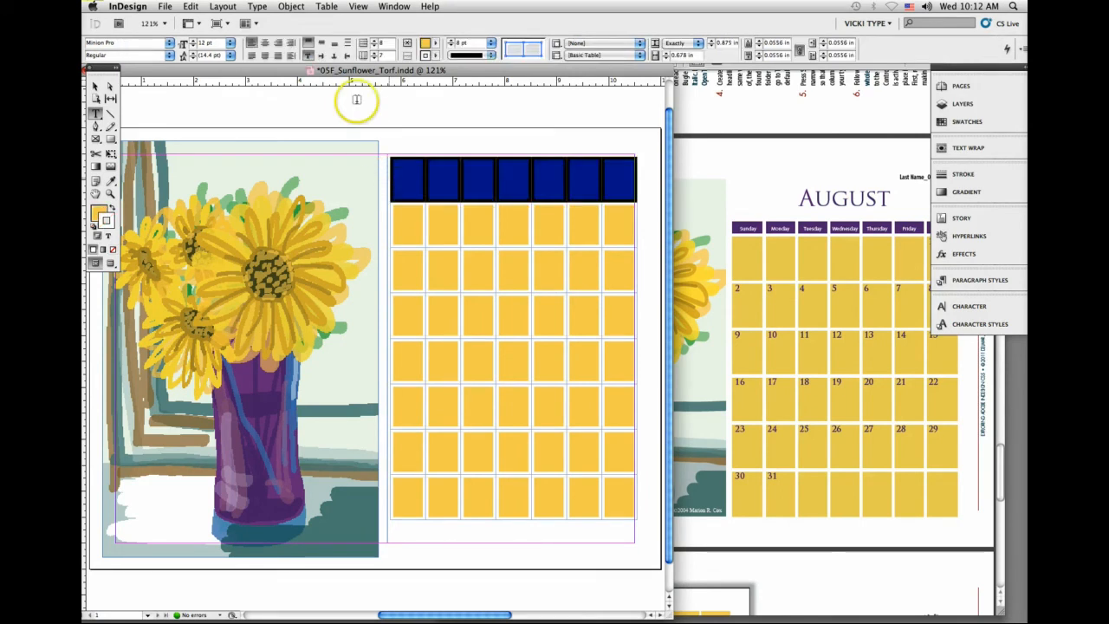
click(326, 6)
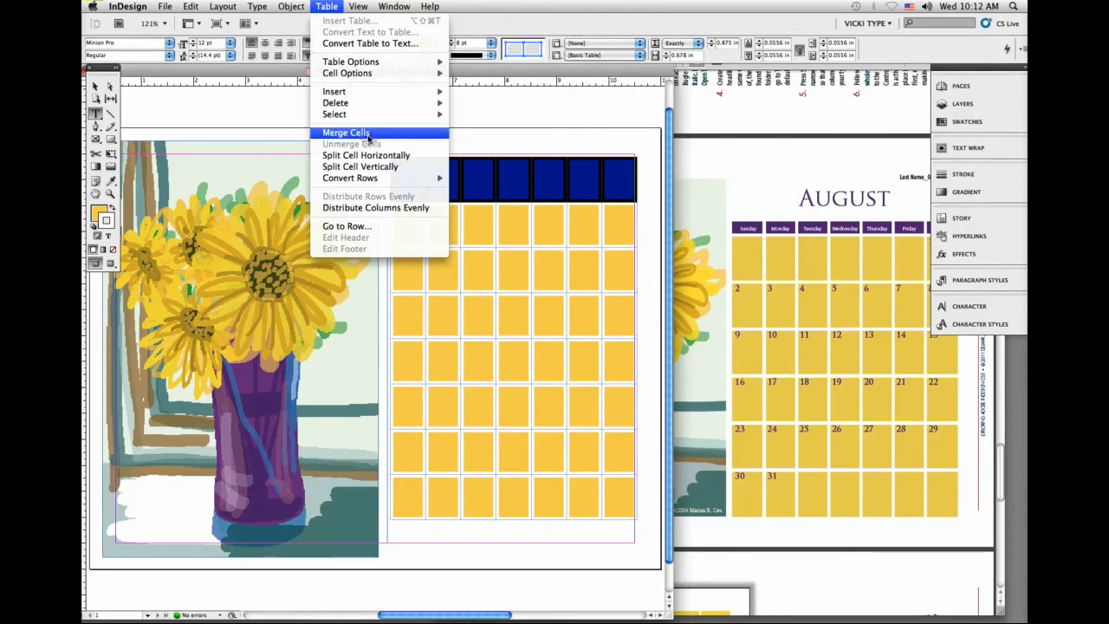
click(368, 135)
click(454, 183)
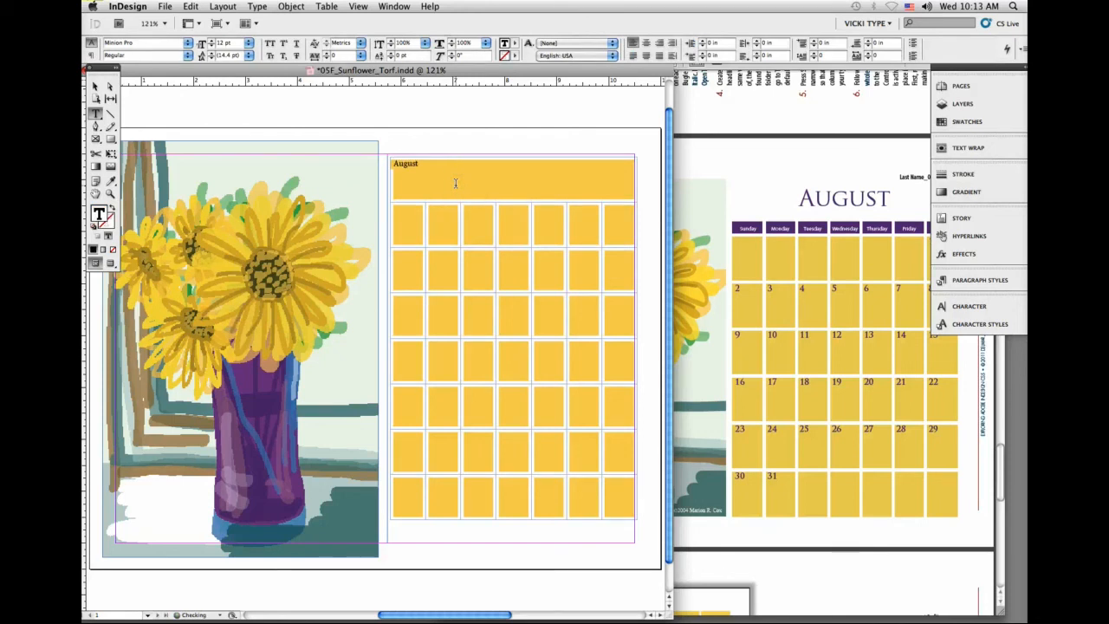
Step: Color the August heading text with a purple sampled by the Eyedropper from the upper part of the vase
click(436, 164)
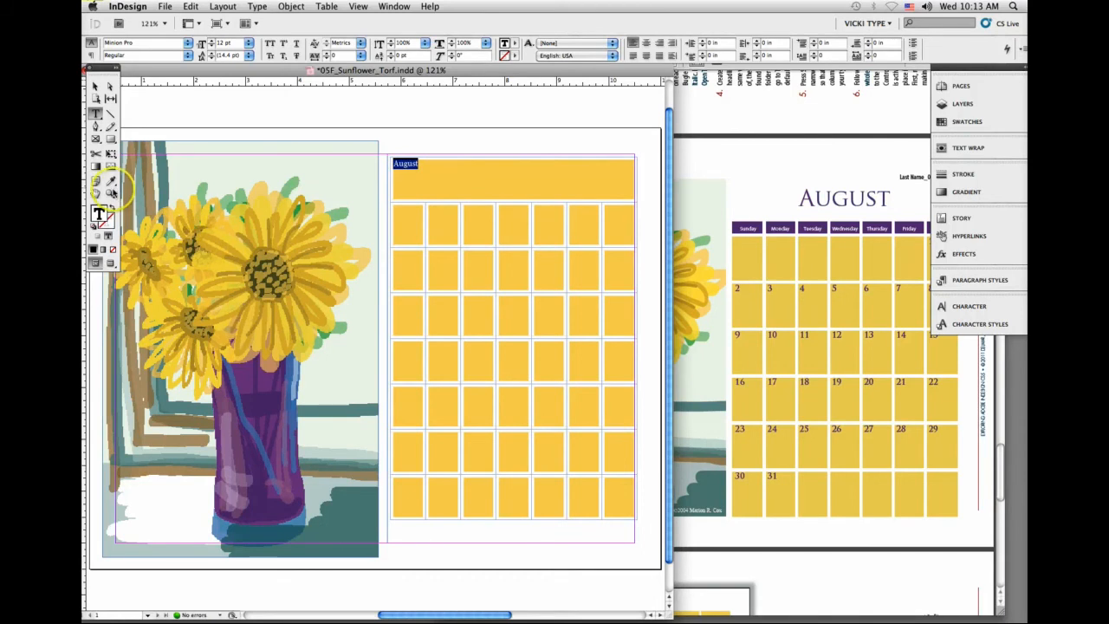
click(110, 180)
click(265, 403)
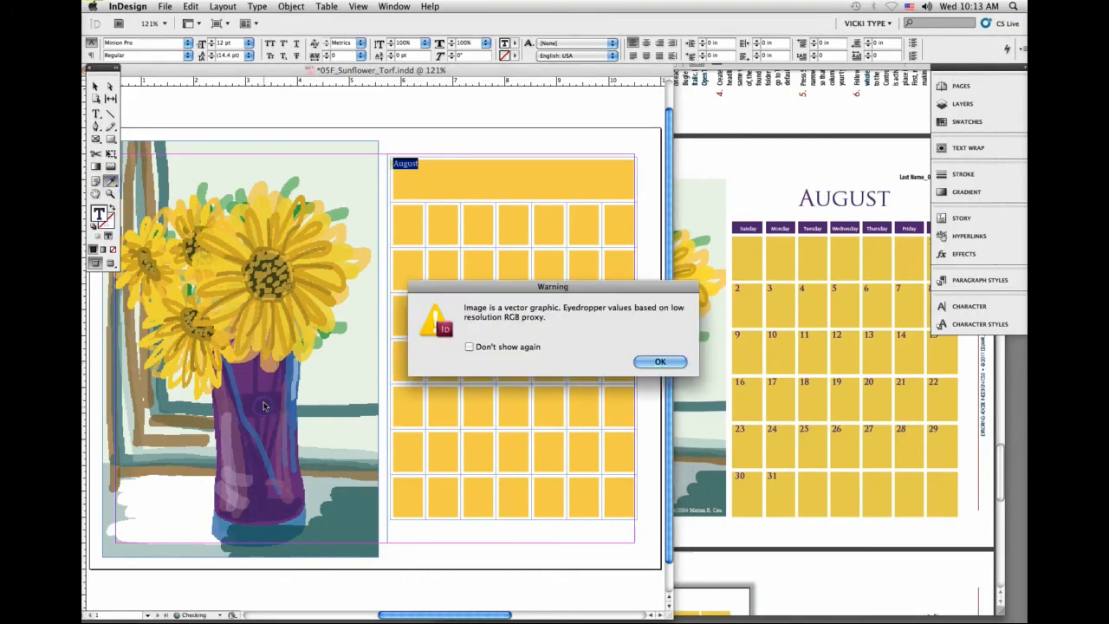
click(659, 362)
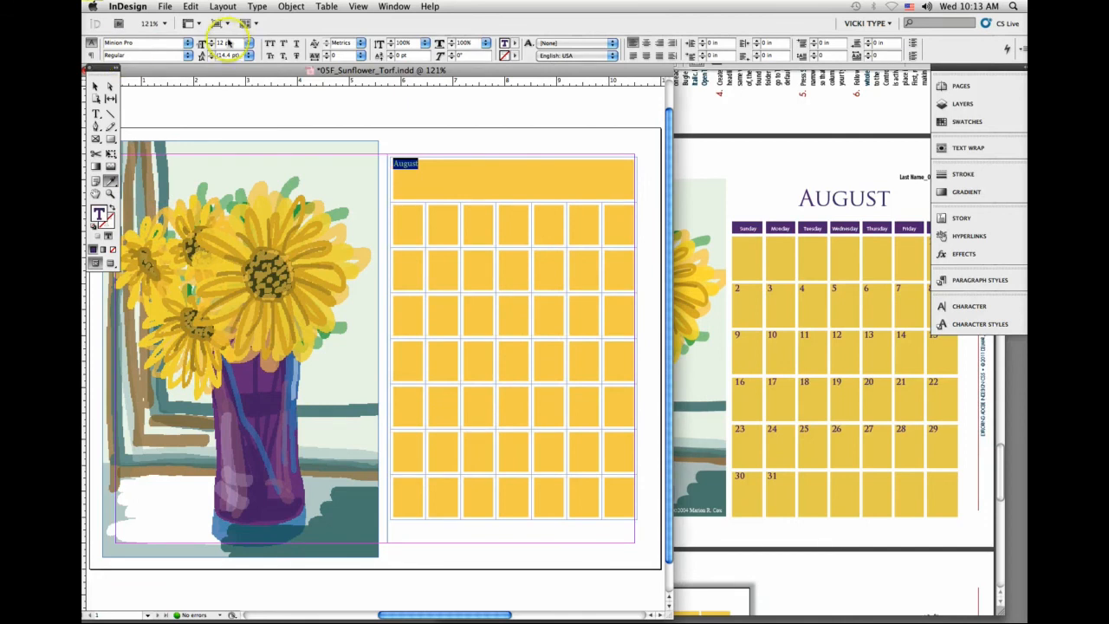
Step: Apply Small Caps to the August heading and set its font size to 44 pt
click(247, 45)
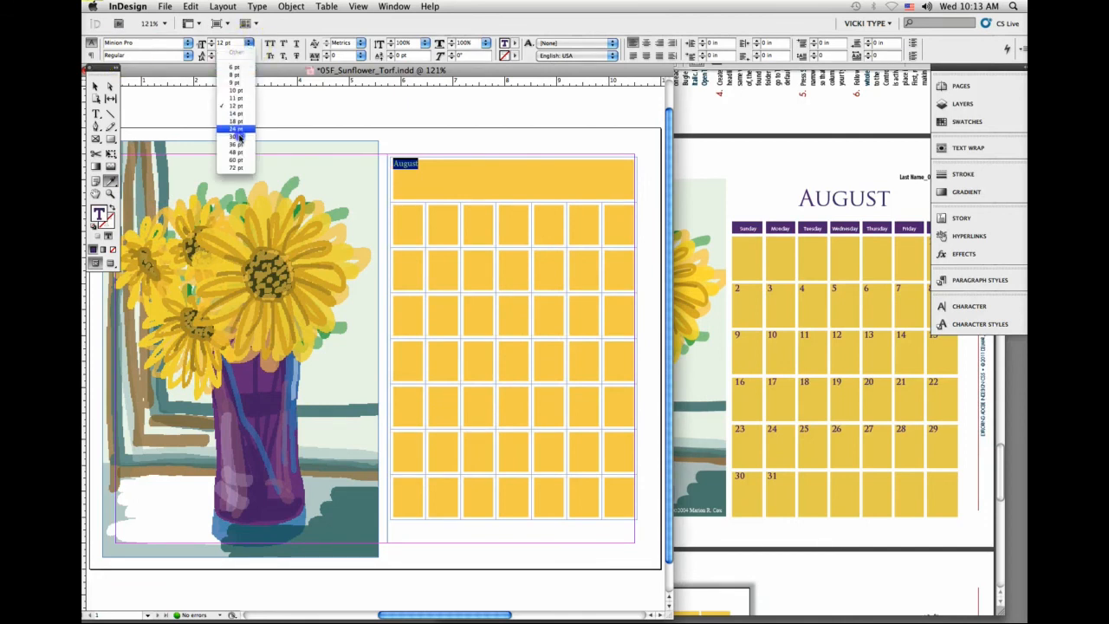
click(242, 145)
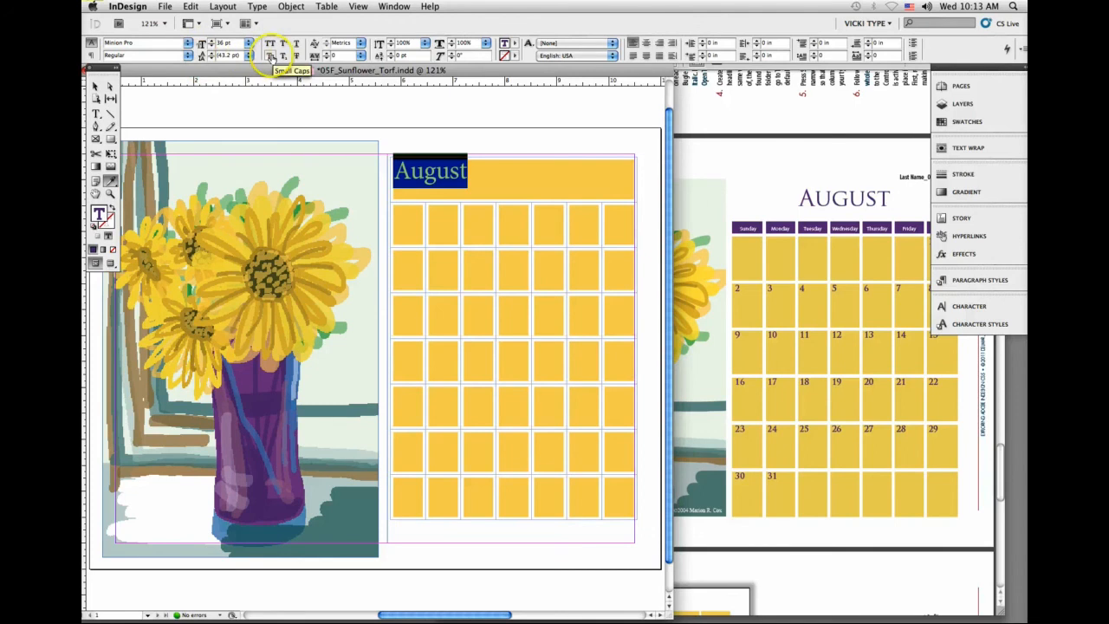
click(270, 56)
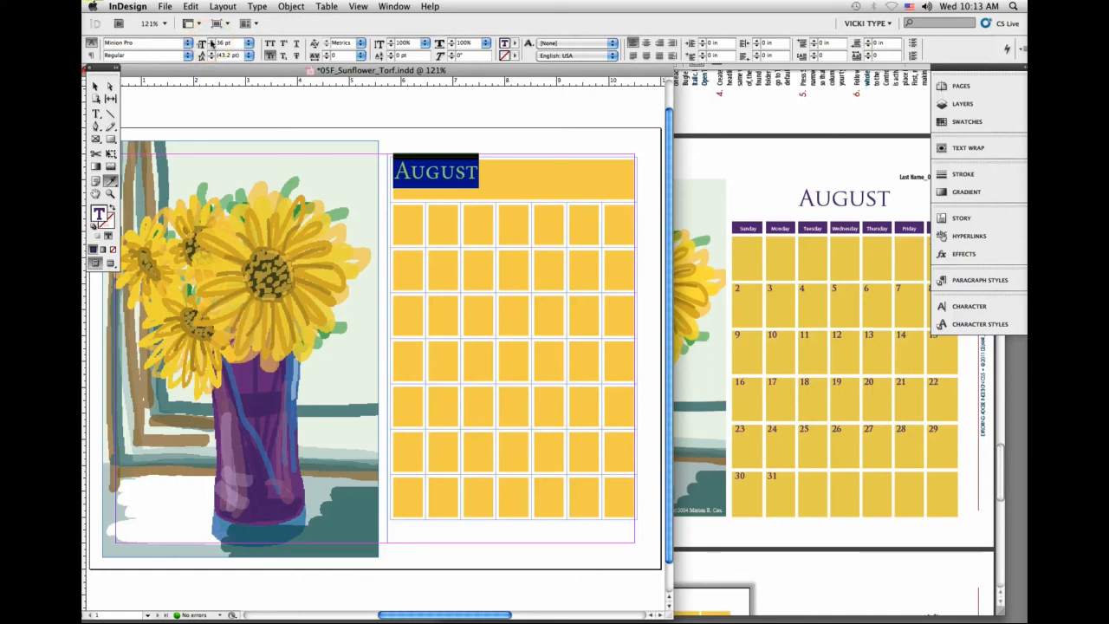
click(201, 40)
click(201, 40)
click(201, 40)
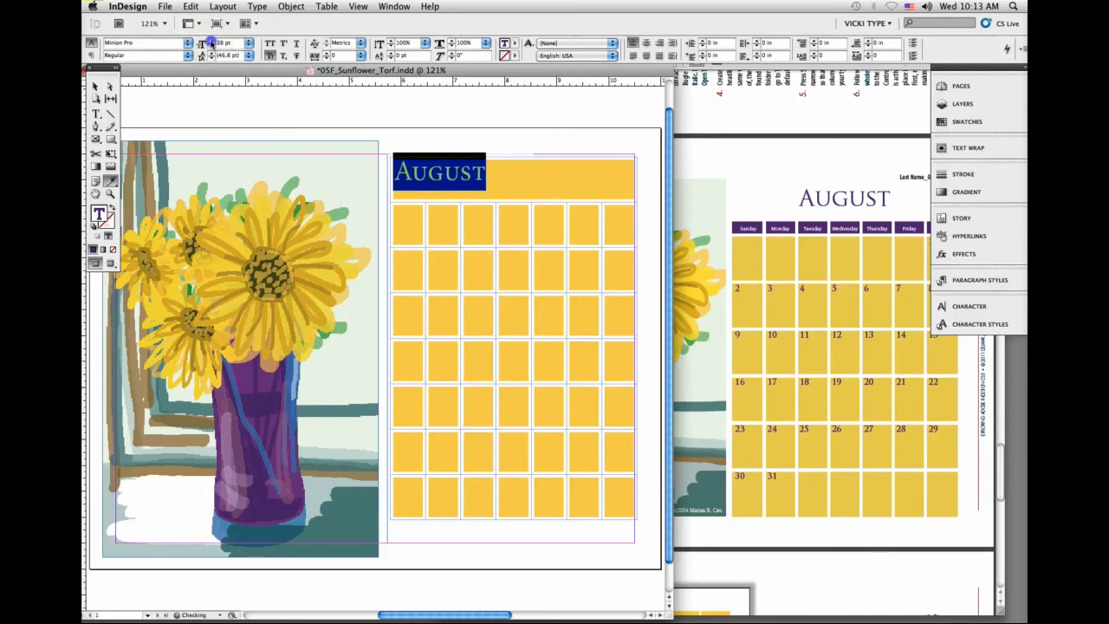
click(201, 40)
click(201, 40)
click(201, 40)
click(201, 40)
click(202, 40)
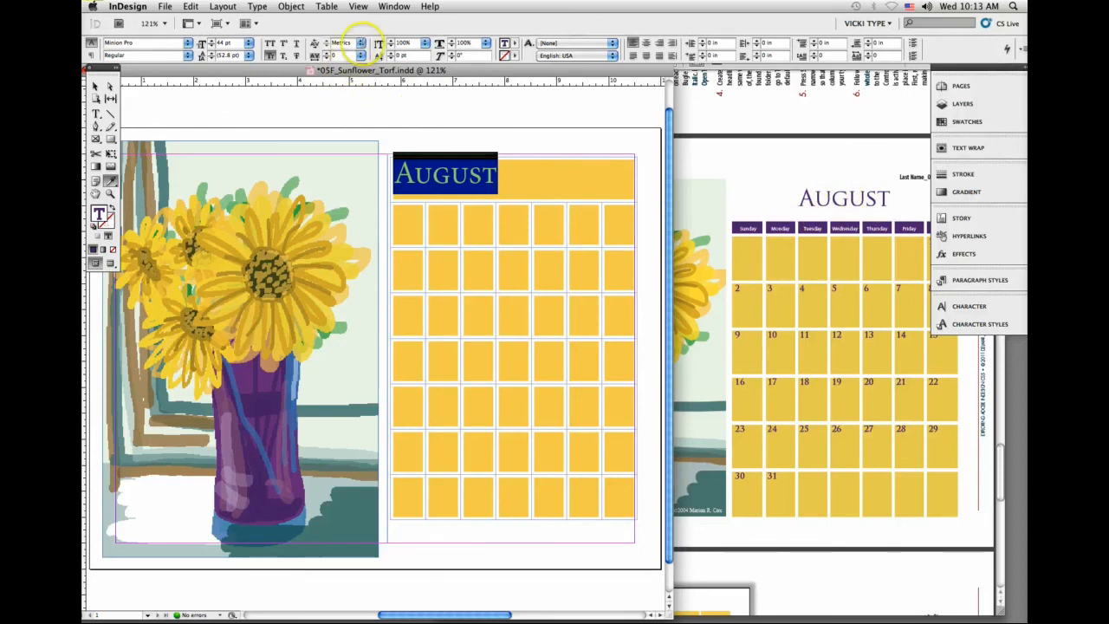
Step: Set the August heading to Optical kerning with a tracking of 70, and center the paragraph horizontally
click(361, 43)
click(350, 52)
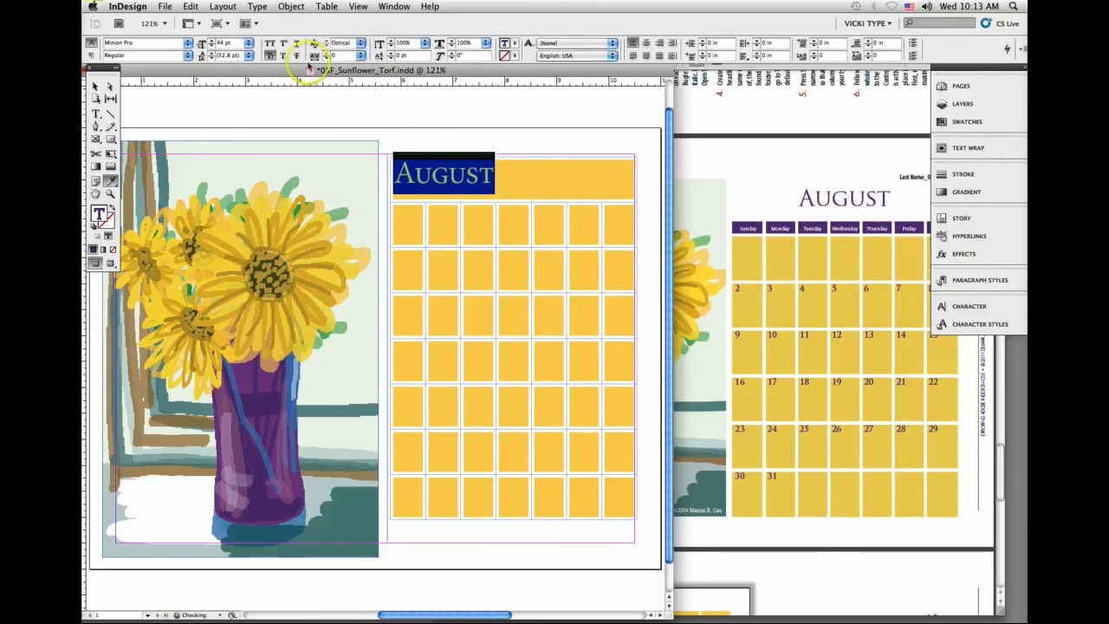
click(326, 53)
click(327, 53)
click(327, 53)
click(326, 53)
click(326, 52)
click(326, 53)
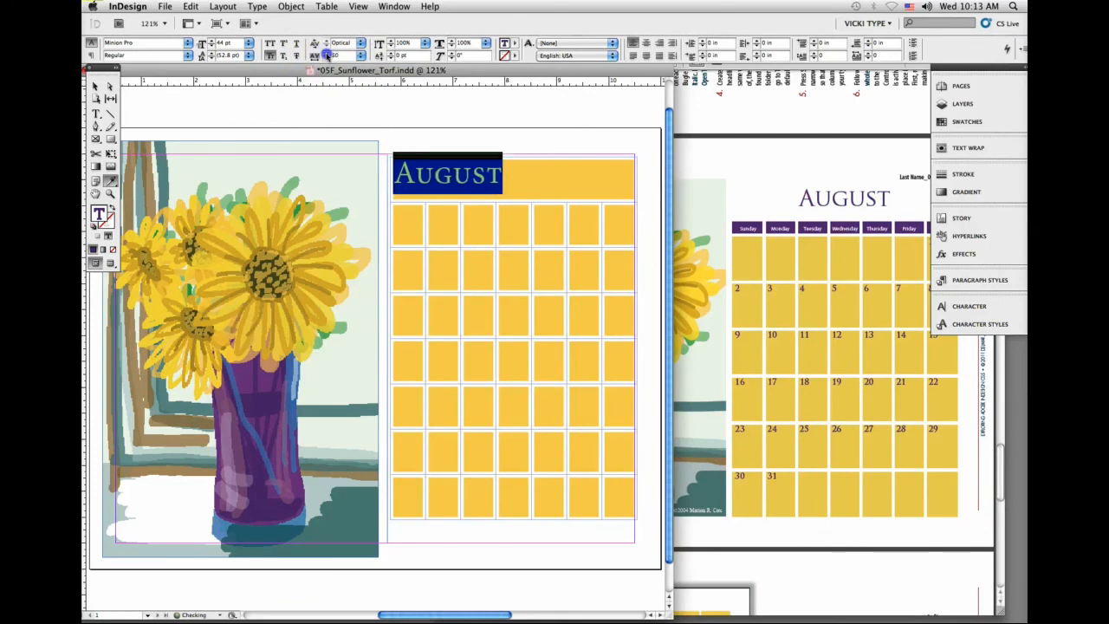
click(327, 53)
click(91, 55)
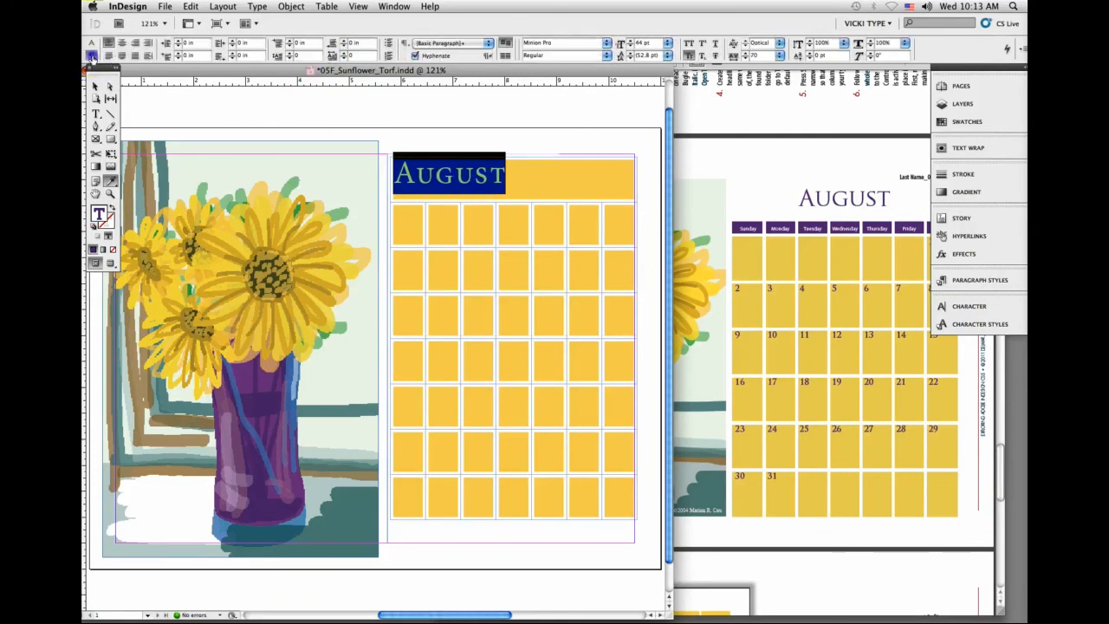
click(121, 43)
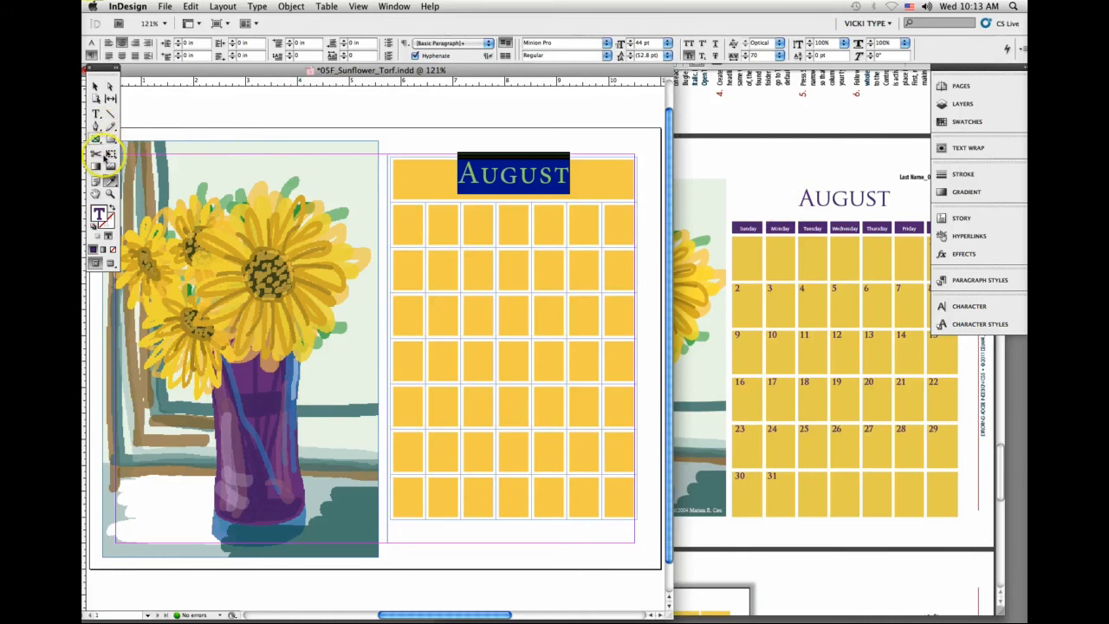
Step: Remove both the fill and the stroke from the merged August heading cell, and deselect it
click(96, 113)
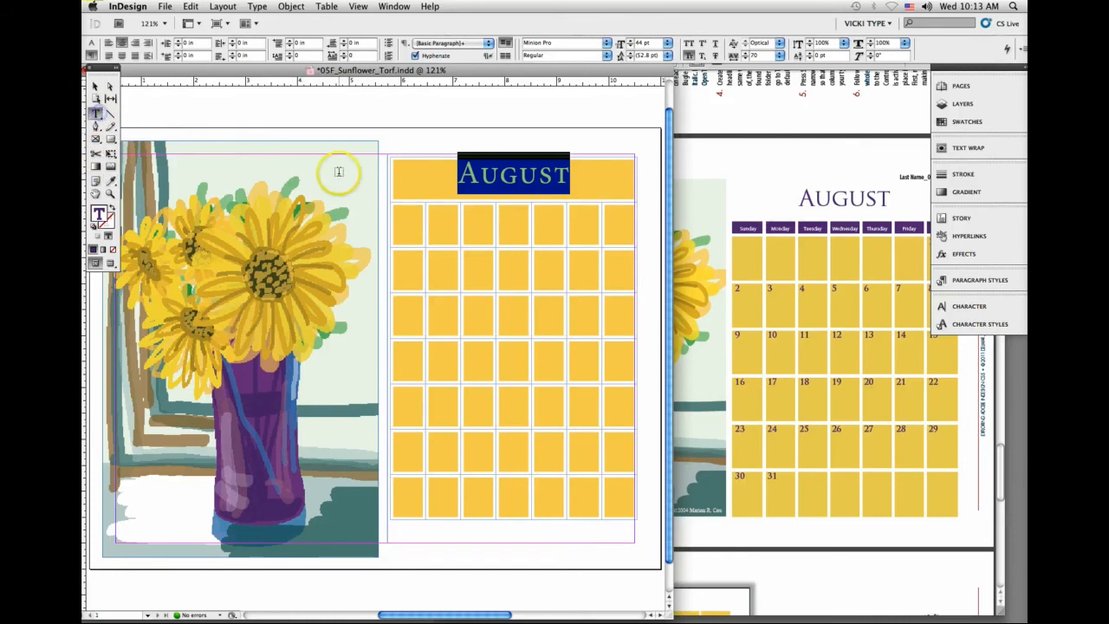
click(391, 176)
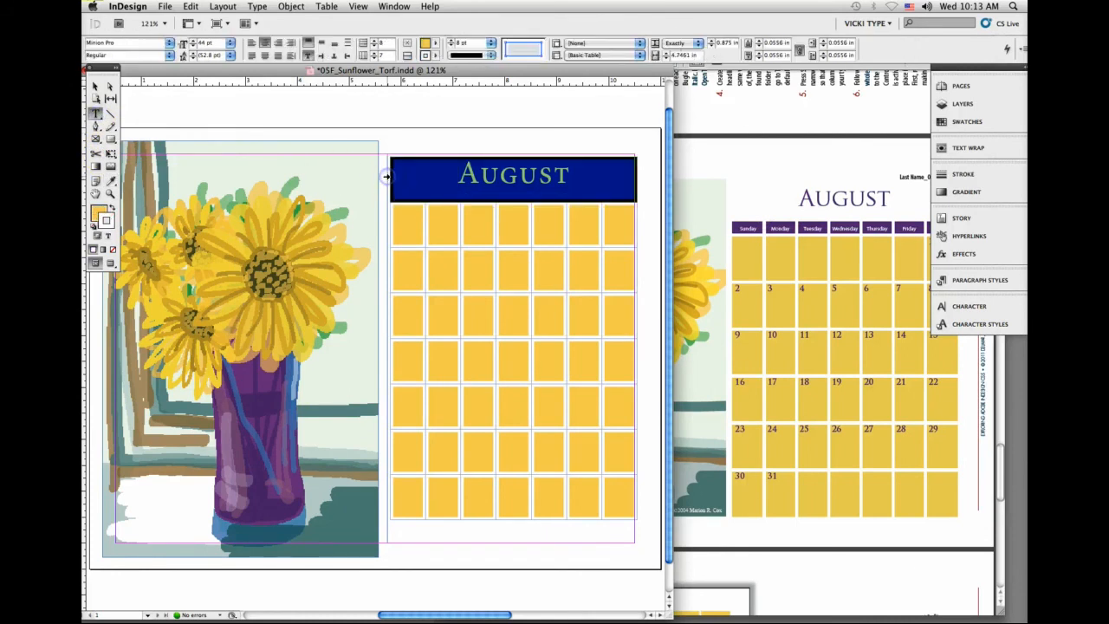
click(111, 250)
click(109, 222)
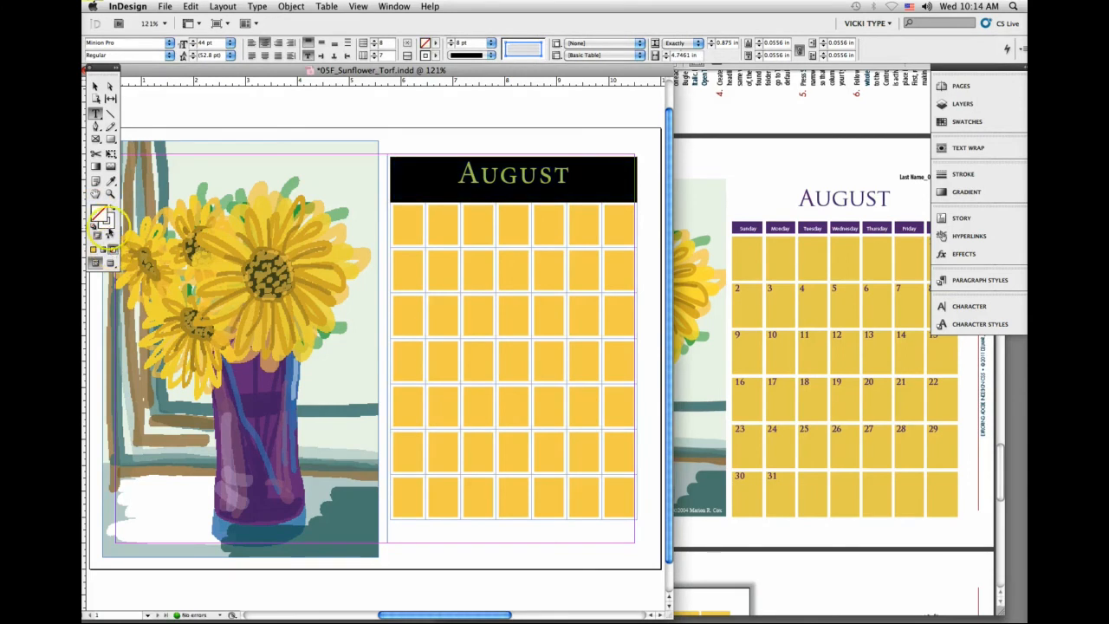
click(108, 227)
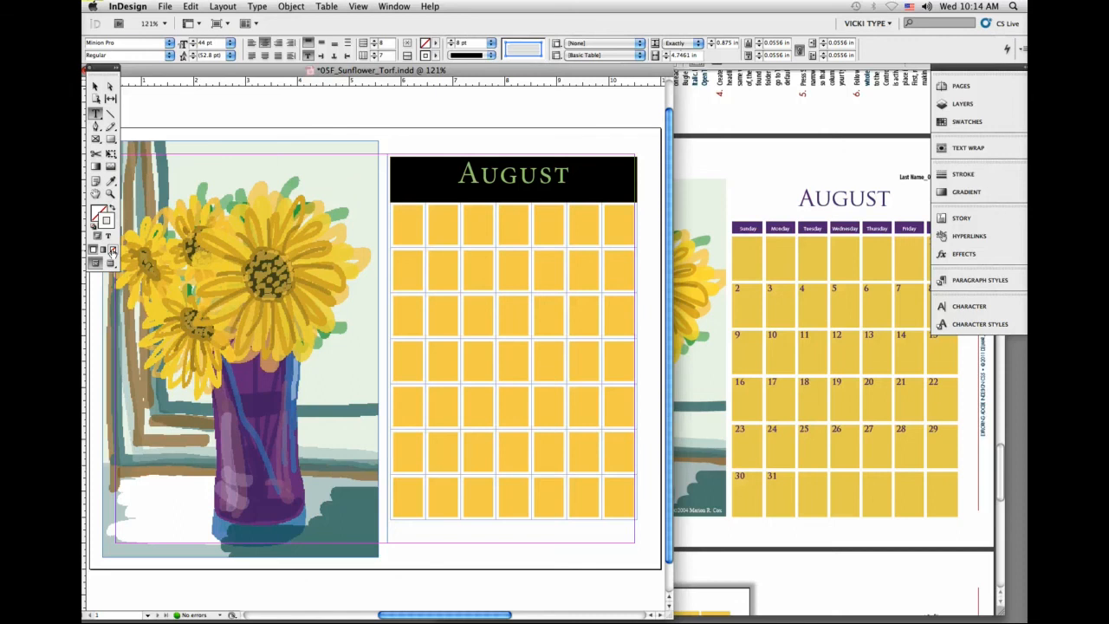
click(112, 249)
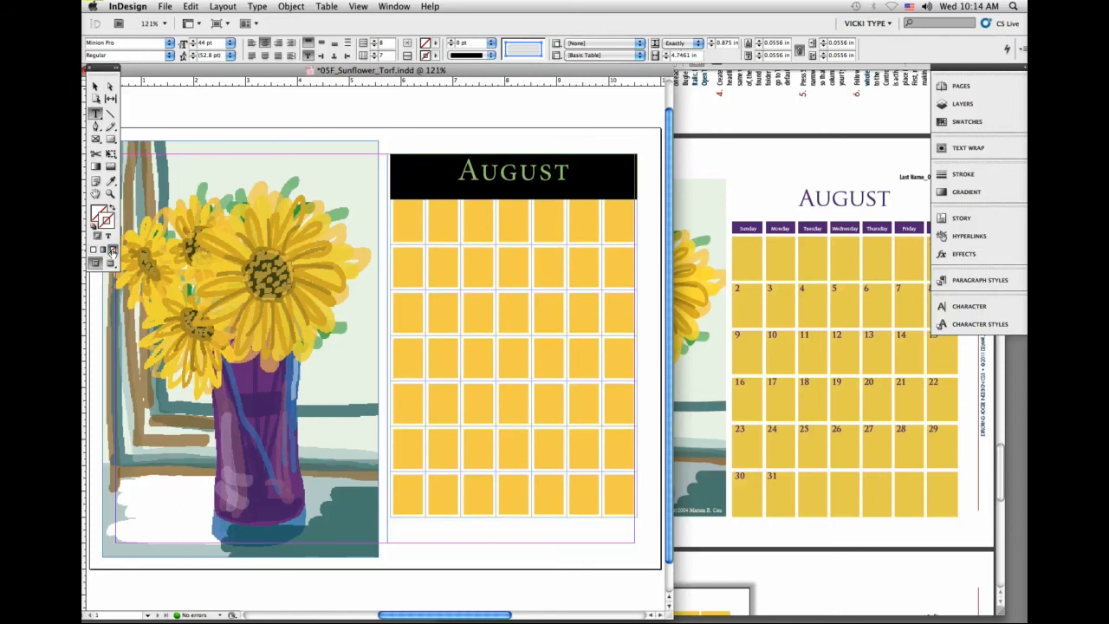
click(463, 171)
click(465, 175)
drag(461, 176, 483, 177)
click(456, 178)
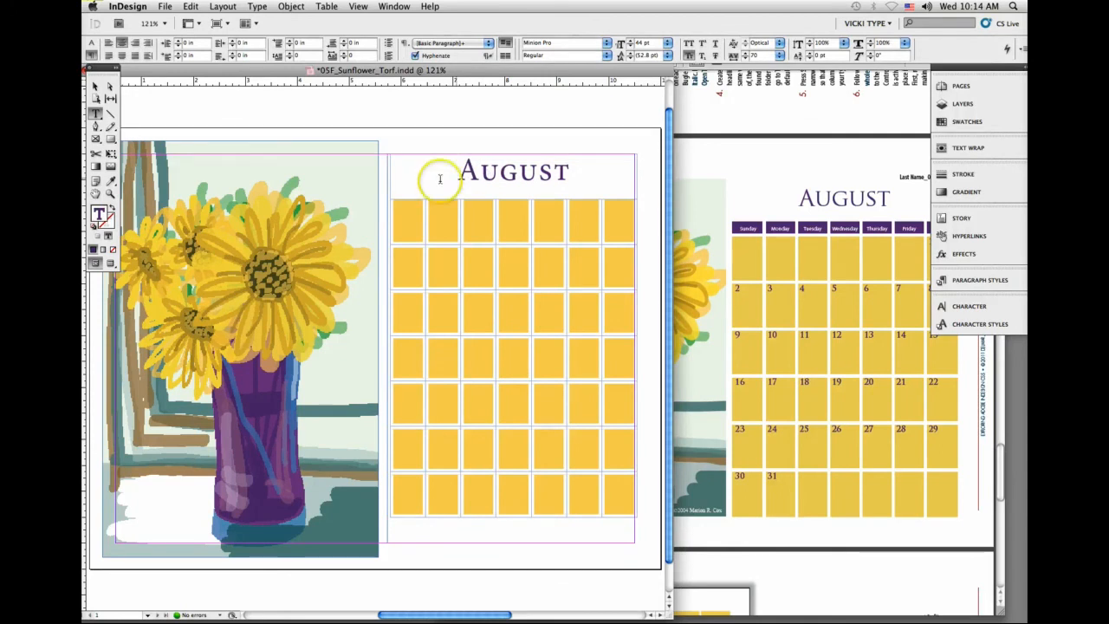
Step: Center the August heading vertically within its merged cell
click(391, 175)
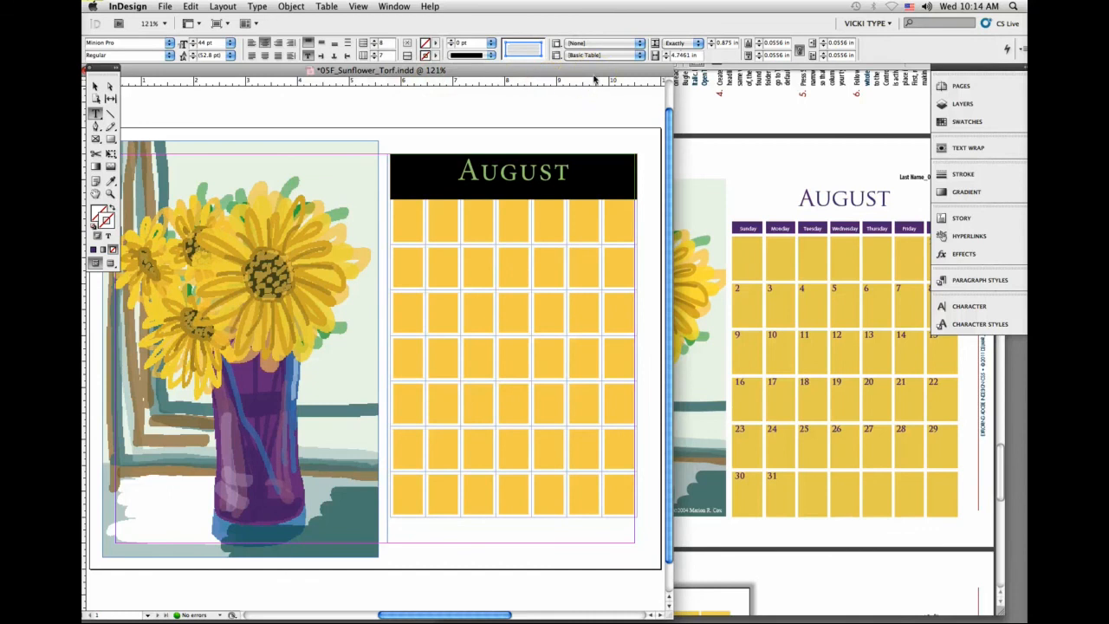
click(319, 42)
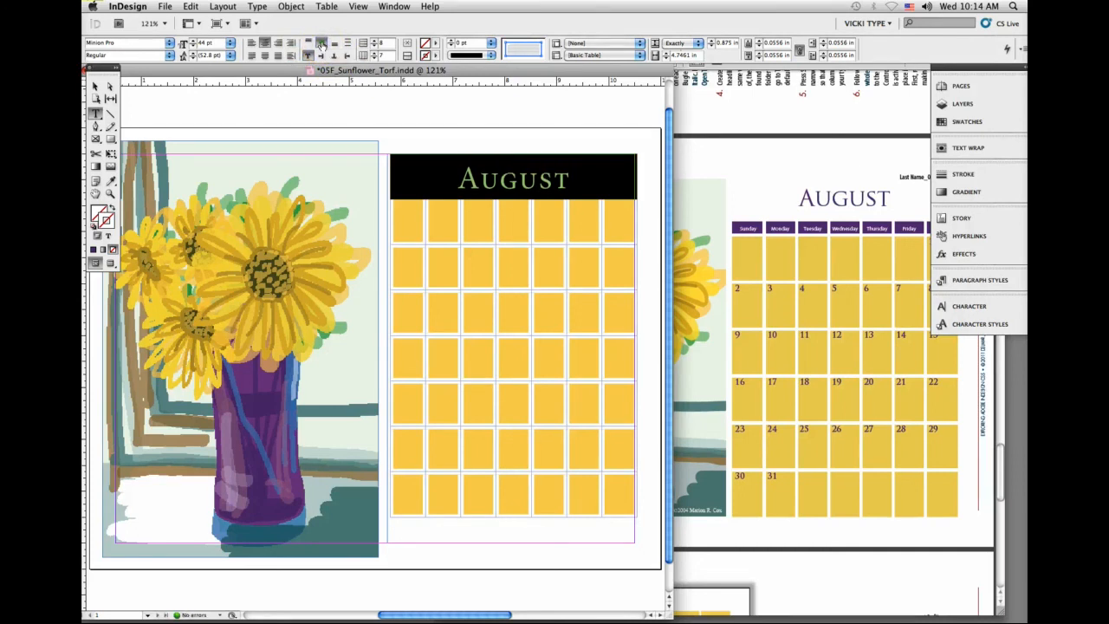
click(415, 179)
Step: Reduce the height of the table's second row, below the August heading, to exactly 0.3125 in
click(414, 225)
click(387, 218)
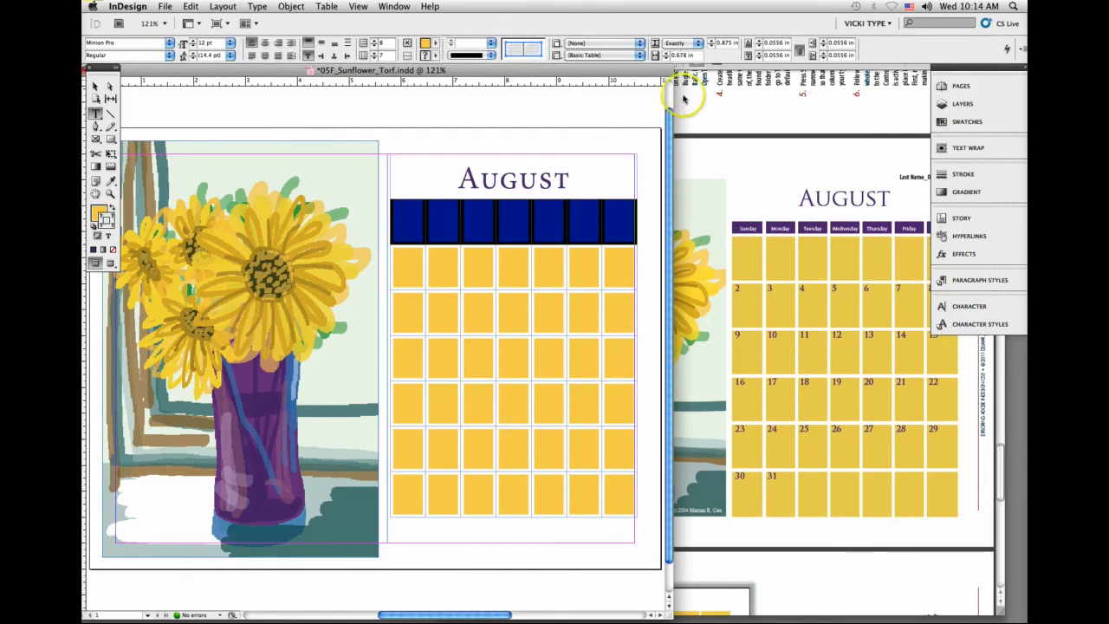
click(712, 48)
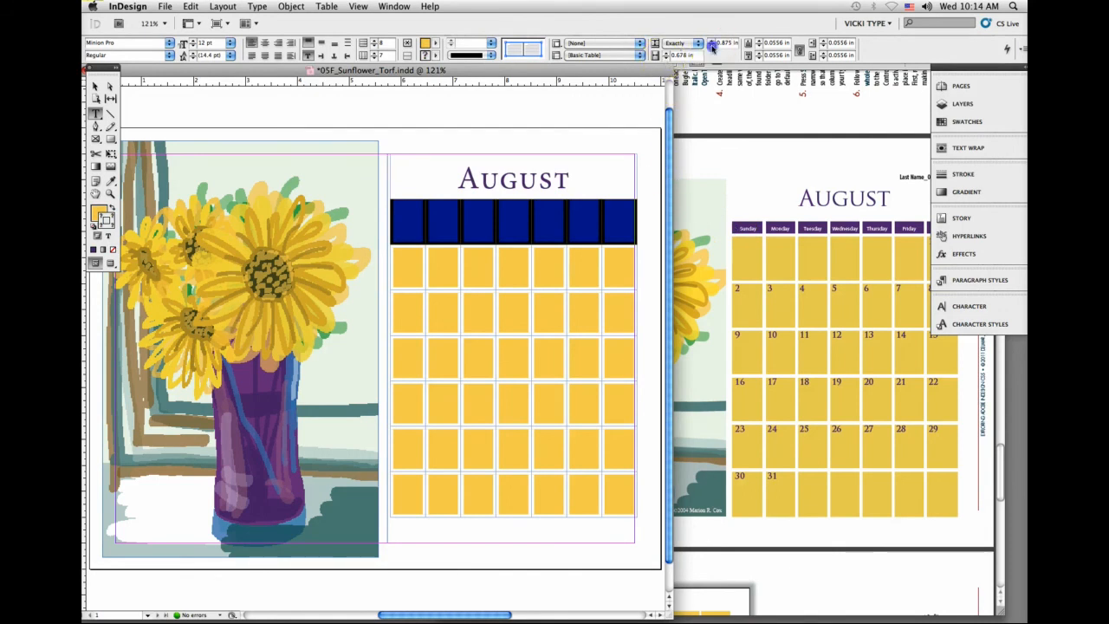
click(711, 47)
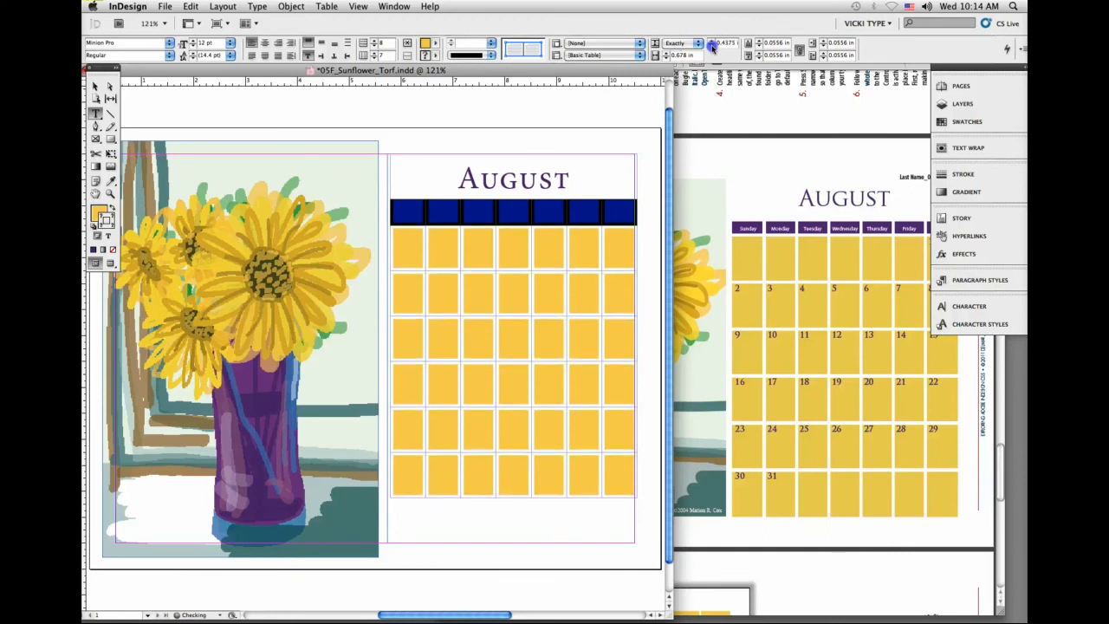
click(712, 48)
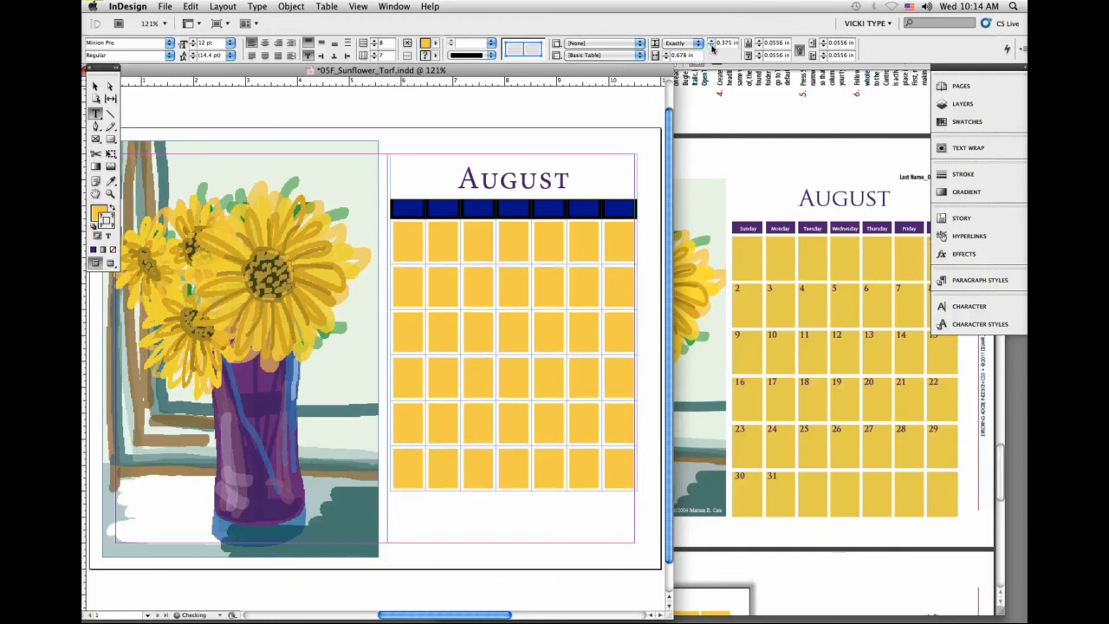
click(712, 47)
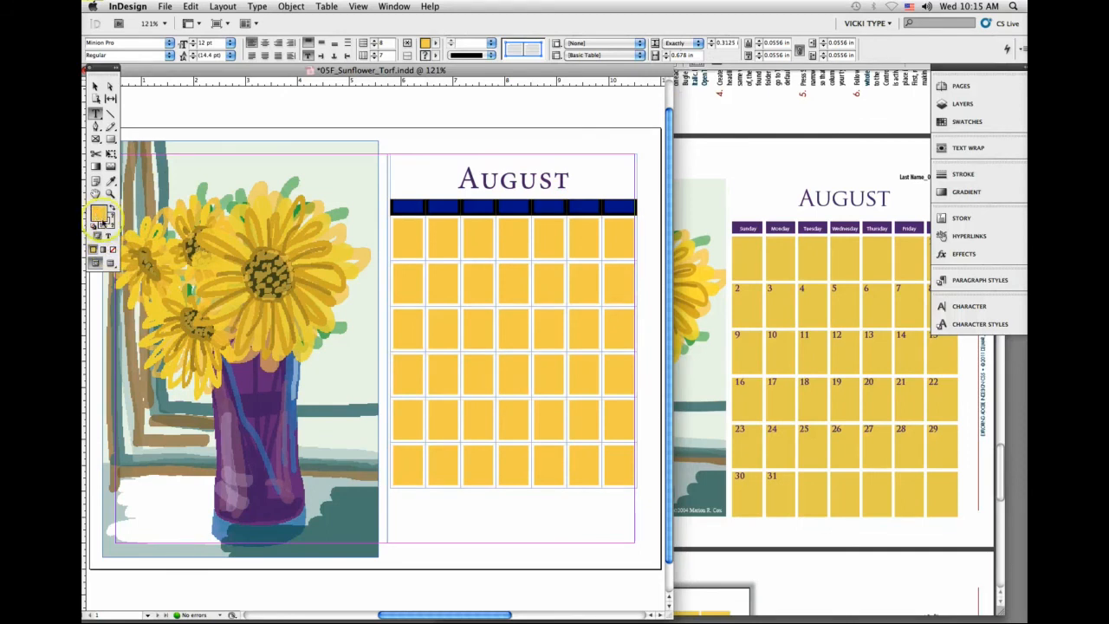
Step: Fill the second row's cells with a purple sampled by the Eyedropper from the upper part of the vase
click(110, 180)
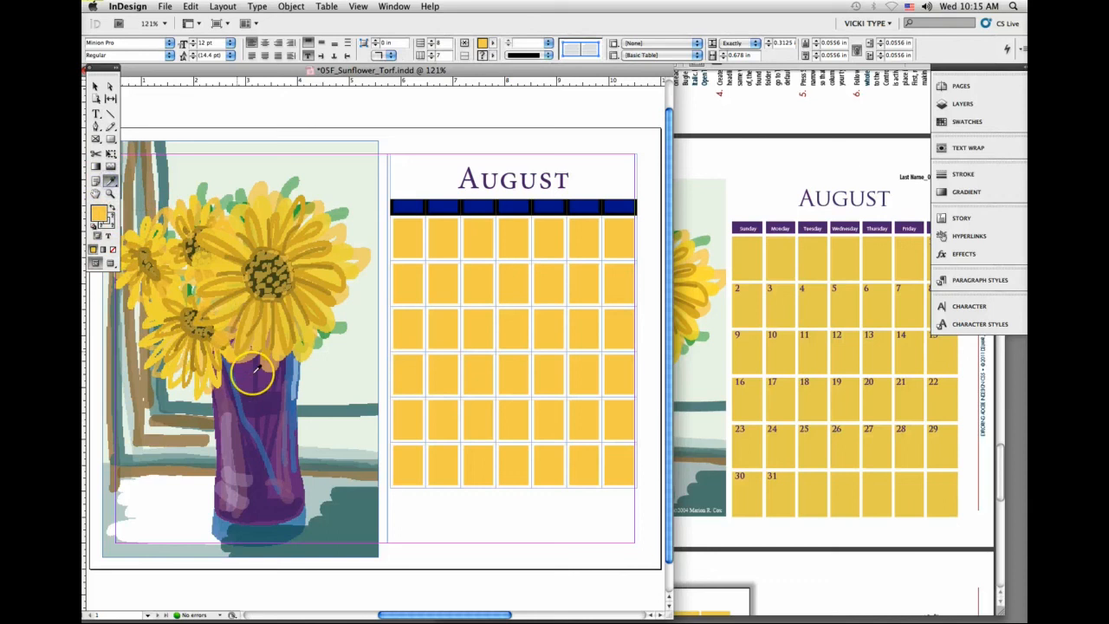
click(262, 403)
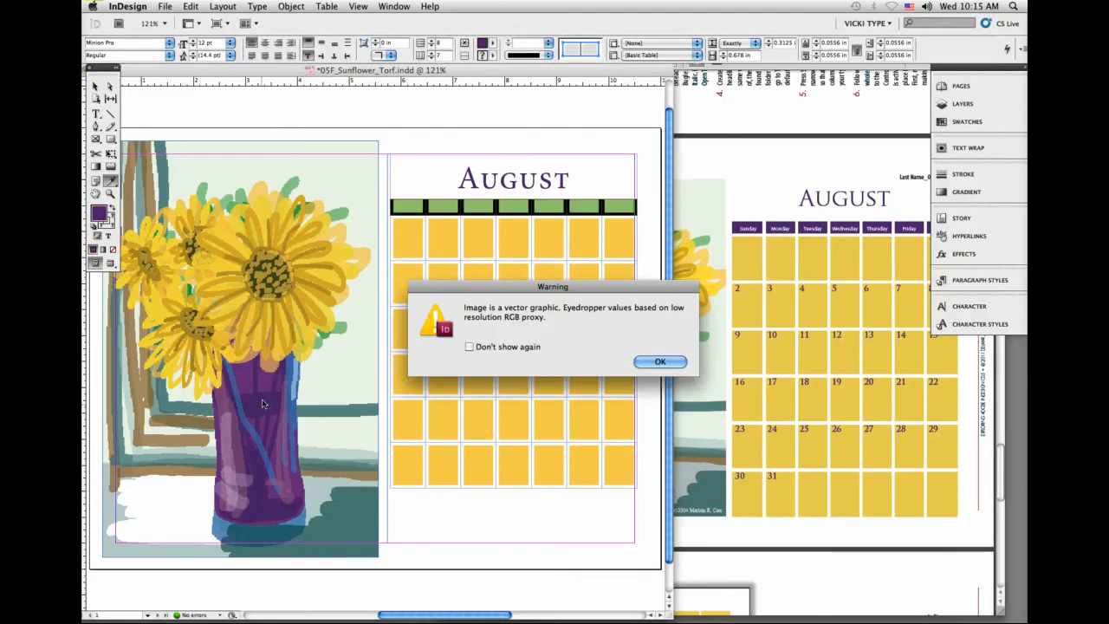
click(652, 361)
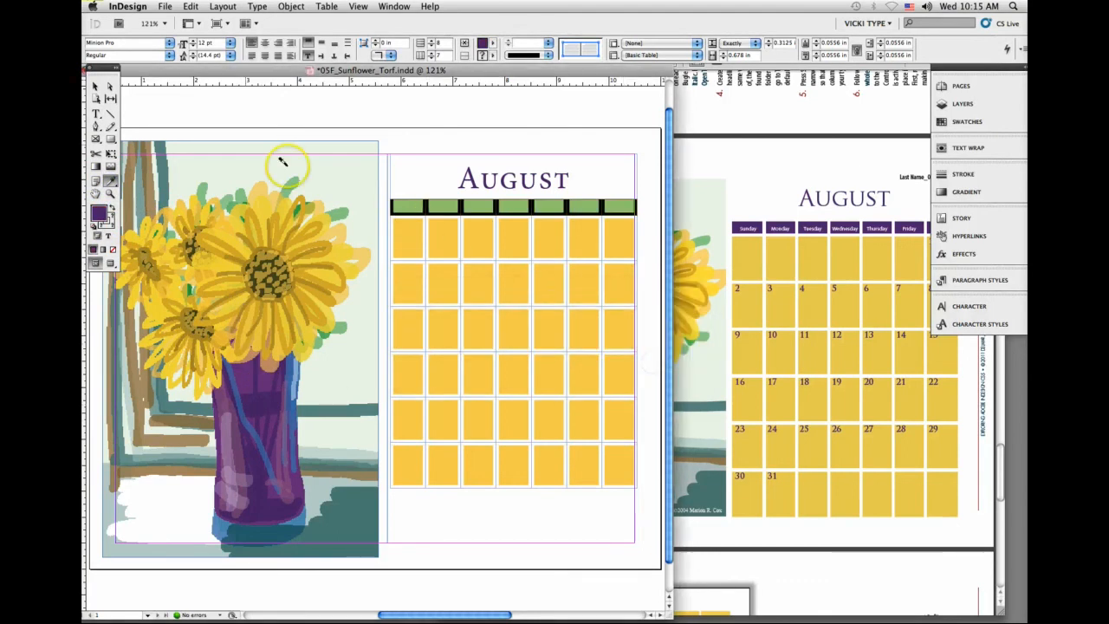
Step: Enter Sunday in the first cell of the purple weekday row and select the whole word
click(96, 114)
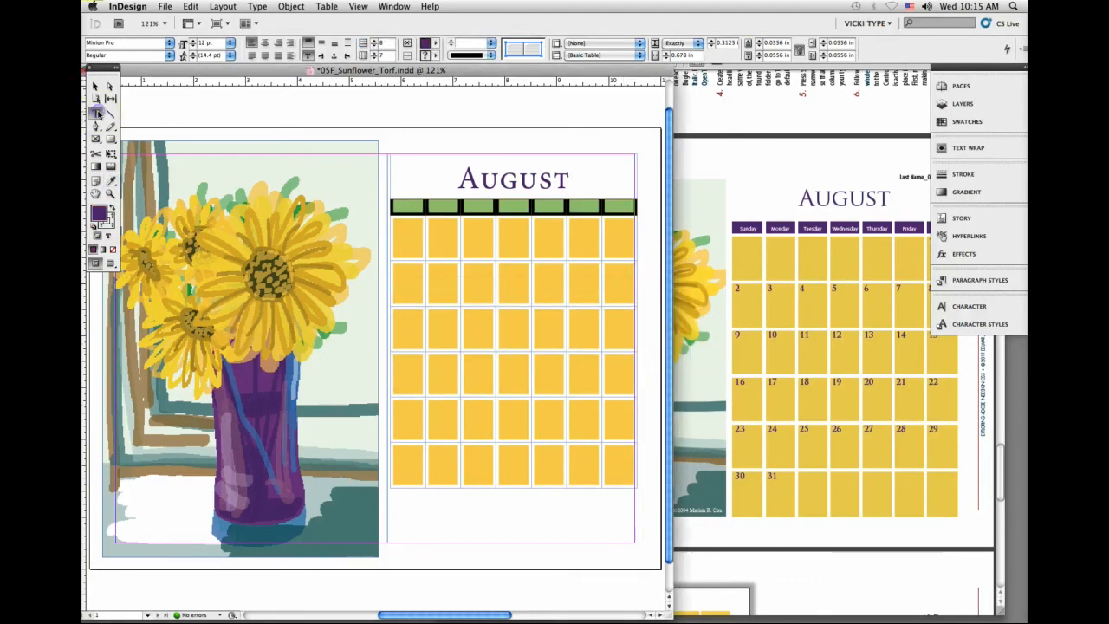
click(401, 199)
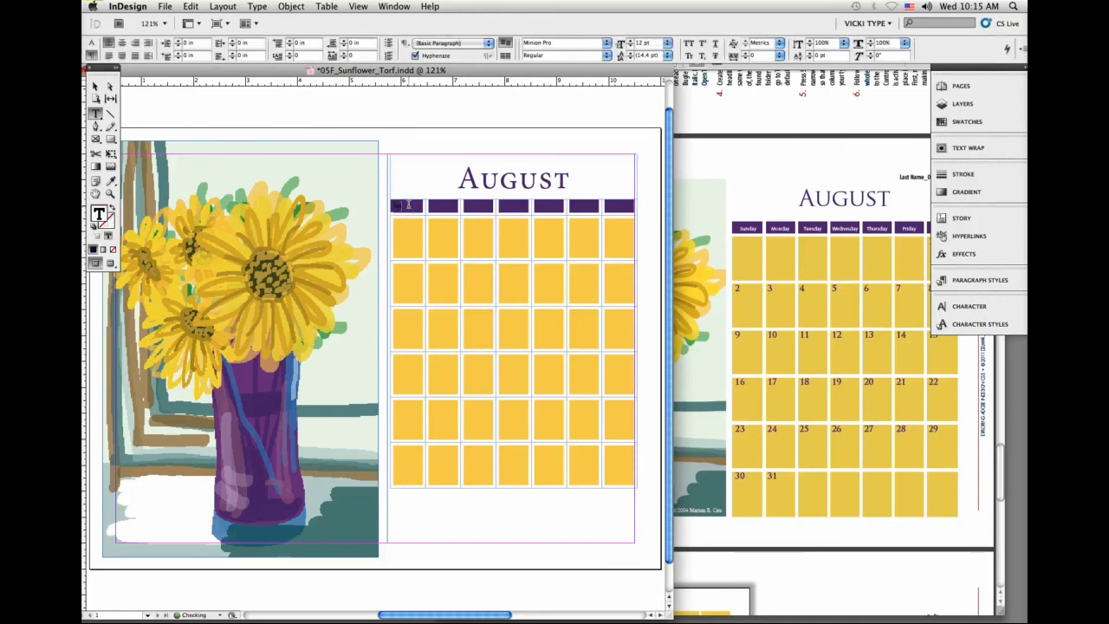
click(407, 204)
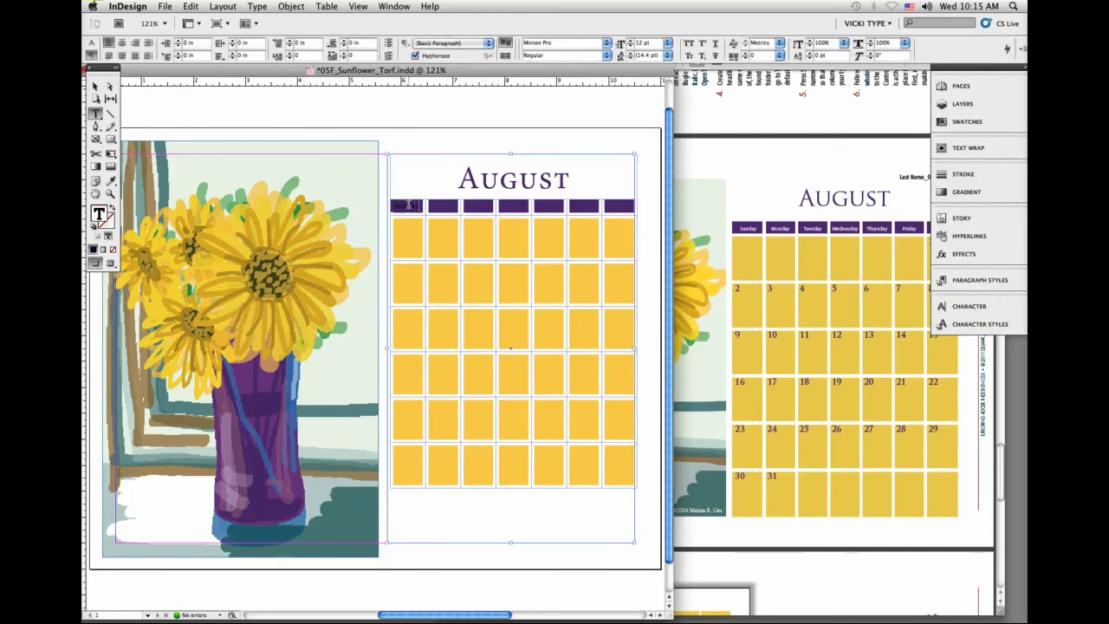
click(188, 6)
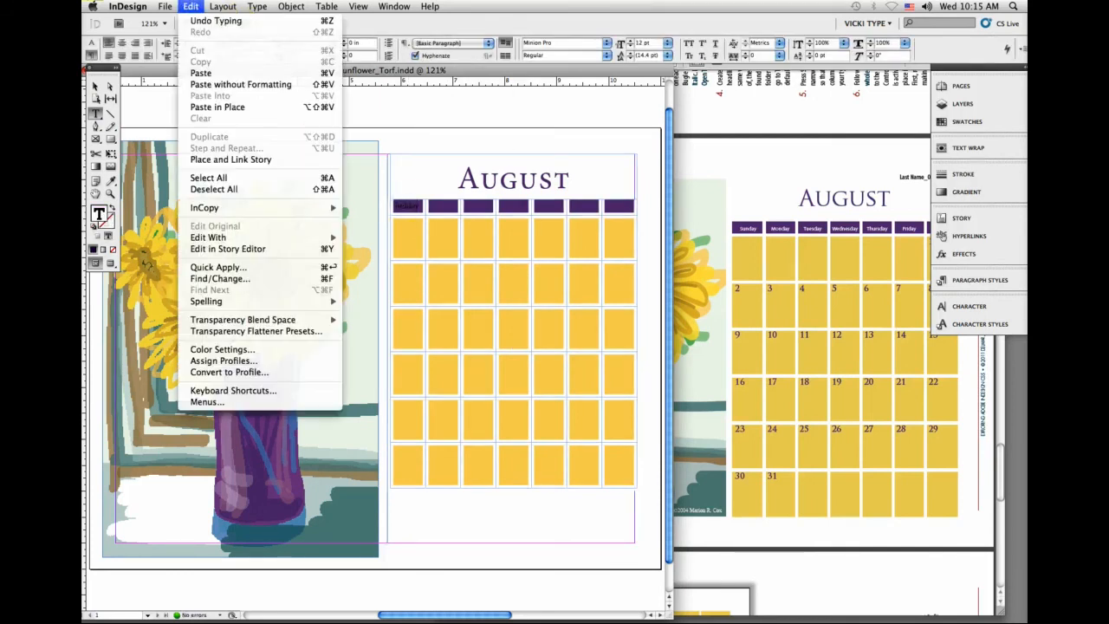
click(218, 177)
Step: Color the selected Sunday text with the [Paper] swatch and center it horizontally in its cell
click(967, 122)
click(827, 132)
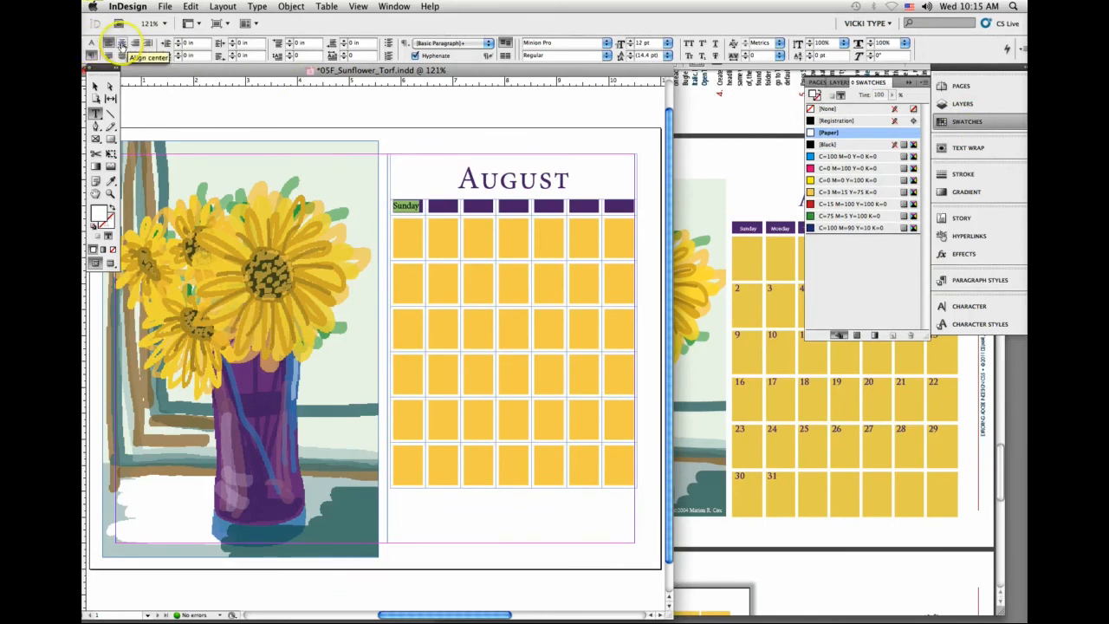
click(122, 44)
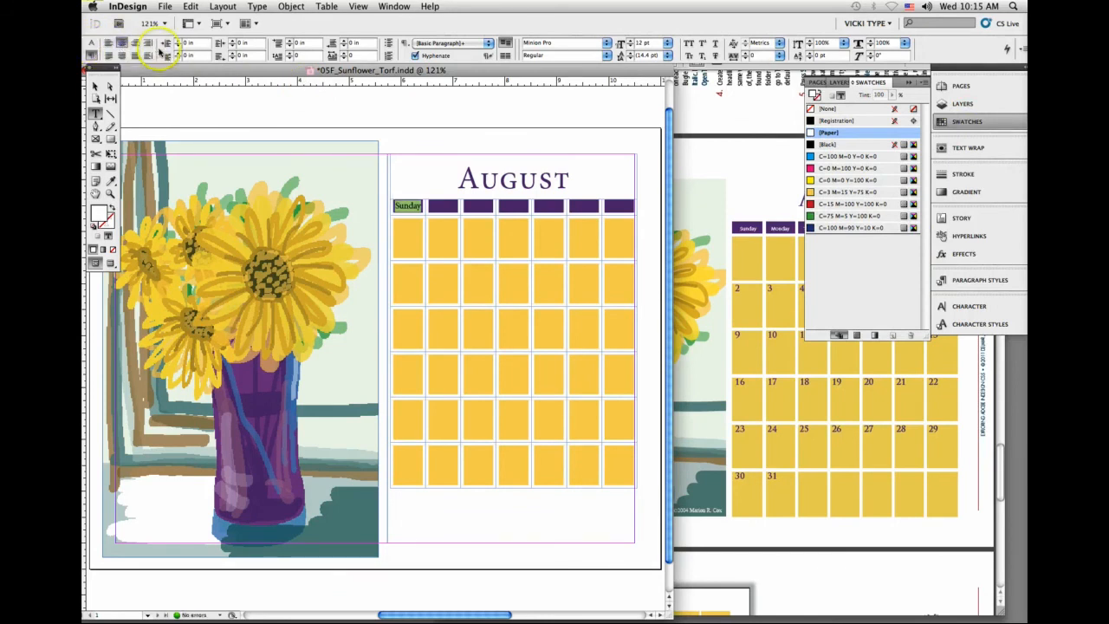
click(909, 81)
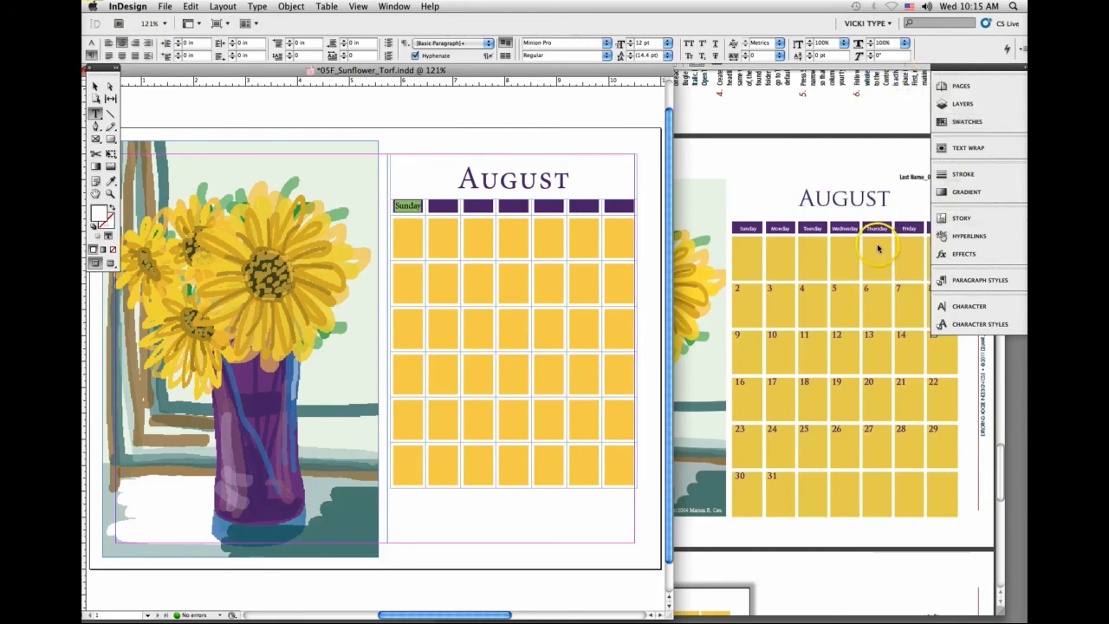
Step: Format the selected Sunday text as Myriad Pro Condensed at 9 pt
click(93, 43)
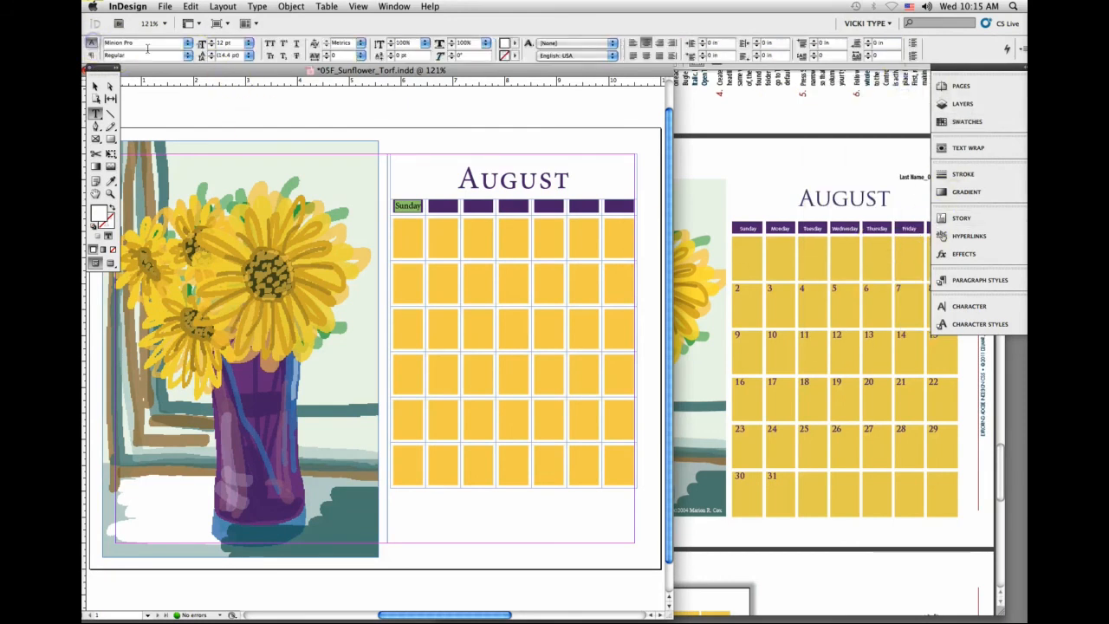
click(211, 48)
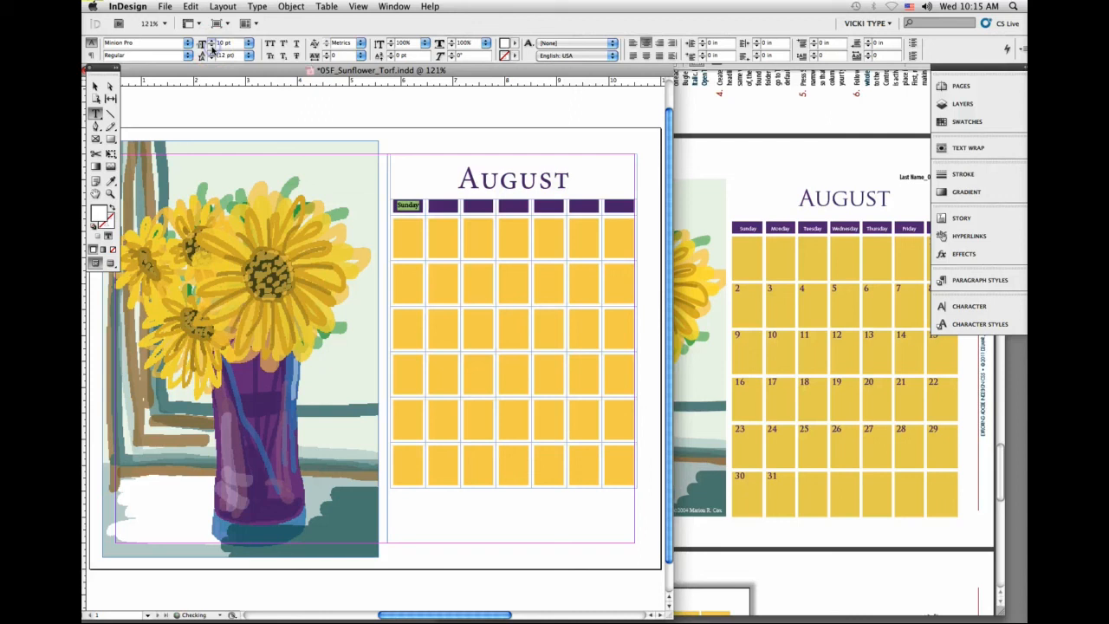
click(212, 48)
click(212, 48)
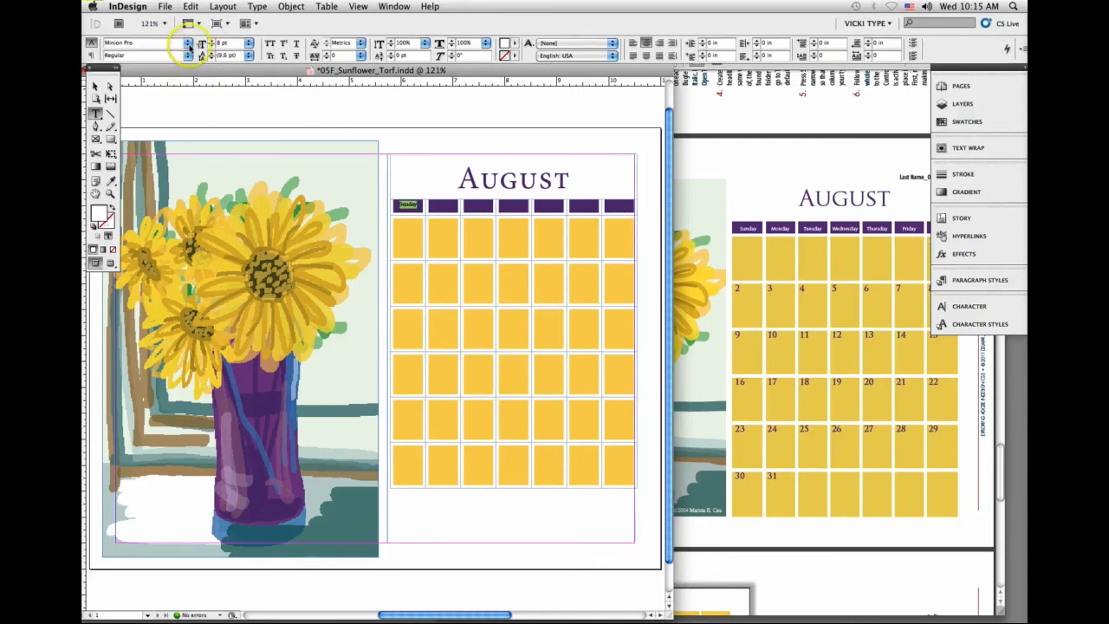
click(169, 43)
text(Myriad)
key(Return)
click(187, 54)
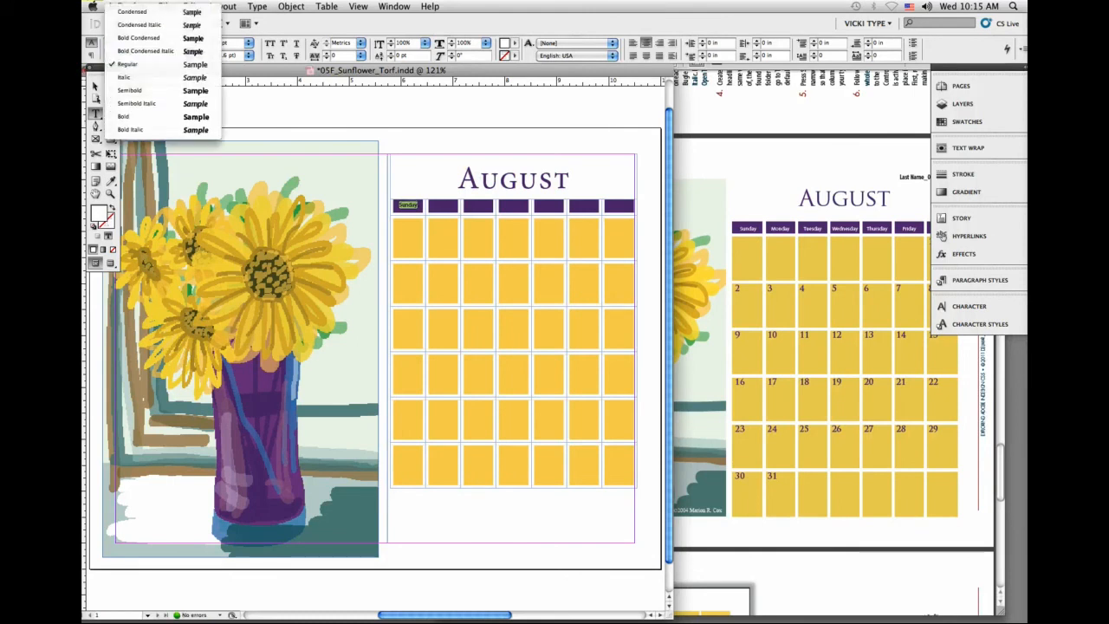
click(192, 12)
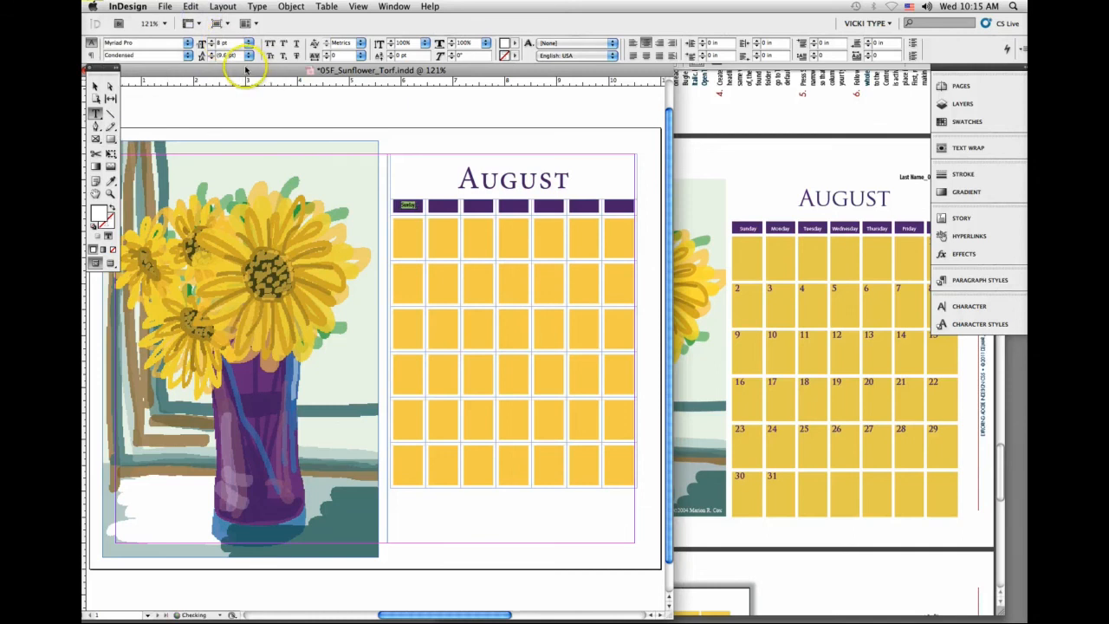
click(211, 39)
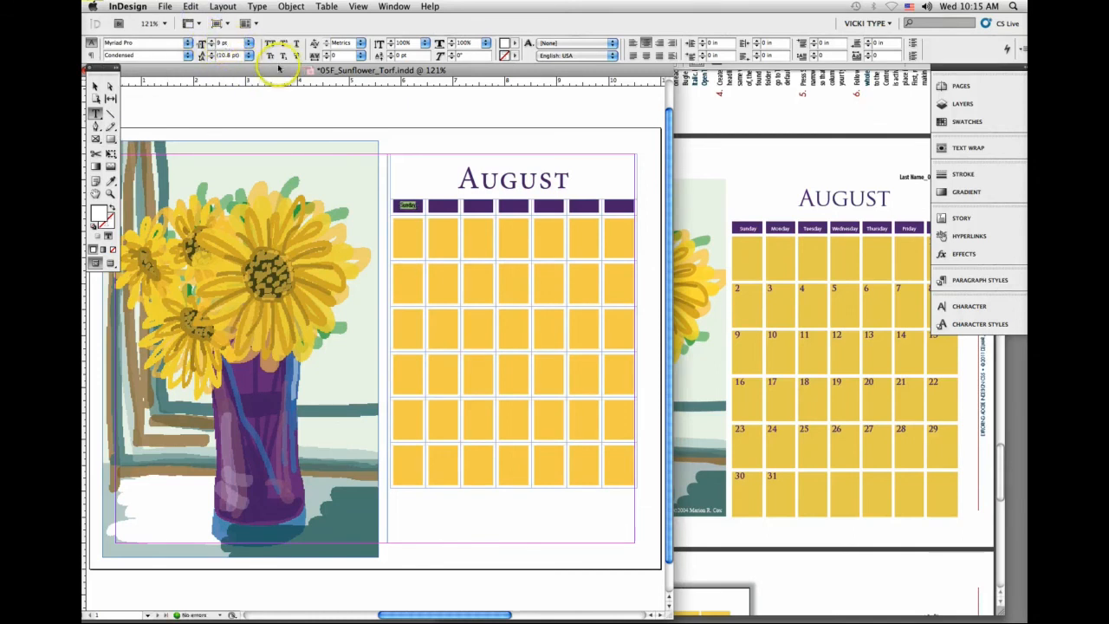
Step: Center the contents of the whole weekday row vertically within its cells
click(390, 207)
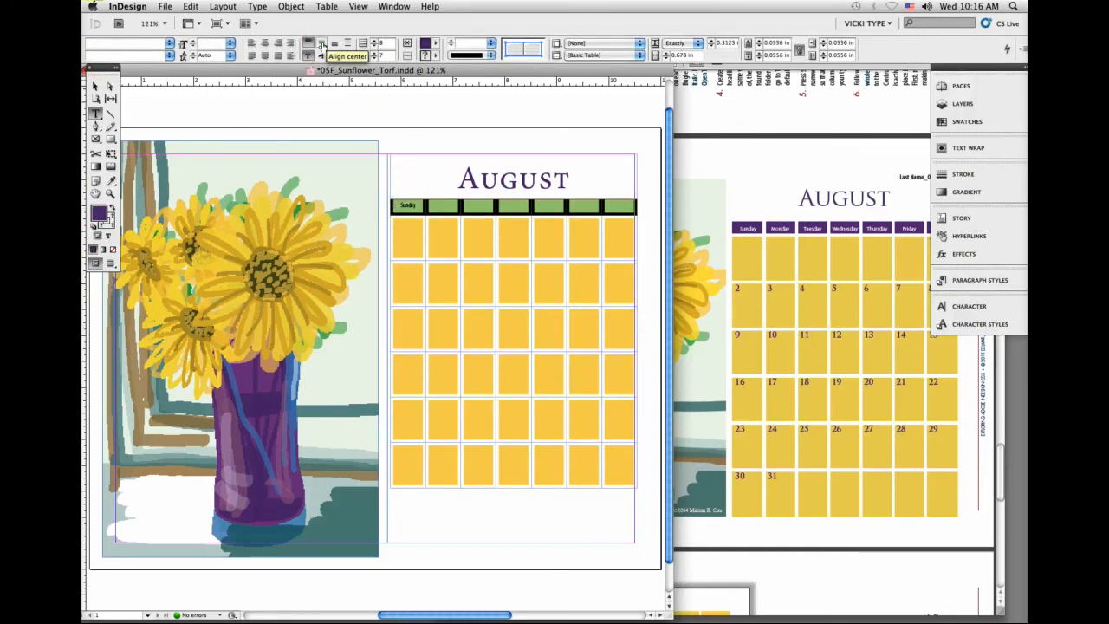
click(321, 45)
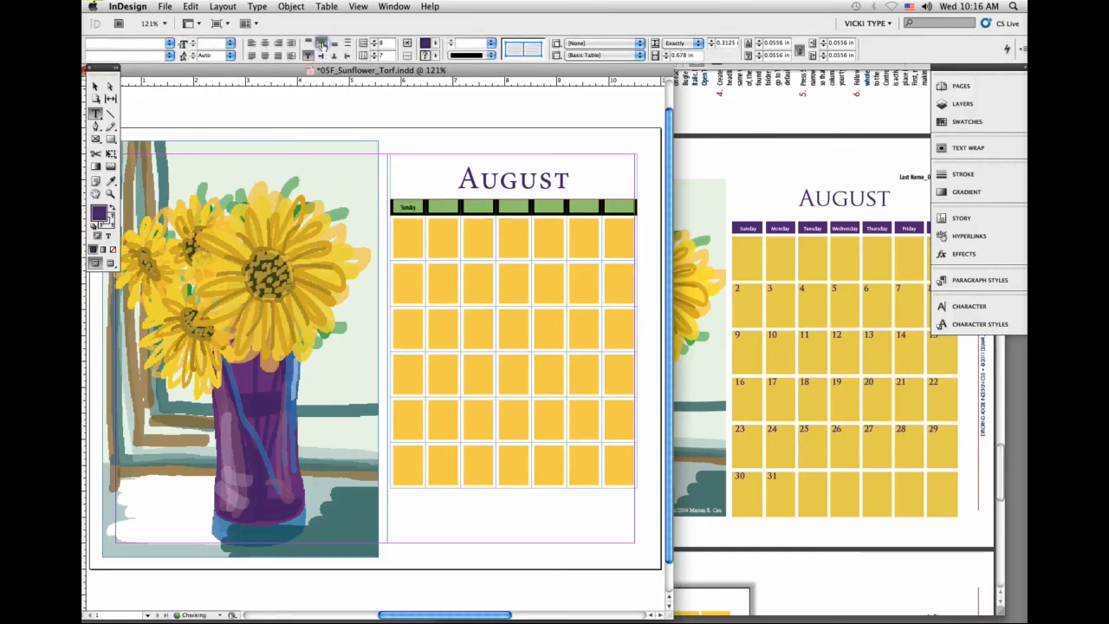
click(407, 207)
Step: Copy the formatted Sunday text into the second weekday cell and replace the word with Monday
click(410, 208)
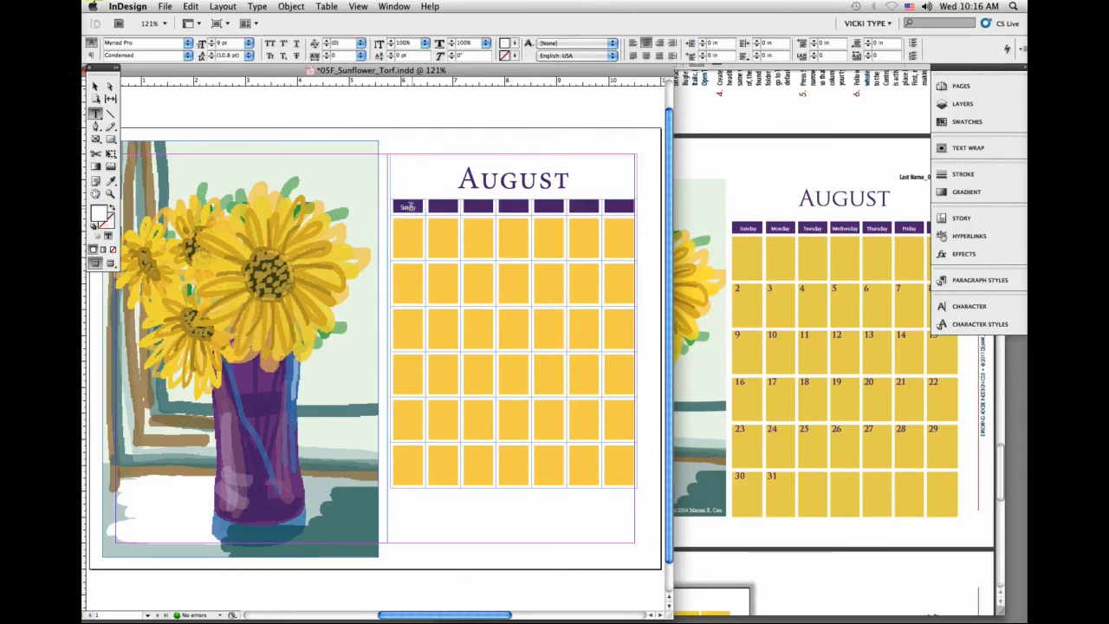
drag(415, 207, 412, 207)
click(426, 208)
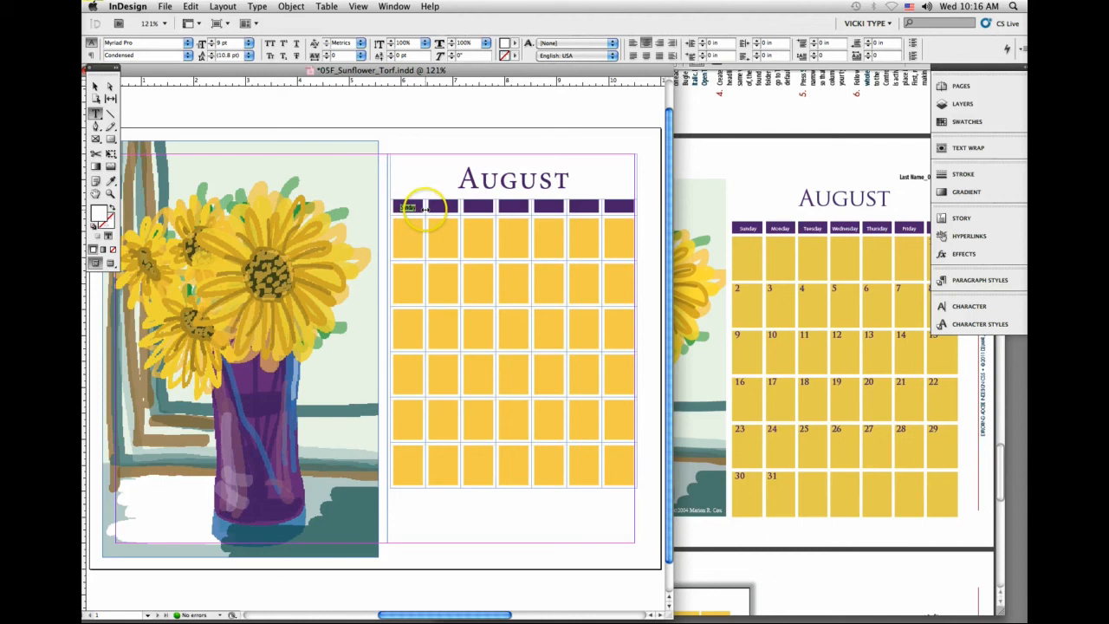
key(super+c)
click(442, 208)
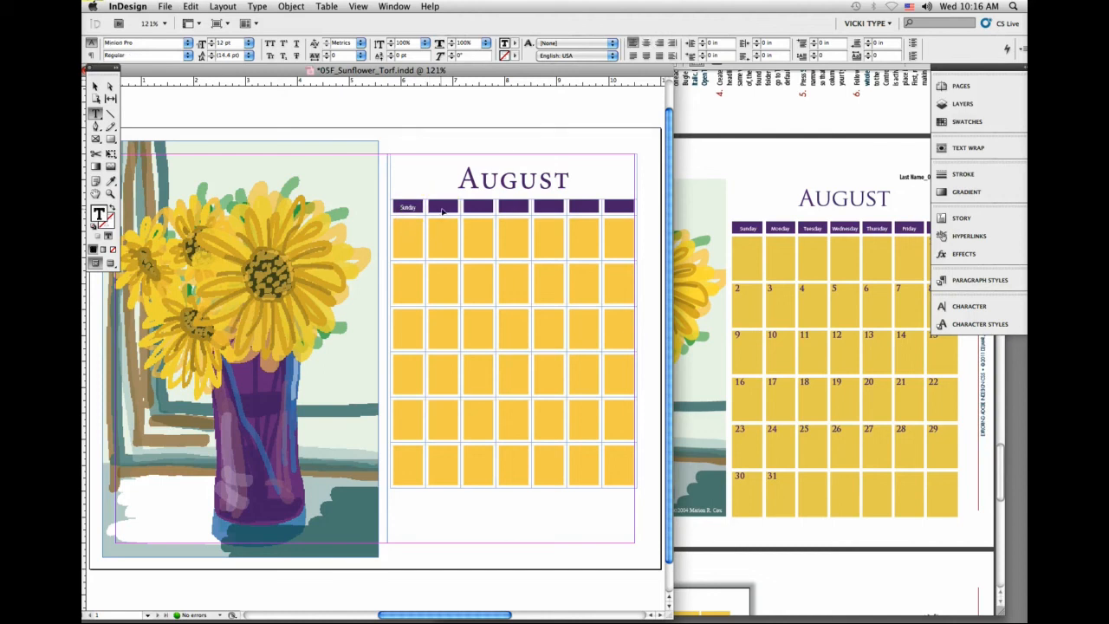
click(443, 209)
key(super+v)
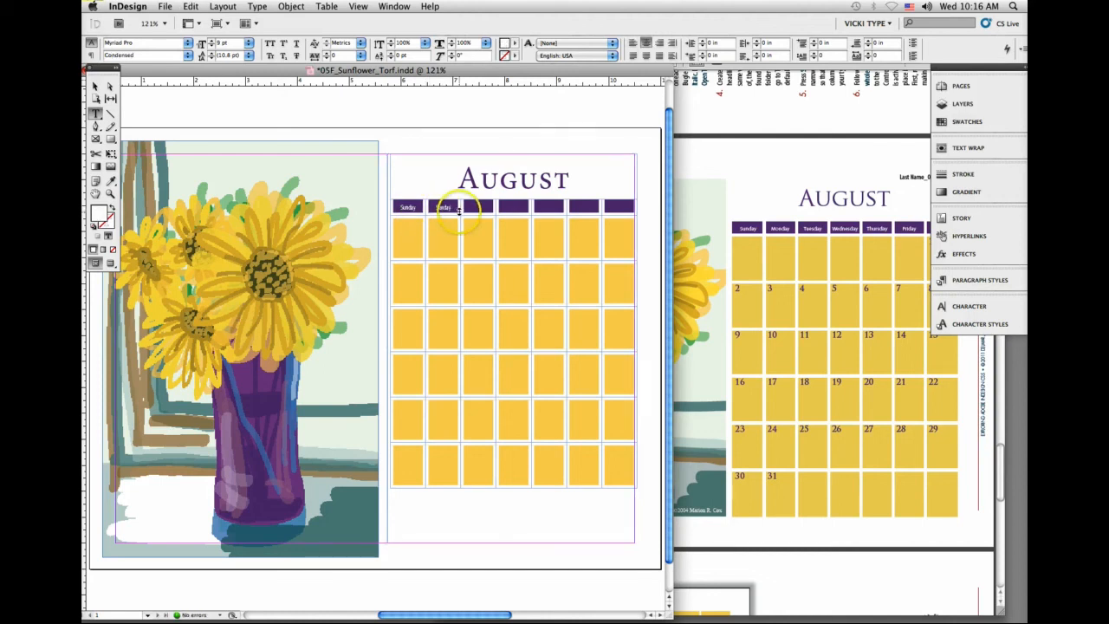
double_click(444, 208)
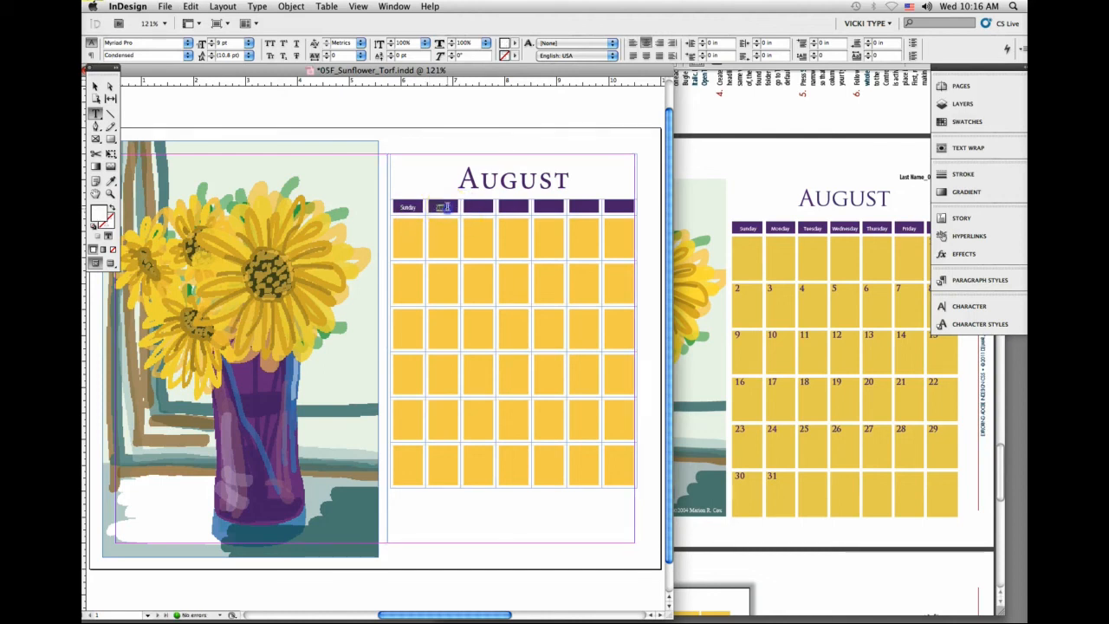
text(Monday)
click(498, 209)
click(740, 296)
click(751, 391)
click(663, 513)
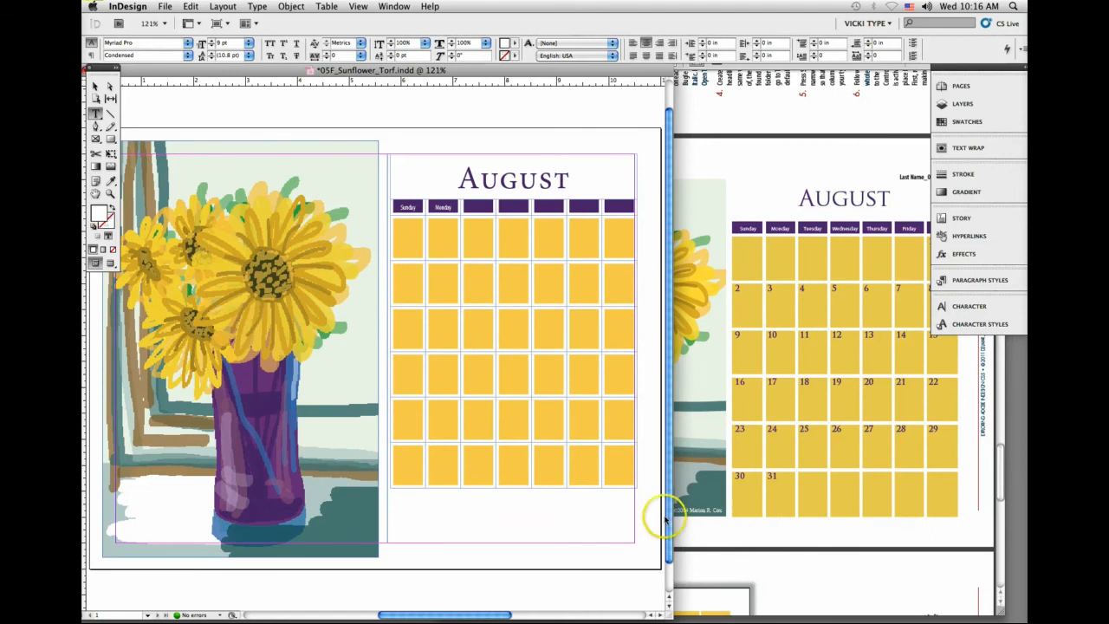
click(407, 206)
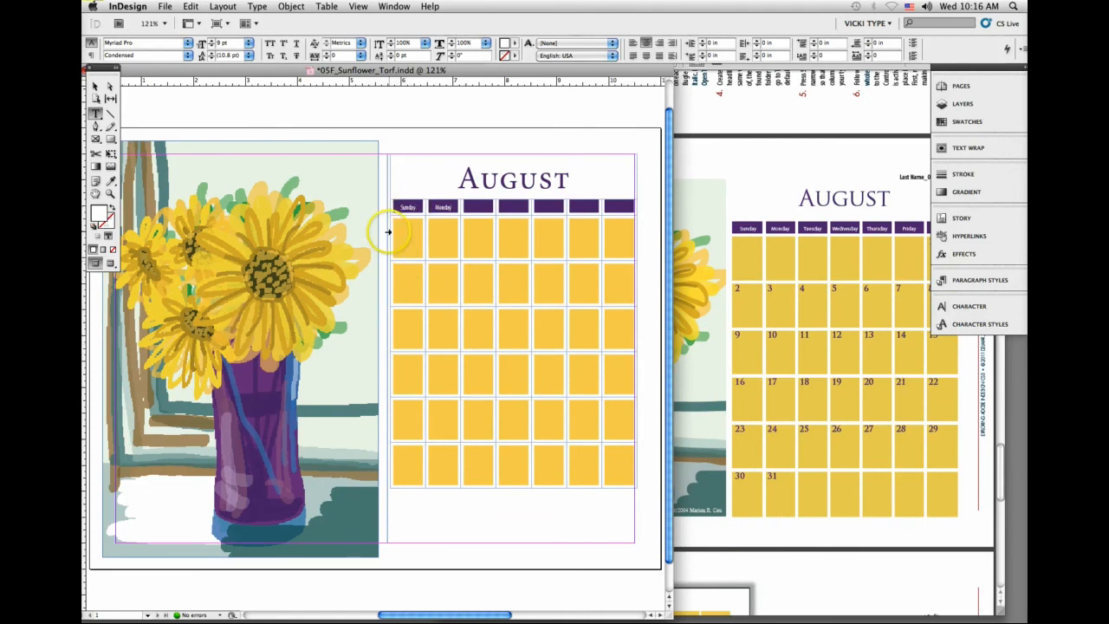
Step: Select the six rows of yellow date cells and set their column width to 0.625 in
click(387, 232)
drag(387, 232, 403, 474)
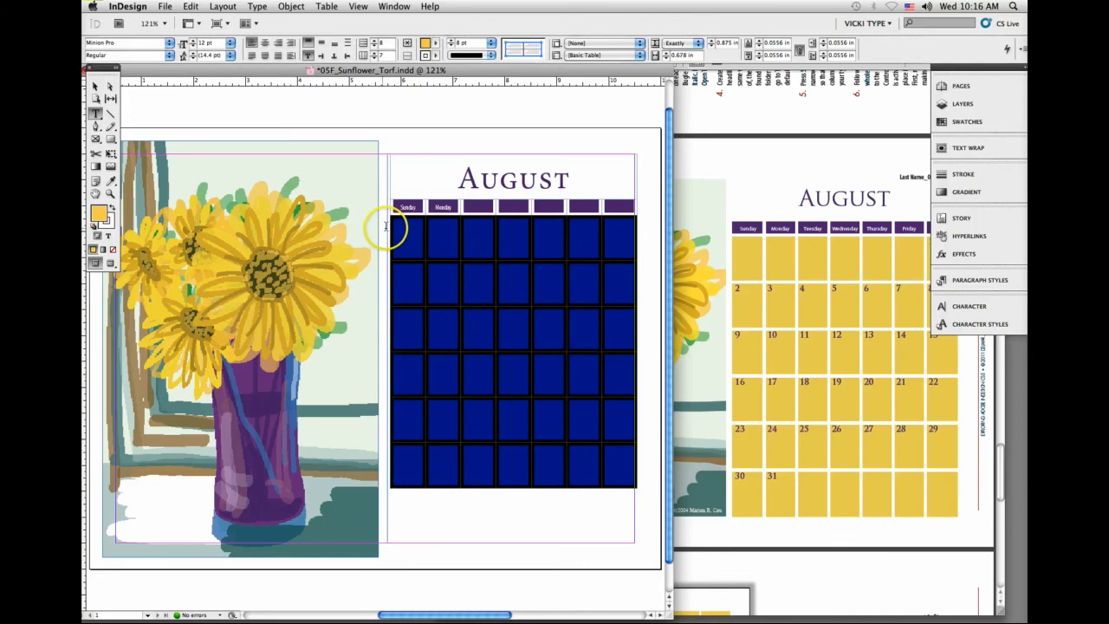
drag(387, 232, 402, 466)
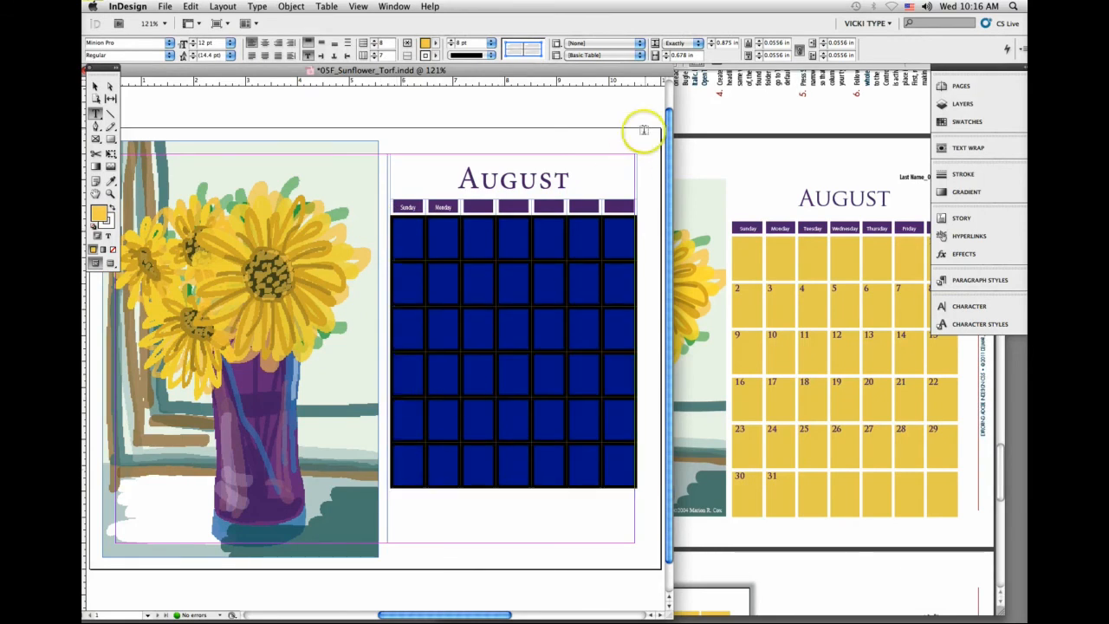
click(665, 52)
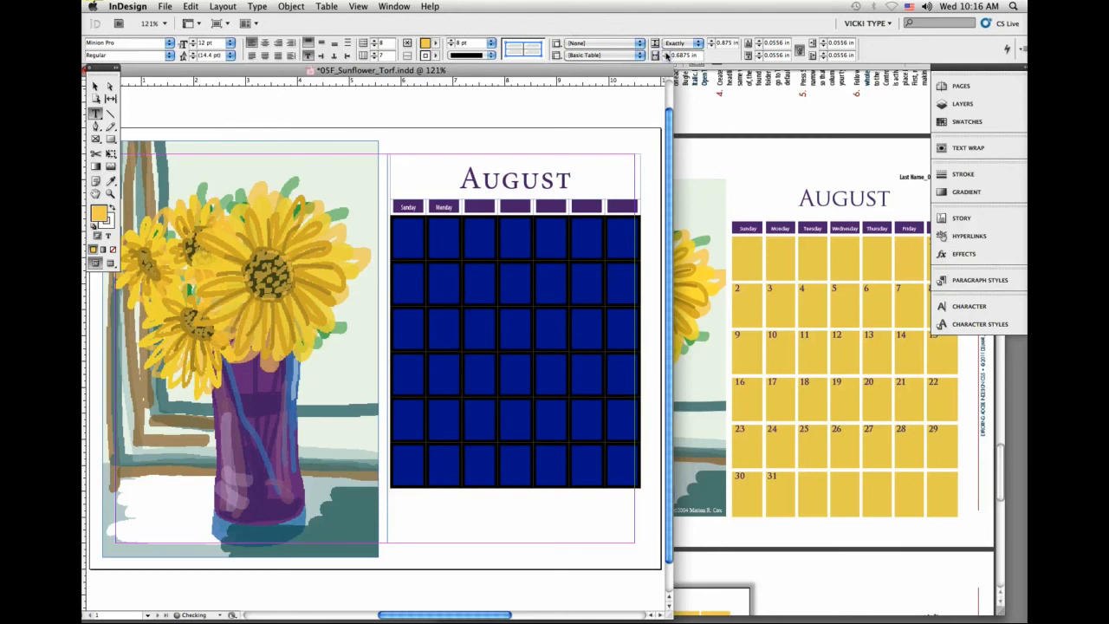
click(665, 57)
Step: Increase the height of the selected date rows to exactly 1.0625 in
click(708, 46)
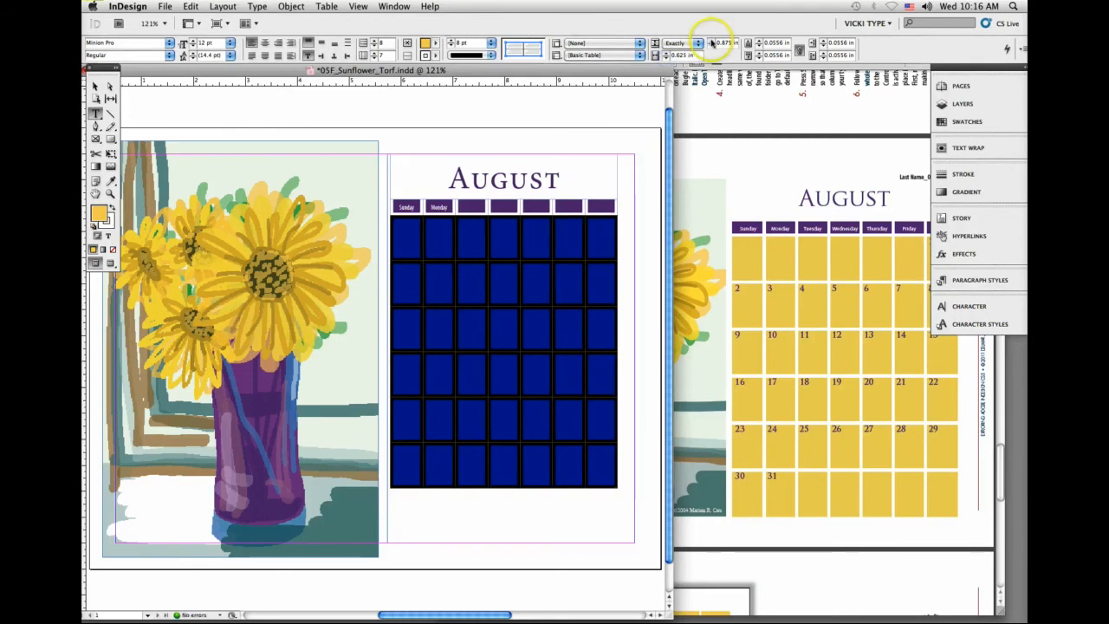
click(709, 41)
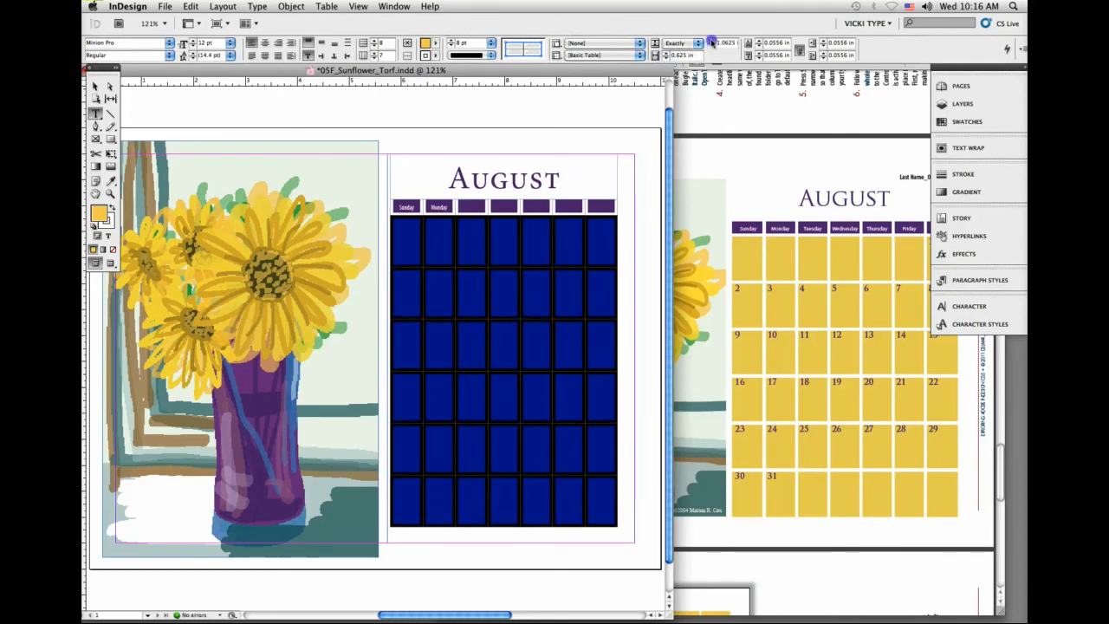
click(708, 41)
Step: Extend the calendar's text frame downward to about 7.9 in tall so it holds all six date rows, and save the document
click(94, 84)
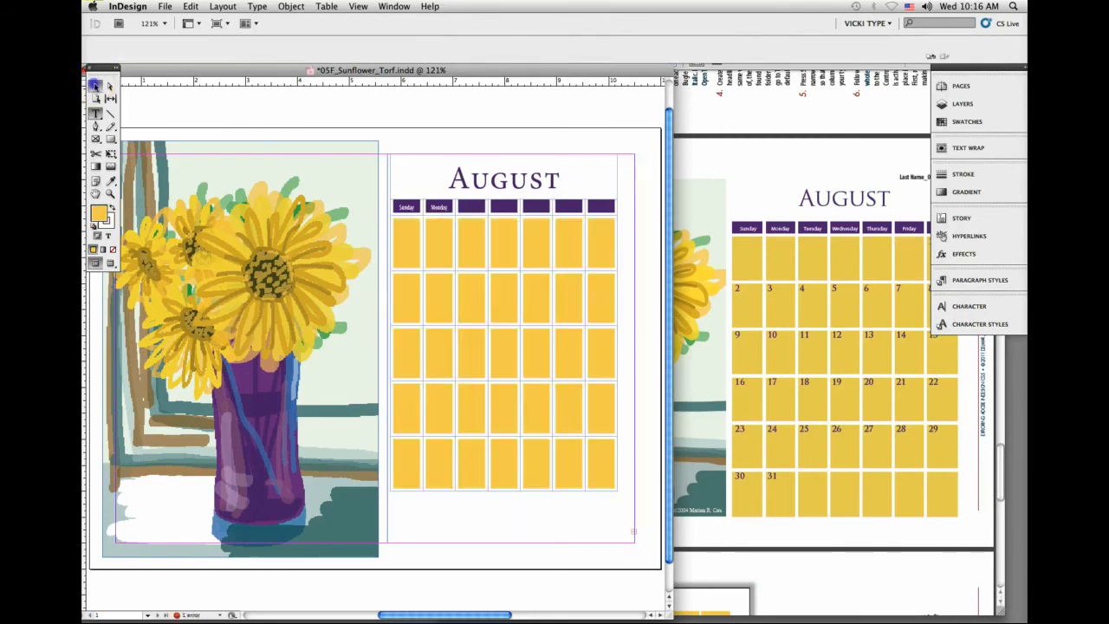
click(540, 507)
drag(512, 549, 512, 566)
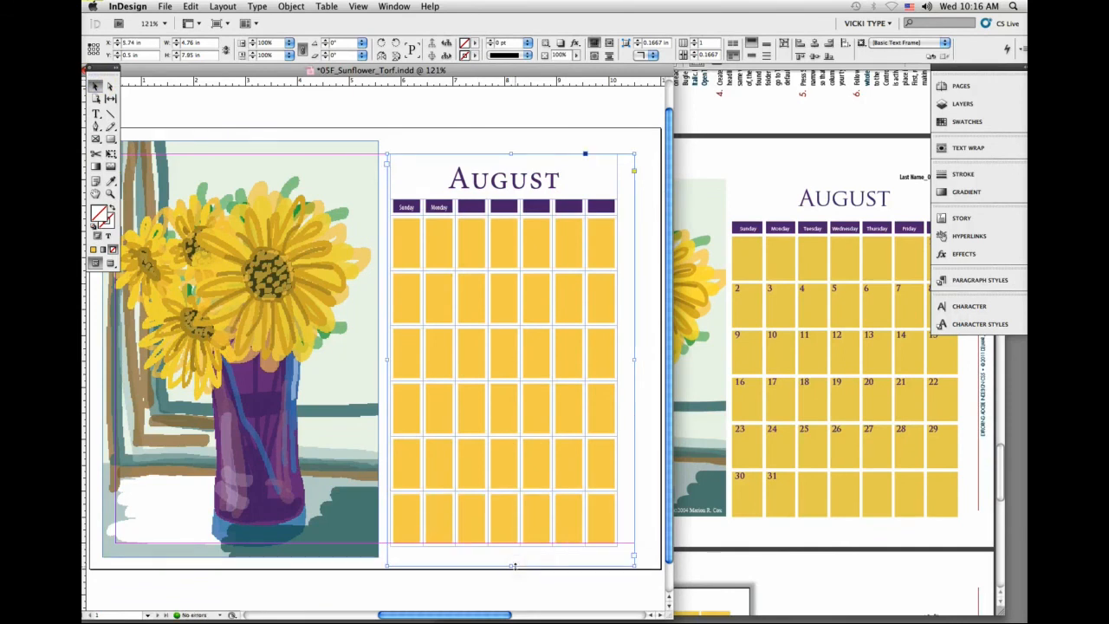
key(super+s)
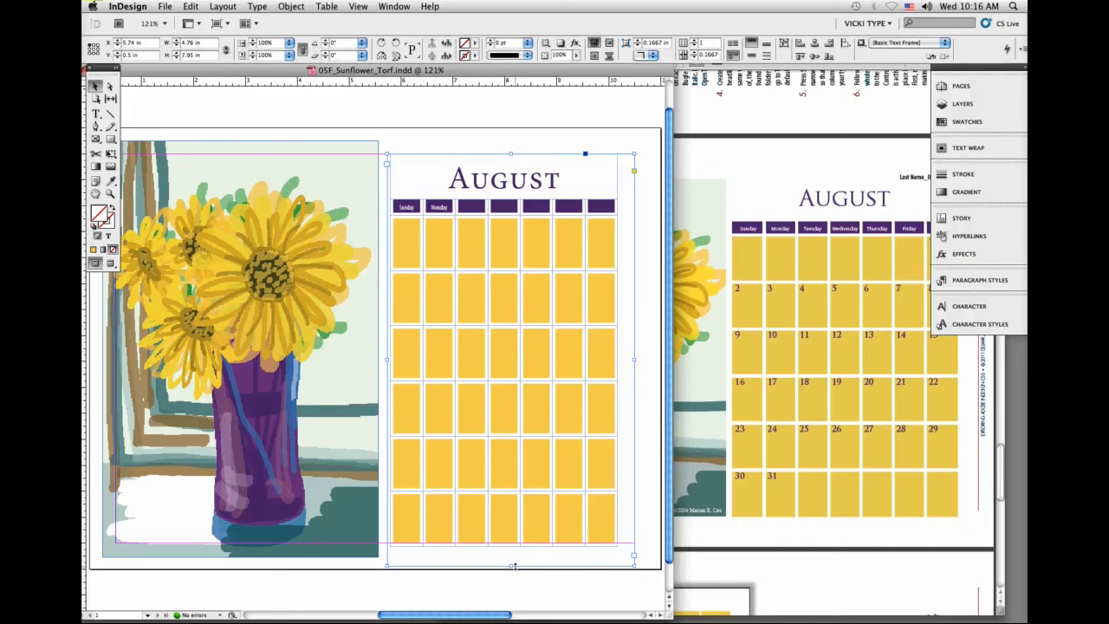
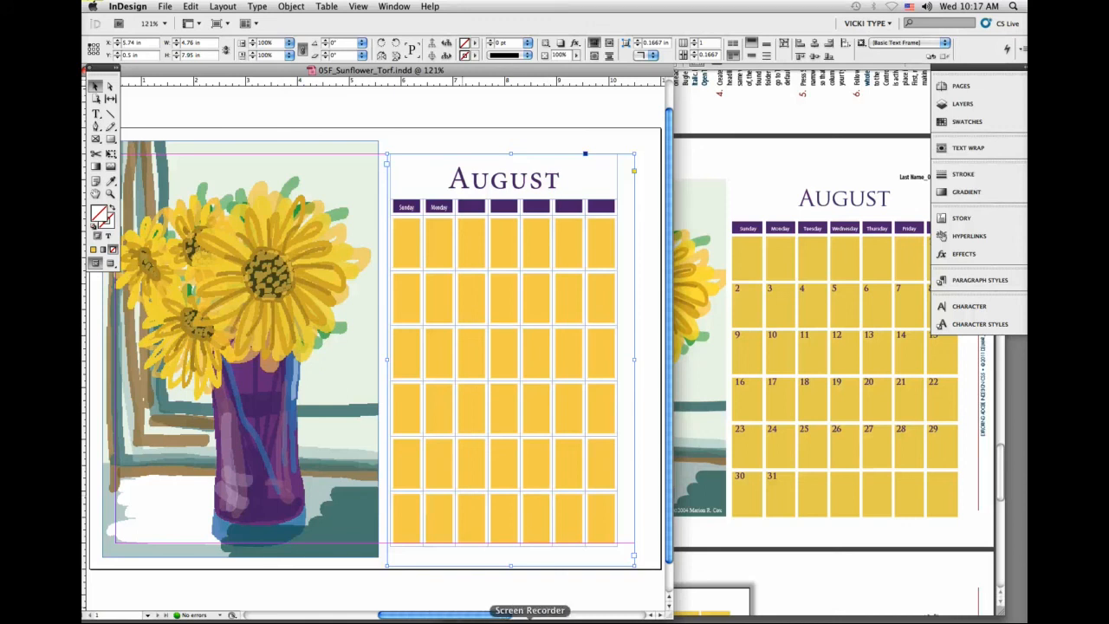
Step: Switch to Remote Desktop and stop the active Share Screen task that is broadcasting to the classroom computers
click(543, 616)
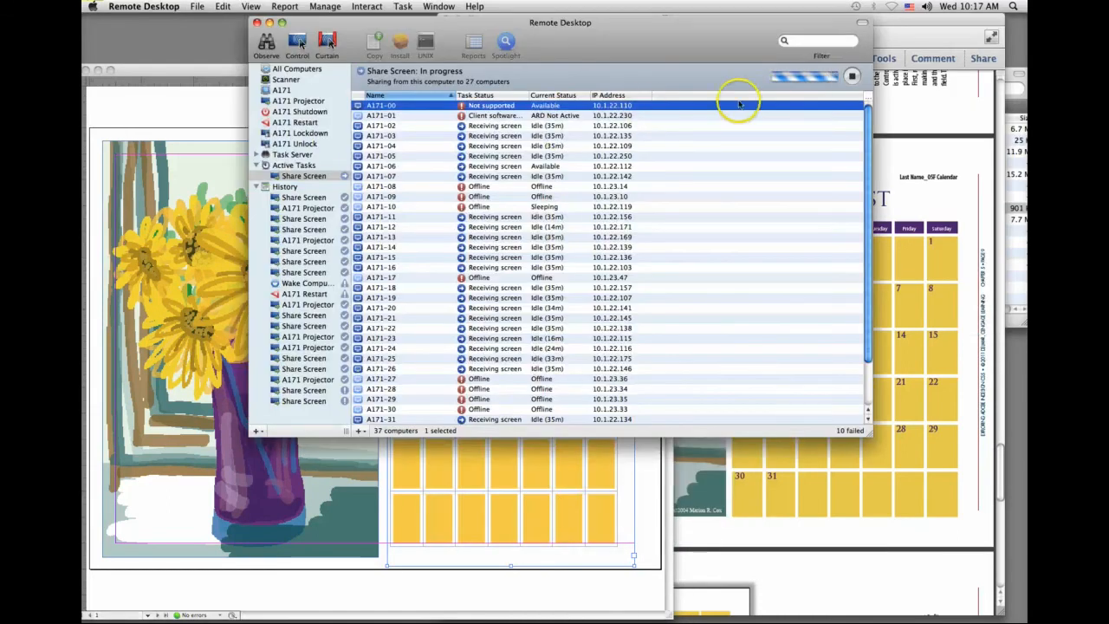
click(852, 77)
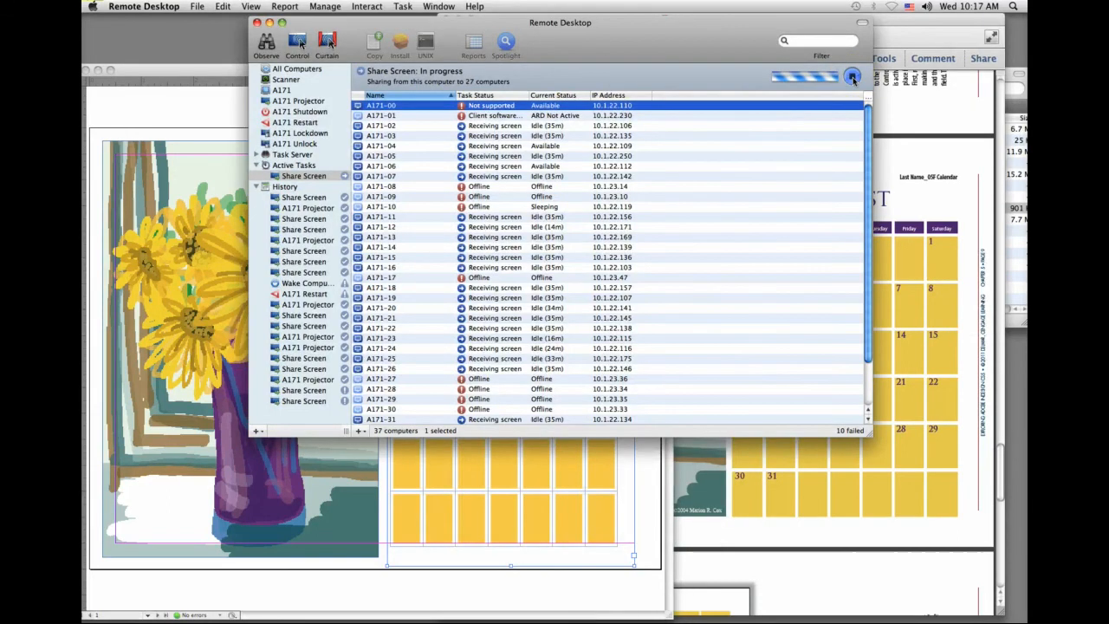